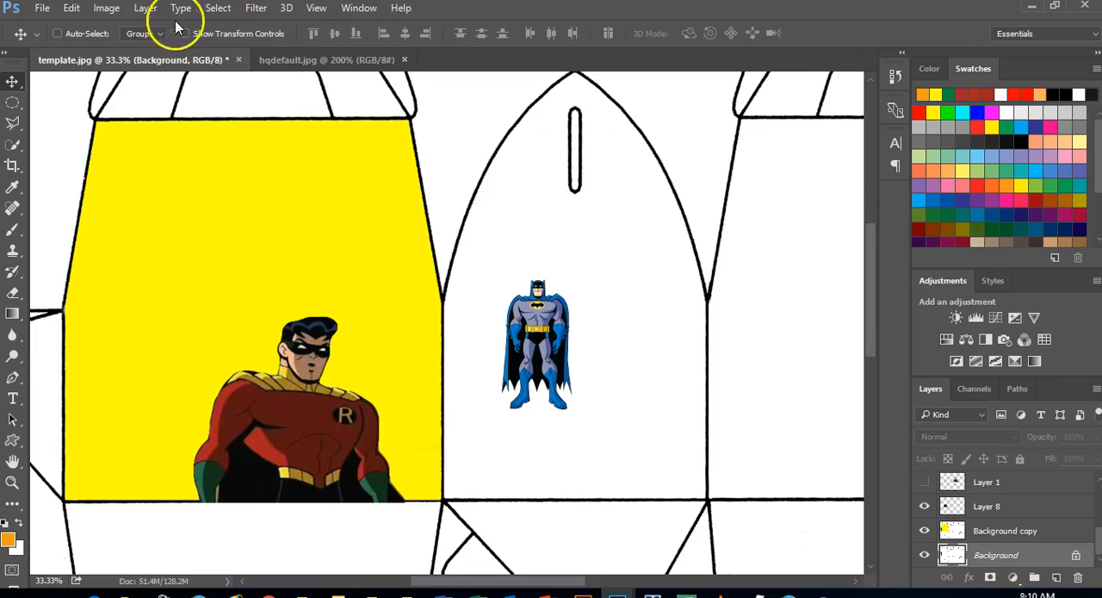
{"action": "left_click", "coordinate": [41, 10]}
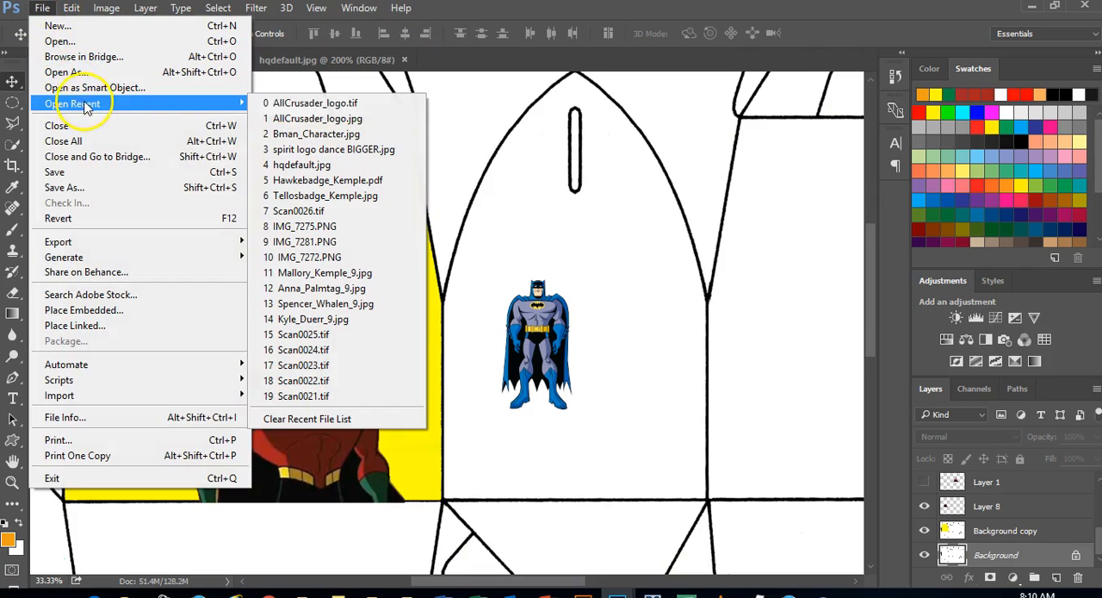
{"action": "left_click", "coordinate": [541, 11]}
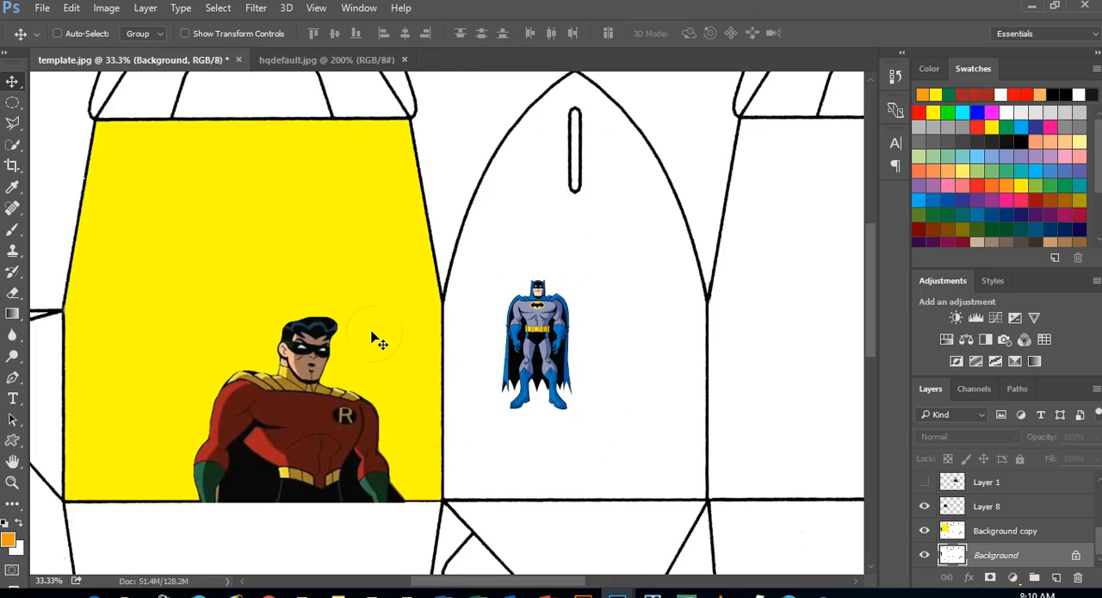
Activate the Quick Selection tool and make Layer 8 the active layer
{"action": "left_click", "coordinate": [17, 144]}
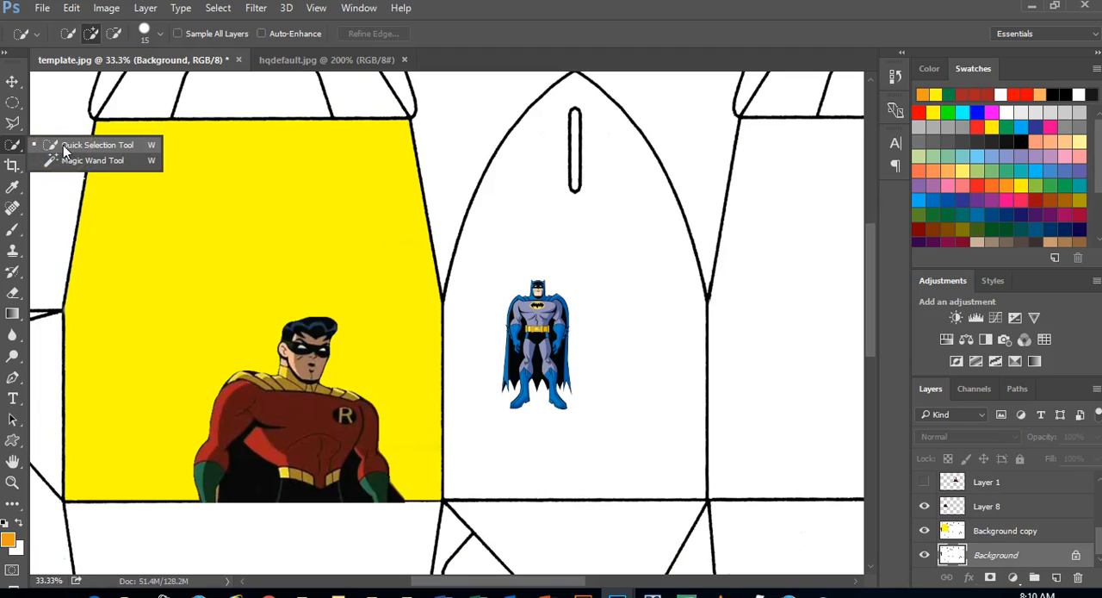
{"action": "left_click", "coordinate": [64, 149]}
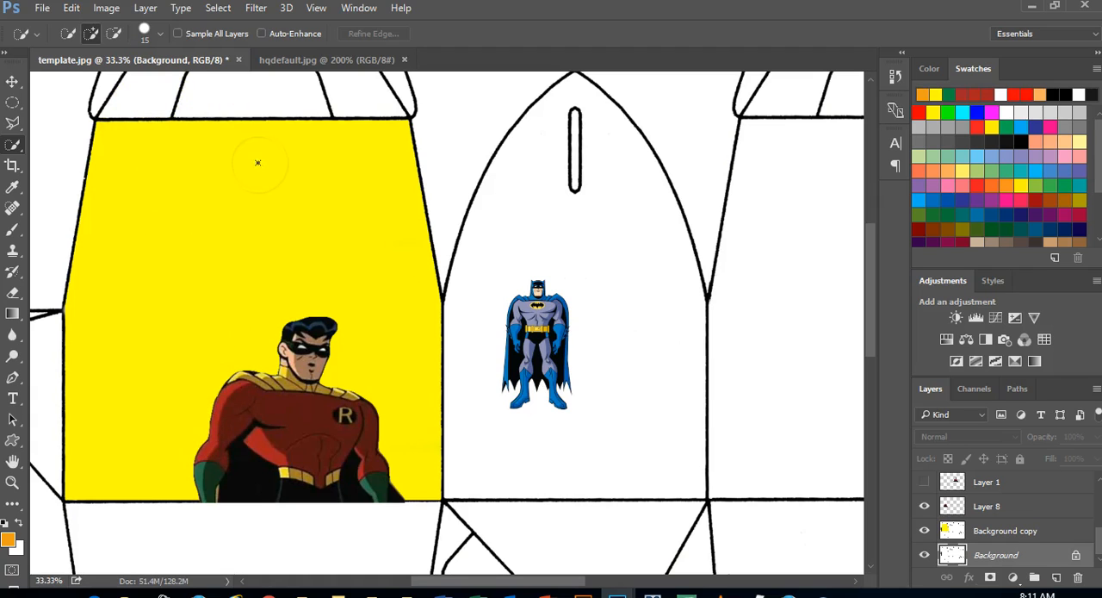
{"action": "left_click", "coordinate": [219, 9]}
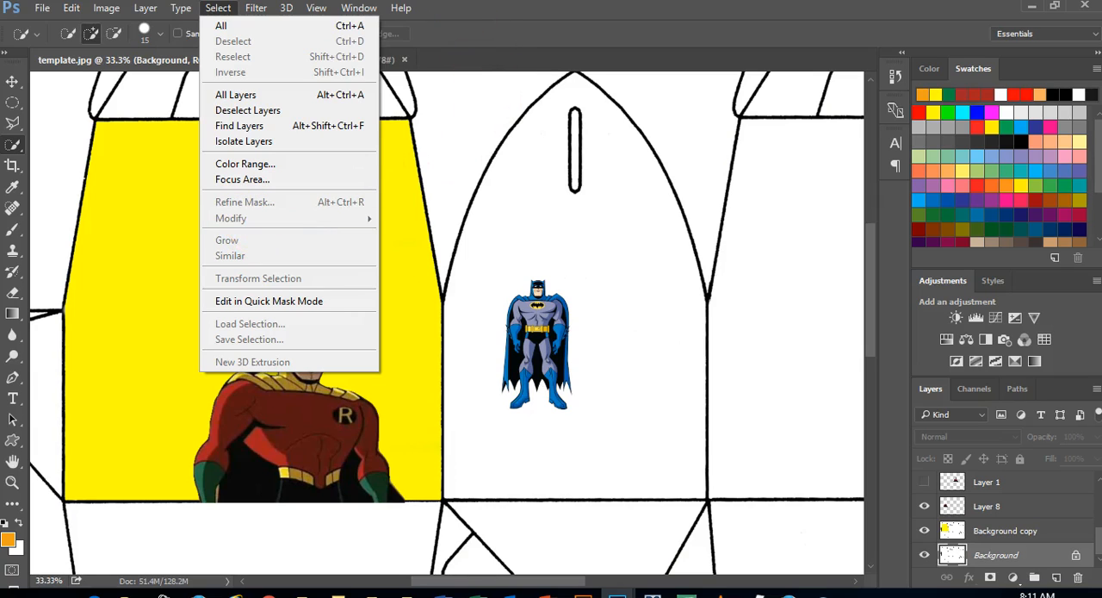
{"action": "left_click", "coordinate": [479, 22]}
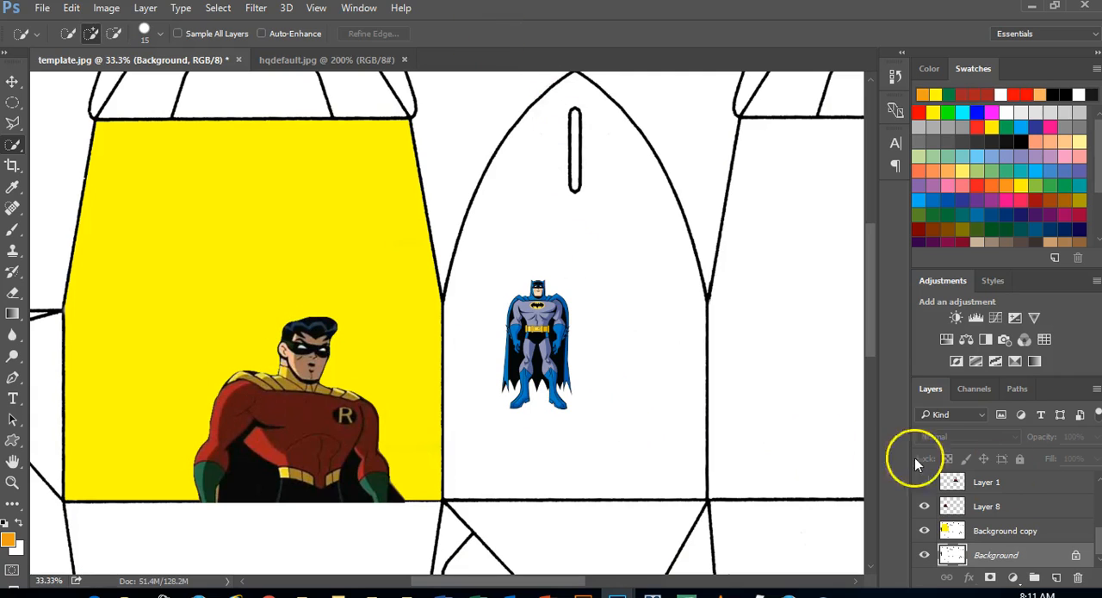
{"action": "left_click", "coordinate": [1036, 505]}
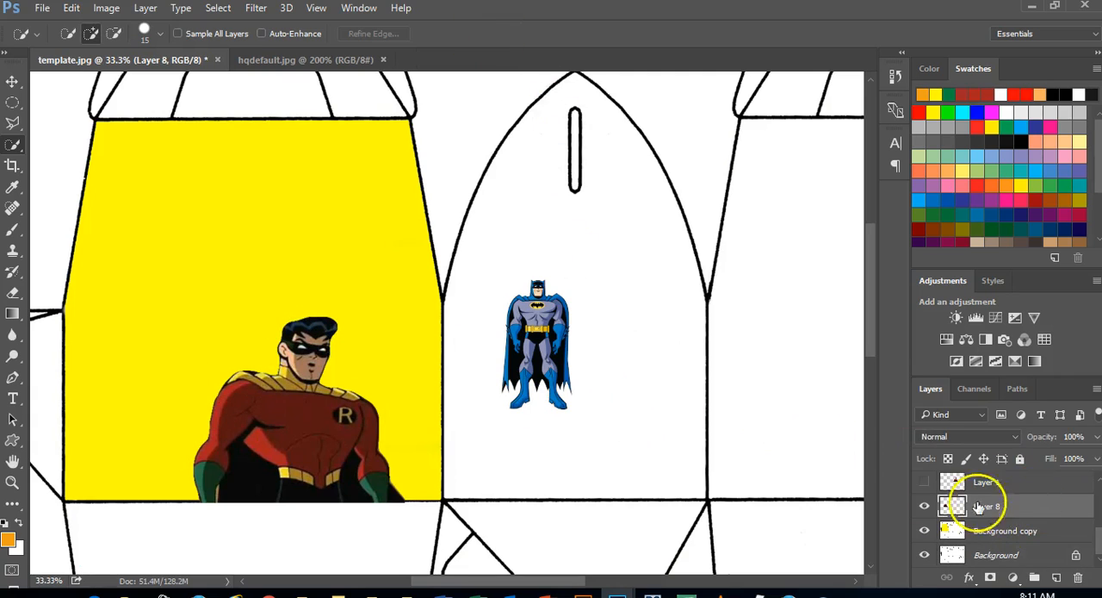
{"action": "left_click", "coordinate": [215, 9]}
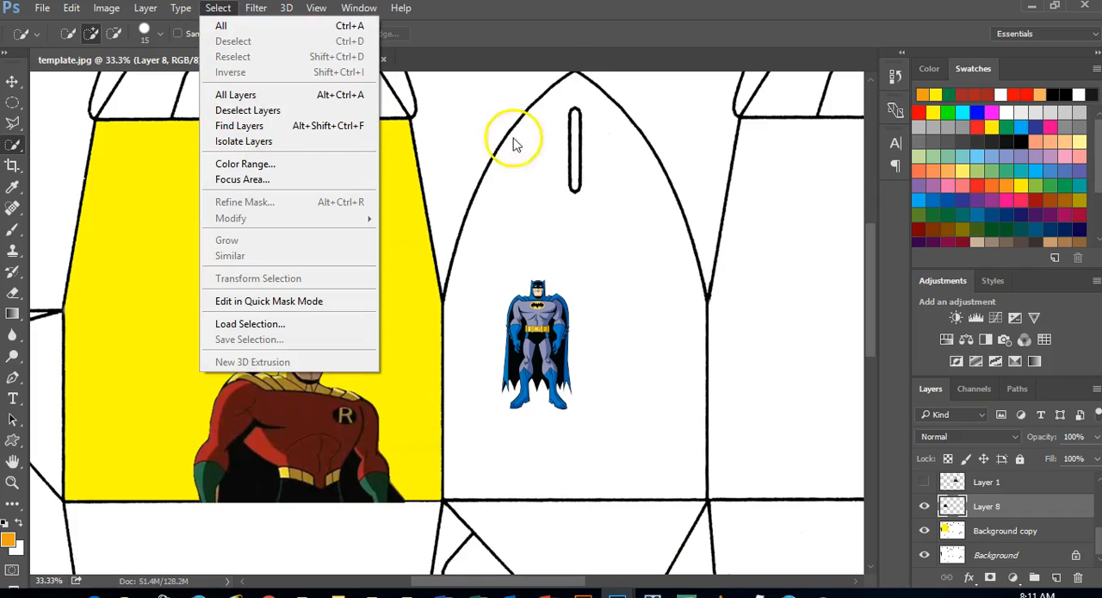
{"action": "left_click", "coordinate": [583, 10]}
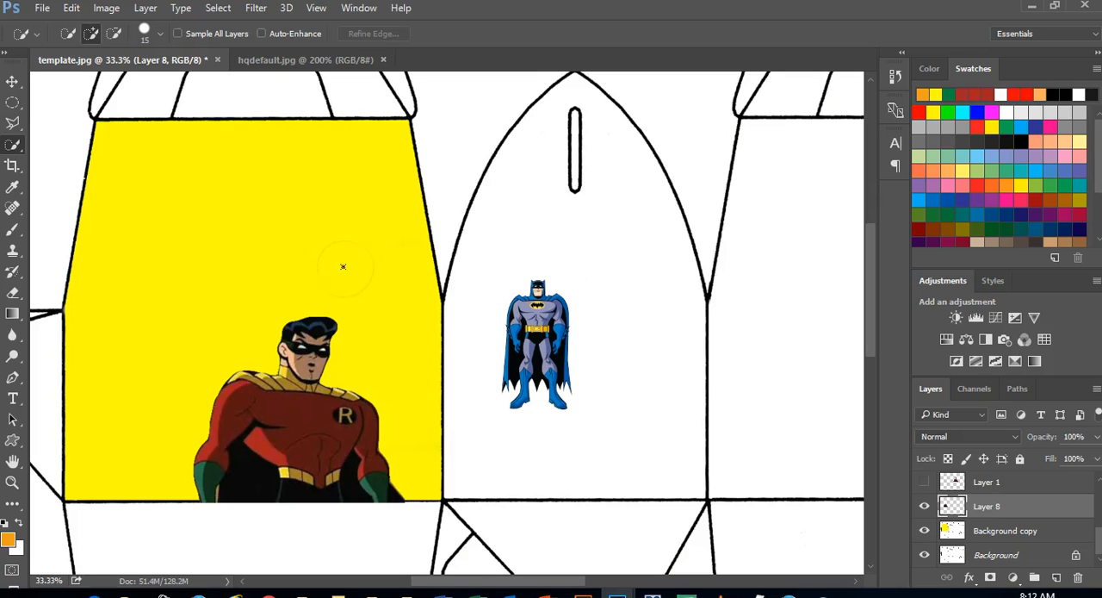
Try to crop the template to the yellow Robin face and part of the neighbouring Batman face with the Crop tool
{"action": "left_click", "coordinate": [13, 169]}
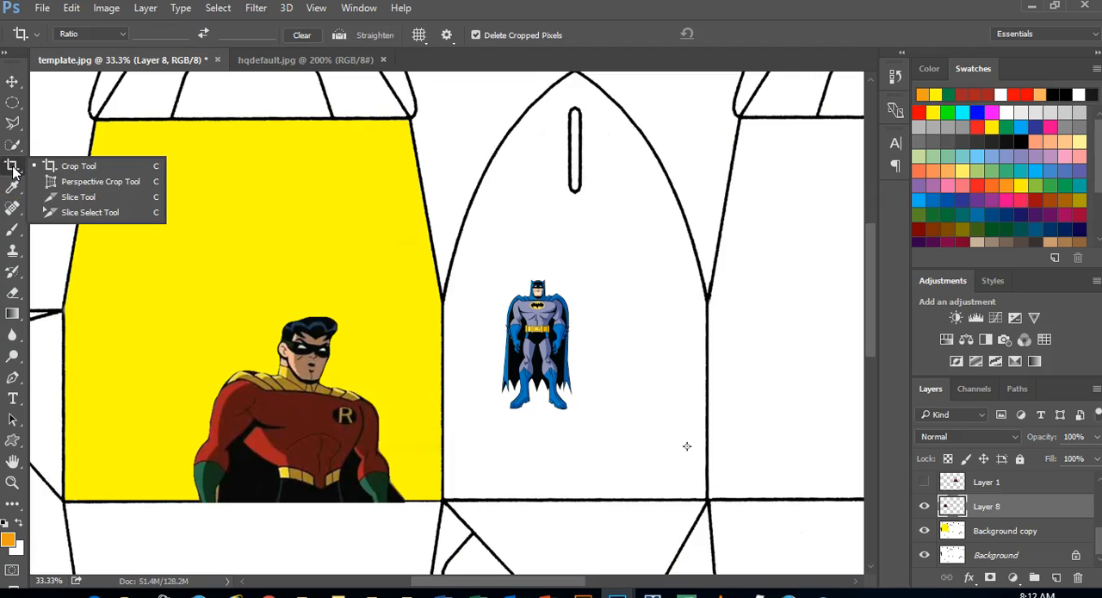
{"action": "left_click", "coordinate": [82, 168]}
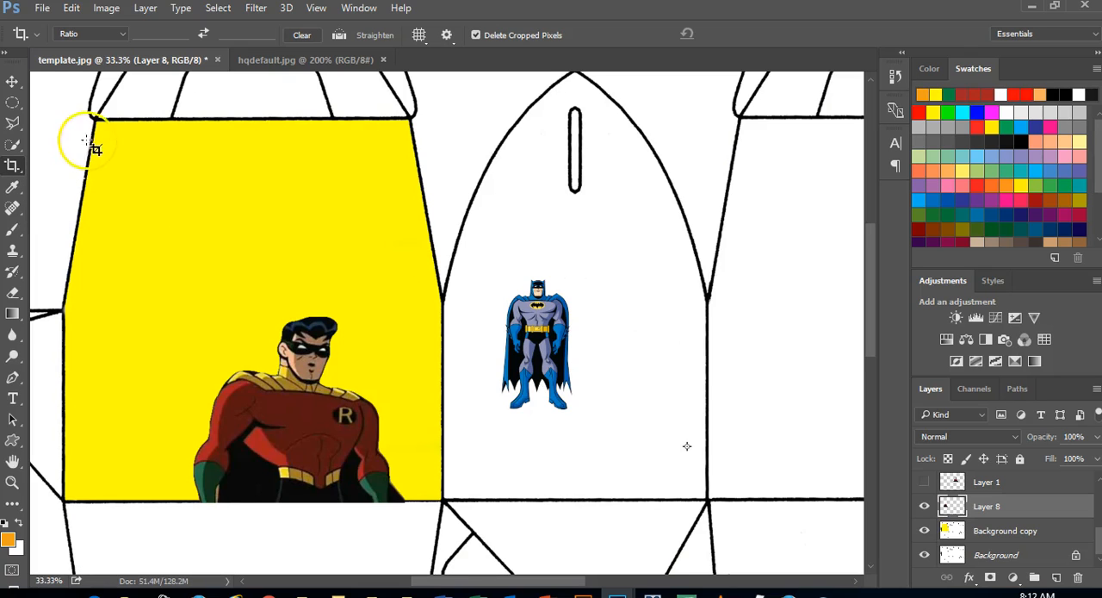
{"action": "left_click_drag", "start_coordinate": [55, 93], "coordinate": [652, 525]}
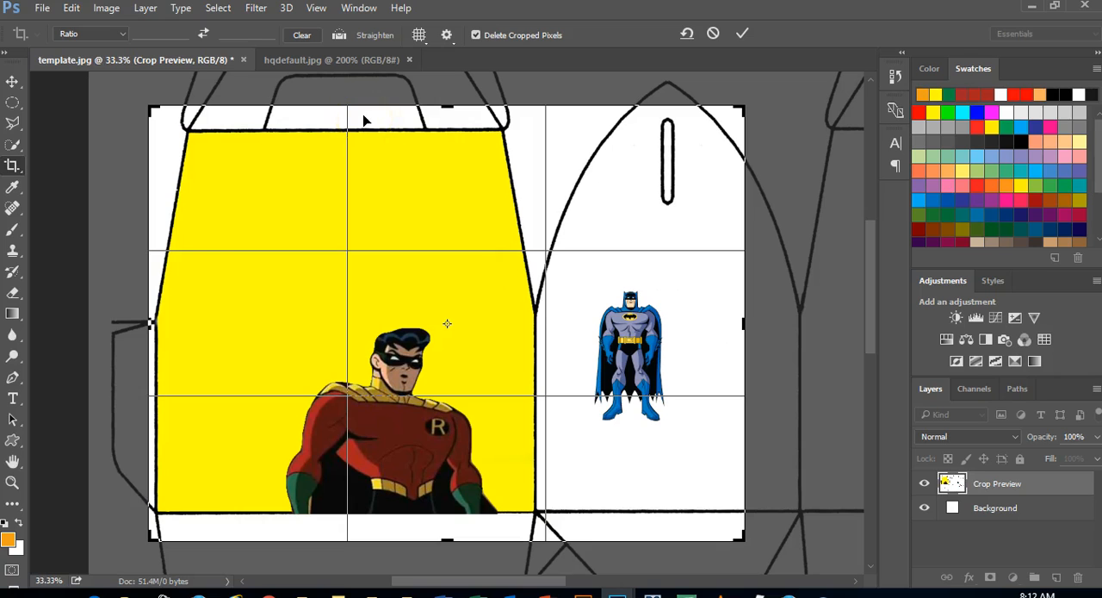
{"action": "key", "text": "Return"}
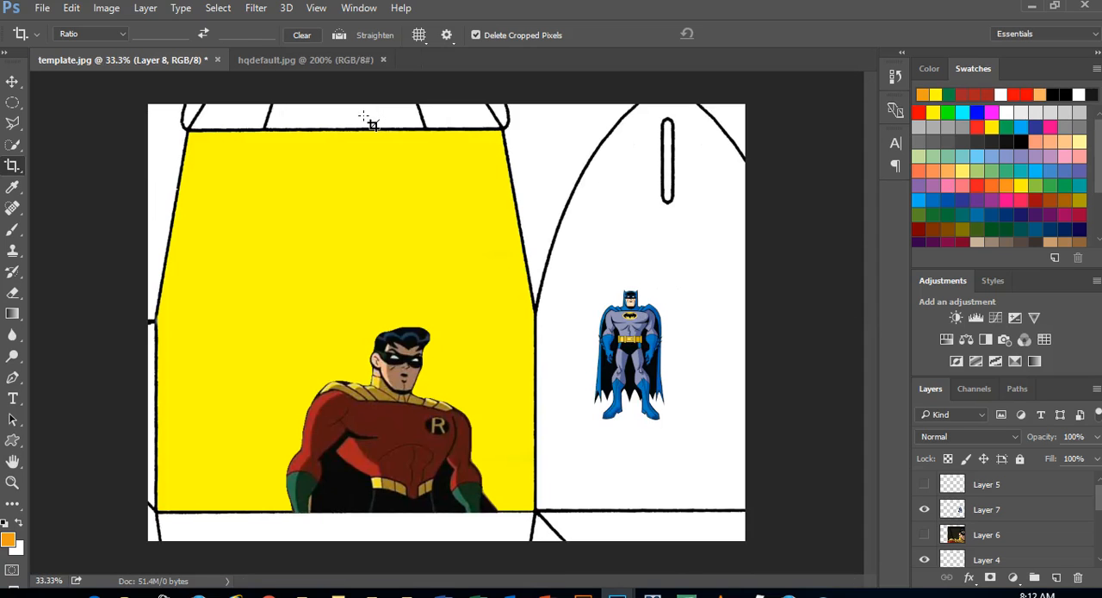
{"action": "left_click", "coordinate": [658, 323]}
{"action": "key", "text": "ctrl+z"}
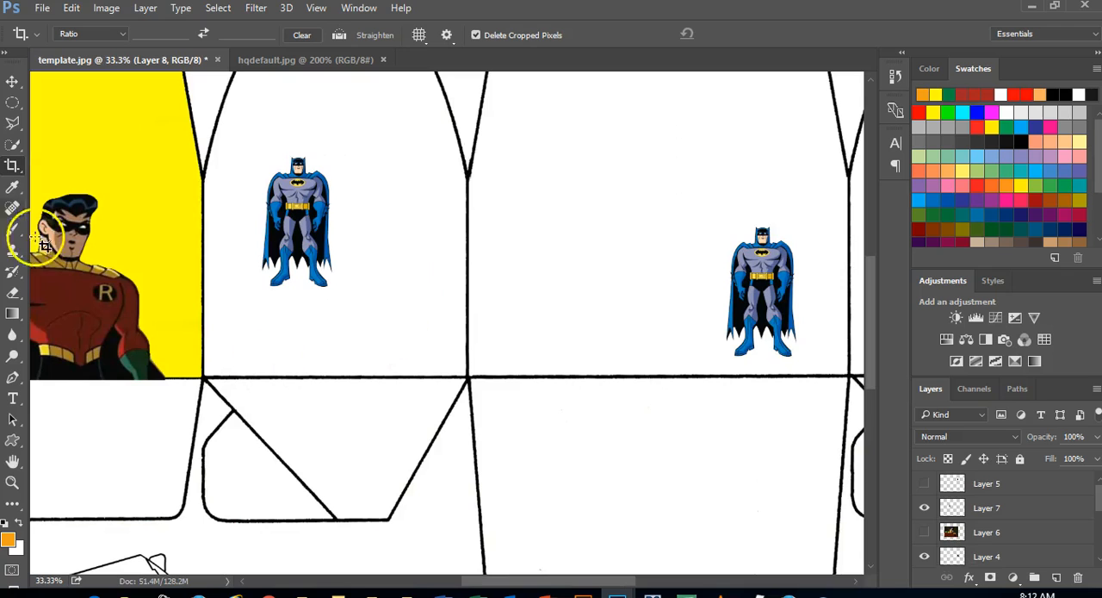
Activate the Eyedropper tool for sampling colours from the template
{"action": "left_click", "coordinate": [12, 186]}
{"action": "left_click", "coordinate": [252, 375]}
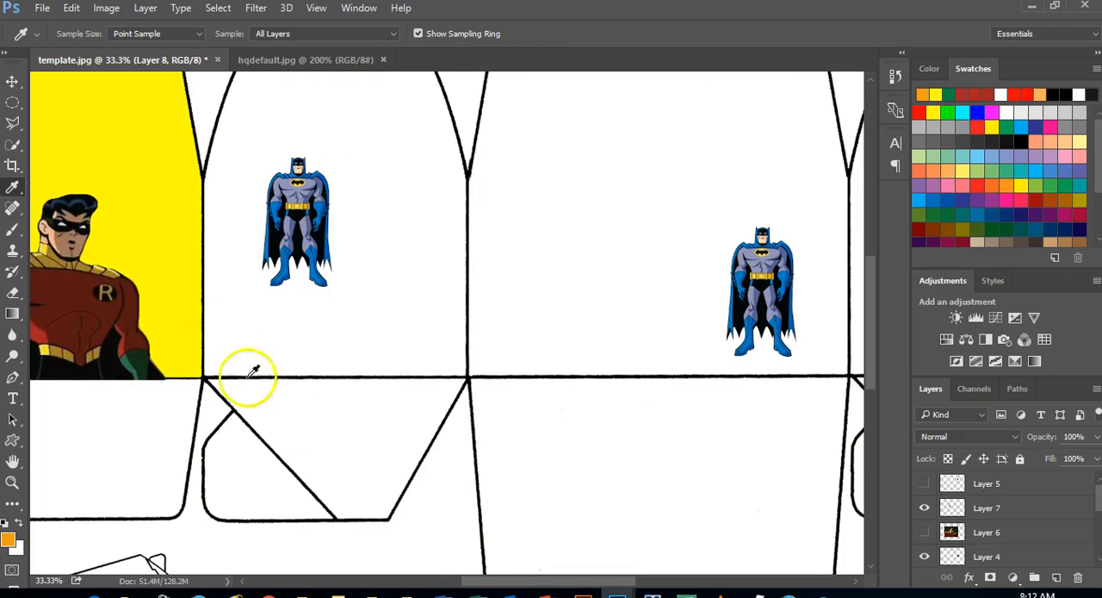
{"action": "left_click_drag", "start_coordinate": [479, 586], "coordinate": [403, 587]}
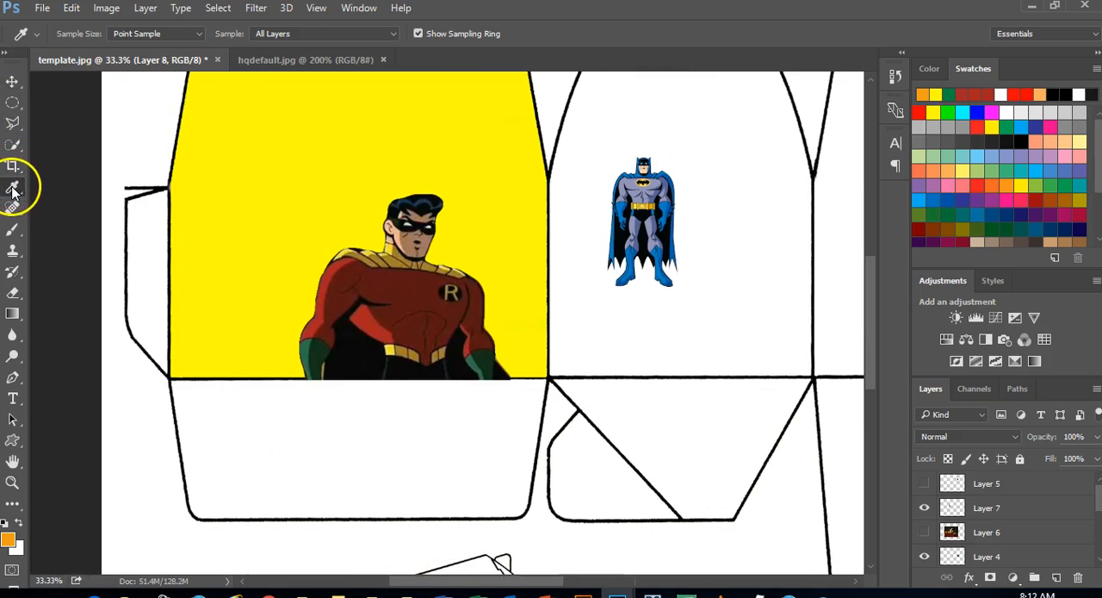
{"action": "left_click_drag", "start_coordinate": [869, 307], "coordinate": [871, 265]}
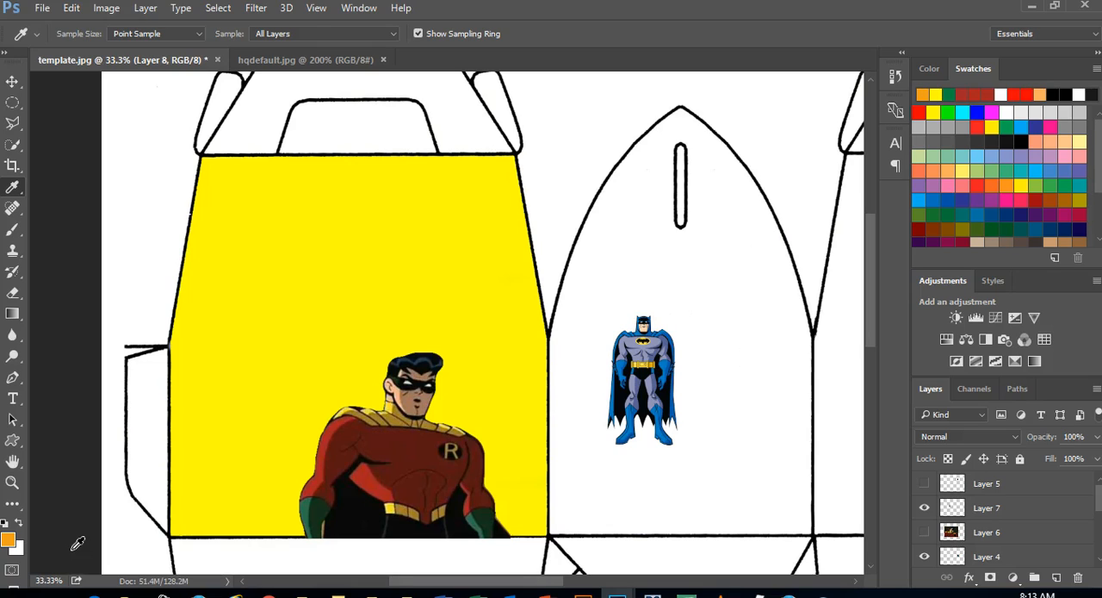
Swap the foreground and background colours, and try several swatches as the foreground colour, ending with blue 0072bc
{"action": "left_click", "coordinate": [21, 525]}
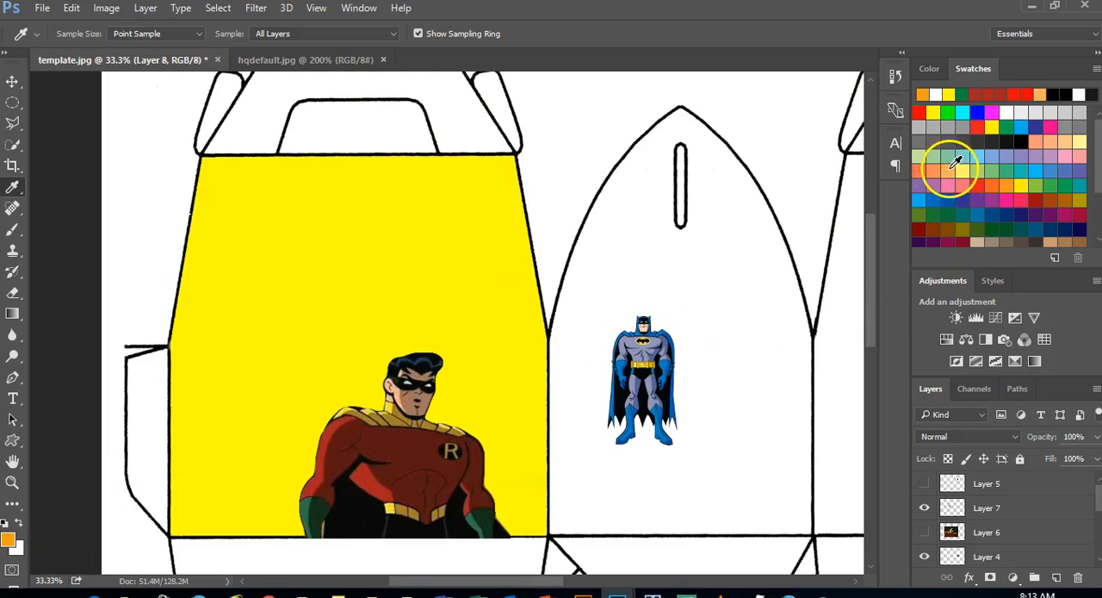
{"action": "left_click", "coordinate": [990, 181]}
{"action": "left_click", "coordinate": [995, 175]}
{"action": "left_click", "coordinate": [1006, 175]}
{"action": "left_click", "coordinate": [1021, 173]}
{"action": "left_click", "coordinate": [1009, 156]}
{"action": "left_click", "coordinate": [964, 158]}
{"action": "left_click", "coordinate": [947, 172]}
{"action": "left_click", "coordinate": [970, 197]}
{"action": "left_click", "coordinate": [983, 185]}
{"action": "left_click", "coordinate": [976, 181]}
{"action": "left_click", "coordinate": [939, 197]}
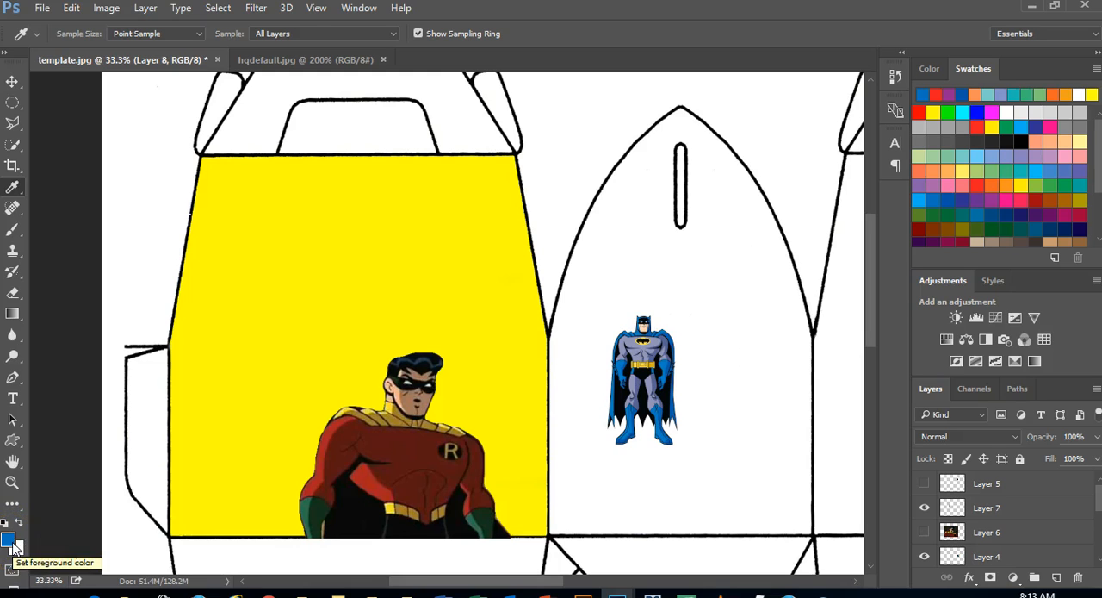
Change the foreground colour to magenta by shifting the hue in the Color Picker
{"action": "left_click", "coordinate": [10, 540]}
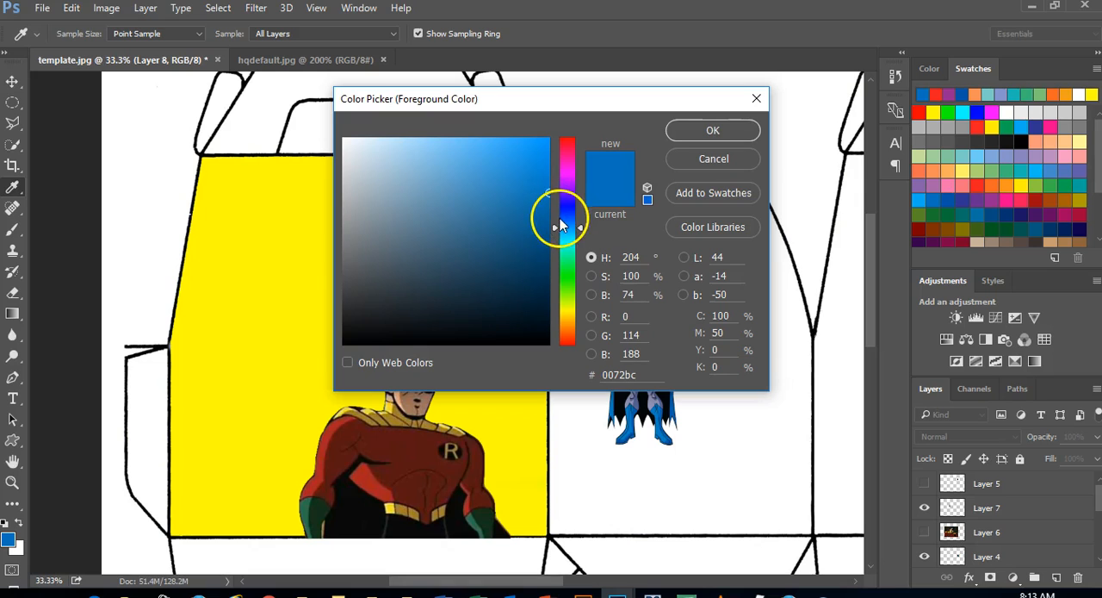
{"action": "left_click", "coordinate": [562, 193]}
{"action": "left_click_drag", "start_coordinate": [562, 194], "coordinate": [565, 168]}
{"action": "left_click", "coordinate": [714, 133]}
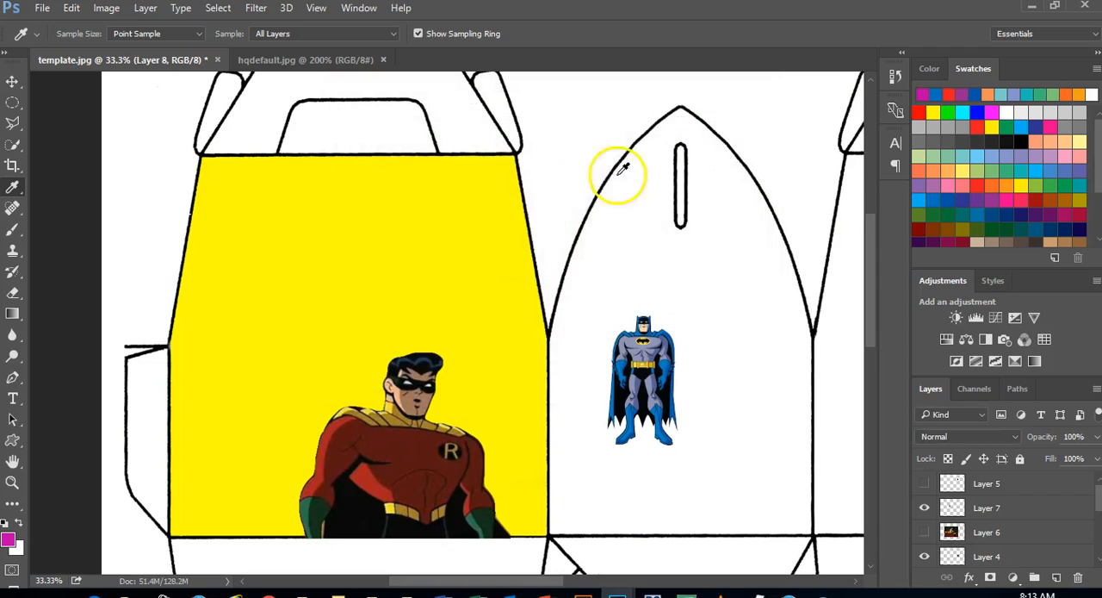
Sample the template's yellow fill and the white area beside it with the Eyedropper, ending with white as the foreground colour
{"action": "left_click", "coordinate": [12, 186]}
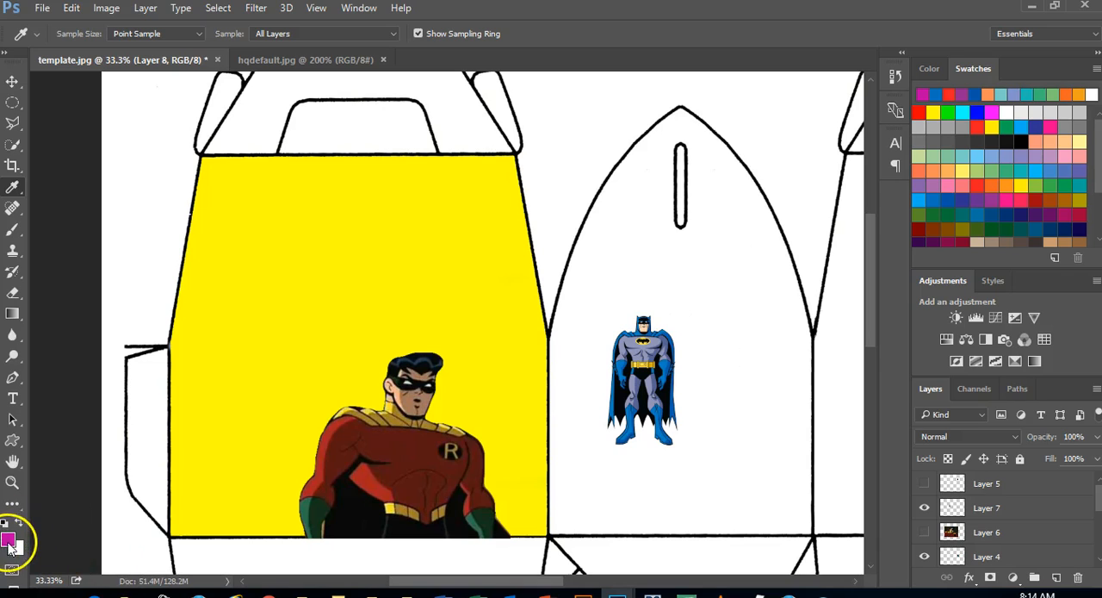
{"action": "left_click", "coordinate": [265, 277]}
{"action": "left_click_drag", "start_coordinate": [265, 277], "coordinate": [146, 292]}
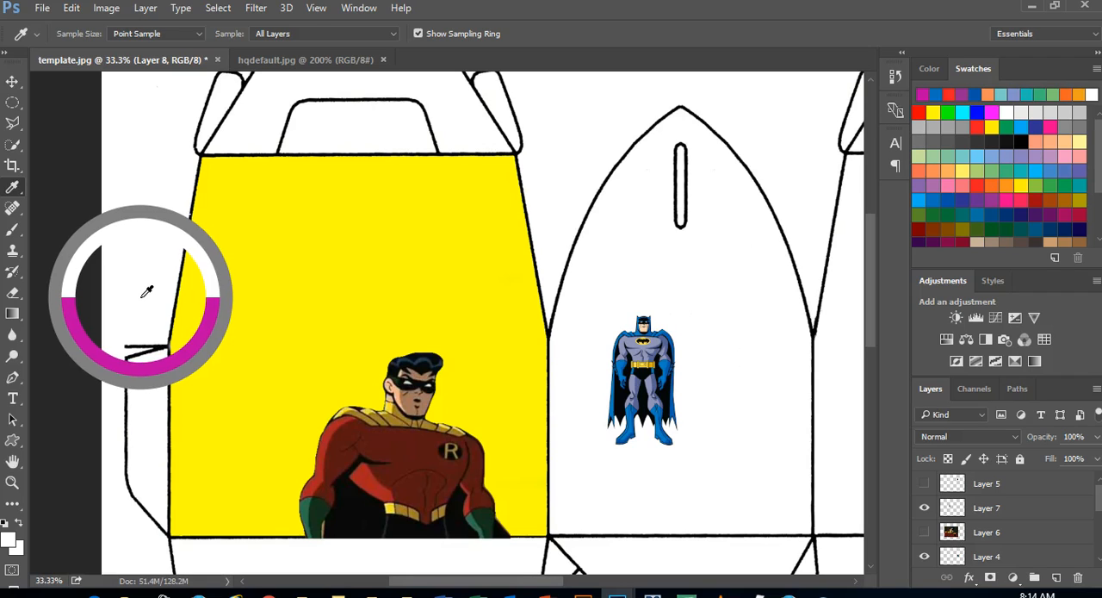
{"action": "mouse_move", "coordinate": [146, 292]}
{"action": "left_mouse_down"}
{"action": "mouse_move", "coordinate": [205, 288]}
{"action": "mouse_move", "coordinate": [150, 303]}
{"action": "mouse_move", "coordinate": [136, 283]}
{"action": "left_mouse_up"}
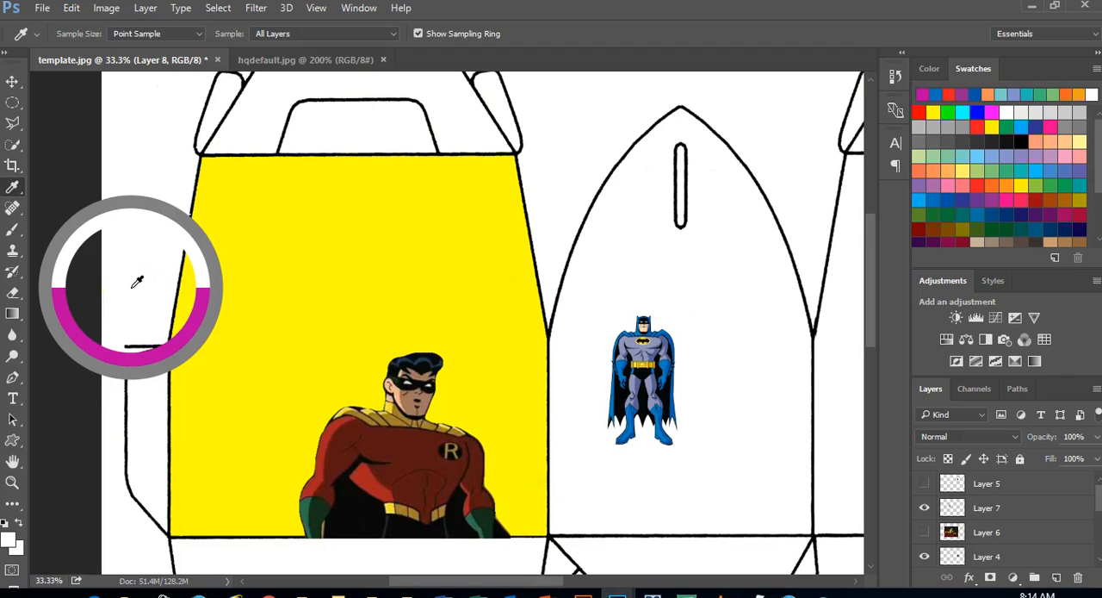
{"action": "left_click_drag", "start_coordinate": [136, 283], "coordinate": [165, 249]}
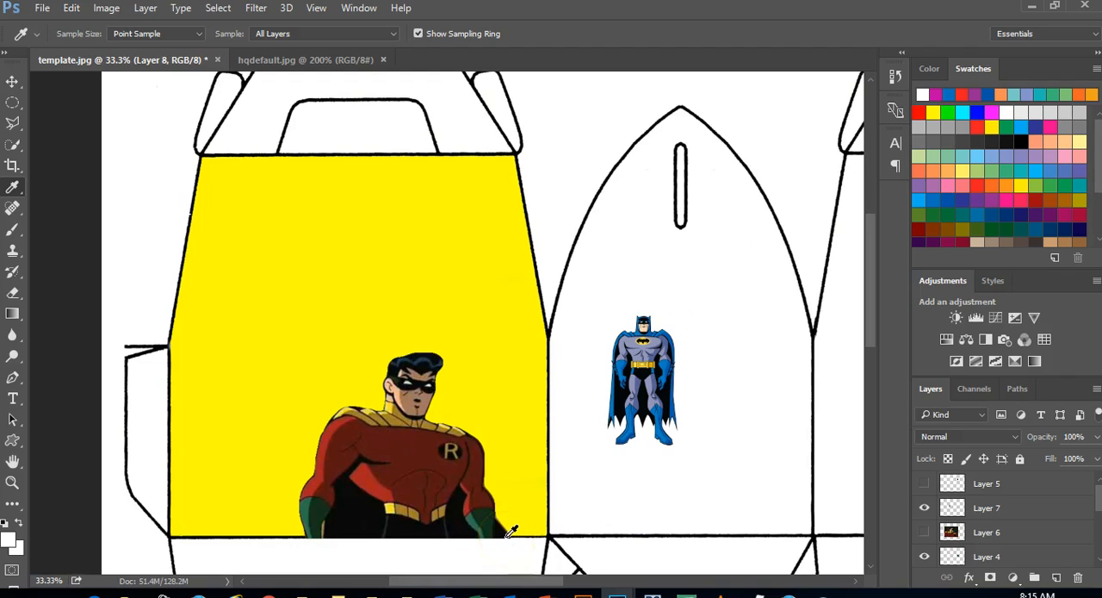
{"action": "left_click", "coordinate": [927, 70]}
{"action": "left_click", "coordinate": [971, 71]}
{"action": "left_click", "coordinate": [930, 69]}
{"action": "left_click", "coordinate": [893, 78]}
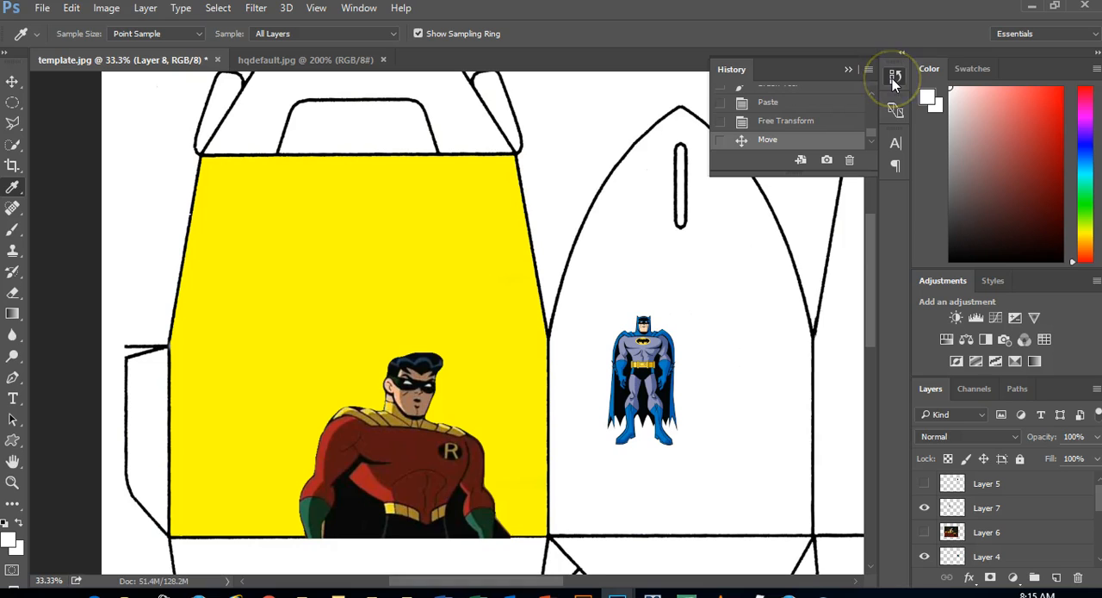
{"action": "left_click", "coordinate": [972, 69]}
{"action": "left_click", "coordinate": [930, 68]}
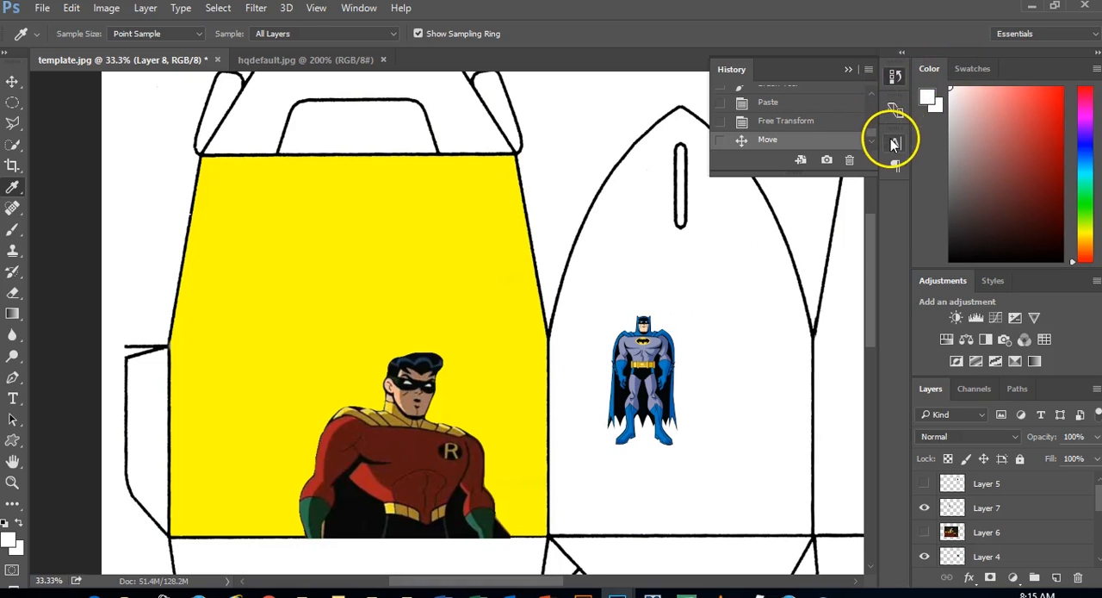
{"action": "left_click", "coordinate": [995, 74]}
Add the Properties panel to the workspace and collapse it, picking magenta ff00ff as the foreground colour
{"action": "left_click", "coordinate": [362, 9]}
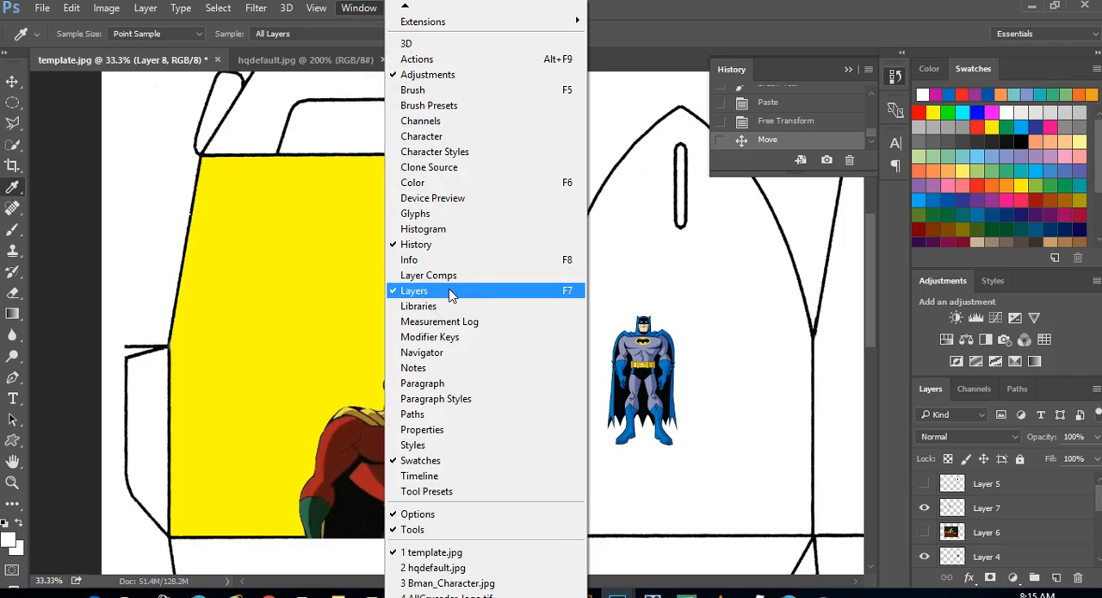
{"action": "left_click", "coordinate": [436, 430]}
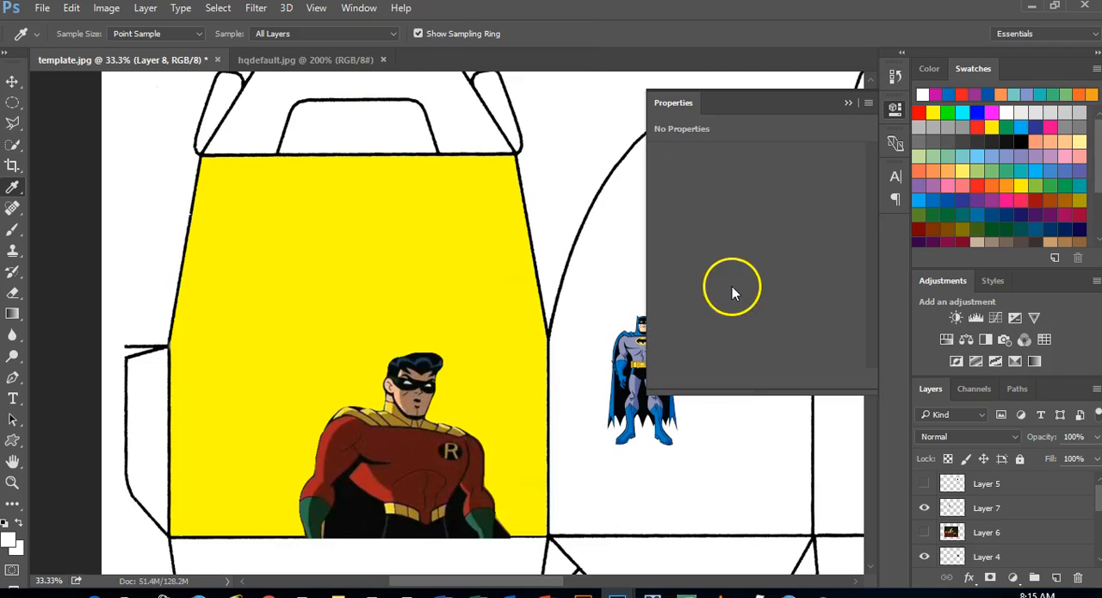
{"action": "left_click", "coordinate": [992, 111]}
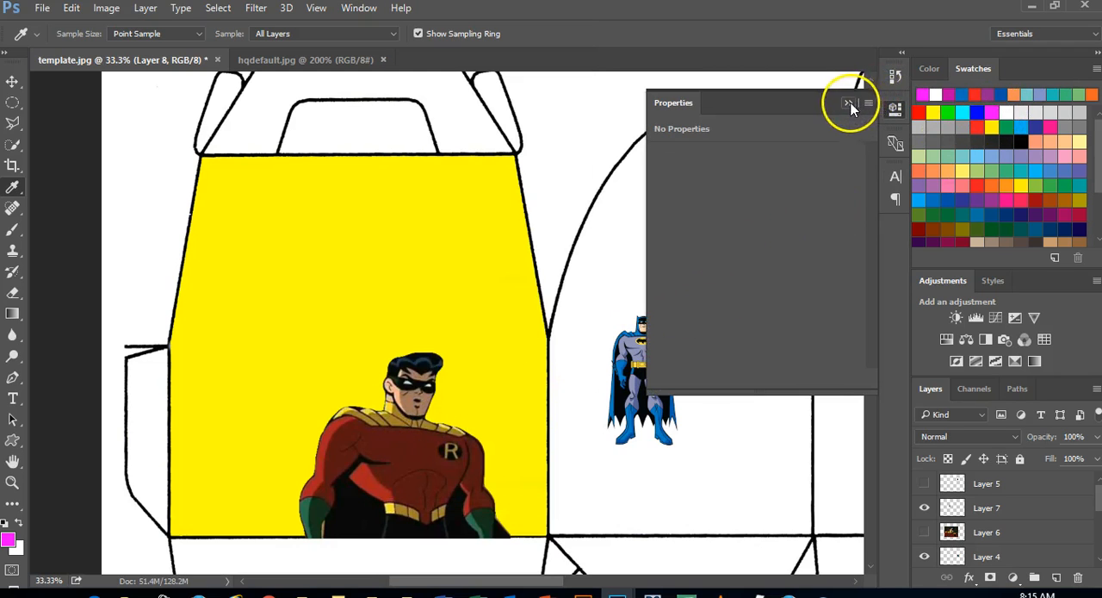
{"action": "left_click", "coordinate": [848, 103]}
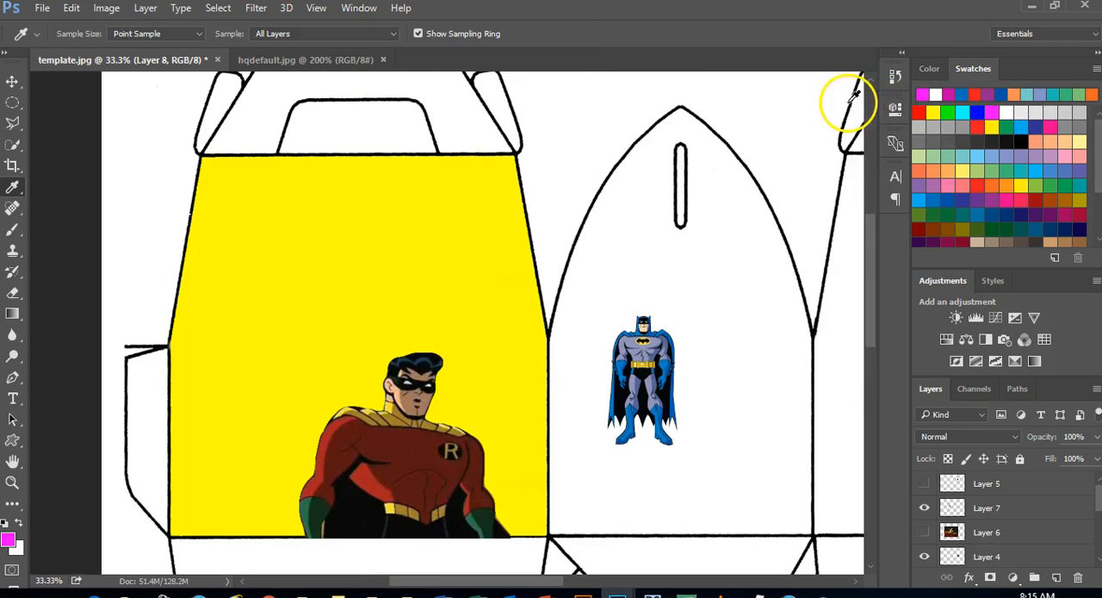
Set the foreground colour to the muted red c14a5e with the Color Picker and bring back the swatches
{"action": "left_click", "coordinate": [929, 70]}
{"action": "left_click", "coordinate": [928, 100]}
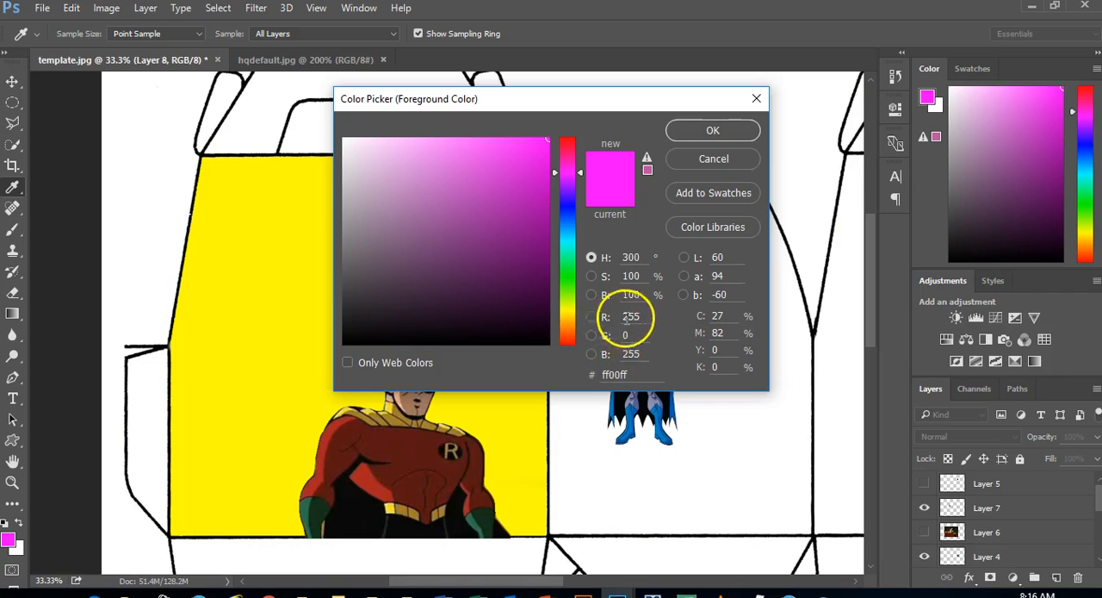
{"action": "mouse_move", "coordinate": [520, 176]}
{"action": "left_mouse_down"}
{"action": "mouse_move", "coordinate": [496, 209]}
{"action": "mouse_move", "coordinate": [443, 185]}
{"action": "mouse_move", "coordinate": [433, 164]}
{"action": "mouse_move", "coordinate": [418, 185]}
{"action": "mouse_move", "coordinate": [452, 195]}
{"action": "mouse_move", "coordinate": [490, 158]}
{"action": "mouse_move", "coordinate": [414, 250]}
{"action": "mouse_move", "coordinate": [398, 241]}
{"action": "mouse_move", "coordinate": [470, 188]}
{"action": "left_mouse_up"}
{"action": "left_click", "coordinate": [566, 145]}
{"action": "left_click", "coordinate": [461, 166]}
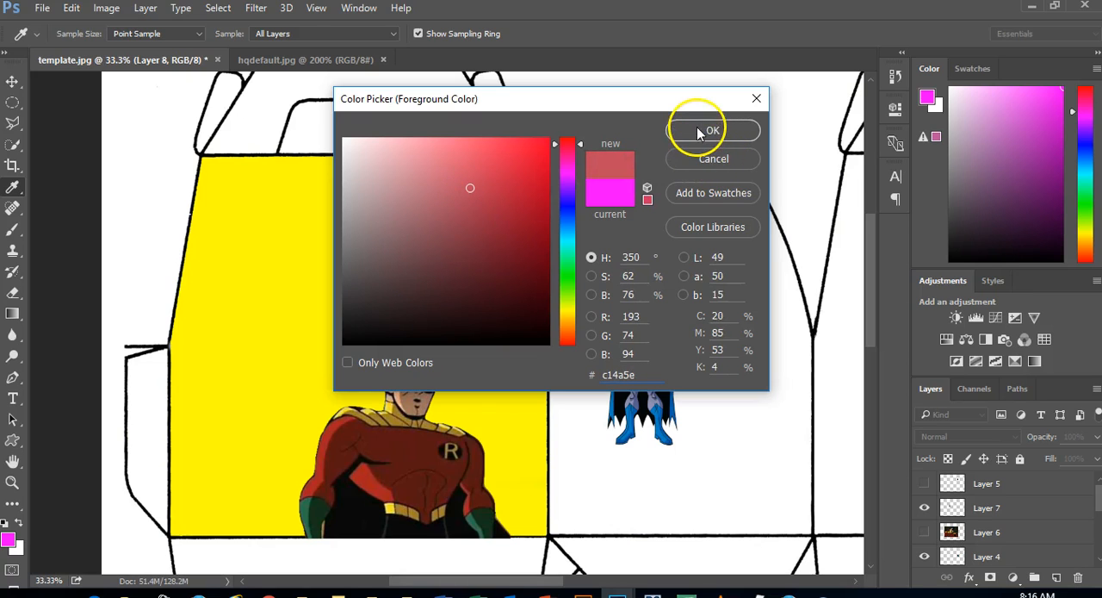
{"action": "left_click", "coordinate": [699, 131]}
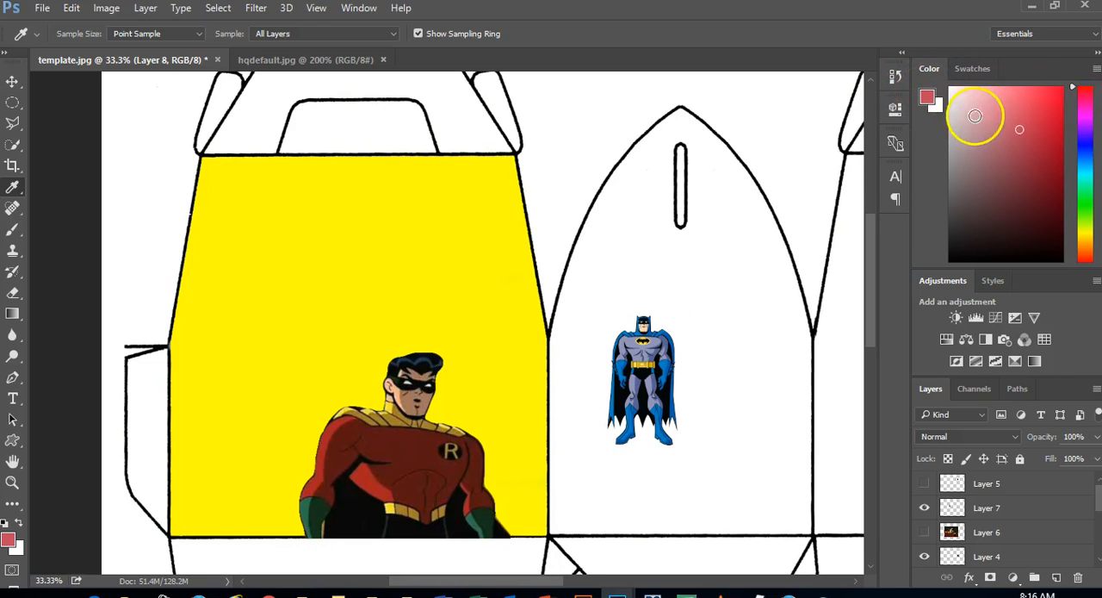
{"action": "left_click", "coordinate": [971, 69]}
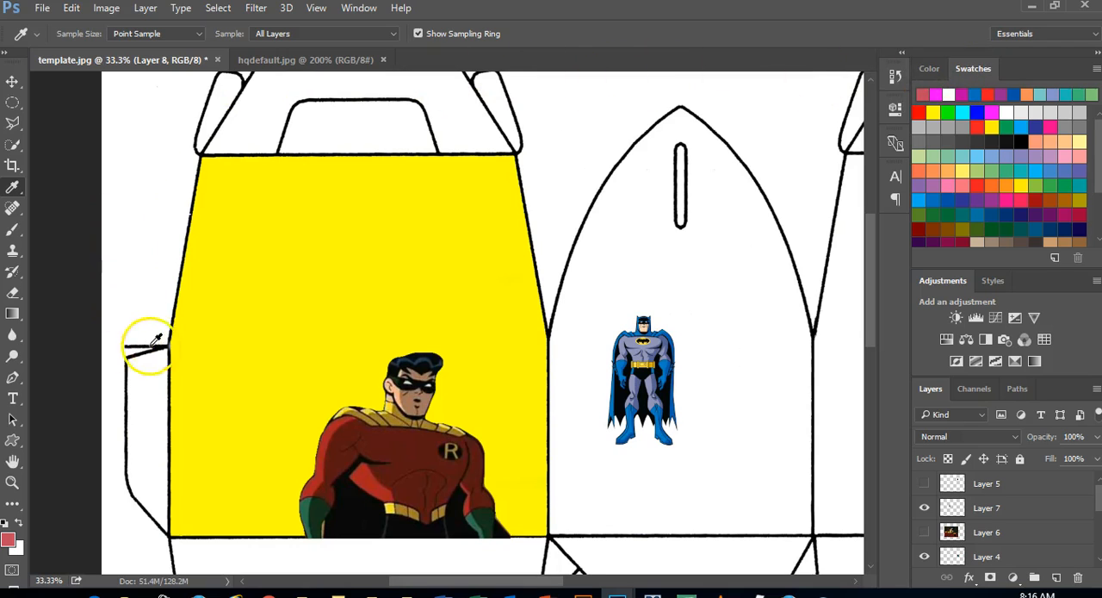
Activate the healing tools and switch from the Spot Healing Brush to the Patch Tool
{"action": "left_click", "coordinate": [16, 211]}
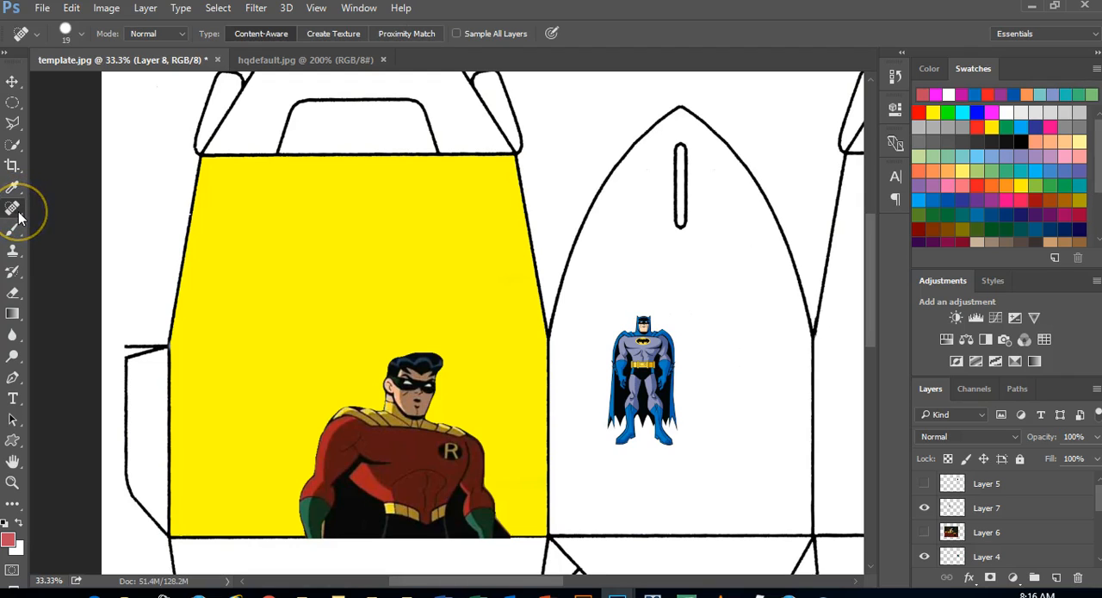
{"action": "left_click", "coordinate": [19, 217]}
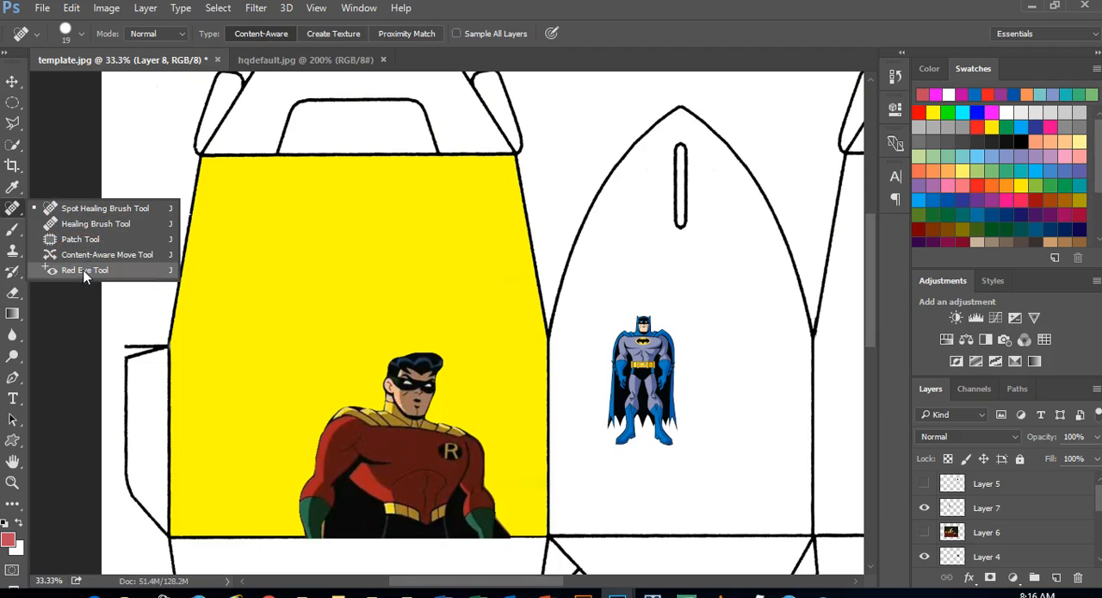
{"action": "left_click", "coordinate": [82, 238]}
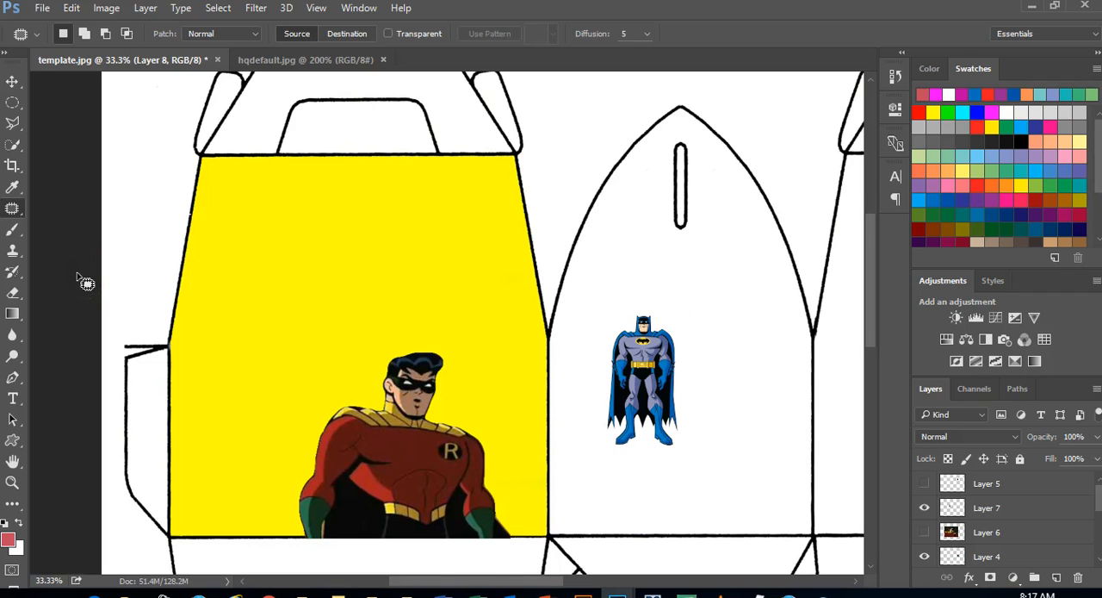
Activate the Brush Tool, add a new layer and place it between Layer 2 and Layer 1
{"action": "left_click", "coordinate": [13, 229]}
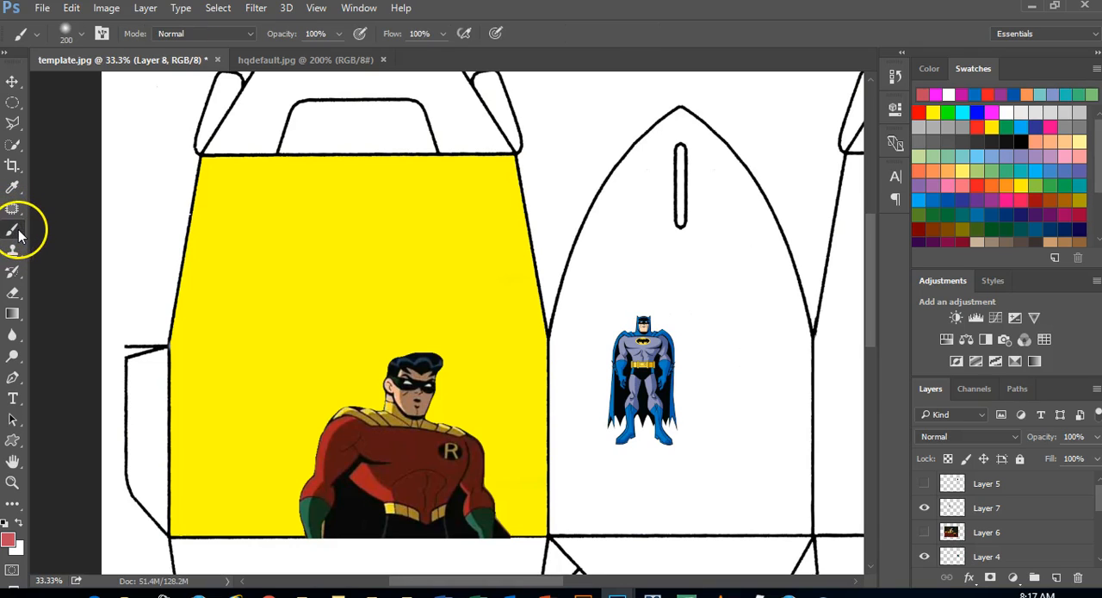
{"action": "right_click", "coordinate": [18, 234]}
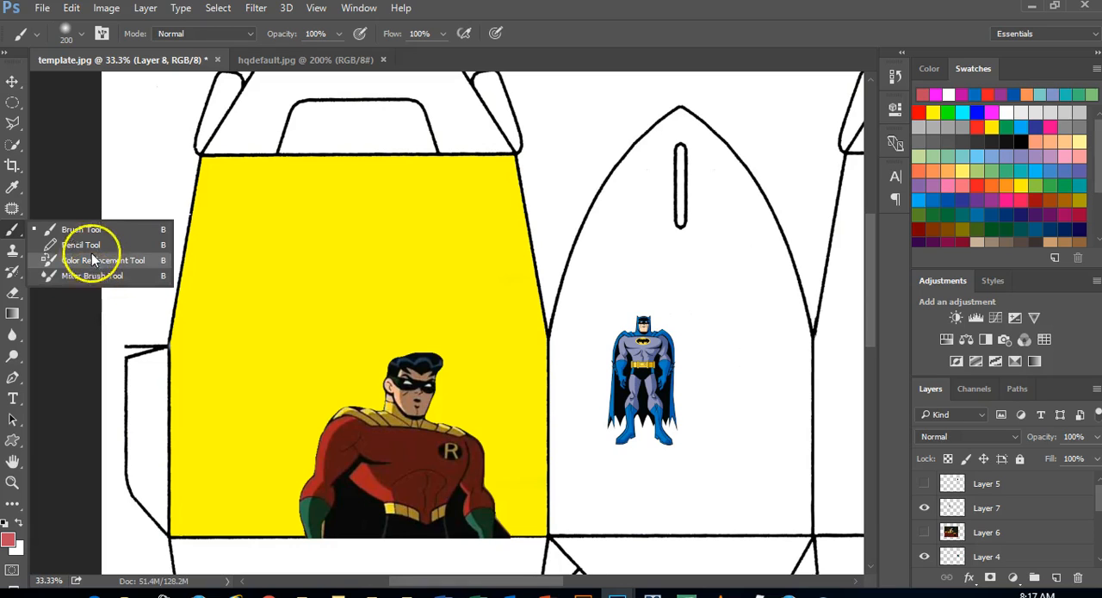
{"action": "left_click", "coordinate": [81, 229]}
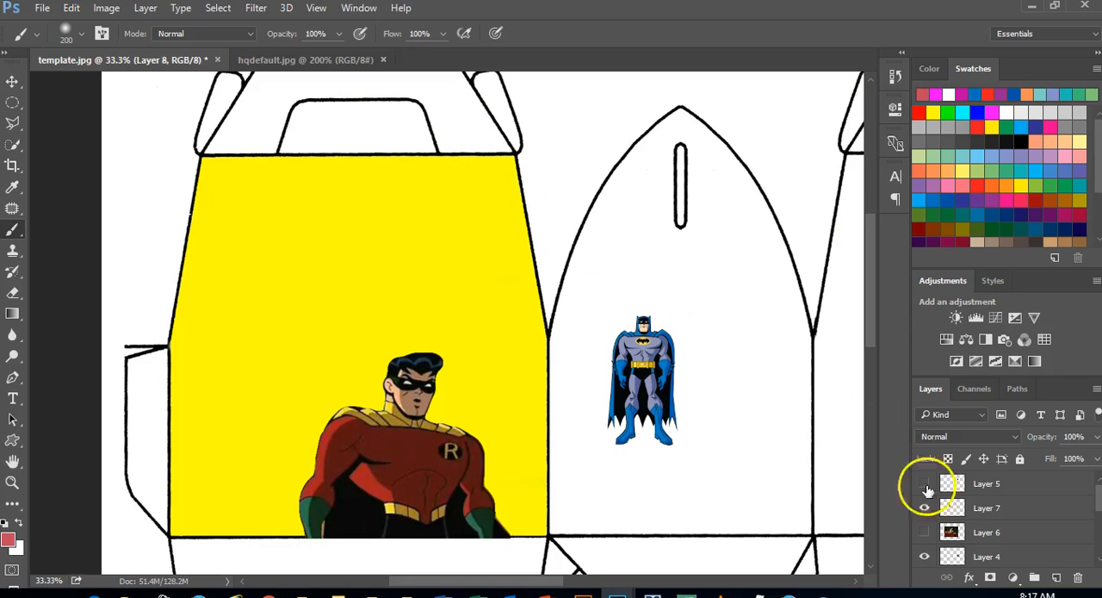
{"action": "left_click", "coordinate": [1057, 577]}
{"action": "left_click_drag", "start_coordinate": [1082, 554], "coordinate": [1035, 527]}
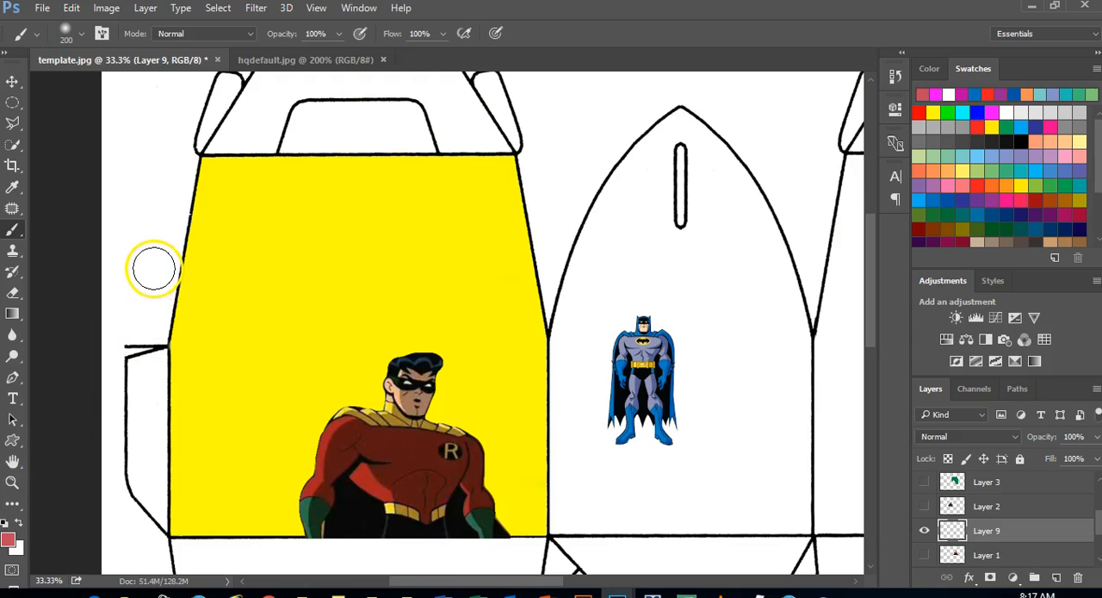
Try out the soft 200 px brush with freehand strokes across the Robin and Batman panels, and undo them
{"action": "mouse_move", "coordinate": [153, 270]}
{"action": "left_mouse_down"}
{"action": "mouse_move", "coordinate": [232, 295]}
{"action": "mouse_move", "coordinate": [573, 290]}
{"action": "mouse_move", "coordinate": [738, 196]}
{"action": "left_mouse_up"}
{"action": "mouse_move", "coordinate": [694, 141]}
{"action": "left_mouse_down"}
{"action": "mouse_move", "coordinate": [595, 124]}
{"action": "mouse_move", "coordinate": [498, 157]}
{"action": "mouse_move", "coordinate": [366, 166]}
{"action": "mouse_move", "coordinate": [289, 137]}
{"action": "mouse_move", "coordinate": [595, 293]}
{"action": "mouse_move", "coordinate": [672, 390]}
{"action": "mouse_move", "coordinate": [741, 440]}
{"action": "mouse_move", "coordinate": [773, 389]}
{"action": "mouse_move", "coordinate": [780, 448]}
{"action": "mouse_move", "coordinate": [530, 403]}
{"action": "mouse_move", "coordinate": [420, 417]}
{"action": "mouse_move", "coordinate": [485, 361]}
{"action": "mouse_move", "coordinate": [478, 399]}
{"action": "mouse_move", "coordinate": [491, 385]}
{"action": "mouse_move", "coordinate": [564, 374]}
{"action": "mouse_move", "coordinate": [587, 402]}
{"action": "mouse_move", "coordinate": [628, 413]}
{"action": "left_mouse_up"}
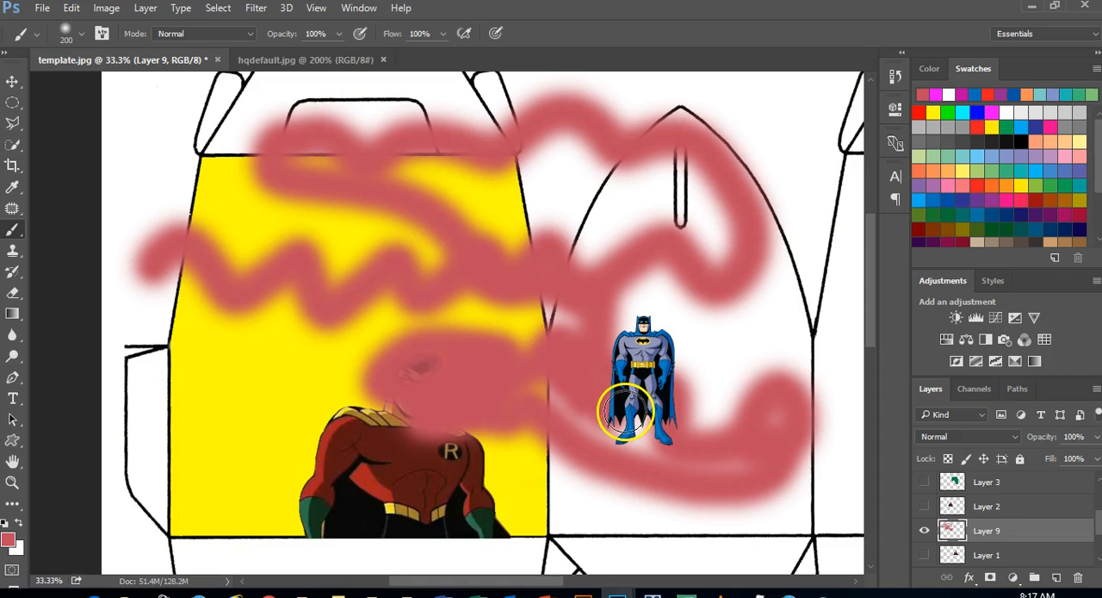
{"action": "key", "text": "ctrl+z"}
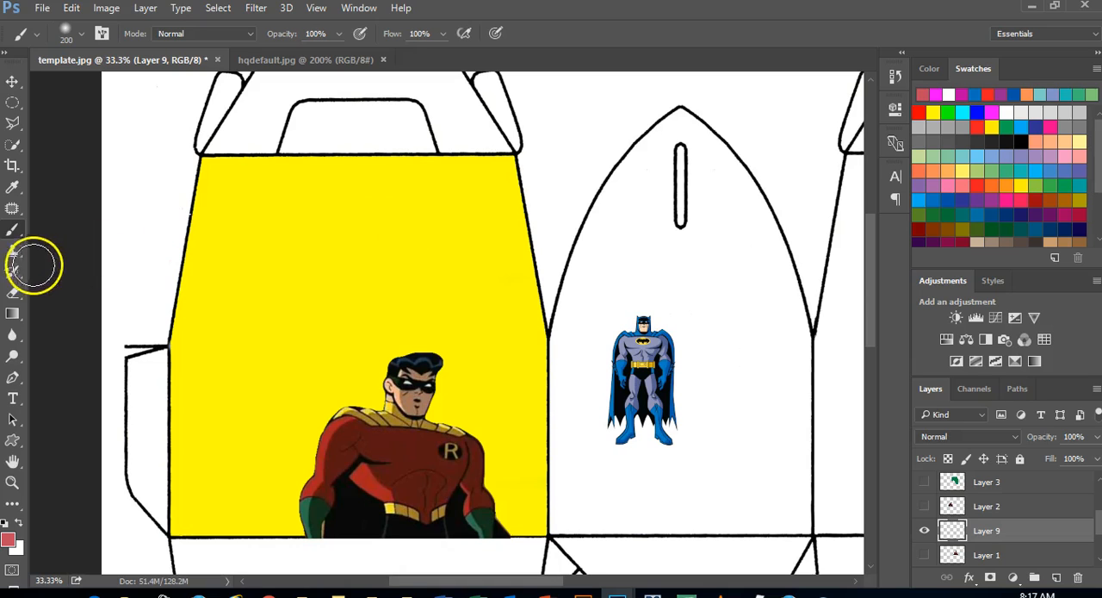
Switch to the Pencil Tool and try a hard-edged 175 px squiggle across both panels, undoing it
{"action": "right_click", "coordinate": [15, 230]}
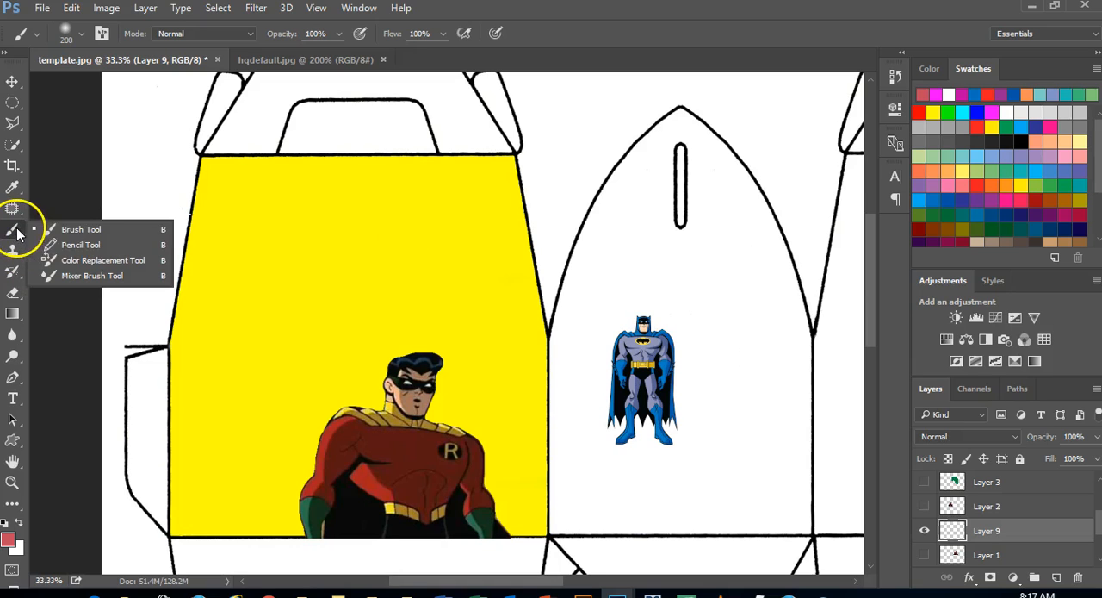
{"action": "left_click", "coordinate": [65, 245]}
{"action": "mouse_move", "coordinate": [198, 251]}
{"action": "left_mouse_down"}
{"action": "mouse_move", "coordinate": [480, 245]}
{"action": "mouse_move", "coordinate": [514, 297]}
{"action": "mouse_move", "coordinate": [588, 248]}
{"action": "mouse_move", "coordinate": [636, 252]}
{"action": "mouse_move", "coordinate": [693, 287]}
{"action": "mouse_move", "coordinate": [753, 383]}
{"action": "mouse_move", "coordinate": [658, 441]}
{"action": "mouse_move", "coordinate": [589, 394]}
{"action": "mouse_move", "coordinate": [548, 414]}
{"action": "mouse_move", "coordinate": [441, 344]}
{"action": "mouse_move", "coordinate": [389, 386]}
{"action": "mouse_move", "coordinate": [330, 335]}
{"action": "mouse_move", "coordinate": [291, 347]}
{"action": "mouse_move", "coordinate": [259, 377]}
{"action": "mouse_move", "coordinate": [207, 337]}
{"action": "mouse_move", "coordinate": [180, 364]}
{"action": "mouse_move", "coordinate": [136, 268]}
{"action": "mouse_move", "coordinate": [166, 205]}
{"action": "mouse_move", "coordinate": [260, 169]}
{"action": "mouse_move", "coordinate": [427, 184]}
{"action": "mouse_move", "coordinate": [539, 158]}
{"action": "mouse_move", "coordinate": [696, 178]}
{"action": "mouse_move", "coordinate": [753, 172]}
{"action": "mouse_move", "coordinate": [797, 208]}
{"action": "mouse_move", "coordinate": [786, 268]}
{"action": "mouse_move", "coordinate": [807, 276]}
{"action": "mouse_move", "coordinate": [800, 337]}
{"action": "left_mouse_up"}
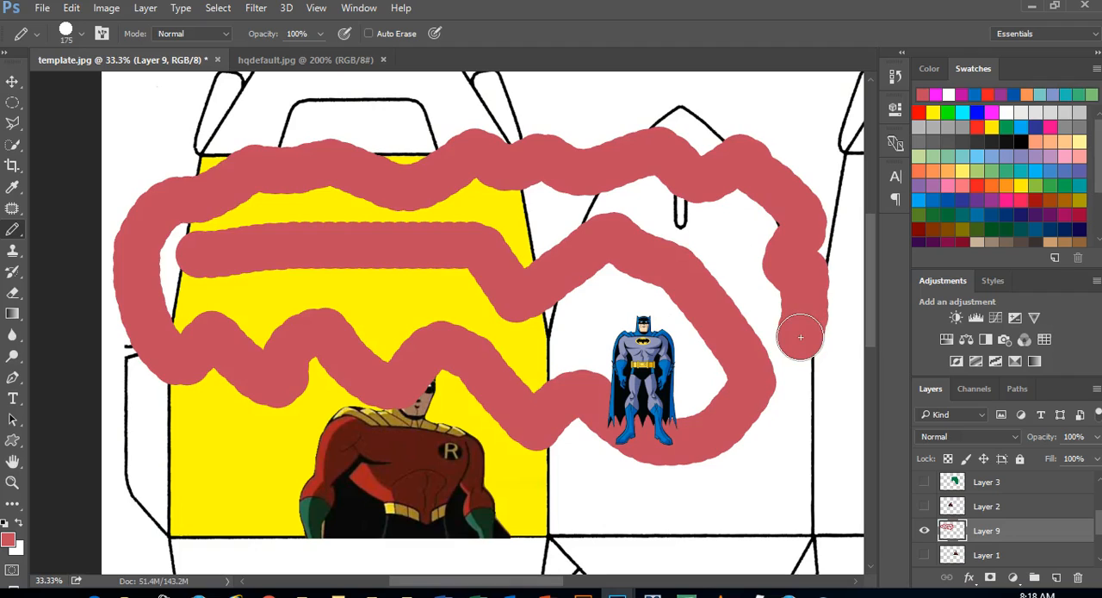
{"action": "key", "text": "ctrl+z"}
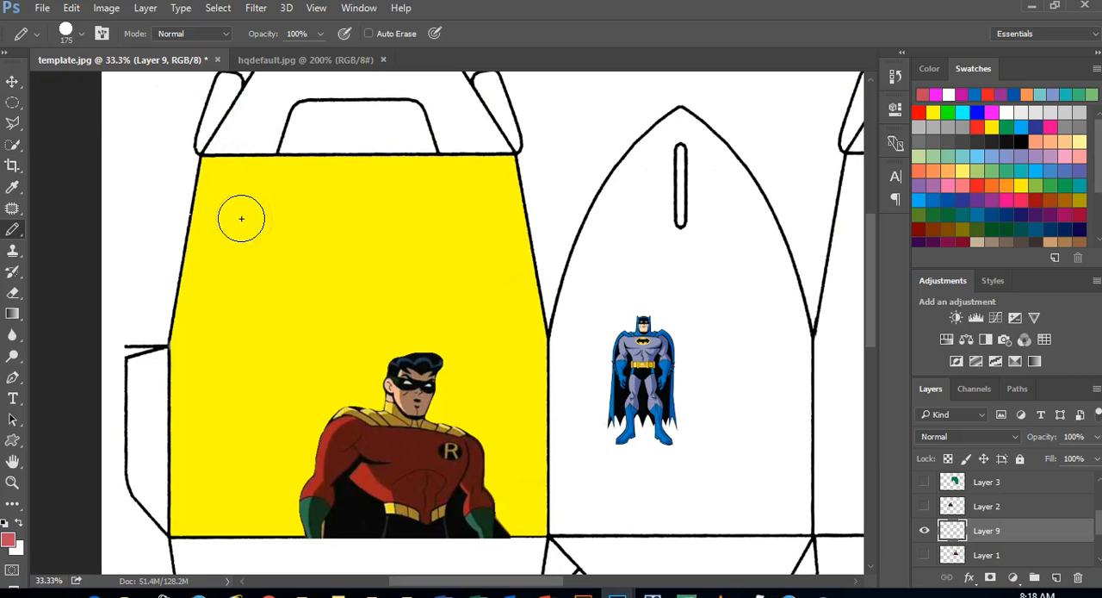
Cover most of Robin and the area around Batman with dense pencil strokes on Layer 9, and undo them
{"action": "mouse_move", "coordinate": [165, 185]}
{"action": "left_mouse_down"}
{"action": "mouse_move", "coordinate": [546, 265]}
{"action": "mouse_move", "coordinate": [438, 341]}
{"action": "mouse_move", "coordinate": [423, 471]}
{"action": "mouse_move", "coordinate": [683, 480]}
{"action": "mouse_move", "coordinate": [751, 336]}
{"action": "mouse_move", "coordinate": [708, 203]}
{"action": "mouse_move", "coordinate": [539, 251]}
{"action": "left_mouse_up"}
{"action": "mouse_move", "coordinate": [756, 428]}
{"action": "left_mouse_down"}
{"action": "mouse_move", "coordinate": [598, 365]}
{"action": "mouse_move", "coordinate": [542, 391]}
{"action": "mouse_move", "coordinate": [691, 362]}
{"action": "mouse_move", "coordinate": [668, 327]}
{"action": "mouse_move", "coordinate": [228, 254]}
{"action": "mouse_move", "coordinate": [369, 316]}
{"action": "mouse_move", "coordinate": [488, 423]}
{"action": "mouse_move", "coordinate": [580, 453]}
{"action": "mouse_move", "coordinate": [300, 427]}
{"action": "mouse_move", "coordinate": [414, 425]}
{"action": "mouse_move", "coordinate": [397, 424]}
{"action": "mouse_move", "coordinate": [378, 352]}
{"action": "mouse_move", "coordinate": [512, 356]}
{"action": "mouse_move", "coordinate": [698, 333]}
{"action": "mouse_move", "coordinate": [718, 309]}
{"action": "mouse_move", "coordinate": [680, 375]}
{"action": "mouse_move", "coordinate": [712, 287]}
{"action": "mouse_move", "coordinate": [703, 255]}
{"action": "mouse_move", "coordinate": [598, 242]}
{"action": "mouse_move", "coordinate": [622, 222]}
{"action": "mouse_move", "coordinate": [688, 225]}
{"action": "mouse_move", "coordinate": [680, 244]}
{"action": "mouse_move", "coordinate": [592, 229]}
{"action": "mouse_move", "coordinate": [566, 189]}
{"action": "mouse_move", "coordinate": [762, 416]}
{"action": "mouse_move", "coordinate": [711, 460]}
{"action": "left_mouse_up"}
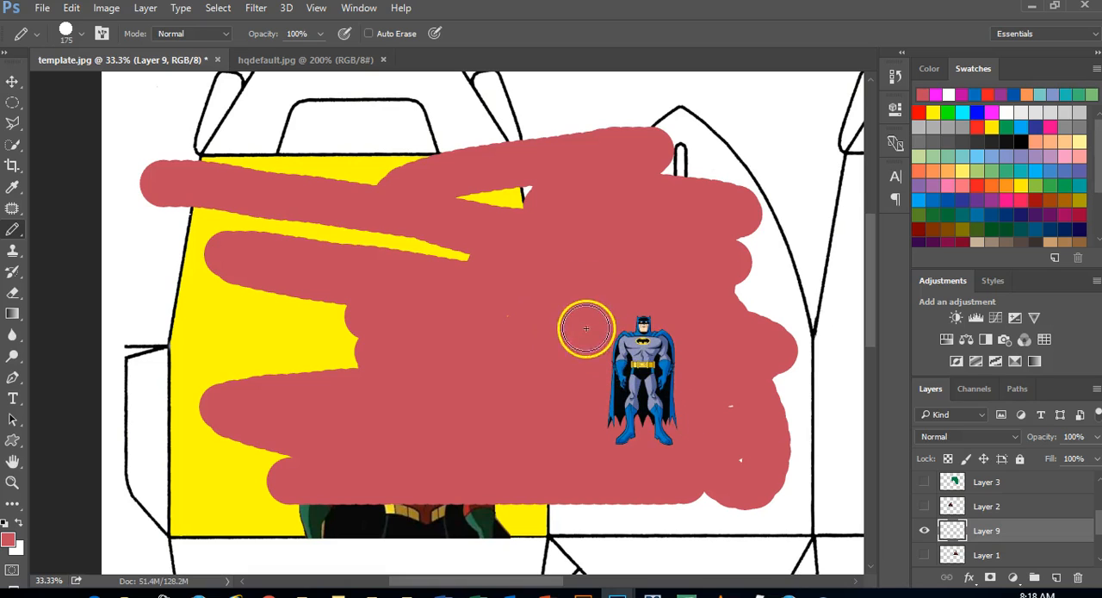
{"action": "mouse_move", "coordinate": [806, 383]}
{"action": "left_mouse_down"}
{"action": "mouse_move", "coordinate": [843, 345]}
{"action": "mouse_move", "coordinate": [780, 350]}
{"action": "mouse_move", "coordinate": [785, 381]}
{"action": "mouse_move", "coordinate": [788, 359]}
{"action": "mouse_move", "coordinate": [772, 362]}
{"action": "mouse_move", "coordinate": [738, 316]}
{"action": "mouse_move", "coordinate": [781, 288]}
{"action": "left_mouse_up"}
{"action": "left_click_drag", "start_coordinate": [727, 492], "coordinate": [480, 502]}
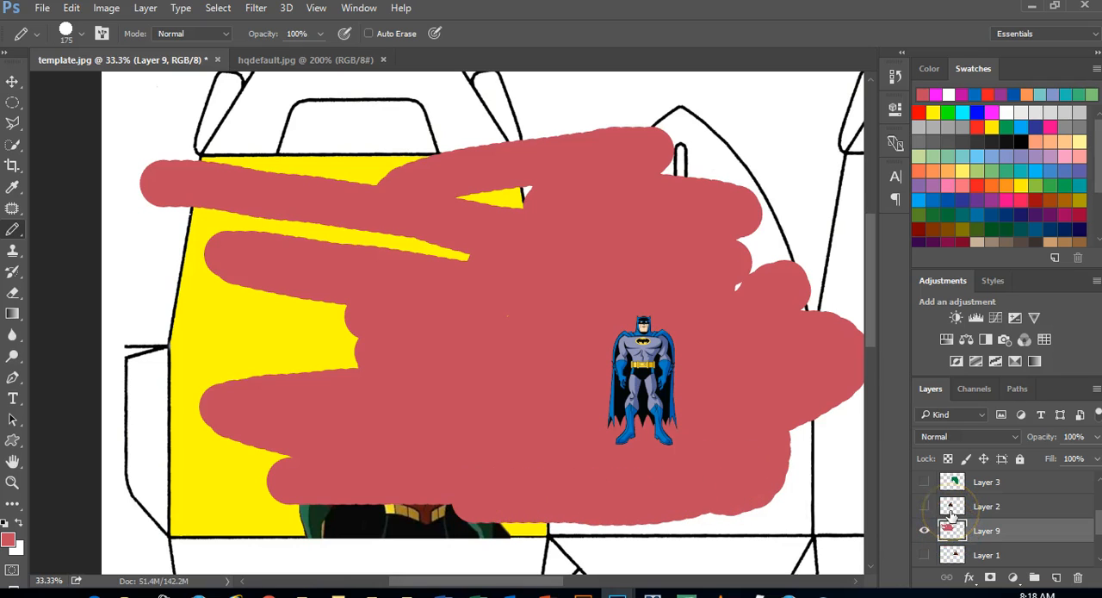
{"action": "key", "text": "ctrl+z"}
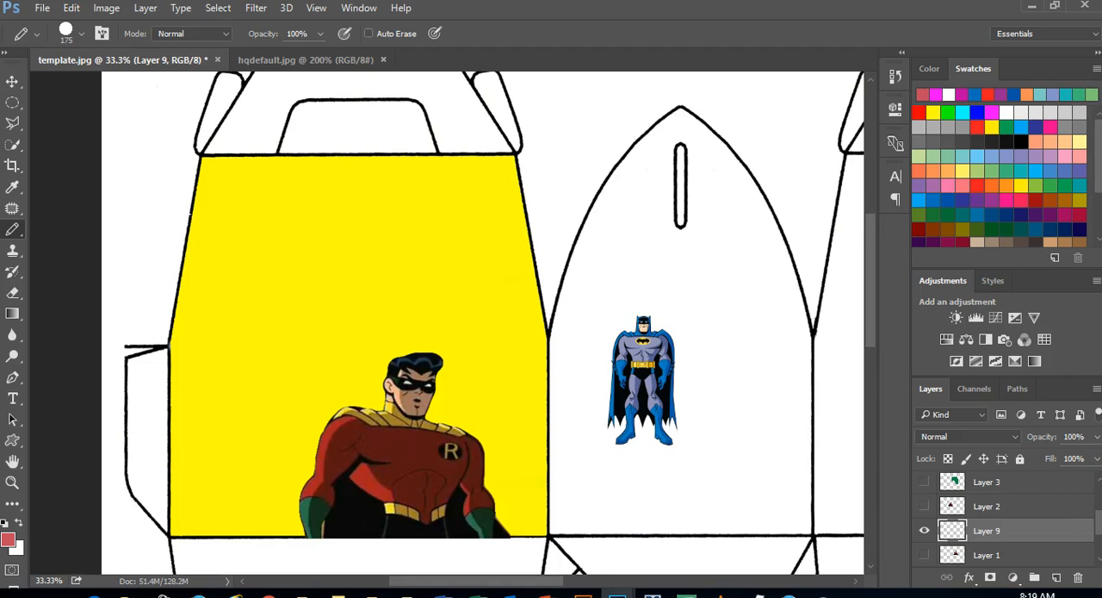
With the Move Tool, pick Layer 7 from the list of layers under the Batman figure
{"action": "left_click", "coordinate": [1029, 483]}
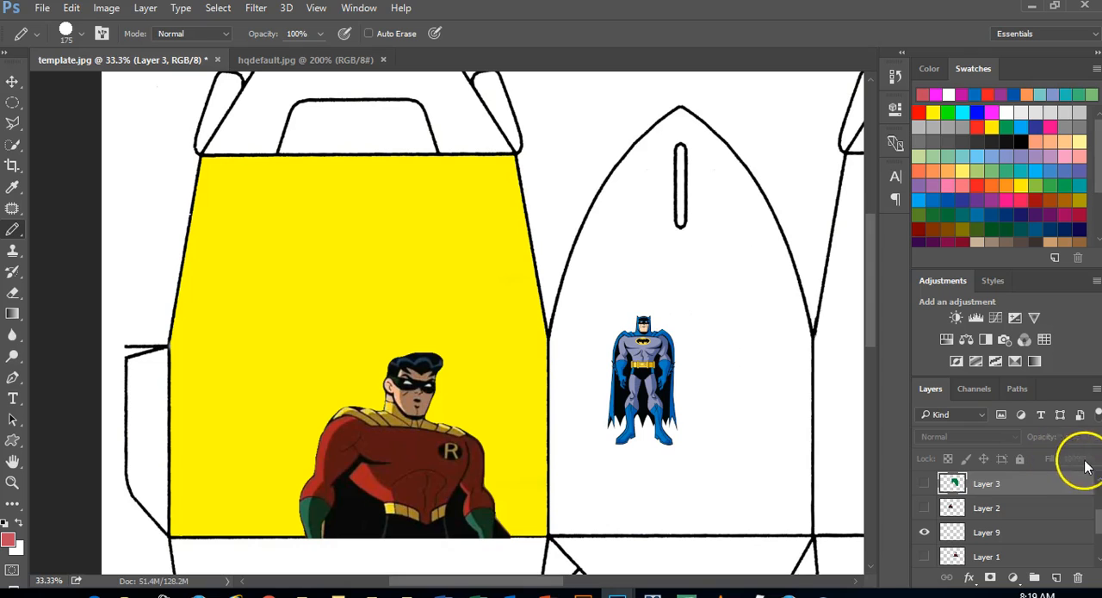
{"action": "right_click", "coordinate": [637, 362]}
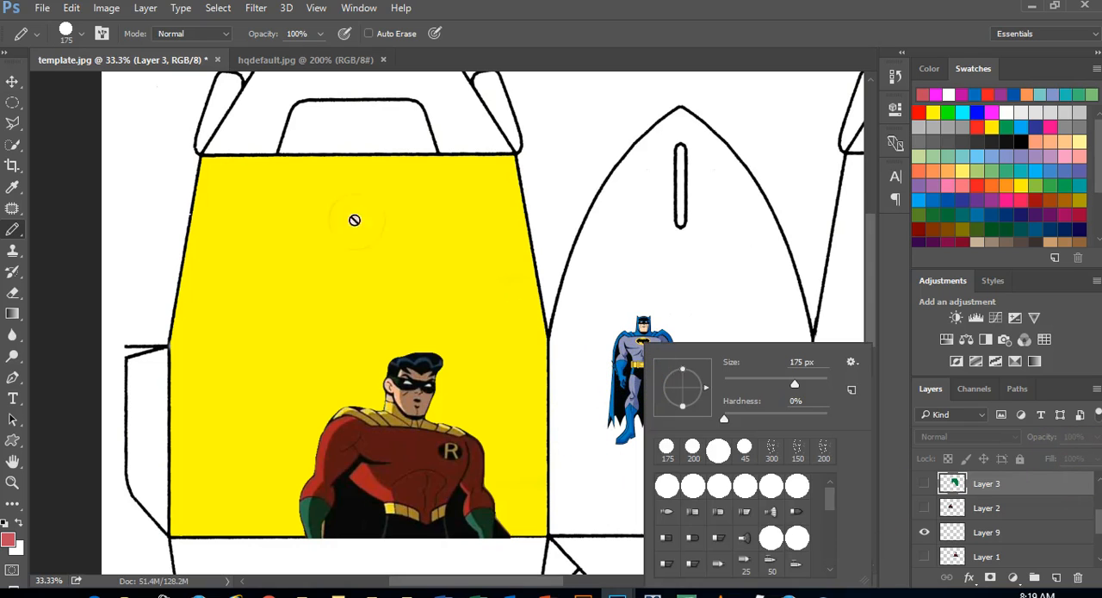
{"action": "left_click", "coordinate": [12, 81]}
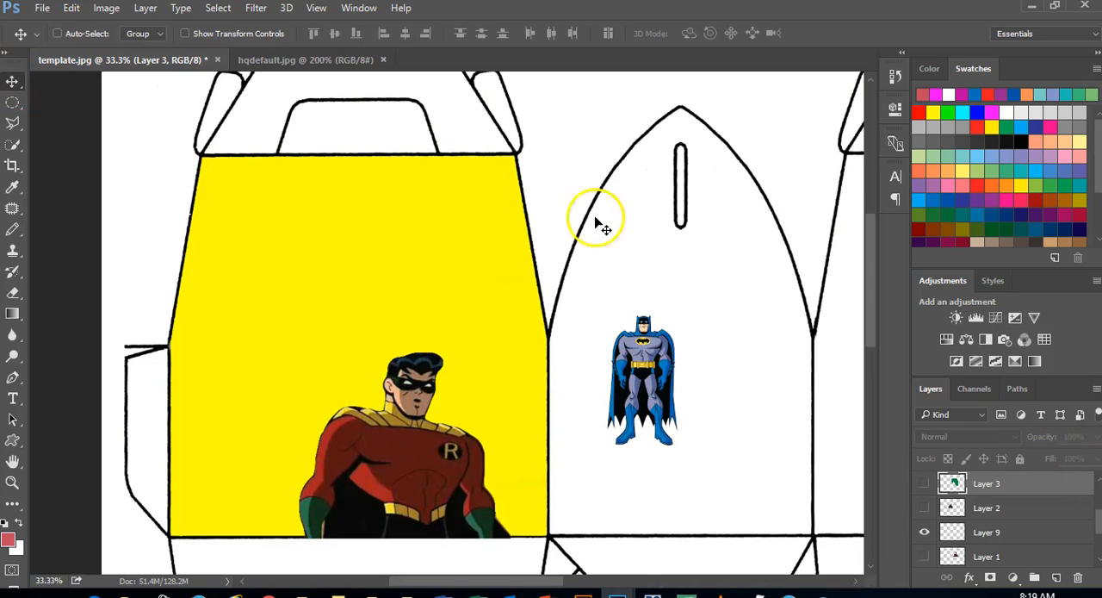
{"action": "right_click", "coordinate": [646, 368]}
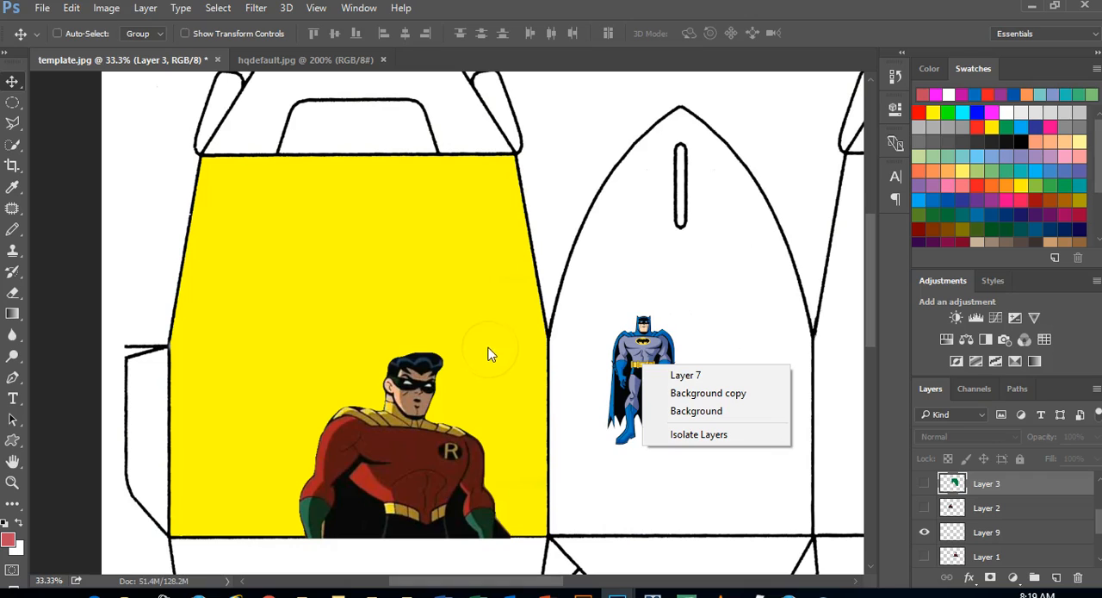
{"action": "left_click", "coordinate": [649, 306]}
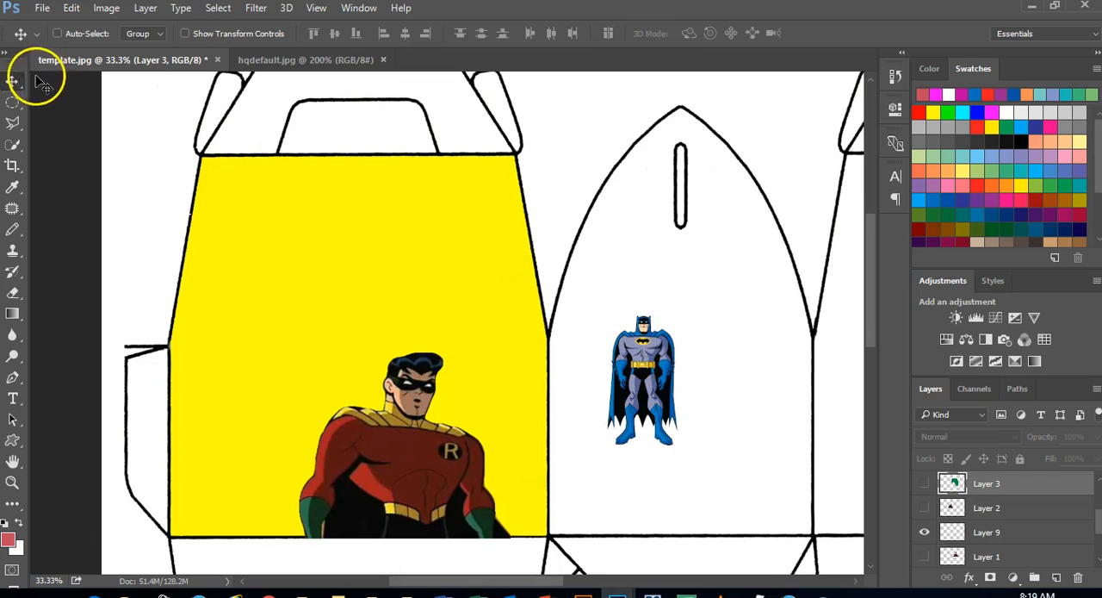
{"action": "right_click", "coordinate": [648, 347]}
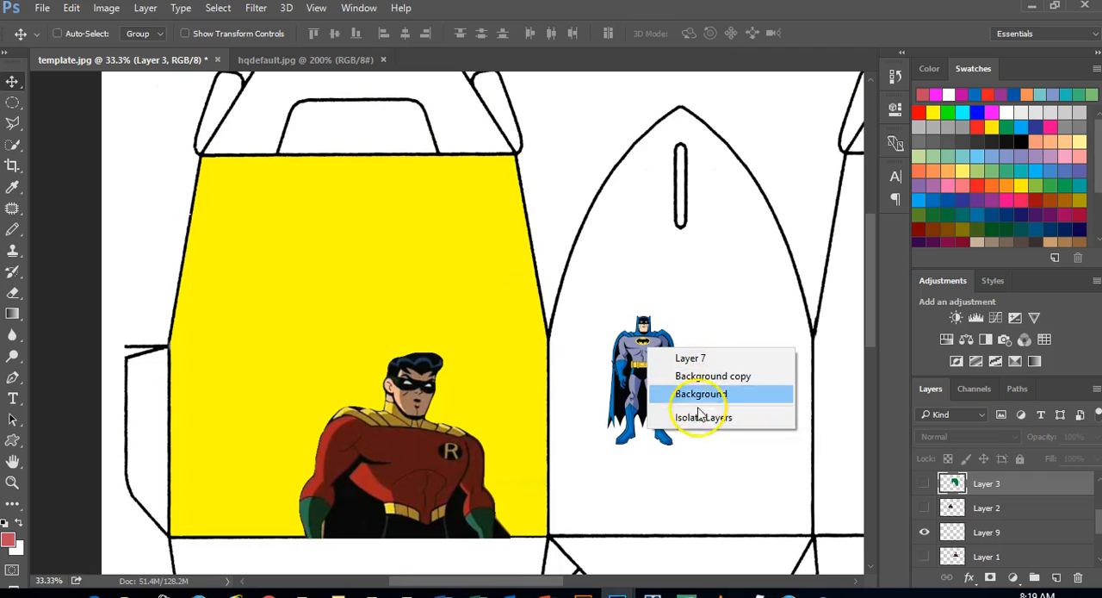
{"action": "left_click", "coordinate": [707, 365]}
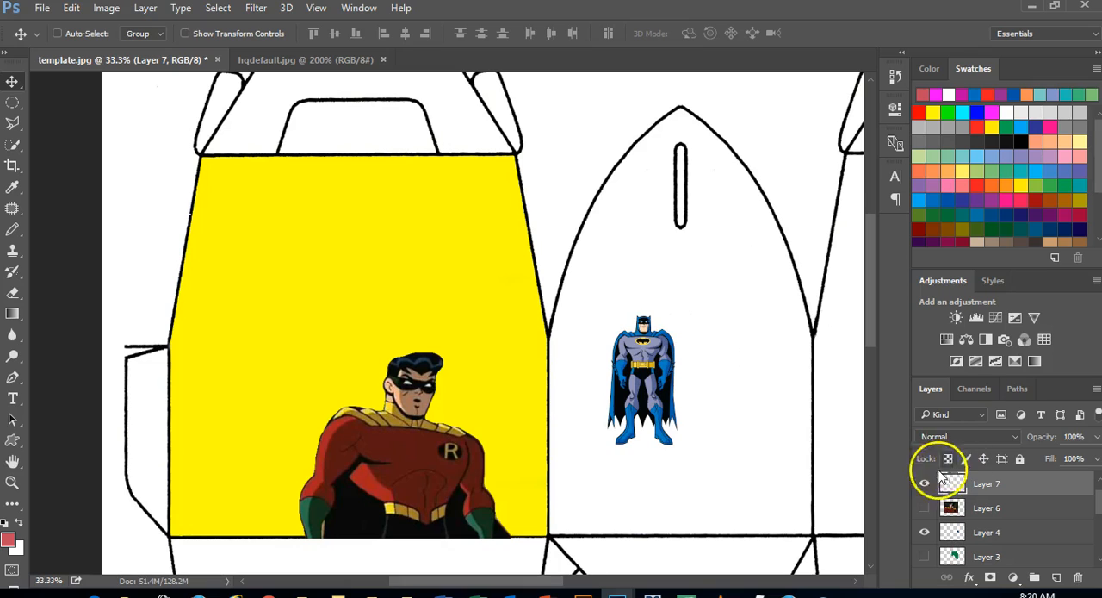
Toggle Layer 7's visibility off and on to check that it holds Batman, and move the figure down within its panel
{"action": "left_click", "coordinate": [924, 483]}
{"action": "left_click", "coordinate": [923, 483]}
{"action": "left_click", "coordinate": [924, 483]}
{"action": "left_click", "coordinate": [924, 483]}
{"action": "left_click", "coordinate": [923, 483]}
{"action": "left_click", "coordinate": [924, 483]}
{"action": "left_click", "coordinate": [924, 483]}
{"action": "left_click", "coordinate": [924, 483]}
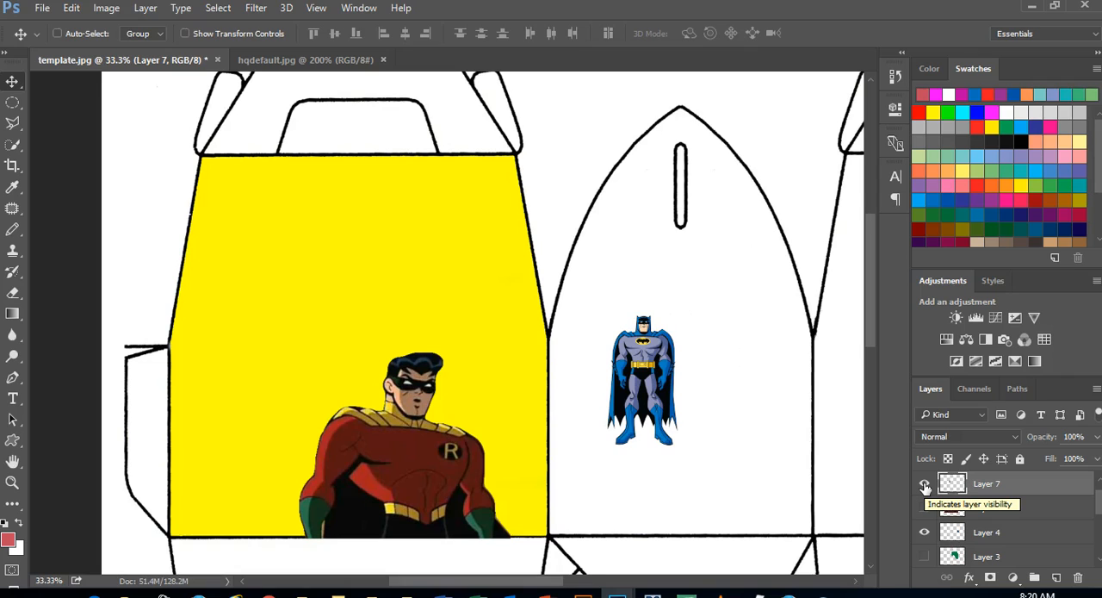
{"action": "left_click", "coordinate": [924, 483]}
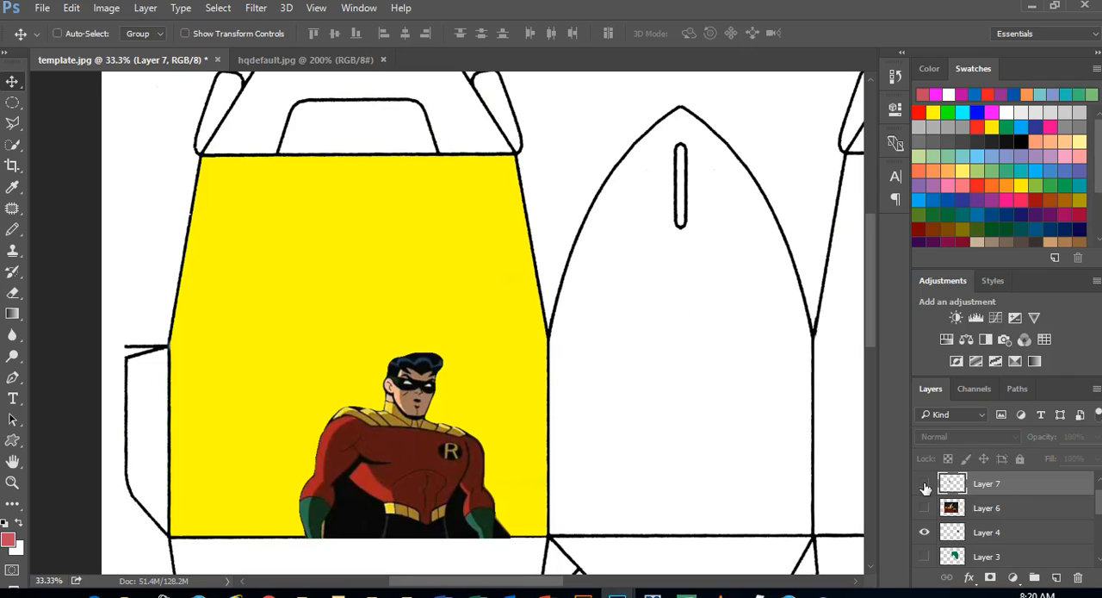
{"action": "left_click", "coordinate": [924, 483]}
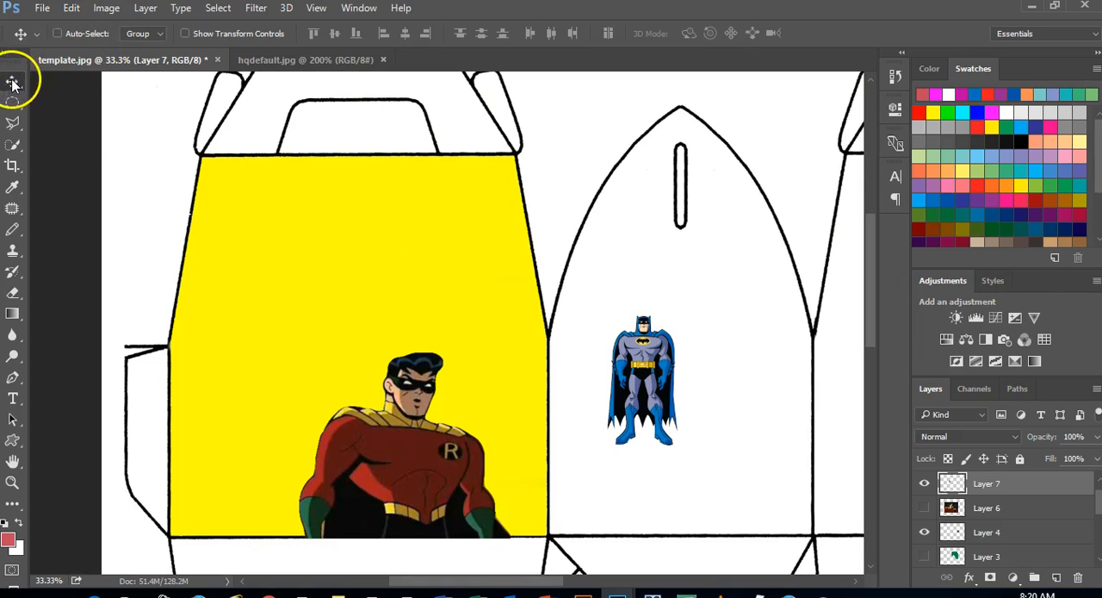
{"action": "left_click_drag", "start_coordinate": [624, 362], "coordinate": [639, 412]}
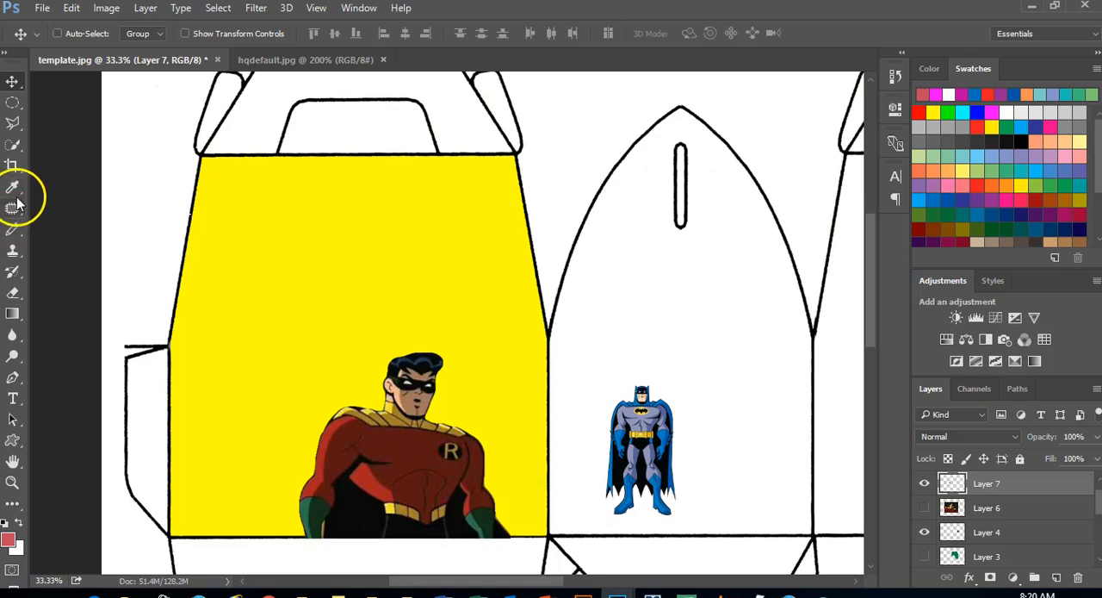
Return to the Pencil Tool and reduce its brush size to 21 px
{"action": "left_click", "coordinate": [14, 230]}
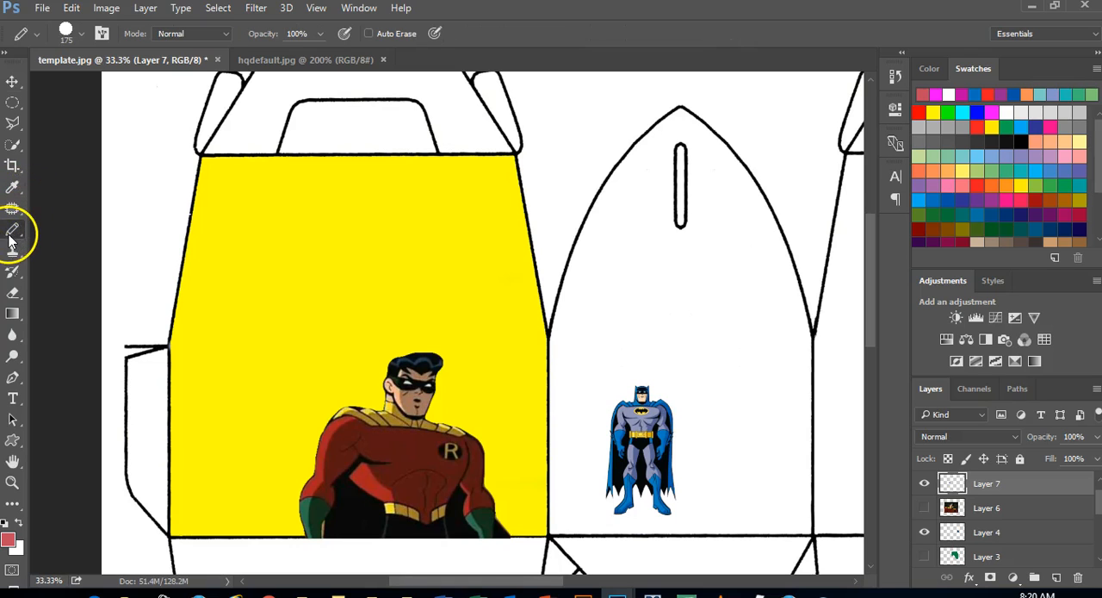
{"action": "left_click", "coordinate": [74, 35]}
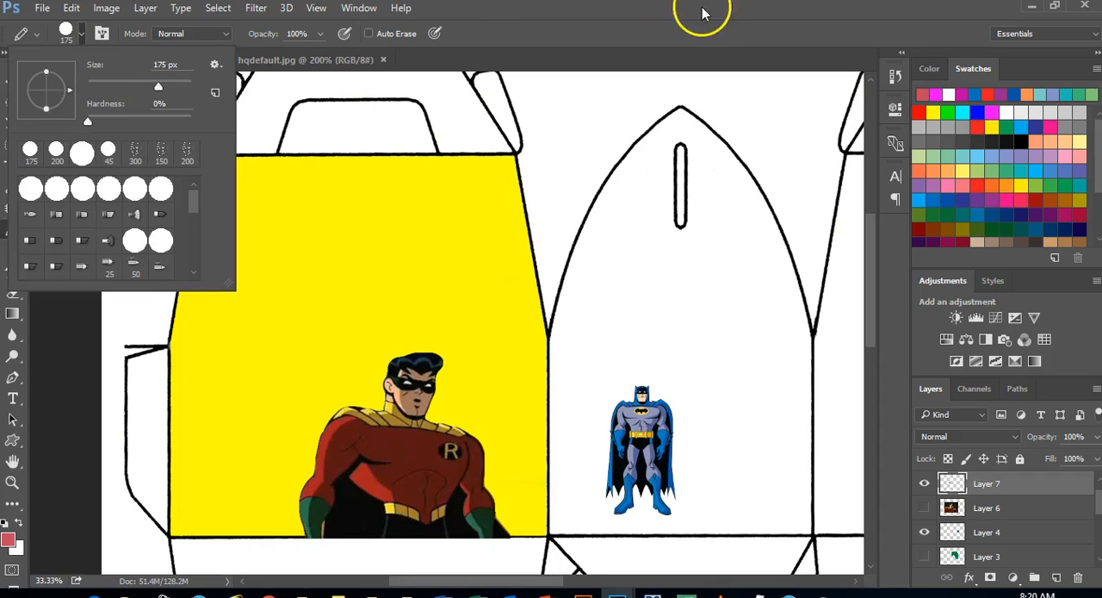
{"action": "left_click", "coordinate": [509, 32]}
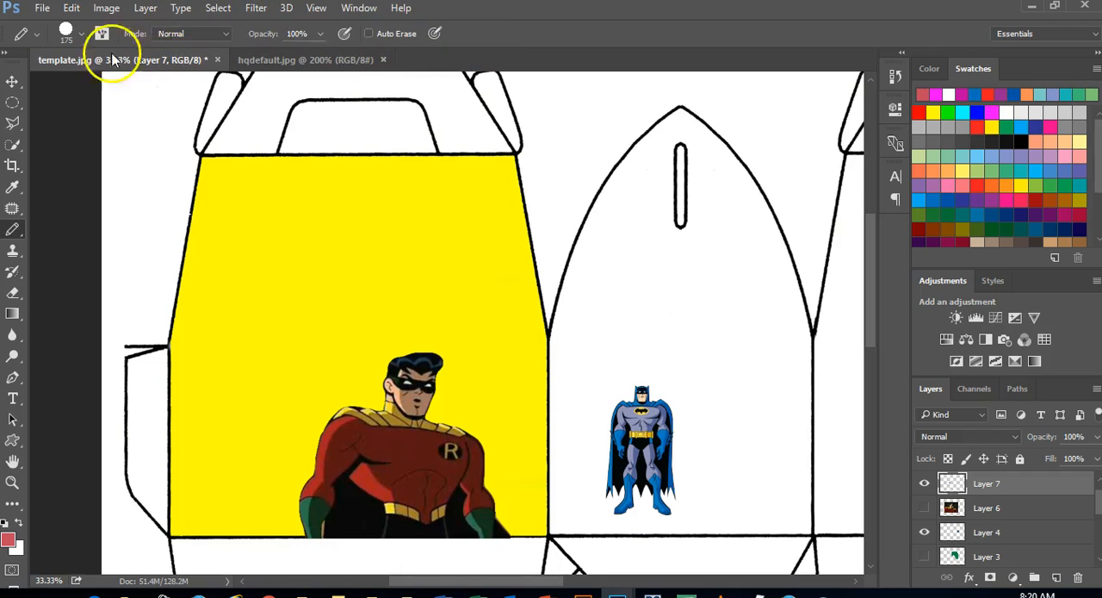
{"action": "left_click", "coordinate": [12, 146]}
{"action": "left_click", "coordinate": [12, 165]}
{"action": "left_click", "coordinate": [12, 187]}
{"action": "left_click", "coordinate": [12, 229]}
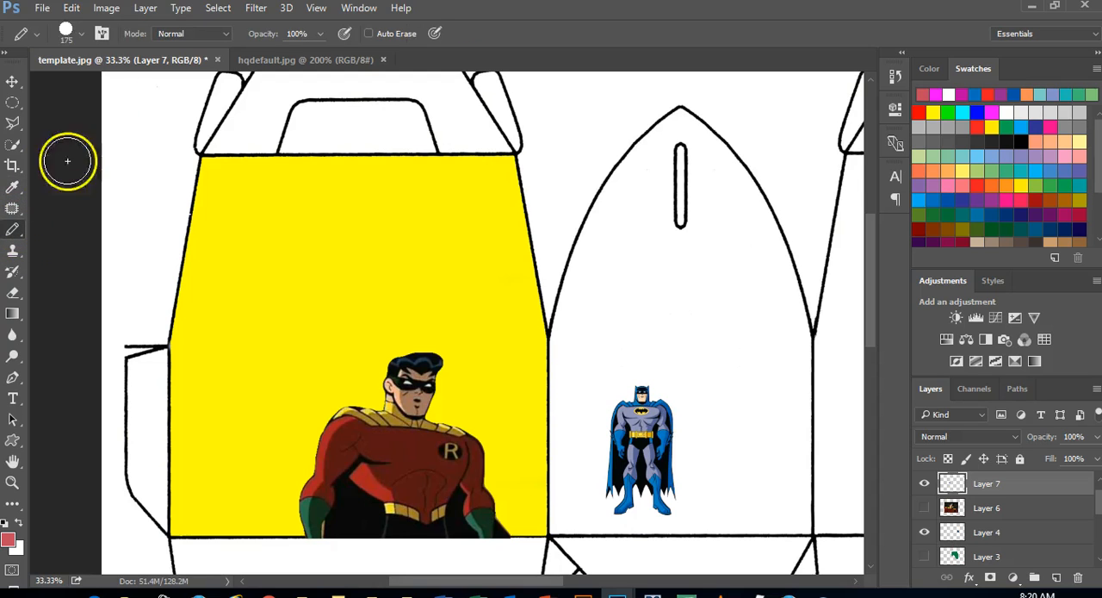
{"action": "left_click", "coordinate": [66, 33]}
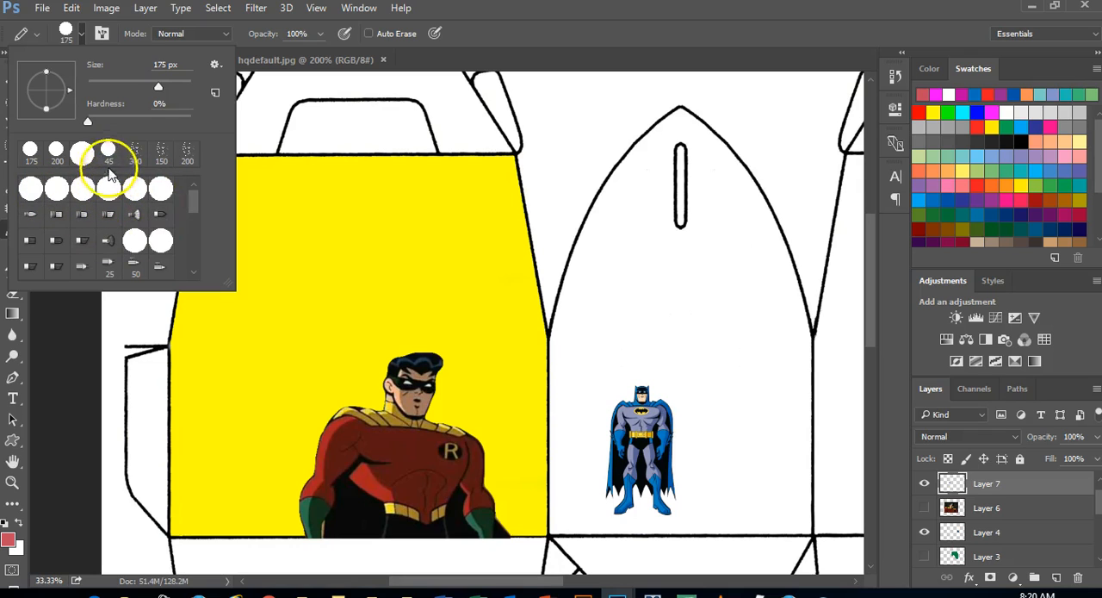
{"action": "left_click_drag", "start_coordinate": [159, 88], "coordinate": [98, 89]}
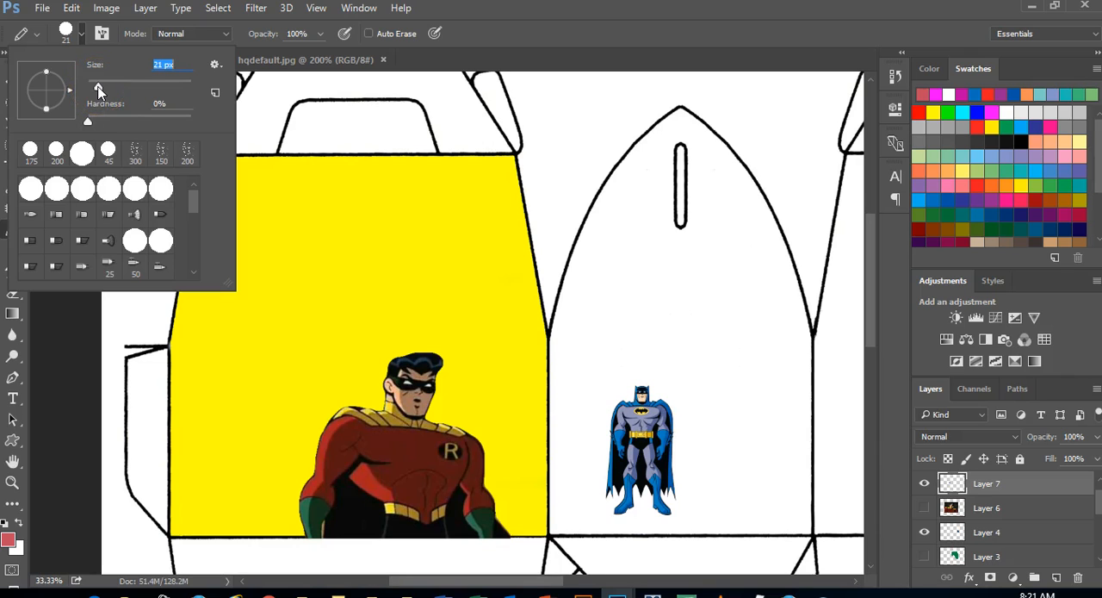
{"action": "left_click", "coordinate": [604, 14]}
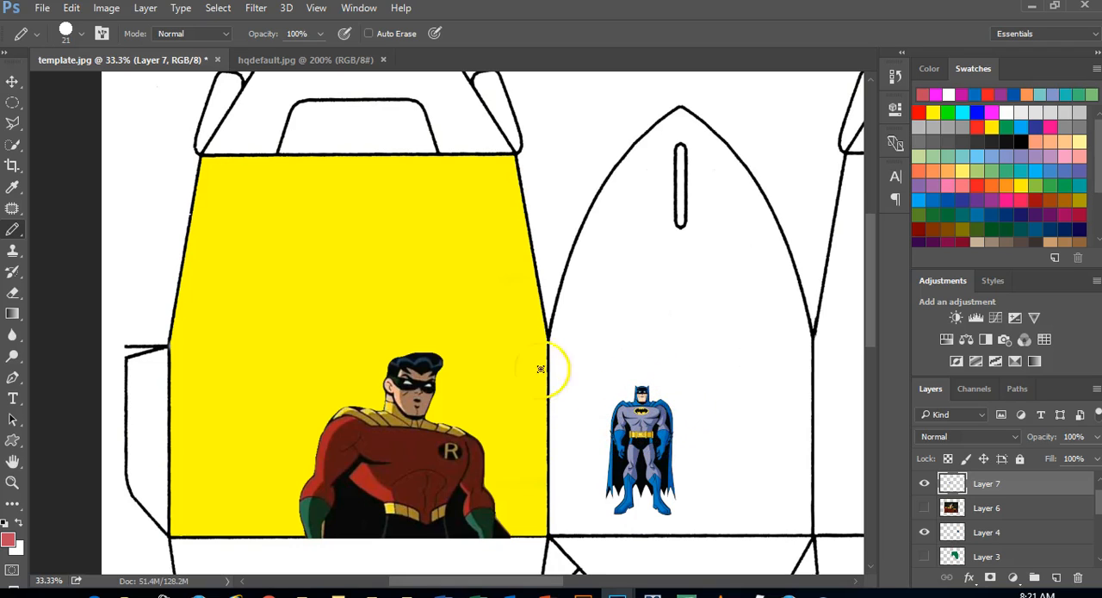
Switch to the Rectangular Marquee Tool and draw a selection closely around the whole Batman figure
{"action": "left_click", "coordinate": [13, 102]}
{"action": "left_click", "coordinate": [95, 103]}
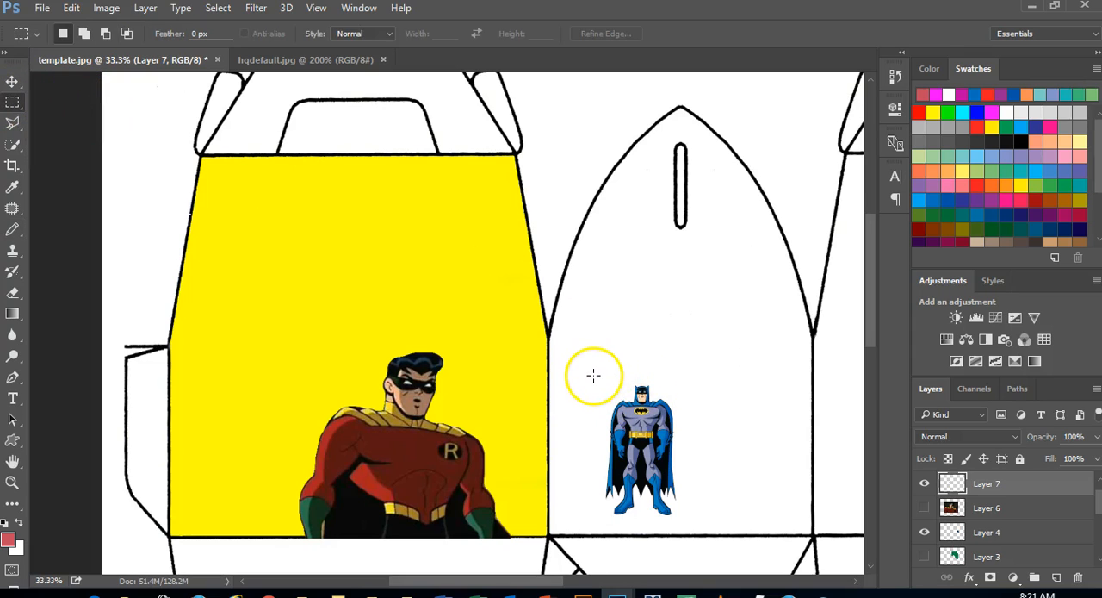
{"action": "left_click_drag", "start_coordinate": [595, 376], "coordinate": [686, 521]}
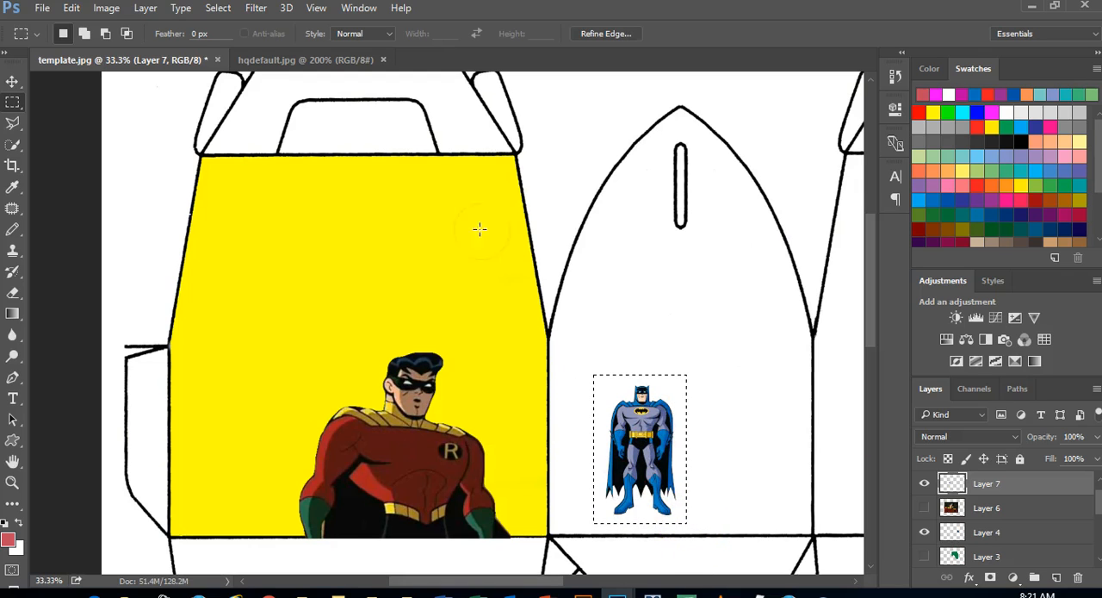
Define the selected Batman figure as a brush preset named Batman and clear the selection
{"action": "left_click", "coordinate": [72, 8]}
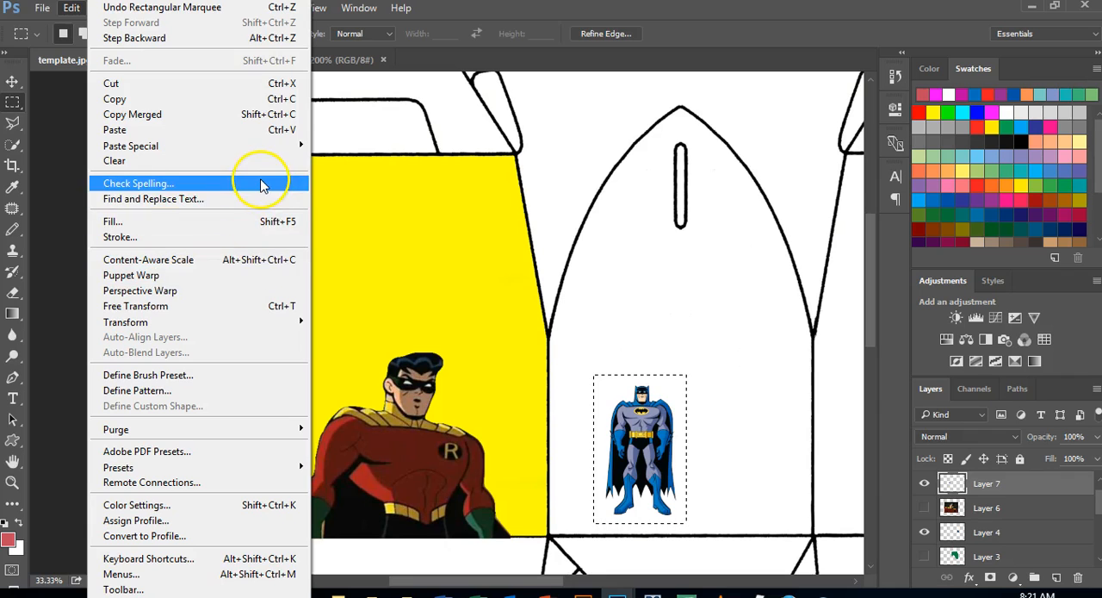
{"action": "left_click", "coordinate": [207, 376]}
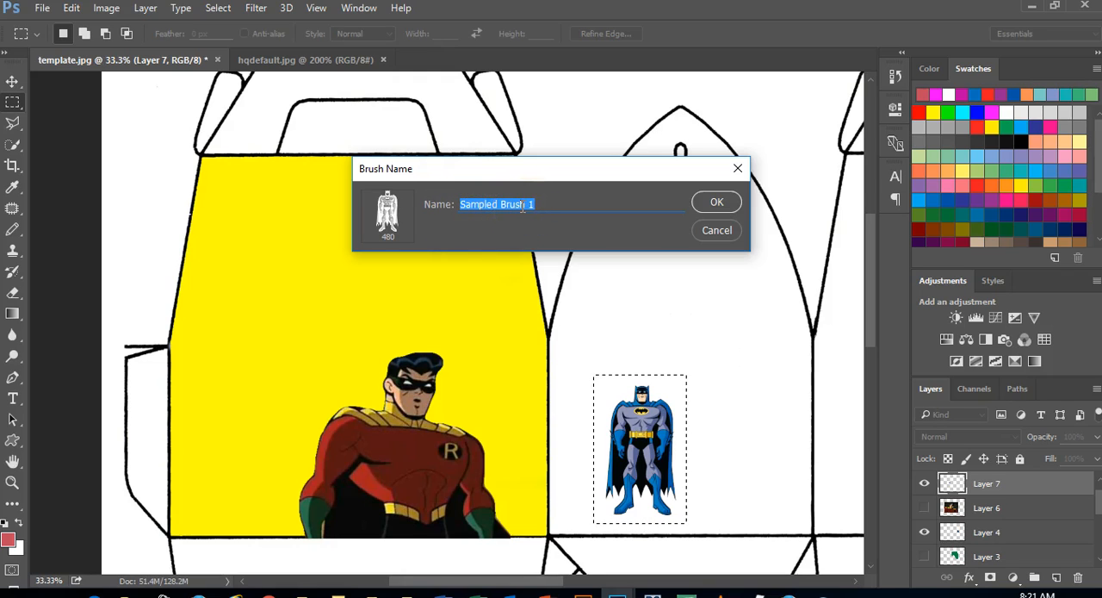
{"action": "type", "text": "Batman"}
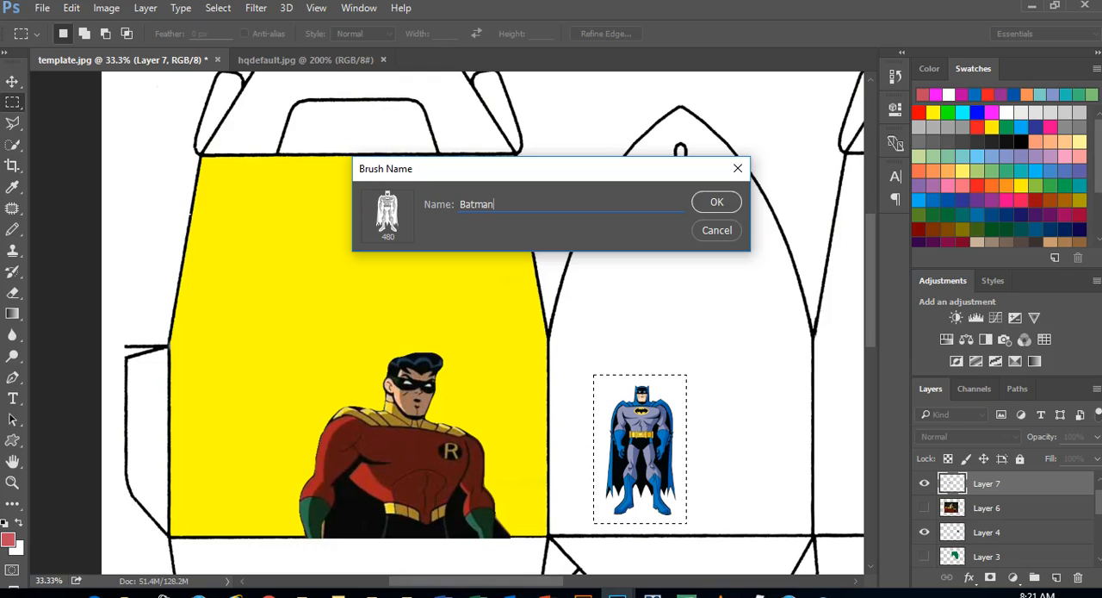
{"action": "key", "text": "Return"}
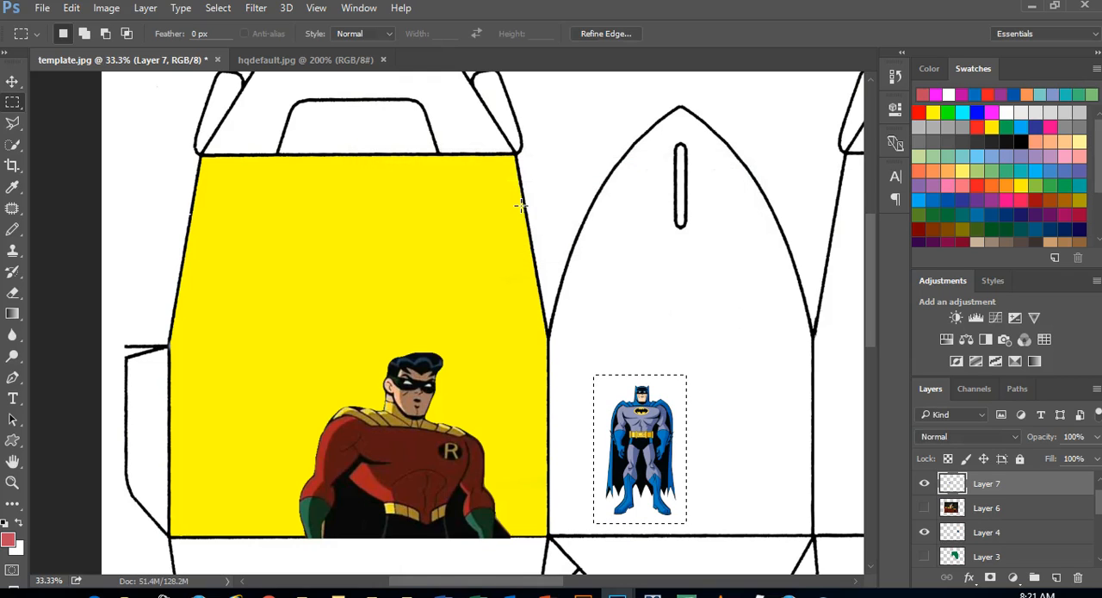
{"action": "left_click", "coordinate": [449, 161]}
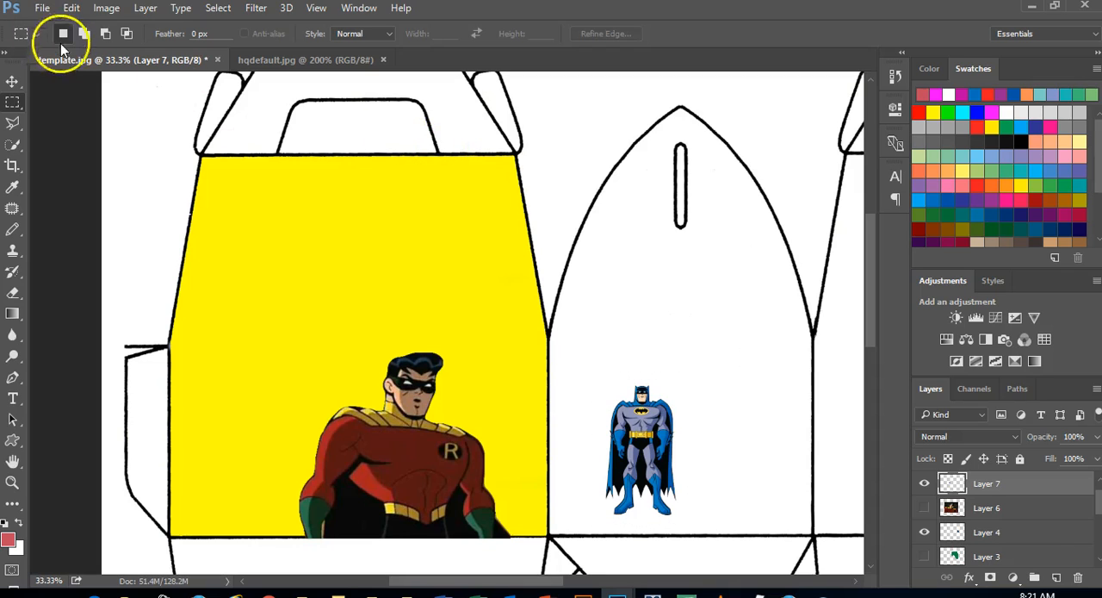
Switch to the Brush Tool and choose the new 480 px Batman brush preset
{"action": "left_click", "coordinate": [12, 230]}
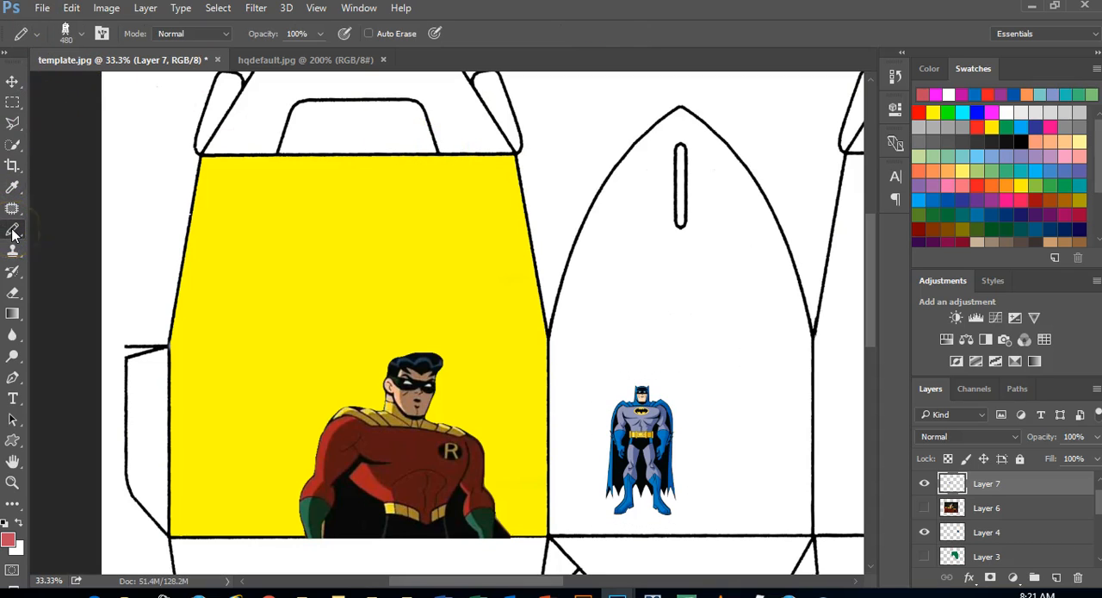
{"action": "right_click", "coordinate": [12, 231]}
{"action": "left_click", "coordinate": [71, 219]}
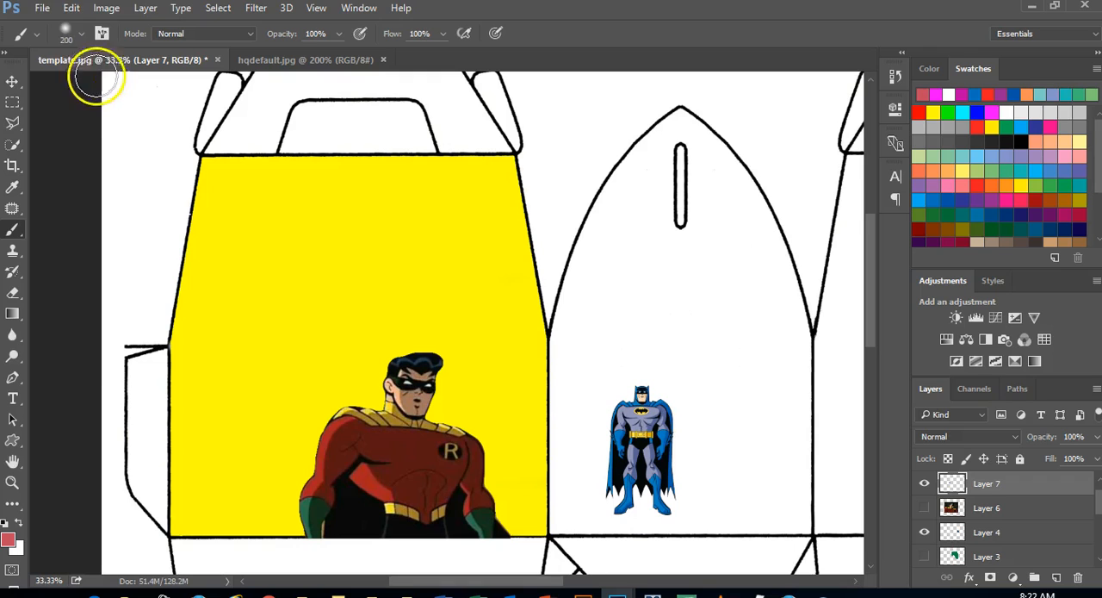
{"action": "left_click", "coordinate": [73, 34]}
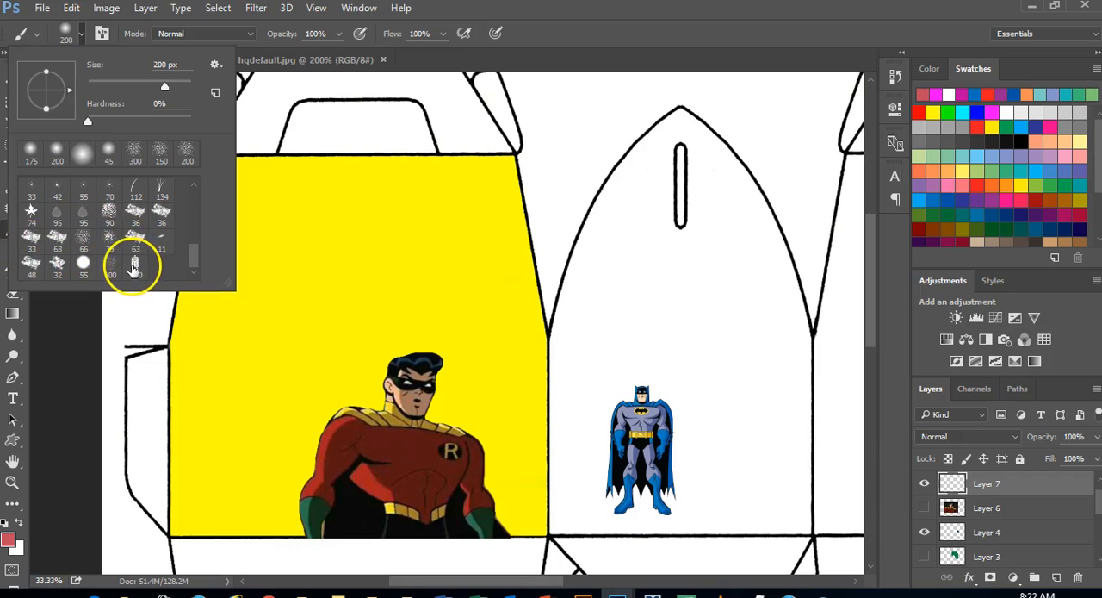
{"action": "left_click", "coordinate": [135, 269]}
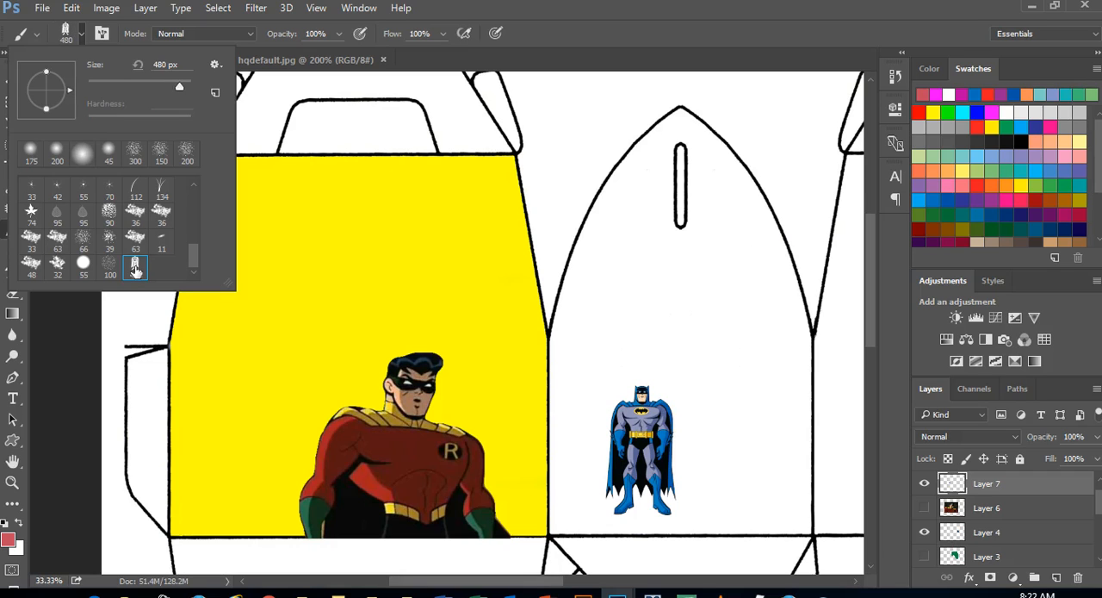
{"action": "left_click", "coordinate": [583, 33]}
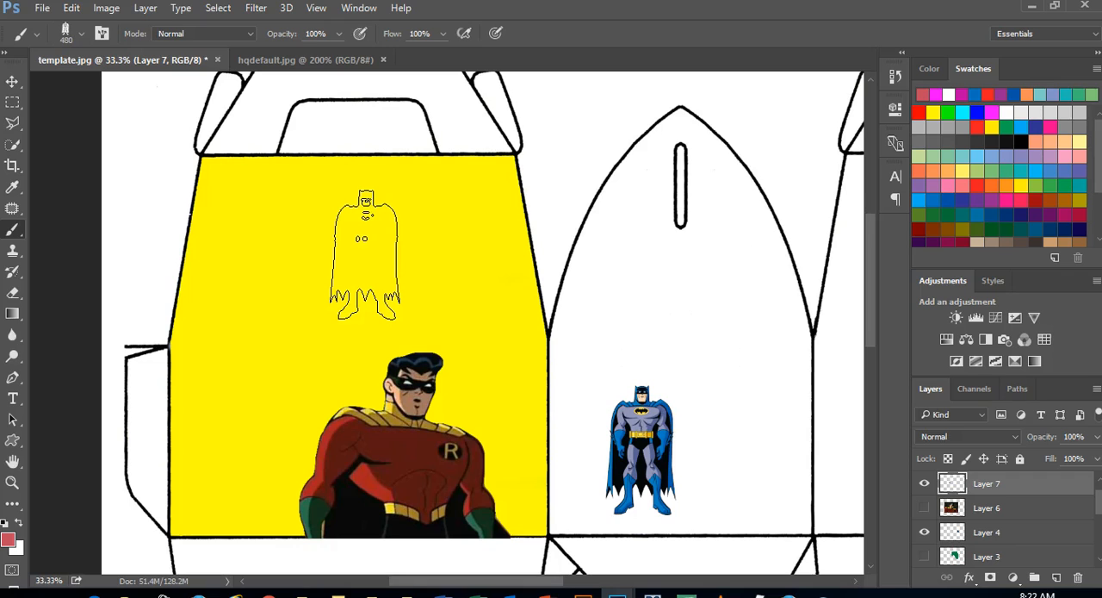
Undo a test Batman stamp, add a new layer, and paint one broad red stroke and several single red stamps across both panels
{"action": "left_click", "coordinate": [365, 255]}
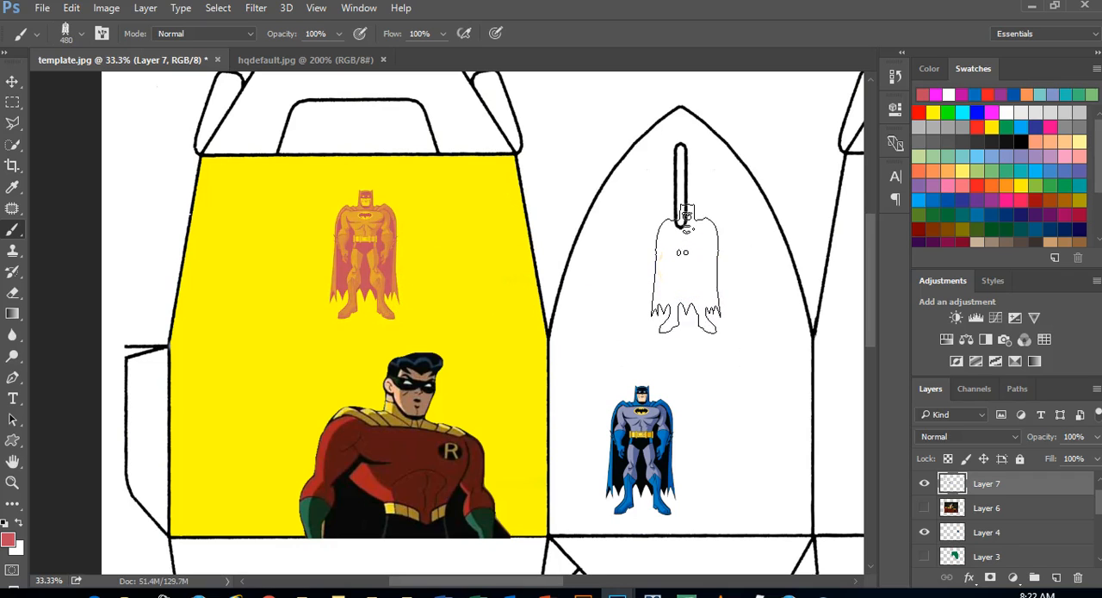
{"action": "key", "text": "ctrl+z"}
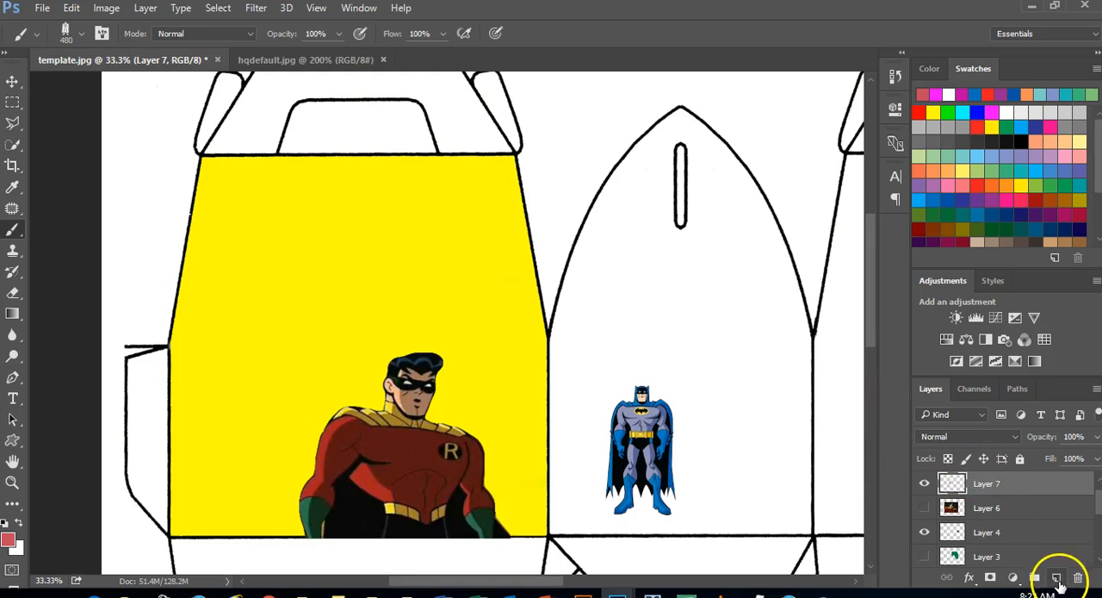
{"action": "left_click", "coordinate": [1058, 576]}
{"action": "mouse_move", "coordinate": [694, 284]}
{"action": "left_mouse_down"}
{"action": "mouse_move", "coordinate": [377, 220]}
{"action": "mouse_move", "coordinate": [278, 233]}
{"action": "left_mouse_up"}
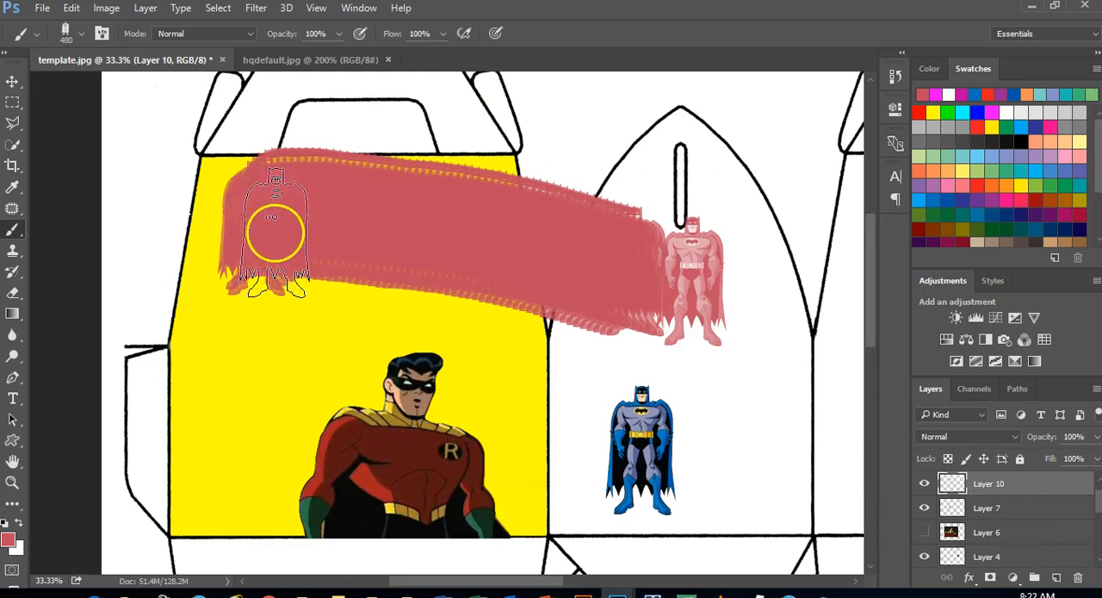
{"action": "left_click", "coordinate": [555, 150]}
{"action": "left_click", "coordinate": [777, 162]}
{"action": "left_click", "coordinate": [617, 173]}
{"action": "left_click", "coordinate": [693, 168]}
{"action": "left_click", "coordinate": [749, 292]}
{"action": "left_click", "coordinate": [749, 336]}
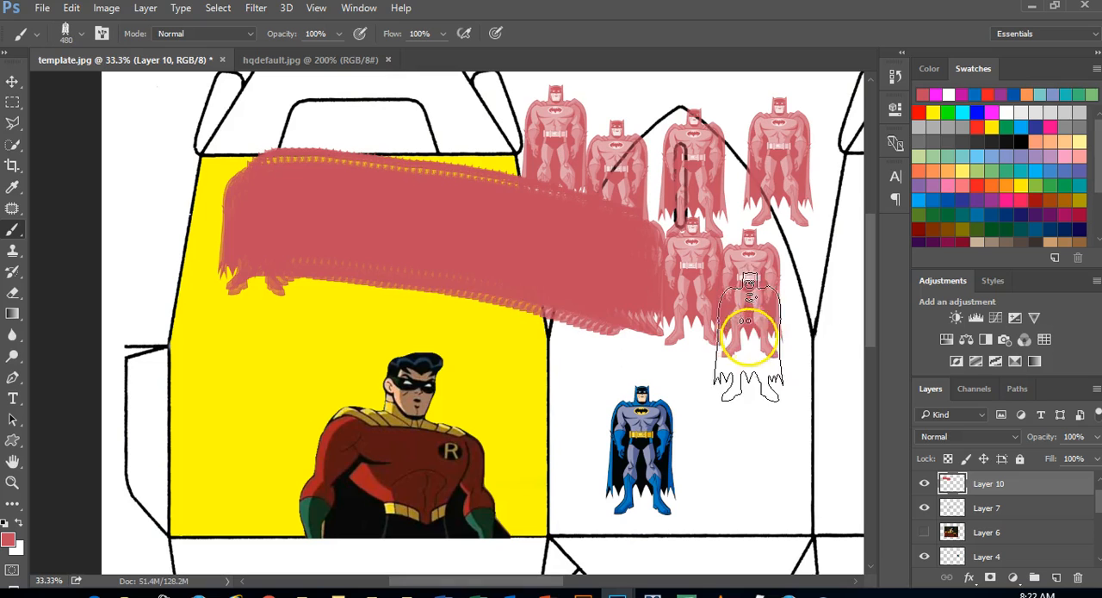
{"action": "left_click", "coordinate": [519, 335]}
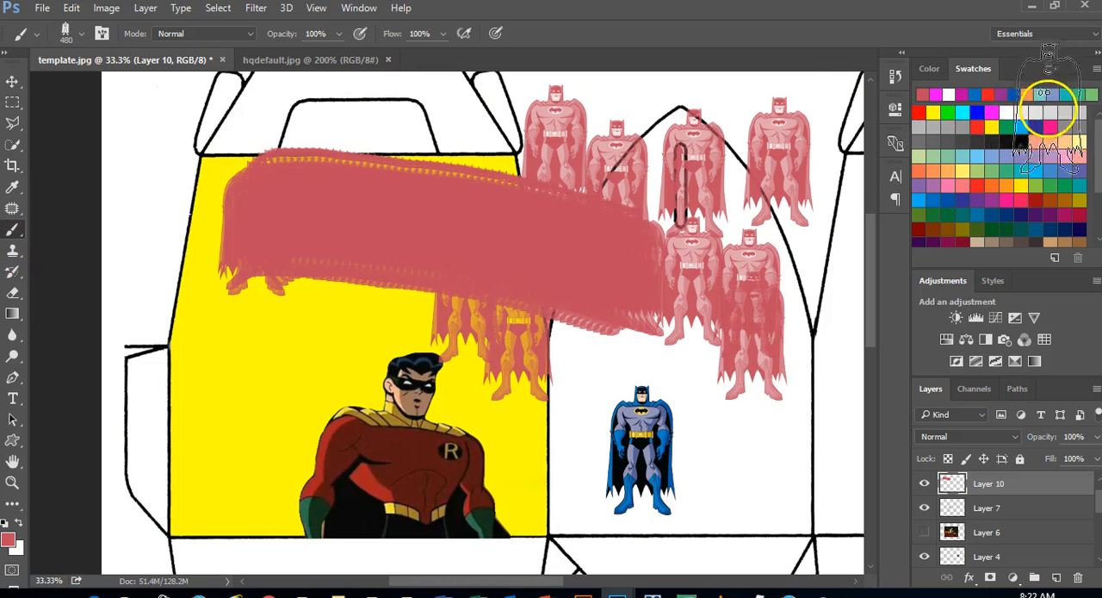
Set the foreground colour to white and stamp white Batman figures over the red stroke and around it
{"action": "left_click", "coordinate": [1007, 110]}
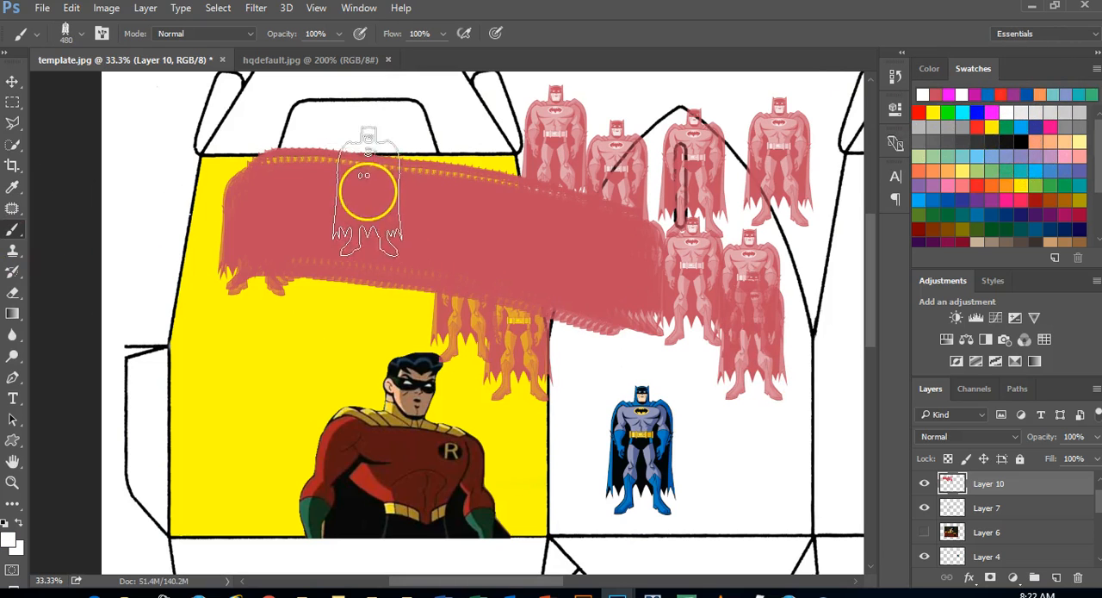
{"action": "left_click", "coordinate": [374, 221]}
{"action": "left_click", "coordinate": [487, 225]}
{"action": "left_click", "coordinate": [443, 222]}
{"action": "left_click", "coordinate": [577, 228]}
{"action": "left_click", "coordinate": [636, 257]}
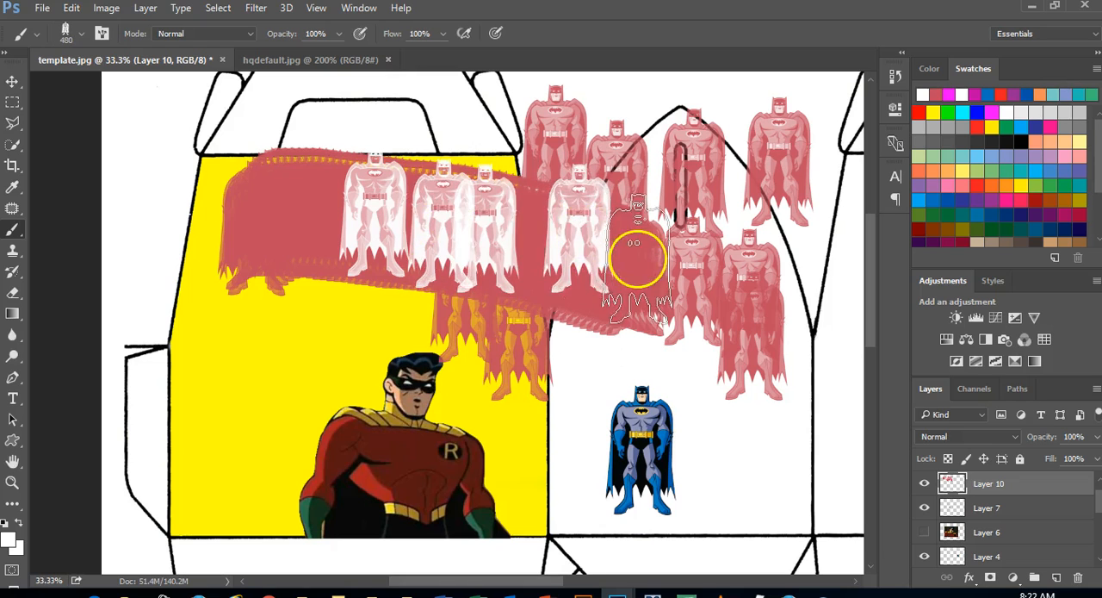
{"action": "left_click", "coordinate": [322, 211]}
{"action": "left_click", "coordinate": [274, 213]}
{"action": "left_click", "coordinate": [273, 277]}
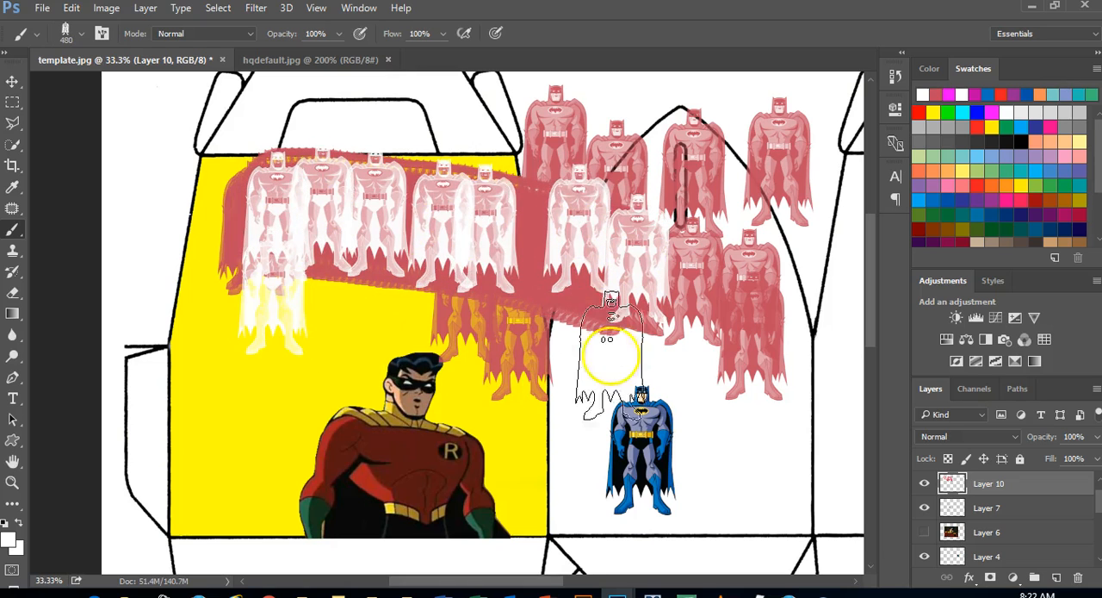
{"action": "left_click", "coordinate": [644, 360]}
{"action": "left_click", "coordinate": [531, 280]}
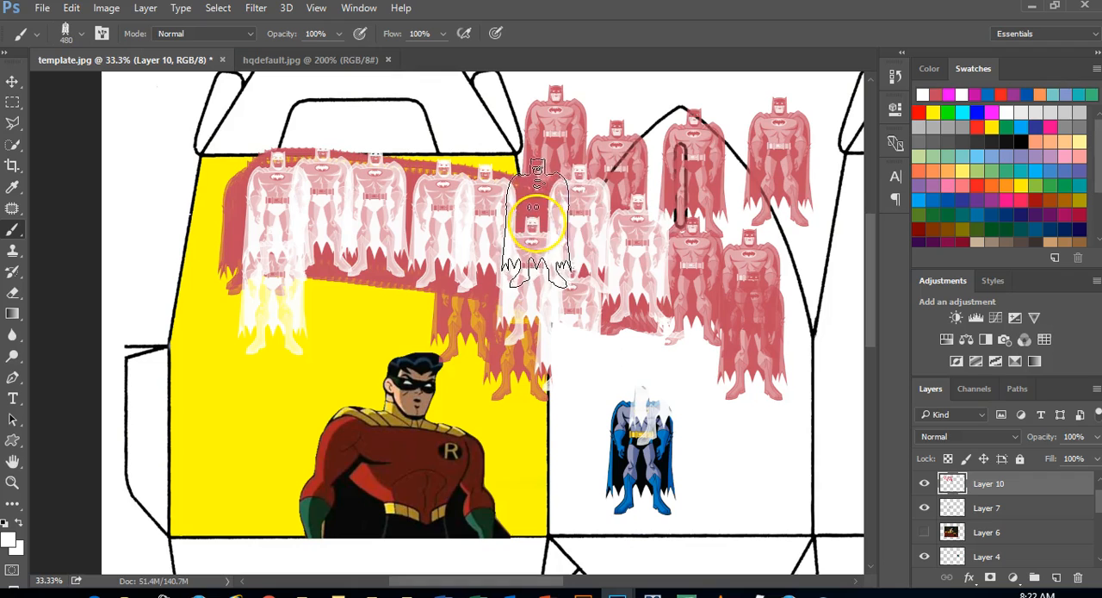
{"action": "left_click", "coordinate": [544, 215]}
{"action": "left_click", "coordinate": [651, 167]}
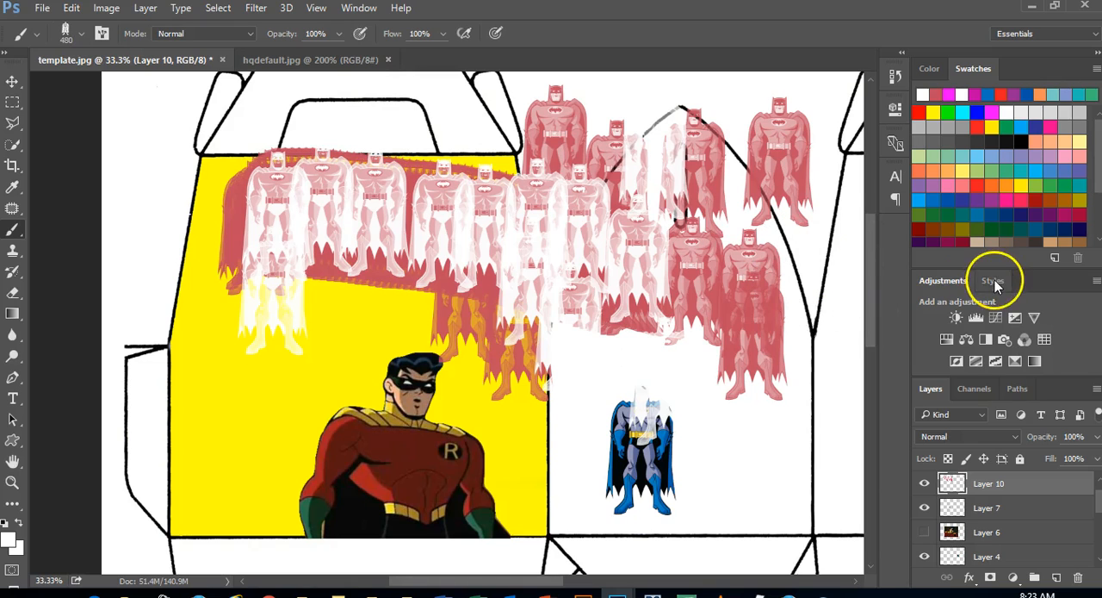
Toggle Layer 10's visibility to compare the artwork with and without the stamps, and leave the layer hidden
{"action": "left_click", "coordinate": [923, 484]}
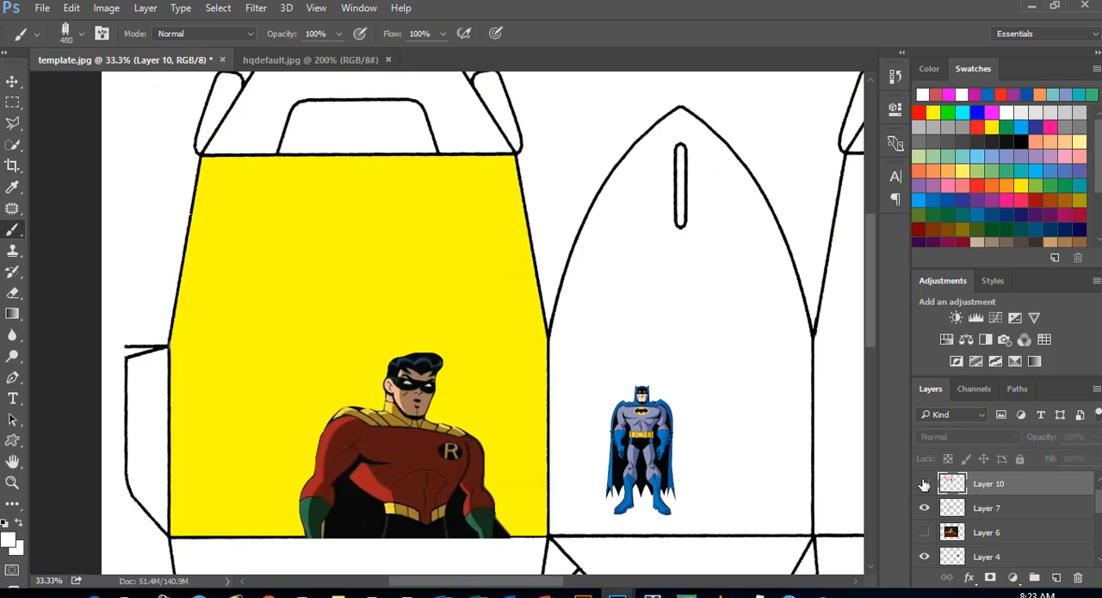
{"action": "left_click", "coordinate": [923, 484]}
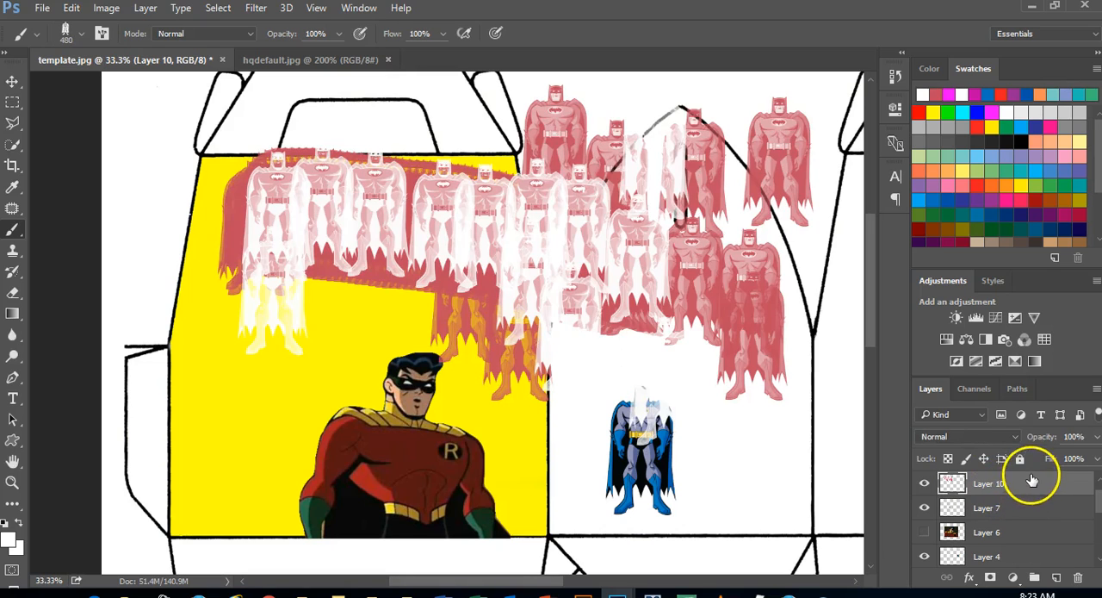
{"action": "left_click", "coordinate": [924, 484]}
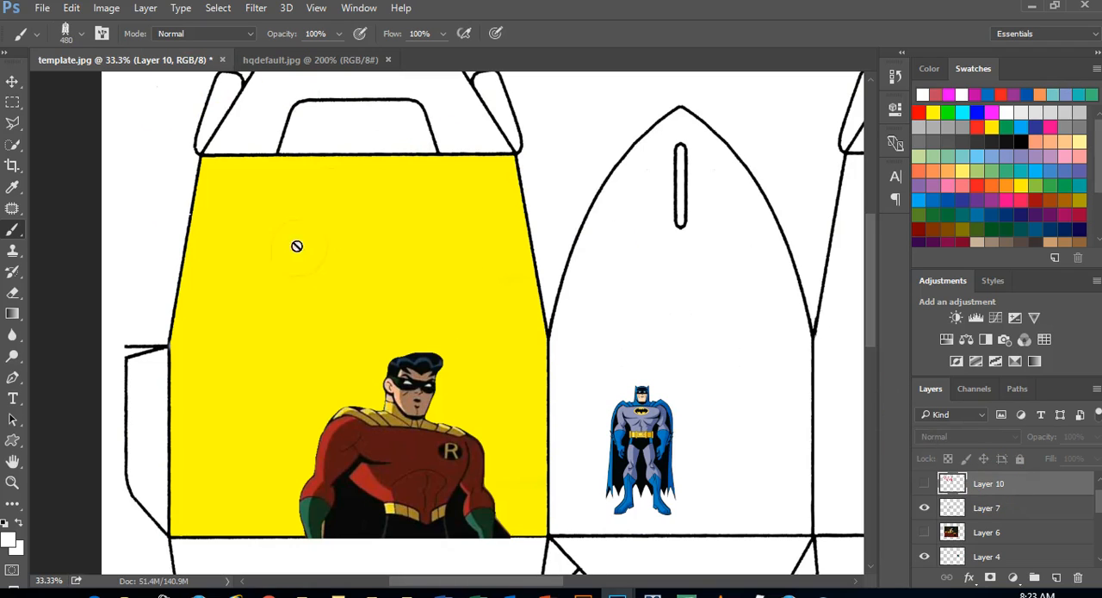
Switch to the Clone Stamp Tool and add a new empty layer above Layer 10
{"action": "left_click", "coordinate": [13, 251]}
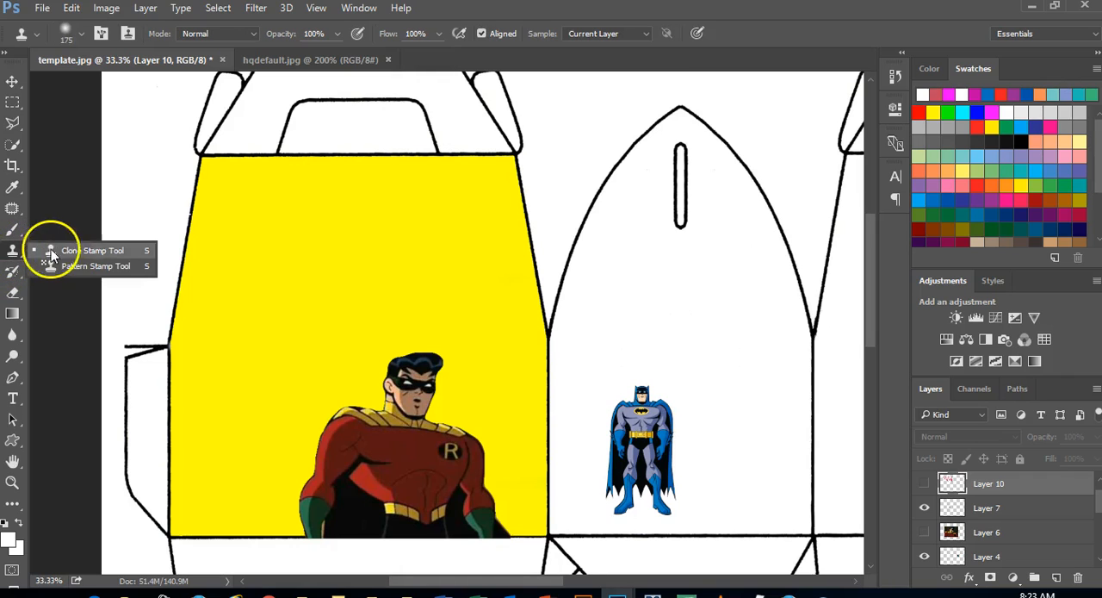
{"action": "left_click", "coordinate": [79, 252]}
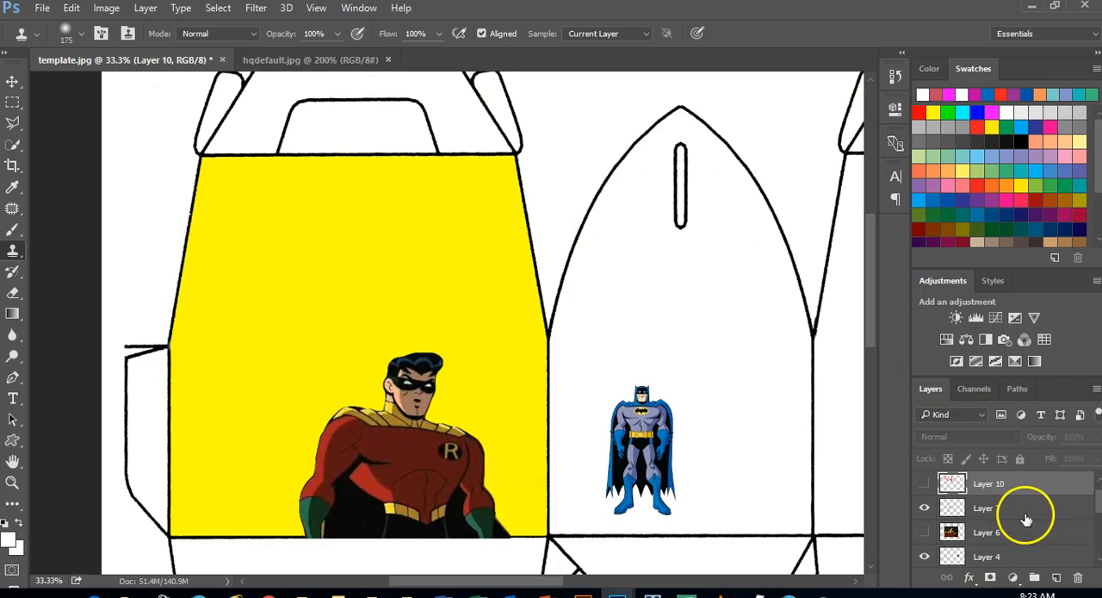
{"action": "left_click", "coordinate": [1057, 578]}
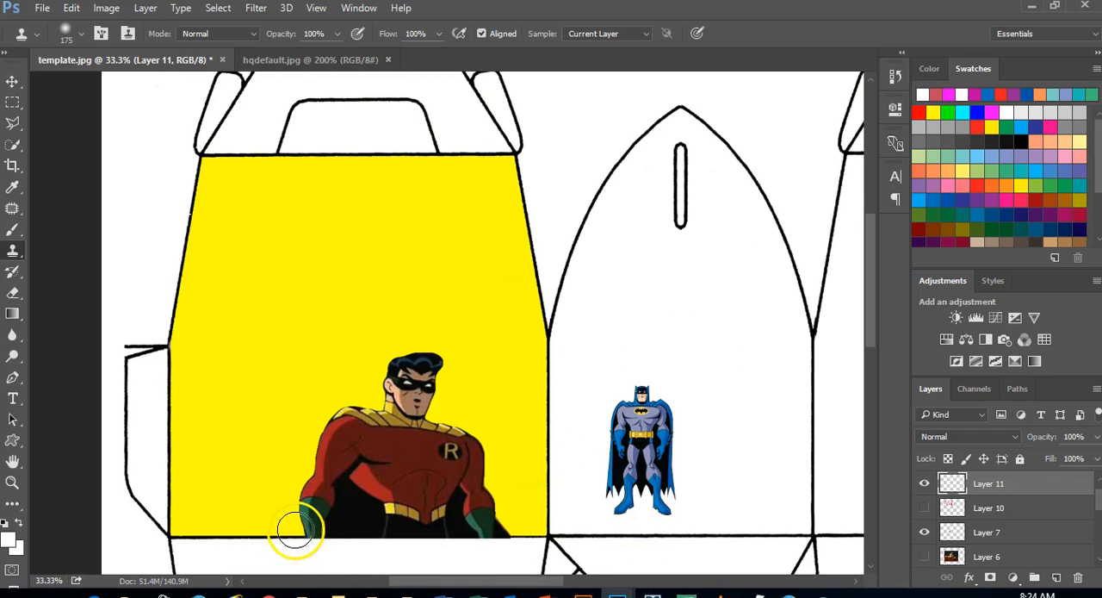
Open the Batman group image c7d58459de33ade5c91caaa56cc4a901 from the Happy Box Image resources folder on the Desktop
{"action": "left_click", "coordinate": [38, 8]}
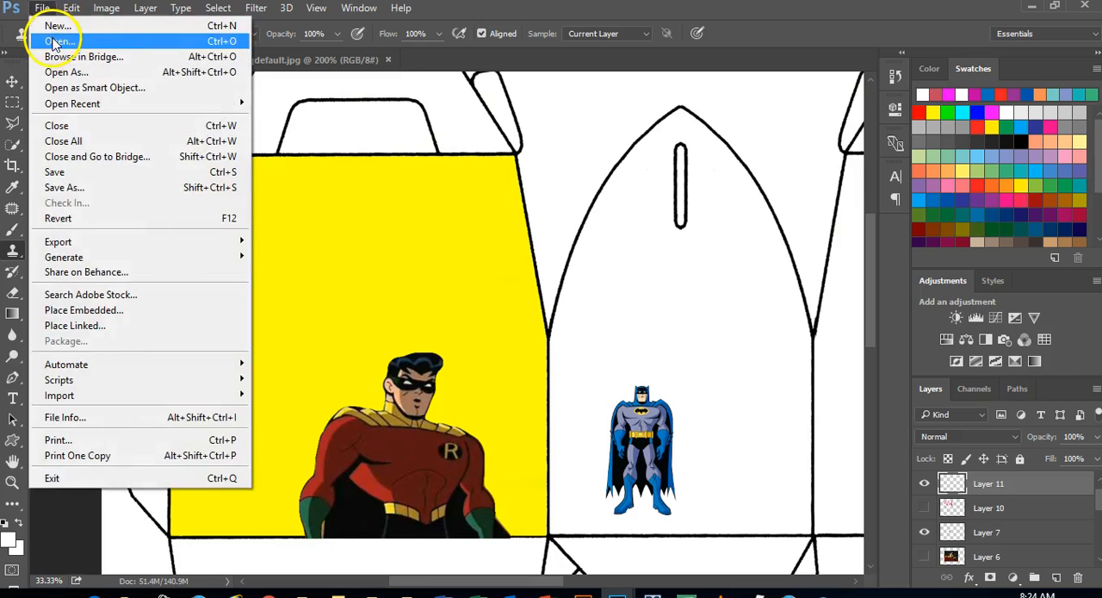
{"action": "left_click", "coordinate": [47, 39]}
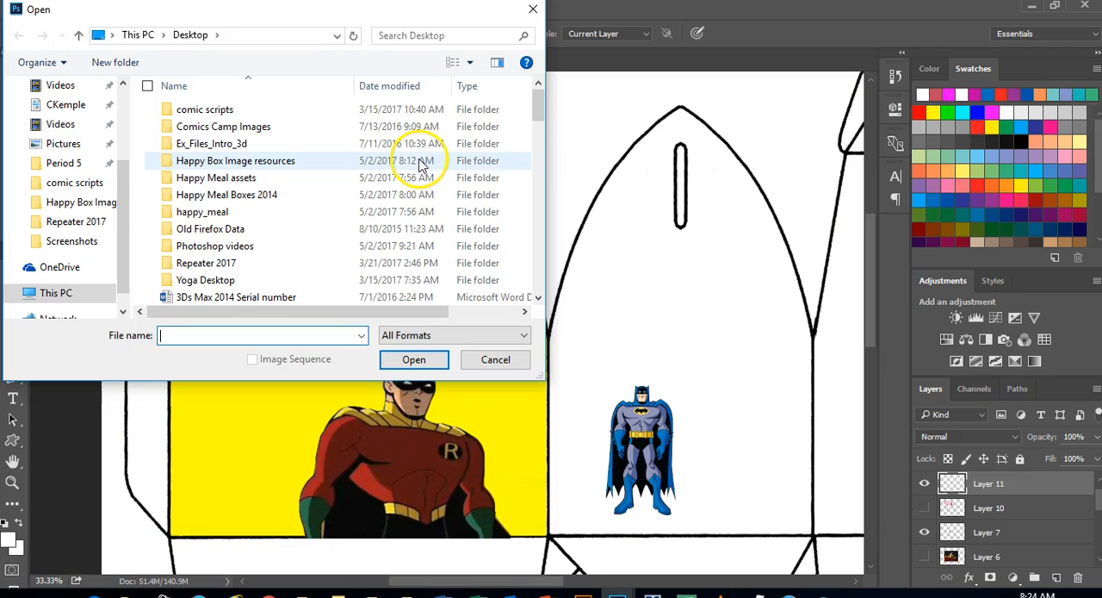
{"action": "double_click", "coordinate": [287, 162]}
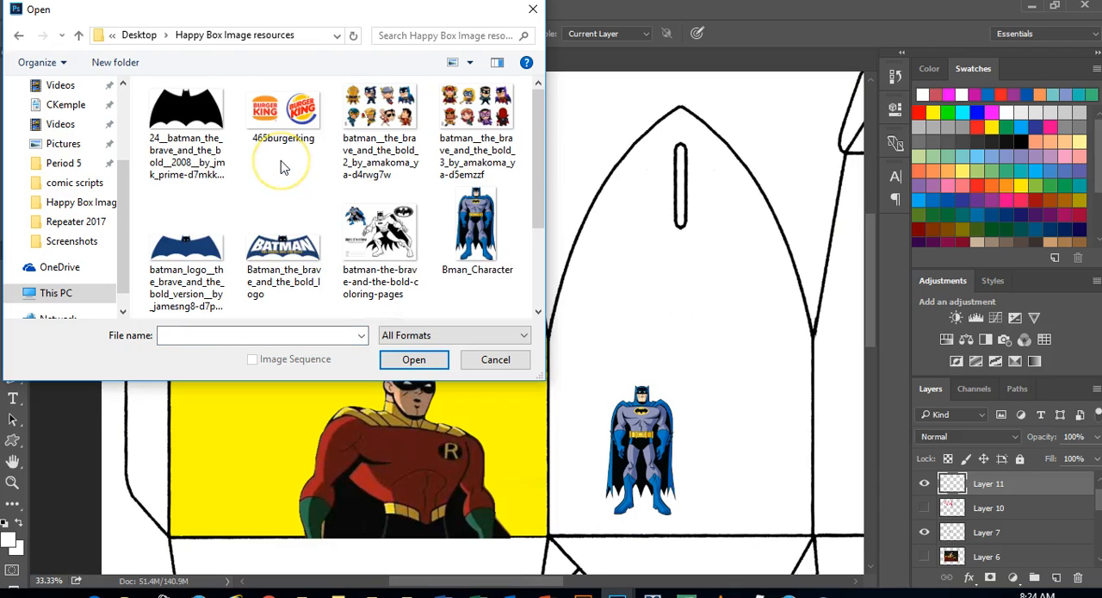
{"action": "left_click_drag", "start_coordinate": [540, 116], "coordinate": [518, 267]}
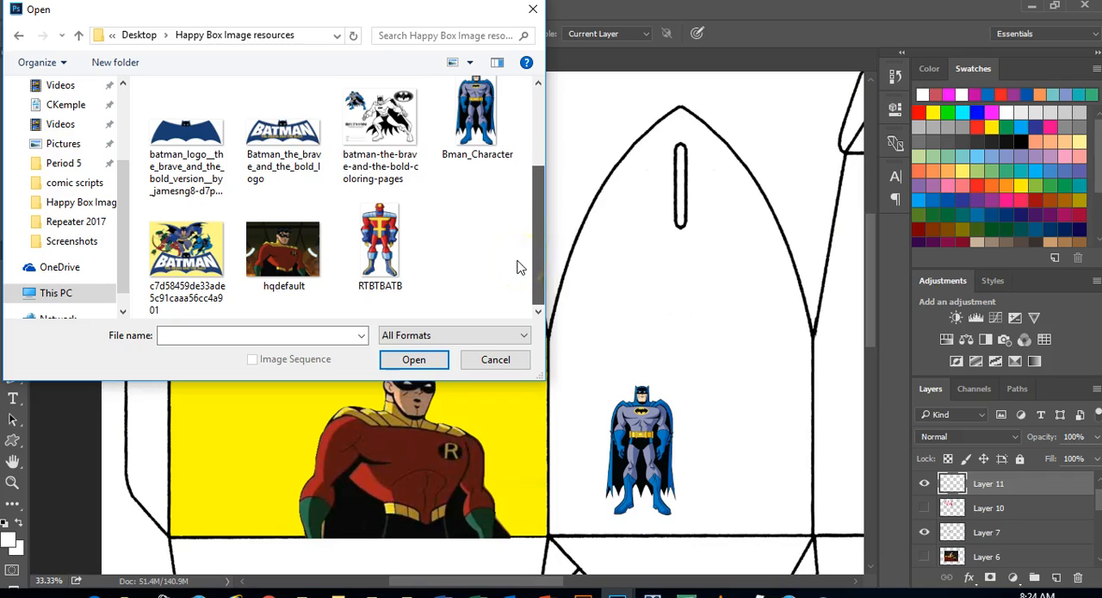
{"action": "left_click", "coordinate": [186, 254]}
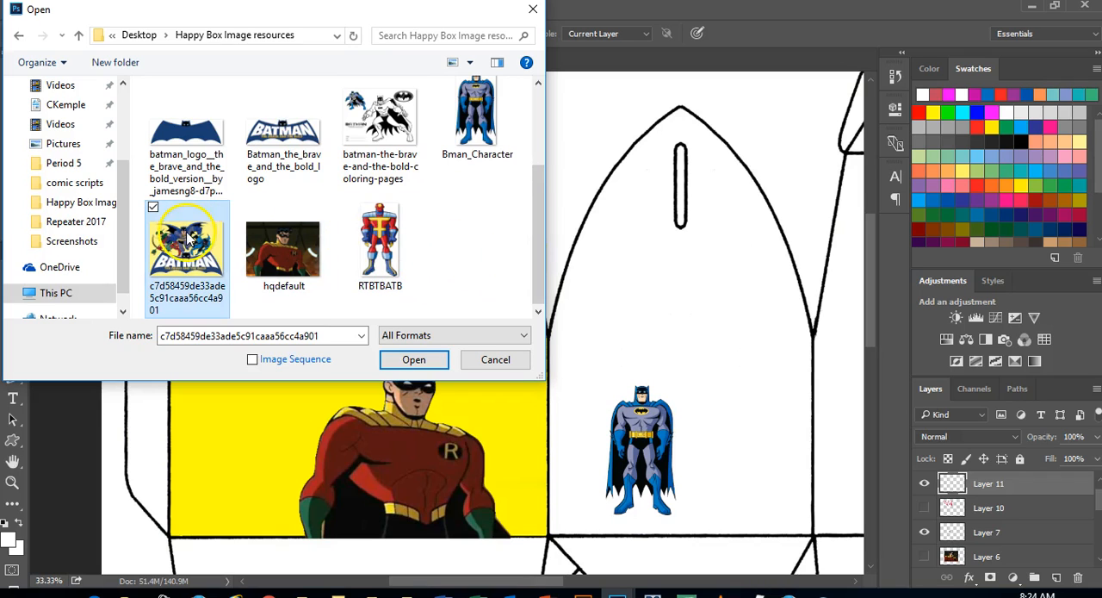
{"action": "left_click", "coordinate": [413, 360]}
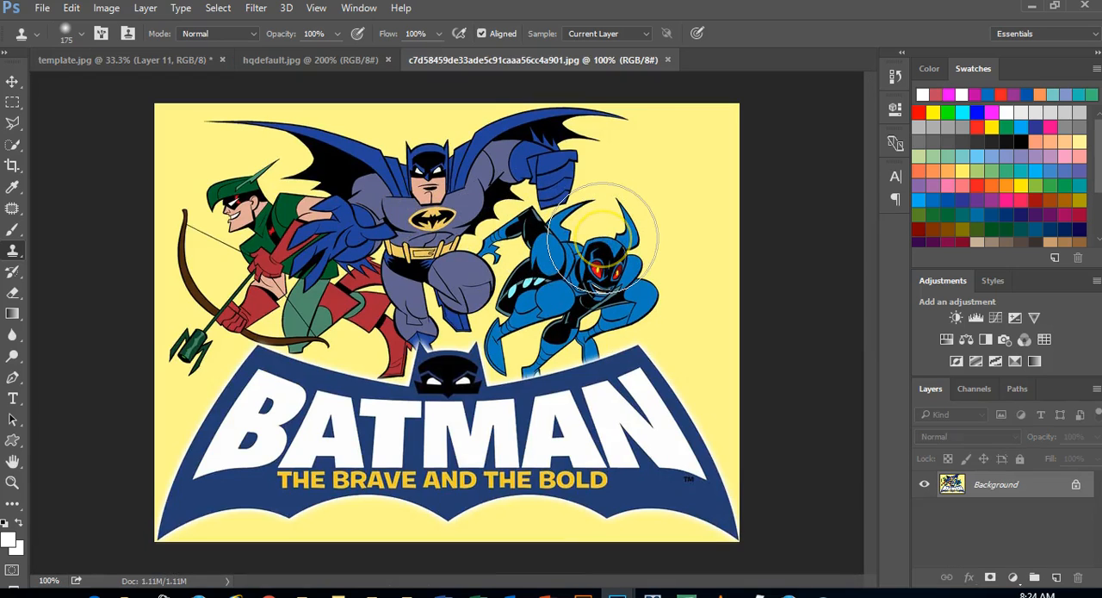
Sample the green archer's face with the Clone Stamp, paint his copy over the yellow area beside Batman's fist, and undo the clone
{"action": "left_click", "coordinate": [697, 255], "text": "alt"}
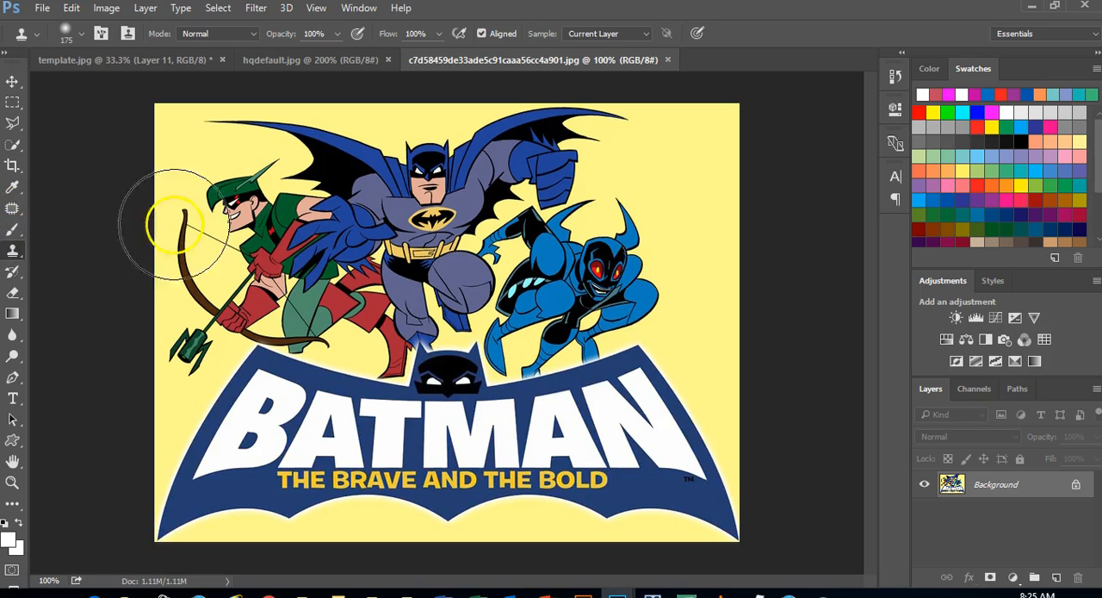
{"action": "left_click", "coordinate": [237, 204], "text": "alt"}
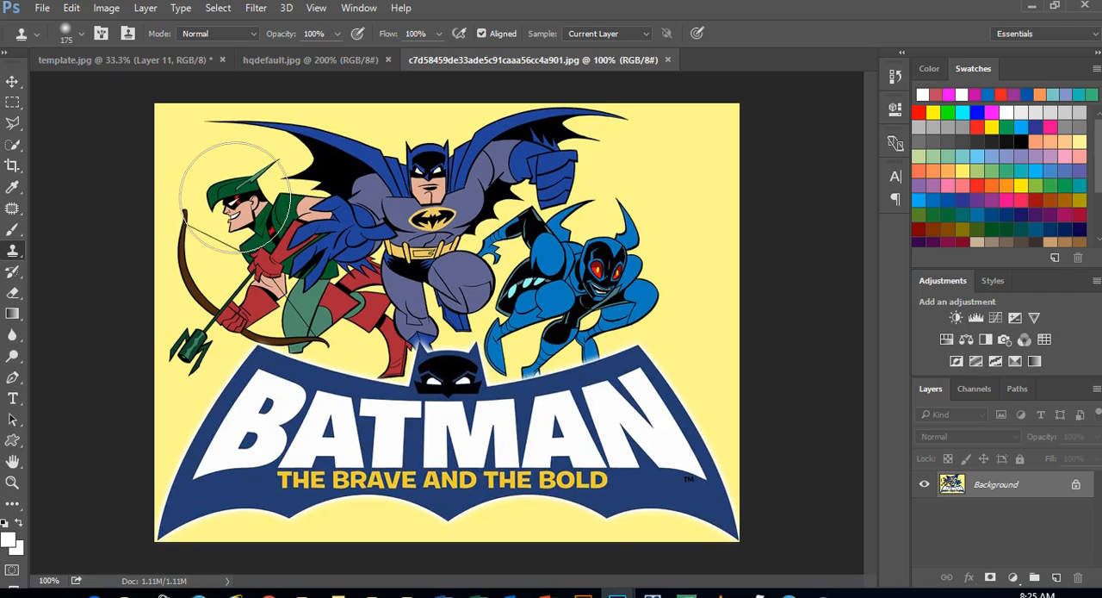
{"action": "left_click", "coordinate": [269, 228]}
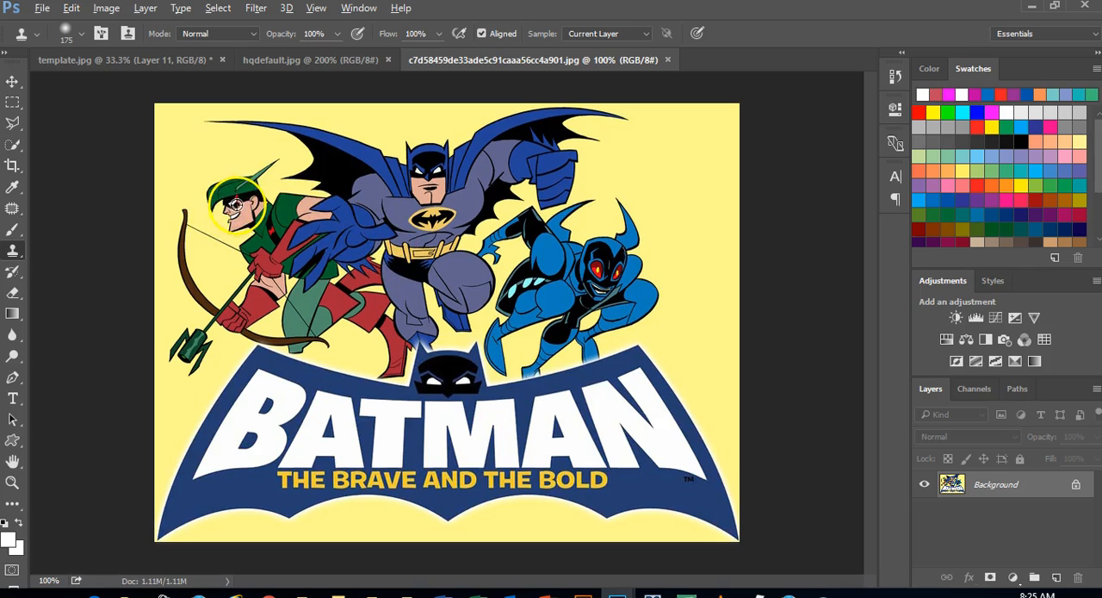
{"action": "left_click", "coordinate": [238, 204], "text": "alt"}
{"action": "left_click_drag", "start_coordinate": [239, 204], "coordinate": [242, 196]}
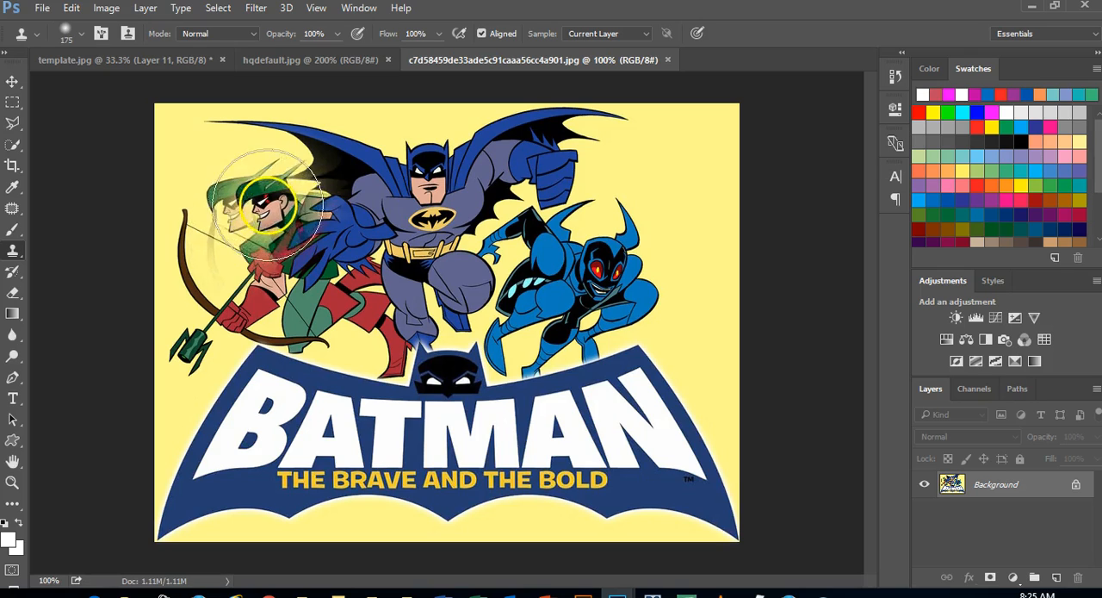
{"action": "left_click", "coordinate": [597, 218]}
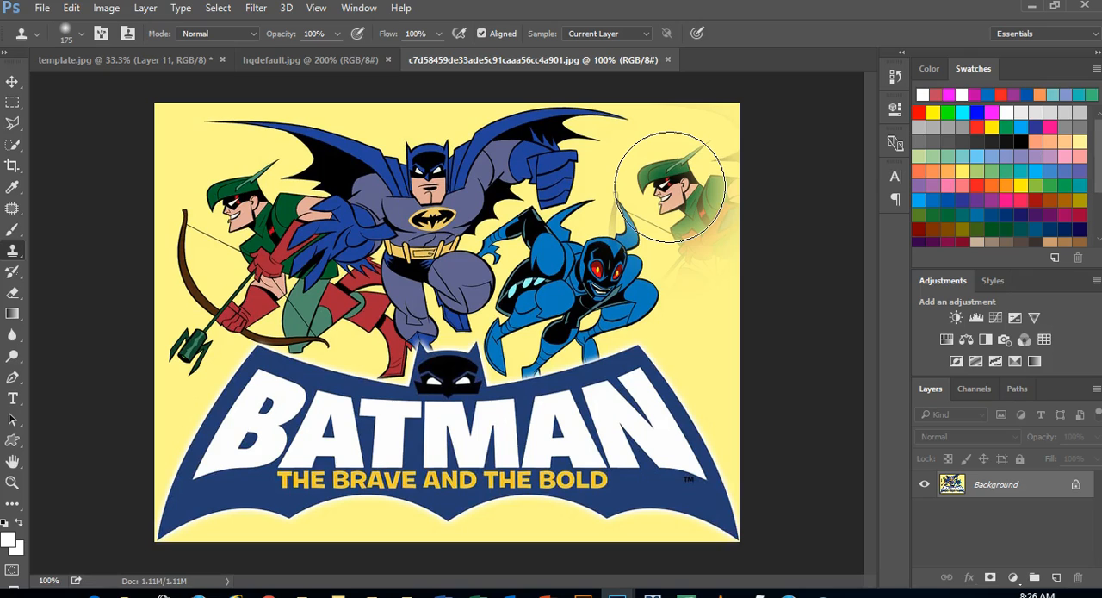
{"action": "left_click", "coordinate": [646, 166]}
{"action": "mouse_move", "coordinate": [649, 167]}
{"action": "left_mouse_down"}
{"action": "mouse_move", "coordinate": [669, 207]}
{"action": "mouse_move", "coordinate": [687, 205]}
{"action": "mouse_move", "coordinate": [693, 167]}
{"action": "mouse_move", "coordinate": [724, 139]}
{"action": "mouse_move", "coordinate": [713, 183]}
{"action": "mouse_move", "coordinate": [683, 209]}
{"action": "mouse_move", "coordinate": [681, 229]}
{"action": "mouse_move", "coordinate": [699, 230]}
{"action": "mouse_move", "coordinate": [706, 207]}
{"action": "mouse_move", "coordinate": [684, 254]}
{"action": "mouse_move", "coordinate": [714, 275]}
{"action": "mouse_move", "coordinate": [714, 333]}
{"action": "mouse_move", "coordinate": [726, 284]}
{"action": "mouse_move", "coordinate": [700, 266]}
{"action": "mouse_move", "coordinate": [652, 257]}
{"action": "mouse_move", "coordinate": [656, 238]}
{"action": "mouse_move", "coordinate": [623, 196]}
{"action": "mouse_move", "coordinate": [669, 184]}
{"action": "left_mouse_up"}
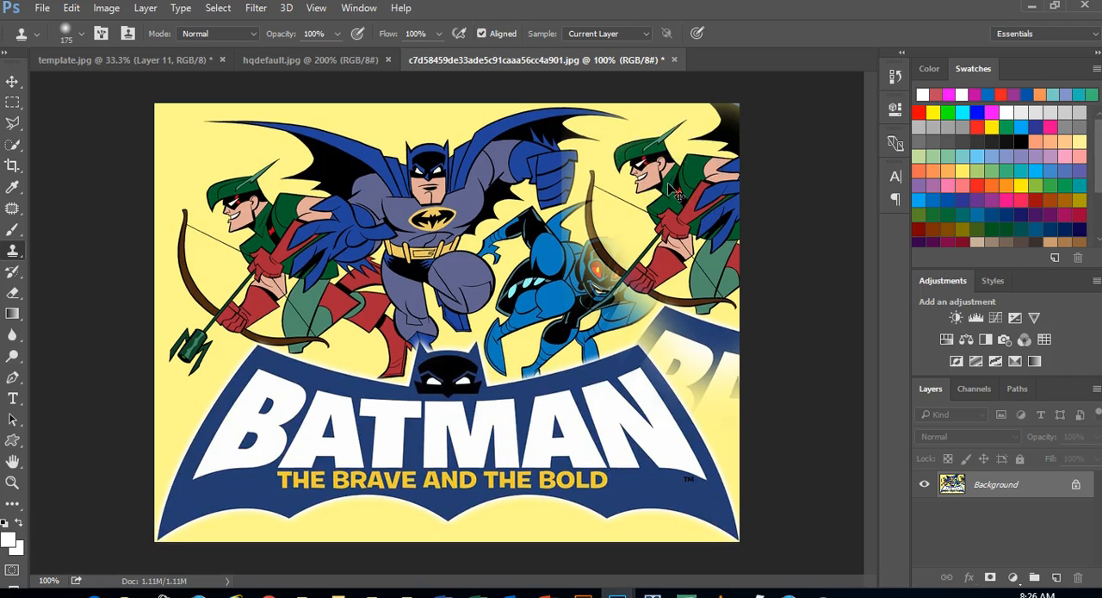
{"action": "key", "text": "ctrl+z"}
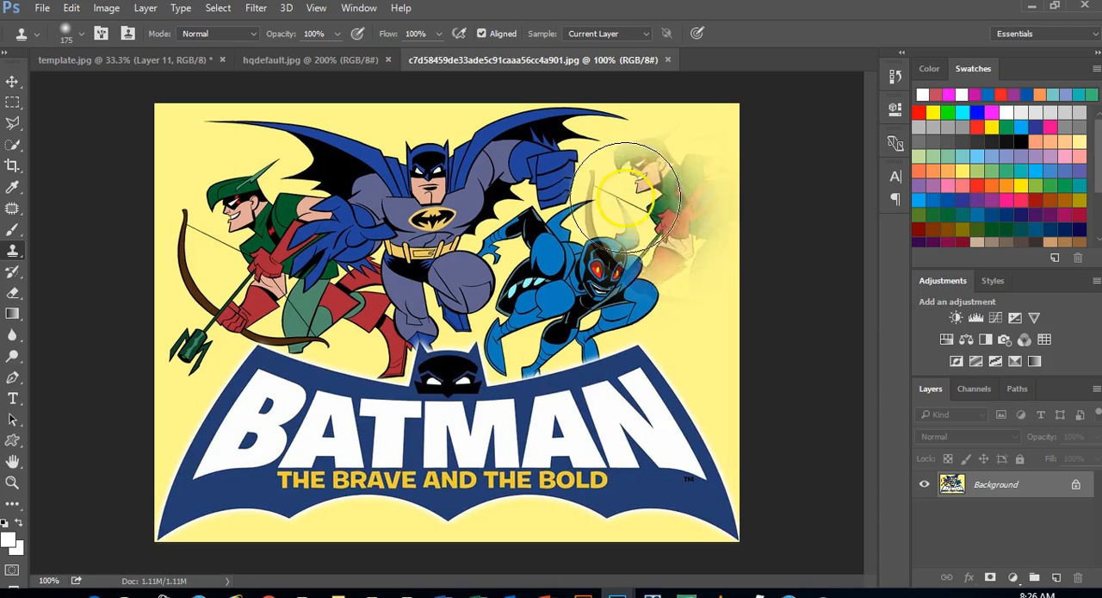
Reduce the Clone Stamp brush size to 60
{"action": "key", "text": "bracketleft"}
{"action": "key", "text": "bracketleft"}
{"action": "key", "text": "bracketleft"}
{"action": "key", "text": "bracketleft"}
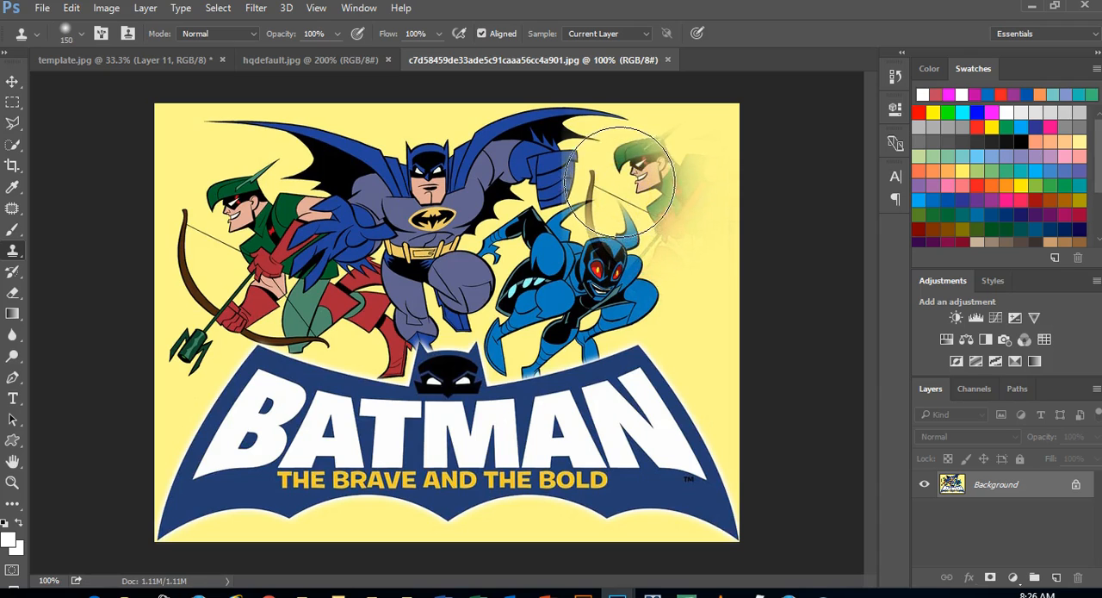
{"action": "key", "text": "bracketleft"}
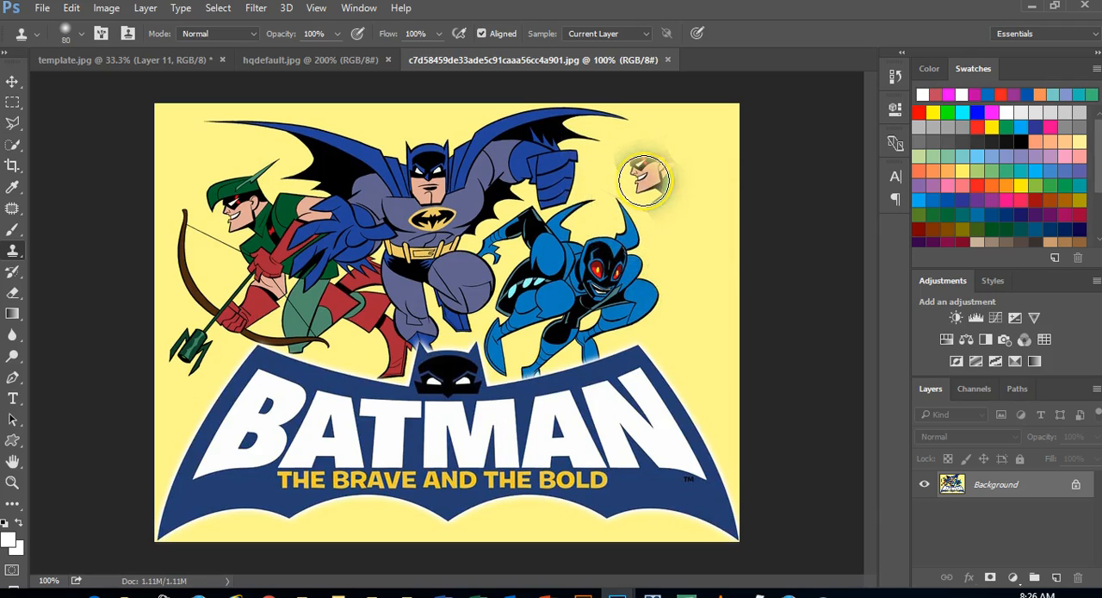
{"action": "key", "text": "bracketleft"}
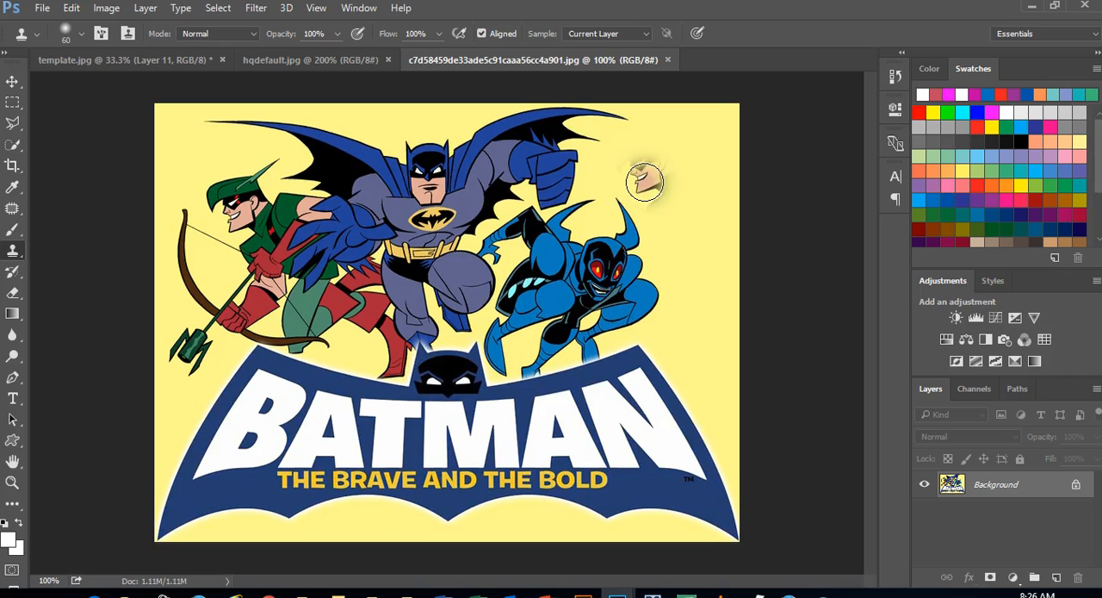
{"action": "key", "text": "bracketleft"}
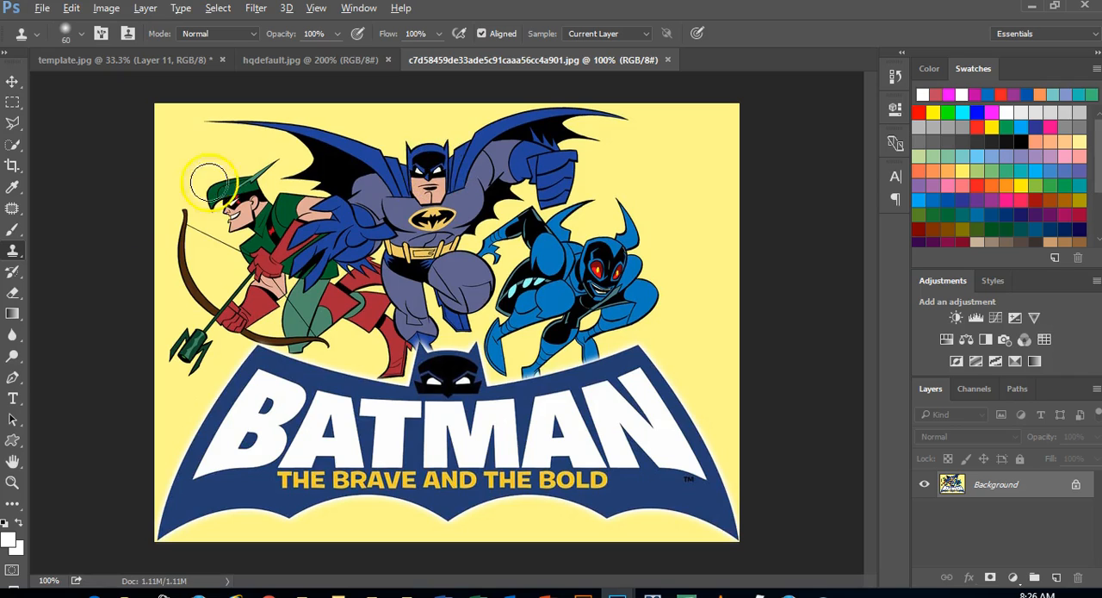
Clone one of Batman's eyes onto the middle of his forehead with the Clone Stamp at brush size 15
{"action": "left_click", "coordinate": [429, 172]}
{"action": "left_click", "coordinate": [428, 171]}
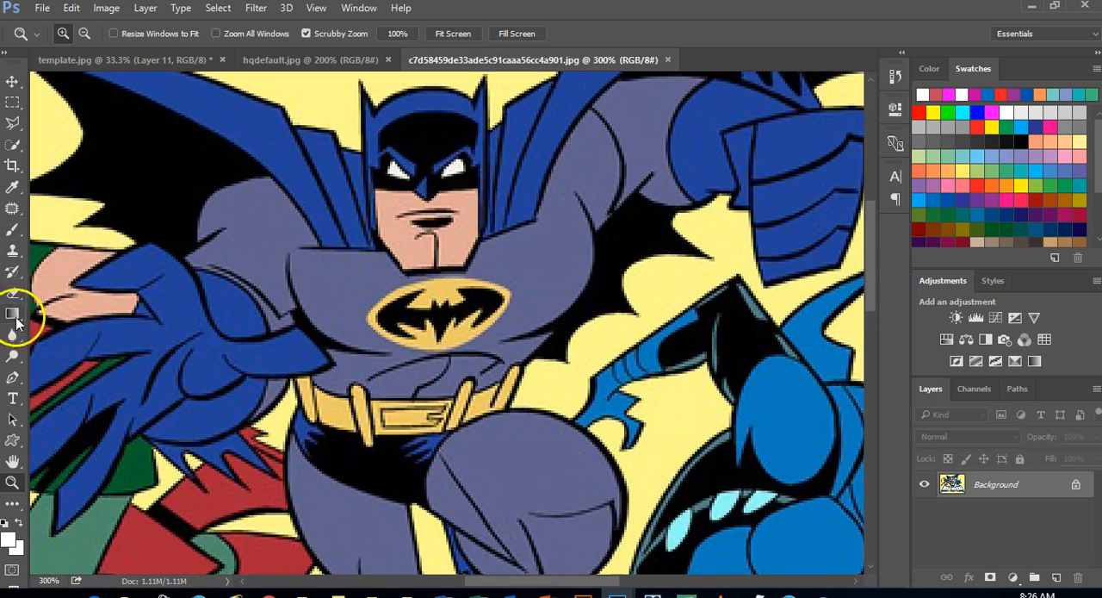
{"action": "left_click", "coordinate": [13, 253]}
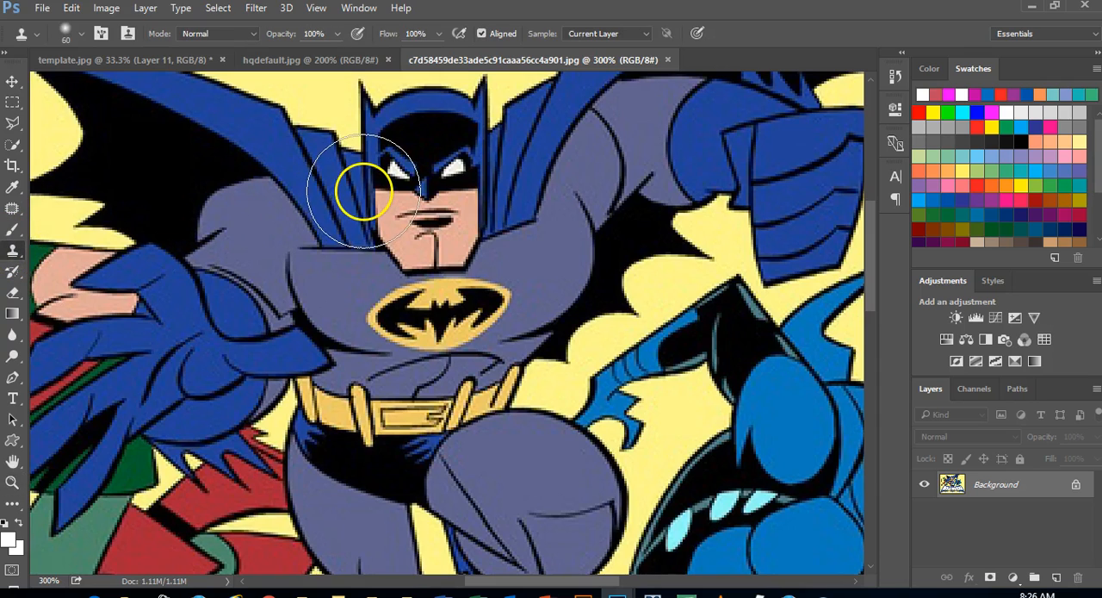
{"action": "key", "text": "bracketleft"}
{"action": "key", "text": "bracketleft"}
{"action": "key", "text": "bracketleft"}
{"action": "key", "text": "bracketleft"}
{"action": "key", "text": "bracketleft"}
{"action": "key", "text": "bracketleft"}
{"action": "key", "text": "bracketleft"}
{"action": "key", "text": "bracketright"}
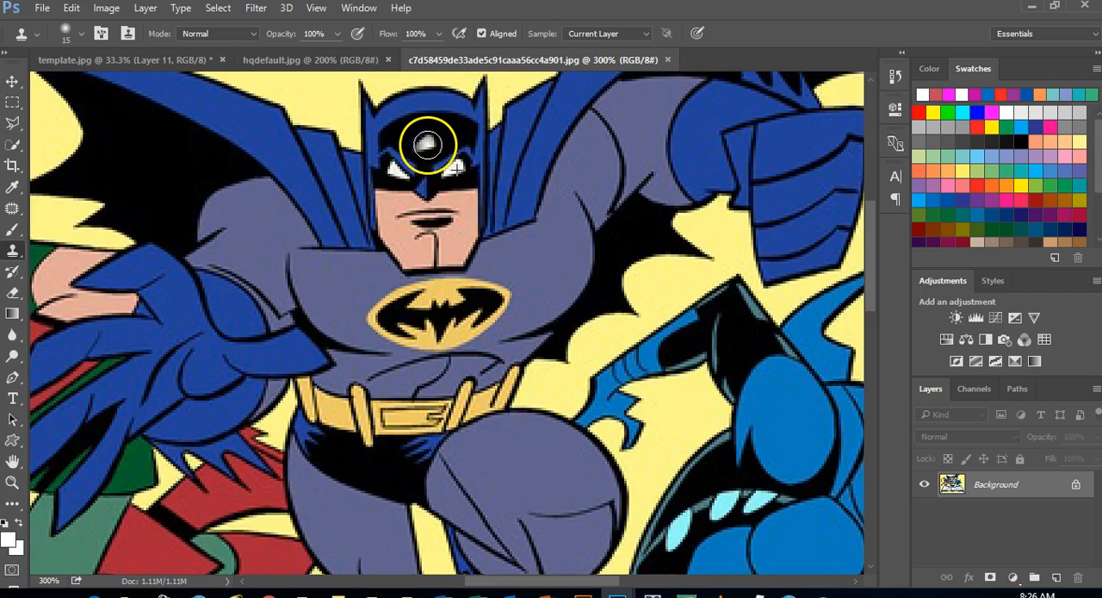
{"action": "mouse_move", "coordinate": [429, 142]}
{"action": "left_mouse_down"}
{"action": "mouse_move", "coordinate": [420, 145]}
{"action": "mouse_move", "coordinate": [433, 134]}
{"action": "left_mouse_up"}
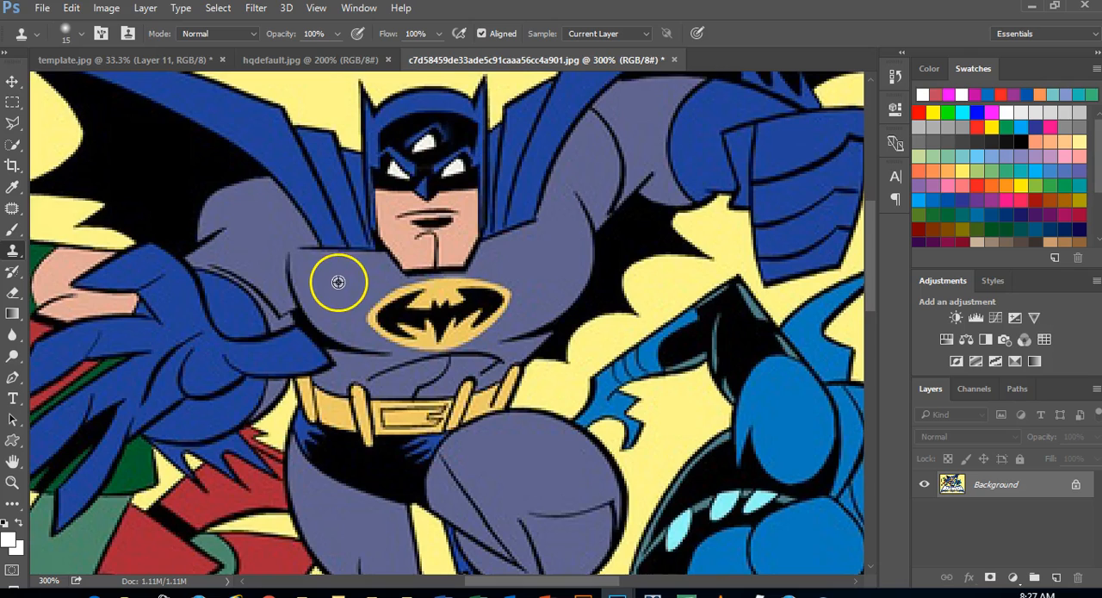
Sample the plain grey chest on both sides of Batman's bat emblem and clone it over the emblem's upper part
{"action": "mouse_move", "coordinate": [339, 282]}
{"action": "left_mouse_down"}
{"action": "mouse_move", "coordinate": [370, 310]}
{"action": "mouse_move", "coordinate": [402, 301]}
{"action": "mouse_move", "coordinate": [389, 294]}
{"action": "mouse_move", "coordinate": [397, 289]}
{"action": "mouse_move", "coordinate": [368, 315]}
{"action": "mouse_move", "coordinate": [376, 330]}
{"action": "mouse_move", "coordinate": [420, 348]}
{"action": "mouse_move", "coordinate": [352, 288]}
{"action": "mouse_move", "coordinate": [392, 327]}
{"action": "left_mouse_up"}
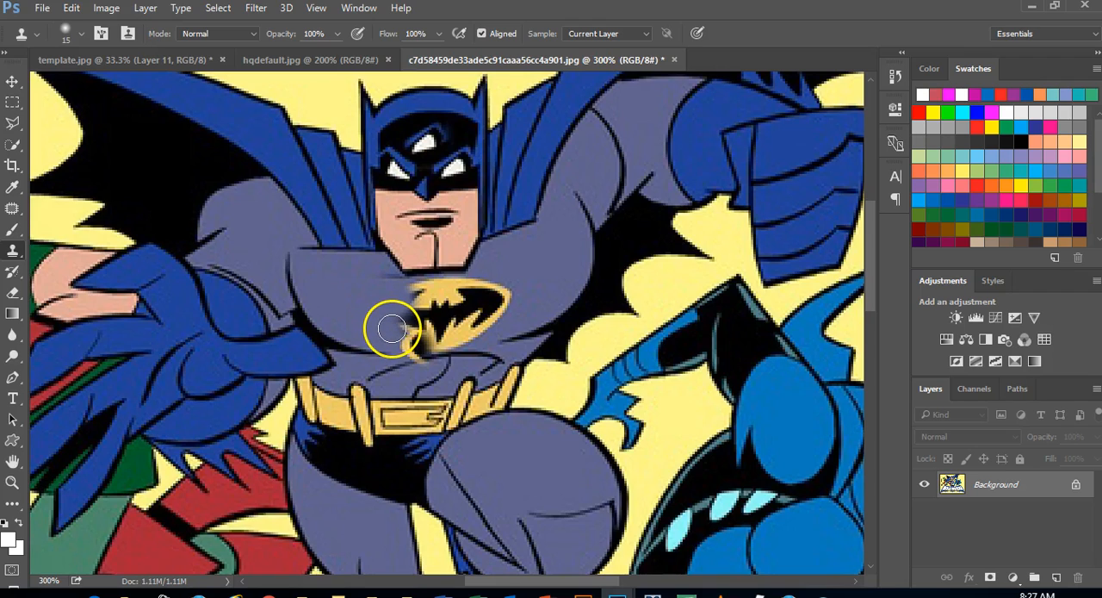
{"action": "key", "text": "ctrl+z"}
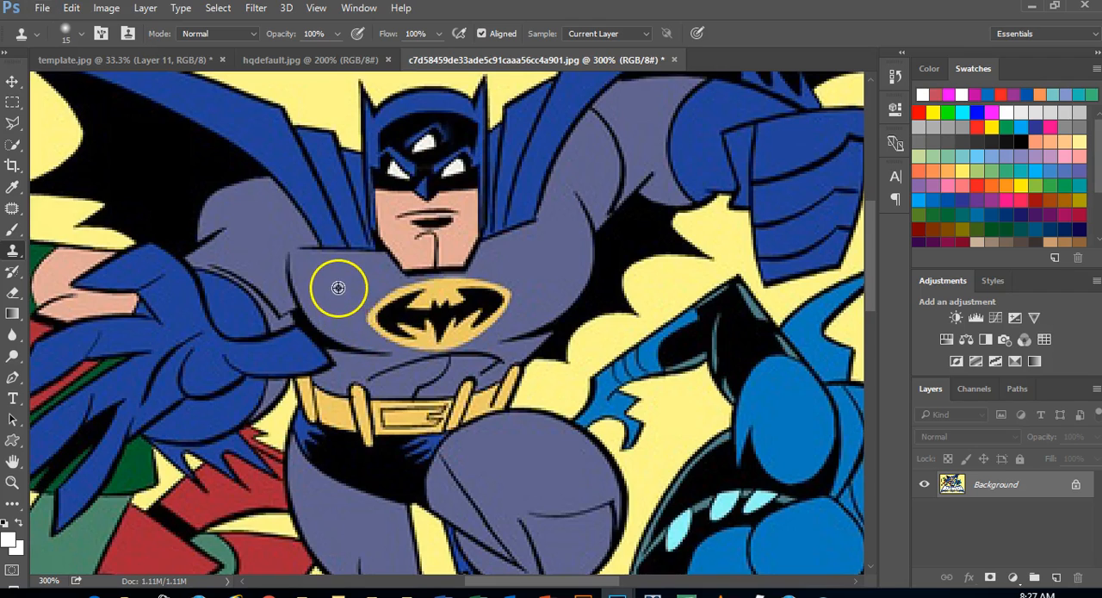
{"action": "mouse_move", "coordinate": [368, 308]}
{"action": "left_mouse_down"}
{"action": "mouse_move", "coordinate": [407, 297]}
{"action": "mouse_move", "coordinate": [376, 316]}
{"action": "mouse_move", "coordinate": [391, 330]}
{"action": "mouse_move", "coordinate": [382, 321]}
{"action": "mouse_move", "coordinate": [406, 303]}
{"action": "left_mouse_up"}
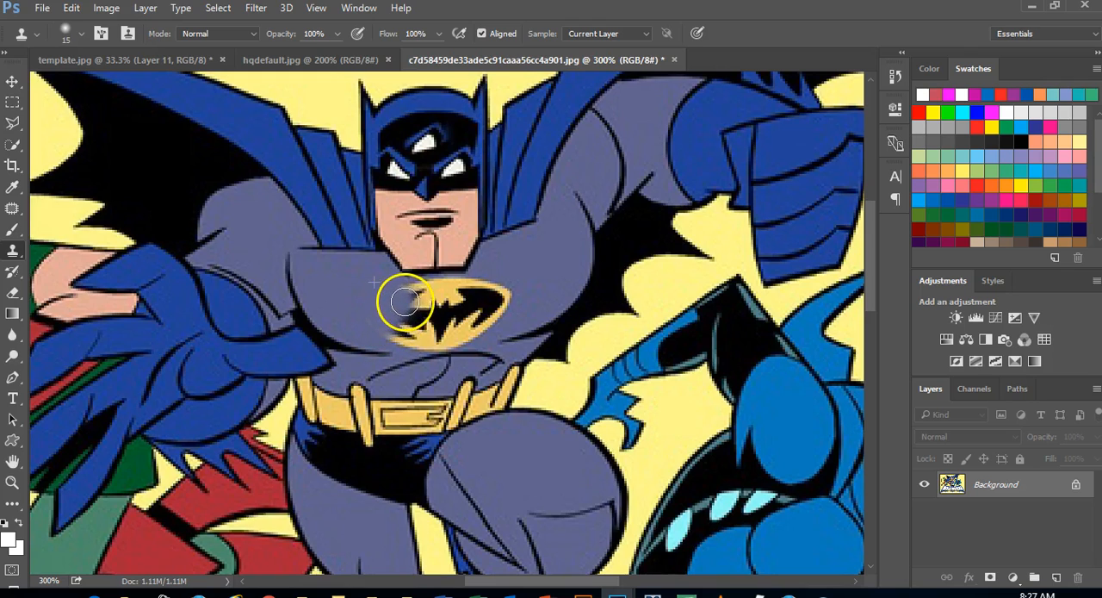
{"action": "left_click", "coordinate": [546, 267], "text": "alt"}
{"action": "mouse_move", "coordinate": [515, 283]}
{"action": "left_mouse_down"}
{"action": "mouse_move", "coordinate": [459, 291]}
{"action": "mouse_move", "coordinate": [489, 310]}
{"action": "mouse_move", "coordinate": [508, 305]}
{"action": "mouse_move", "coordinate": [483, 317]}
{"action": "mouse_move", "coordinate": [493, 305]}
{"action": "mouse_move", "coordinate": [449, 311]}
{"action": "mouse_move", "coordinate": [468, 290]}
{"action": "mouse_move", "coordinate": [414, 296]}
{"action": "left_mouse_up"}
{"action": "left_click", "coordinate": [529, 274], "text": "alt"}
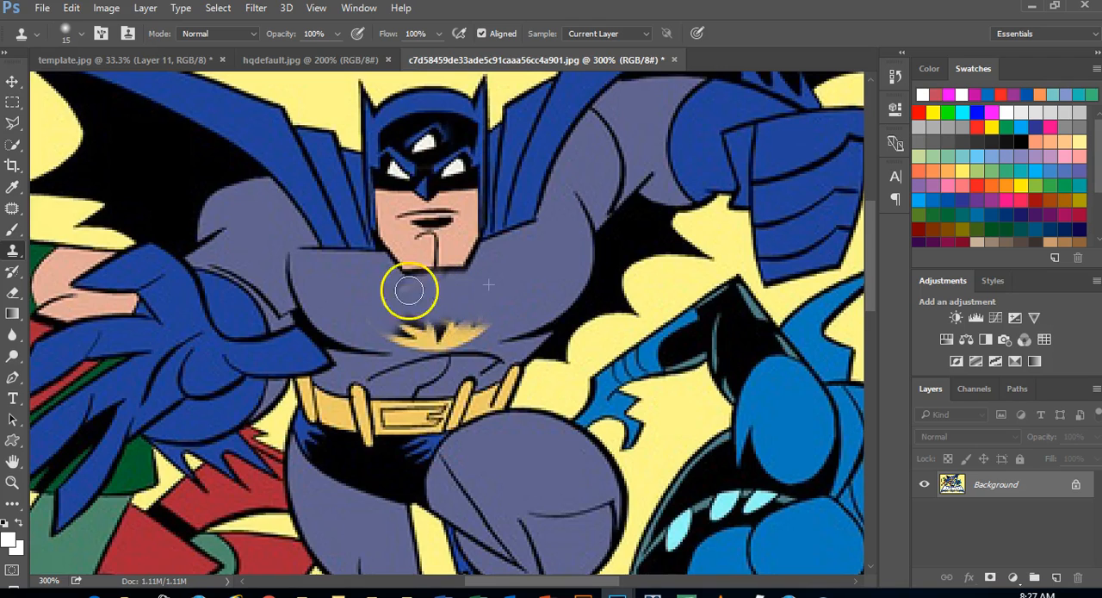
Resample the grey chest and clone out the rest of the emblem and the stray marks below Batman's chin
{"action": "left_click", "coordinate": [354, 285], "text": "alt"}
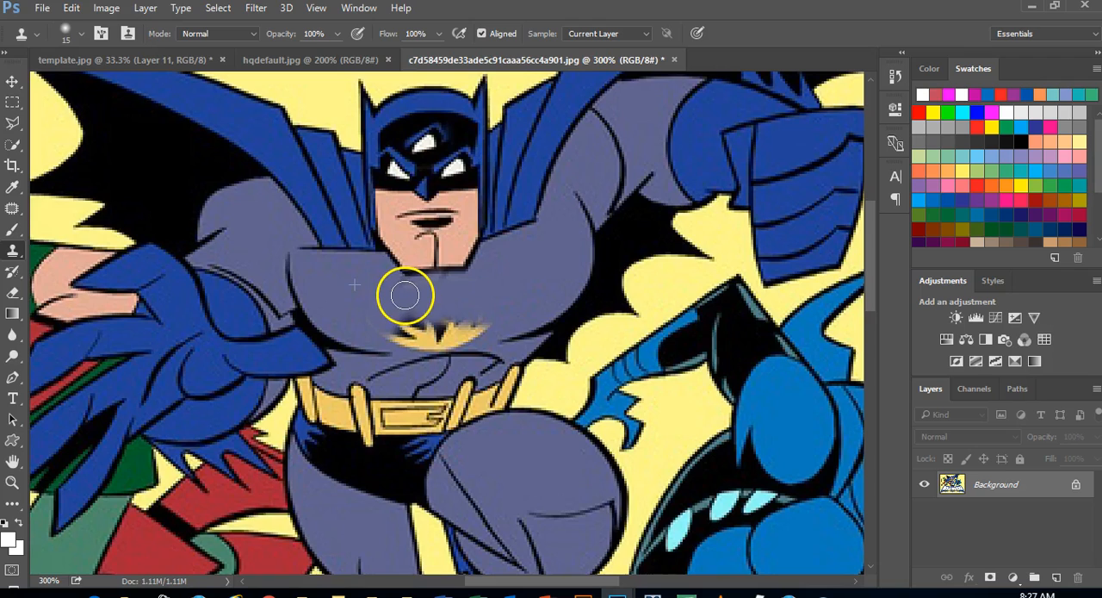
{"action": "mouse_move", "coordinate": [389, 323]}
{"action": "left_mouse_down"}
{"action": "mouse_move", "coordinate": [409, 331]}
{"action": "mouse_move", "coordinate": [396, 328]}
{"action": "left_mouse_up"}
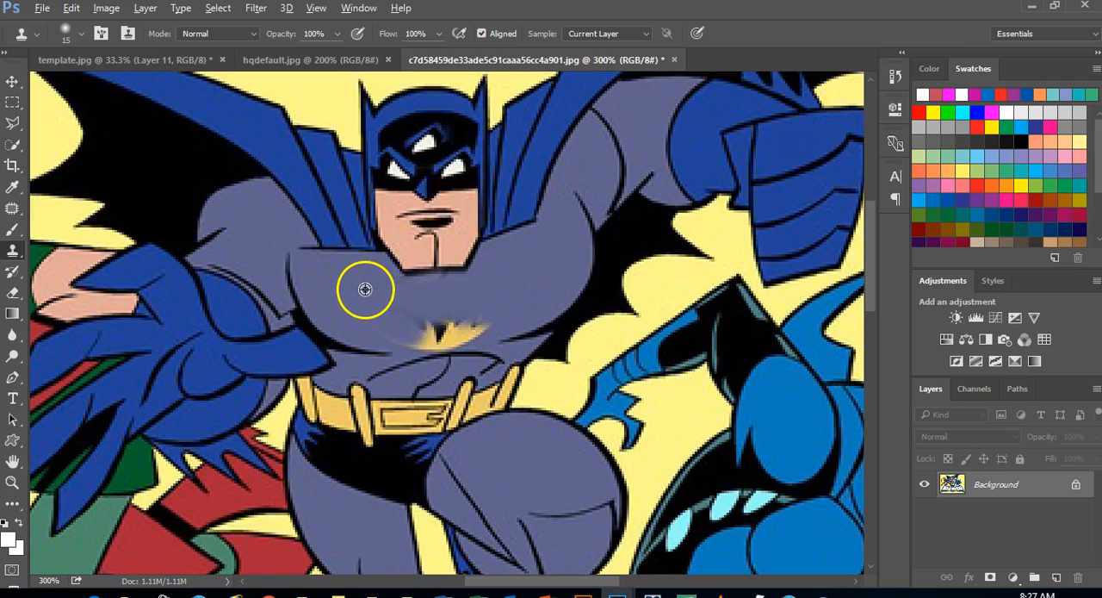
{"action": "mouse_move", "coordinate": [466, 332]}
{"action": "left_mouse_down"}
{"action": "mouse_move", "coordinate": [433, 321]}
{"action": "mouse_move", "coordinate": [416, 337]}
{"action": "mouse_move", "coordinate": [458, 331]}
{"action": "left_mouse_up"}
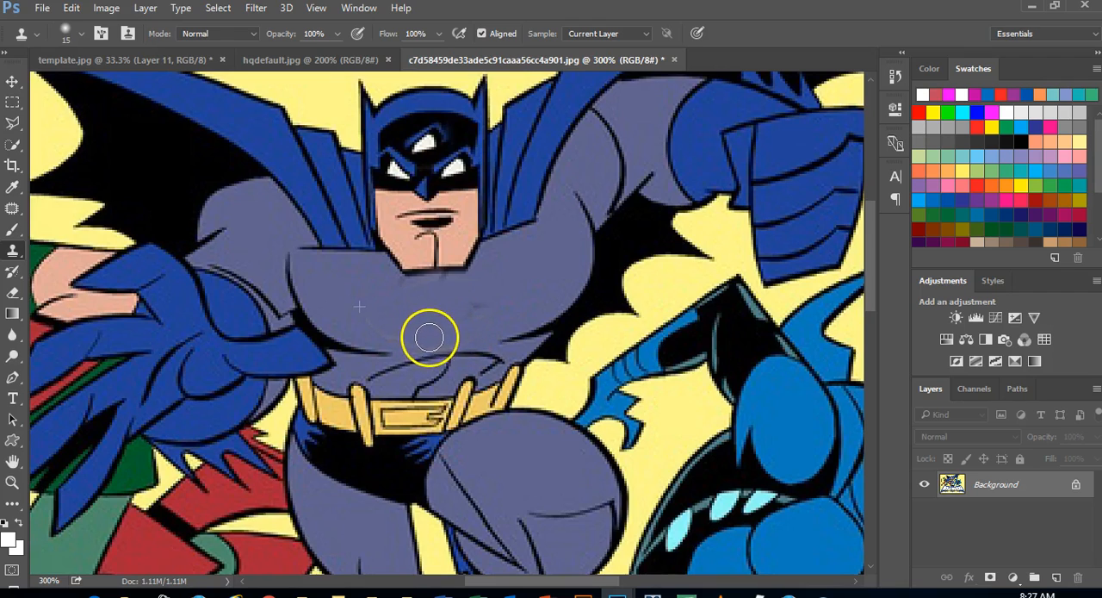
{"action": "left_click", "coordinate": [357, 280], "text": "alt"}
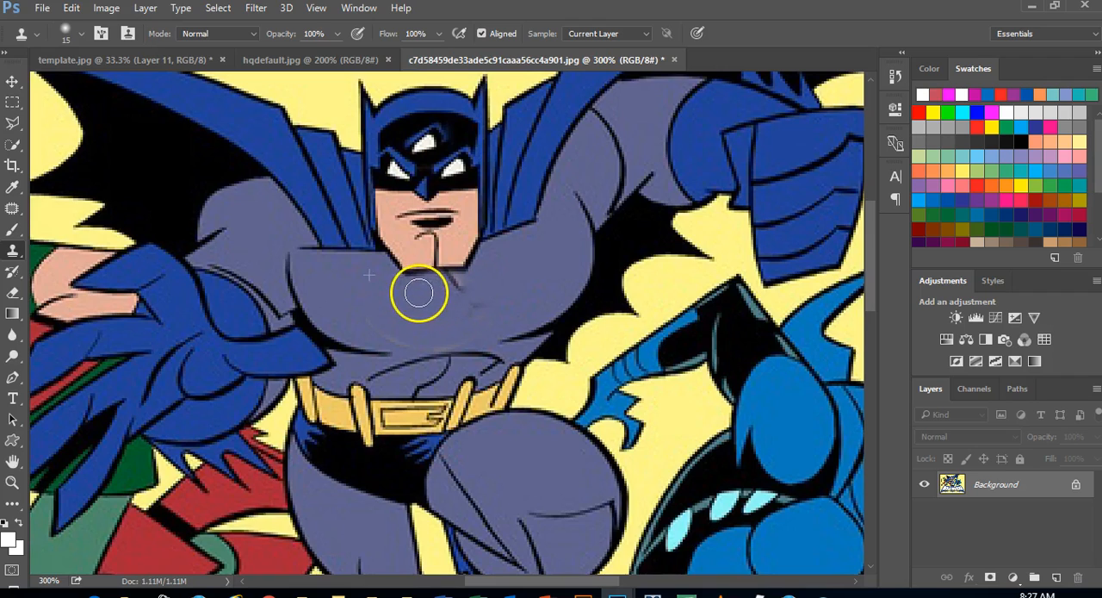
{"action": "left_click", "coordinate": [359, 288], "text": "alt"}
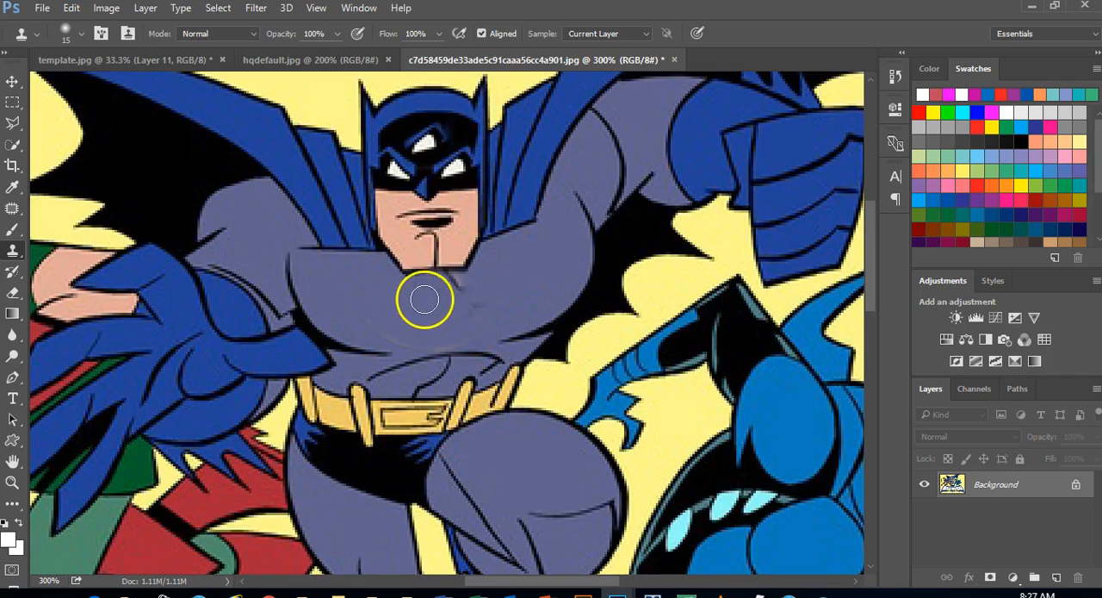
{"action": "left_click_drag", "start_coordinate": [464, 295], "coordinate": [461, 294]}
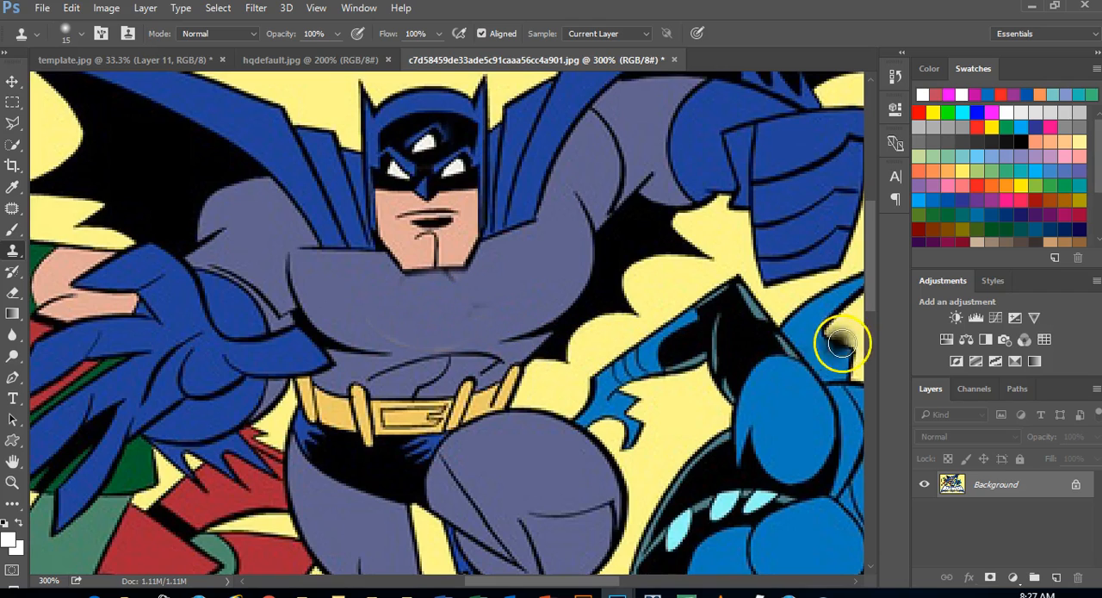
Clone the yellow background over the lower prong of the green archer's arrowhead
{"action": "left_click_drag", "start_coordinate": [504, 581], "coordinate": [411, 560]}
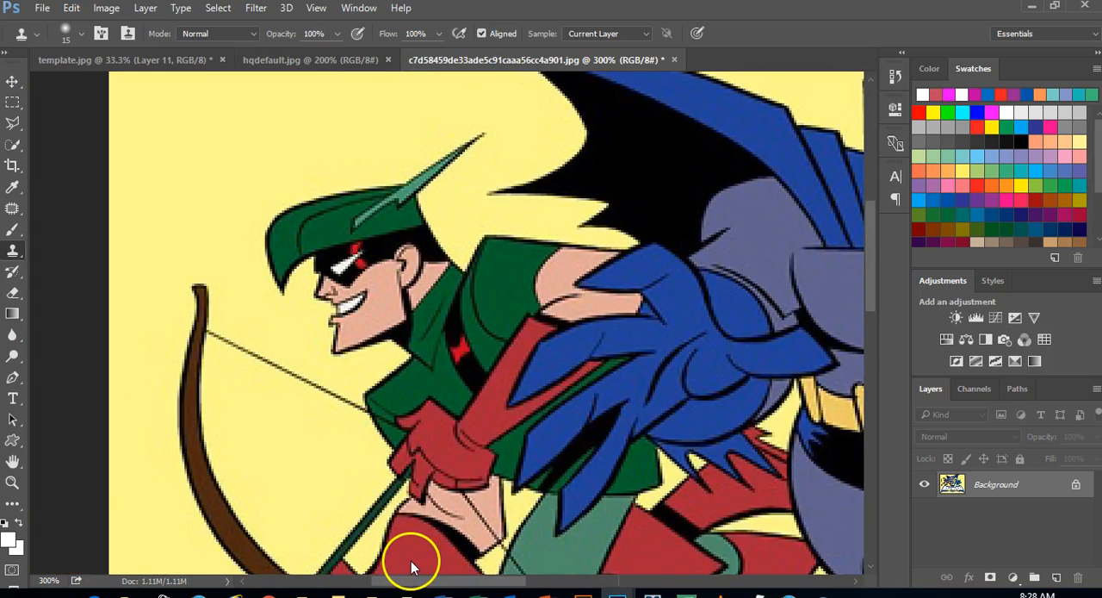
{"action": "left_click_drag", "start_coordinate": [870, 250], "coordinate": [851, 315]}
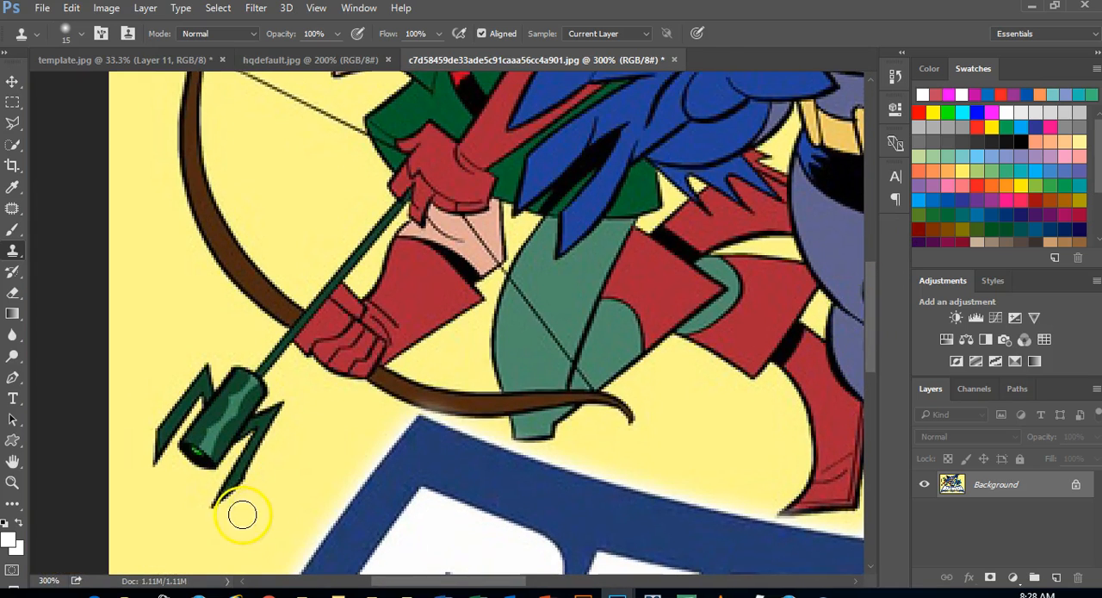
{"action": "mouse_move", "coordinate": [215, 511]}
{"action": "left_mouse_down"}
{"action": "mouse_move", "coordinate": [250, 486]}
{"action": "mouse_move", "coordinate": [222, 505]}
{"action": "mouse_move", "coordinate": [253, 456]}
{"action": "mouse_move", "coordinate": [243, 465]}
{"action": "mouse_move", "coordinate": [240, 474]}
{"action": "mouse_move", "coordinate": [279, 434]}
{"action": "mouse_move", "coordinate": [251, 453]}
{"action": "mouse_move", "coordinate": [272, 438]}
{"action": "mouse_move", "coordinate": [285, 406]}
{"action": "mouse_move", "coordinate": [246, 453]}
{"action": "left_mouse_up"}
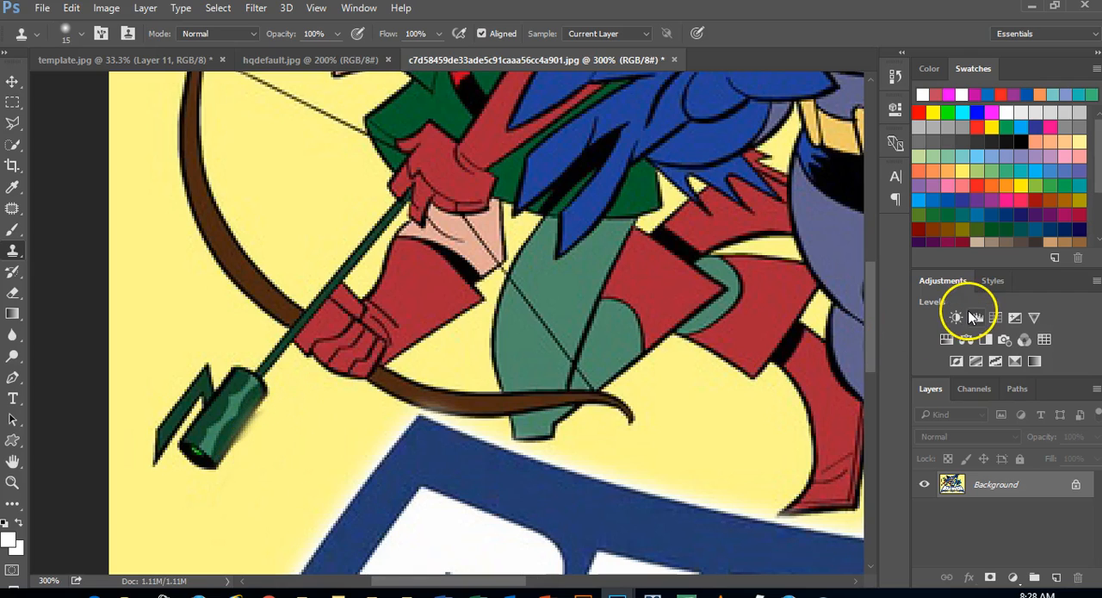
Try larger Clone Stamp brush sizes up to 125 over the archer's legs, and settle on size 60
{"action": "left_click_drag", "start_coordinate": [506, 580], "coordinate": [524, 585]}
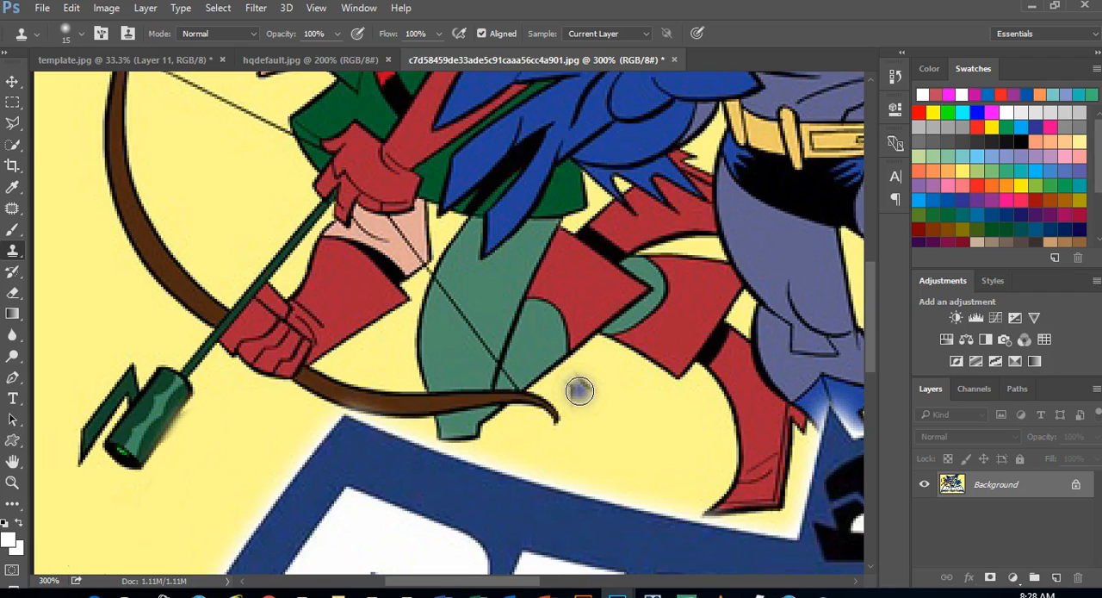
{"action": "key", "text": "bracketright"}
{"action": "key", "text": "bracketright"}
{"action": "key", "text": "bracketright"}
{"action": "key", "text": "bracketright"}
{"action": "key", "text": "bracketright"}
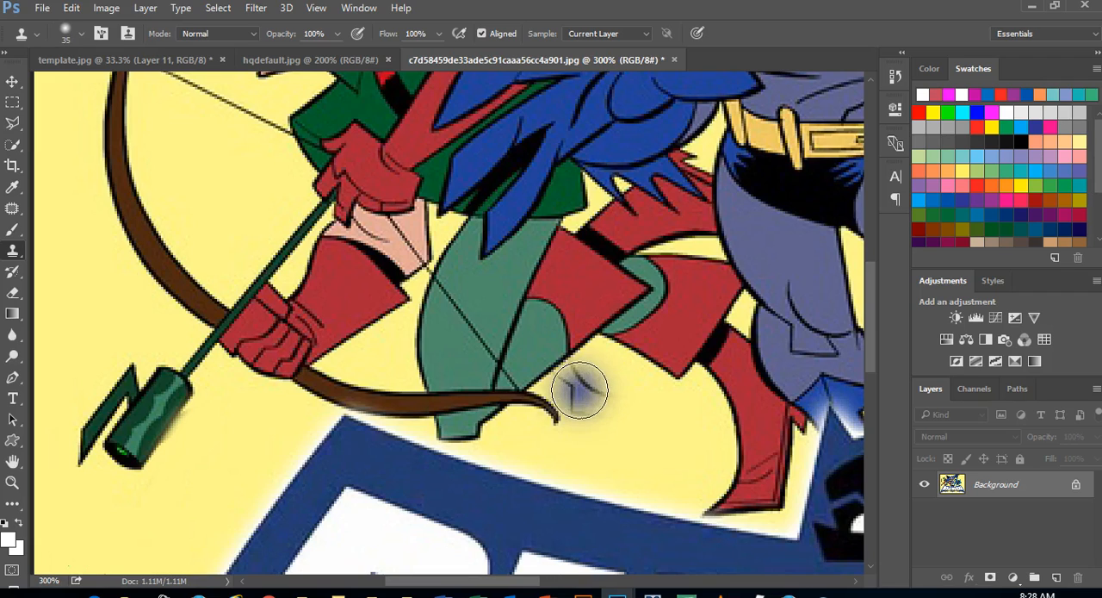
{"action": "key", "text": "bracketright"}
{"action": "key", "text": "bracketright"}
{"action": "key", "text": "bracketright"}
{"action": "key", "text": "bracketright"}
{"action": "key", "text": "bracketright"}
{"action": "key", "text": "bracketright"}
{"action": "key", "text": "bracketright"}
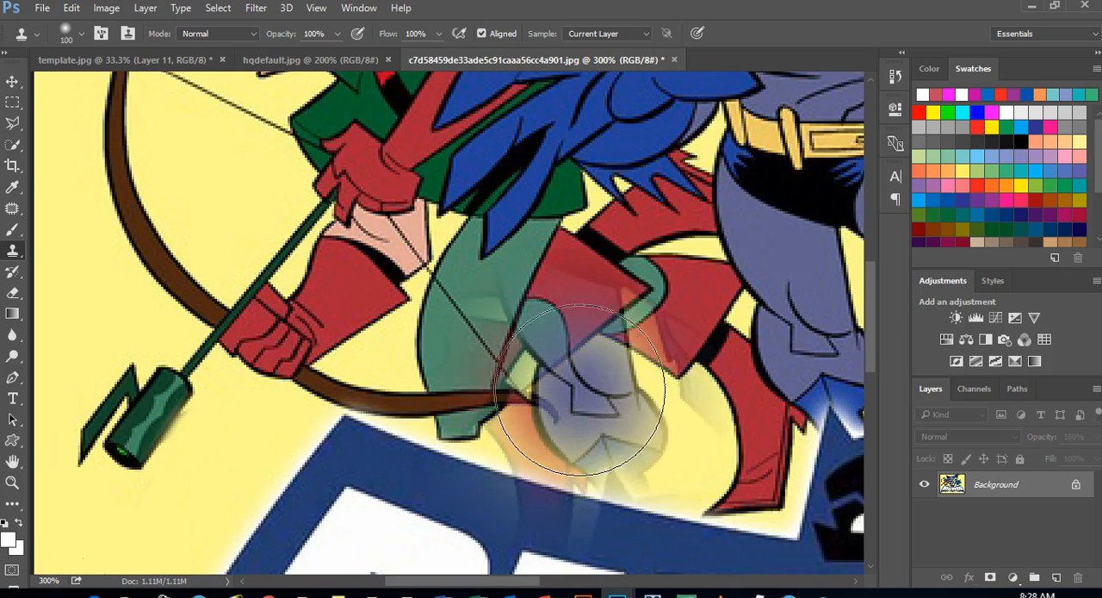
{"action": "key", "text": "bracketleft"}
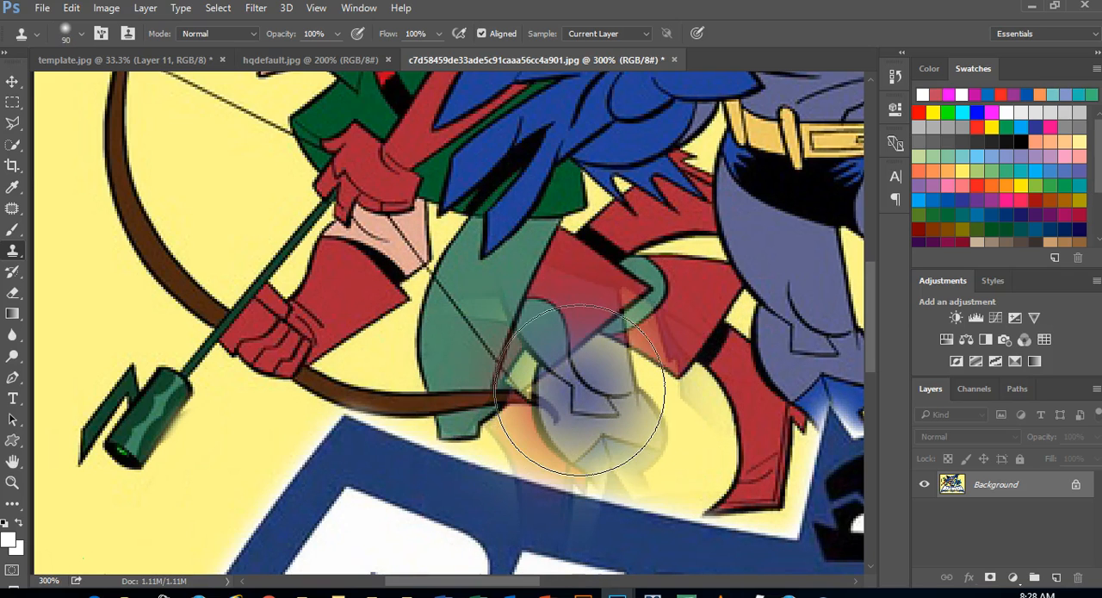
{"action": "key", "text": "bracketleft"}
{"action": "key", "text": "bracketleft"}
{"action": "key", "text": "bracketleft"}
{"action": "key", "text": "bracketleft"}
{"action": "key", "text": "bracketleft"}
{"action": "key", "text": "bracketleft"}
{"action": "key", "text": "bracketleft"}
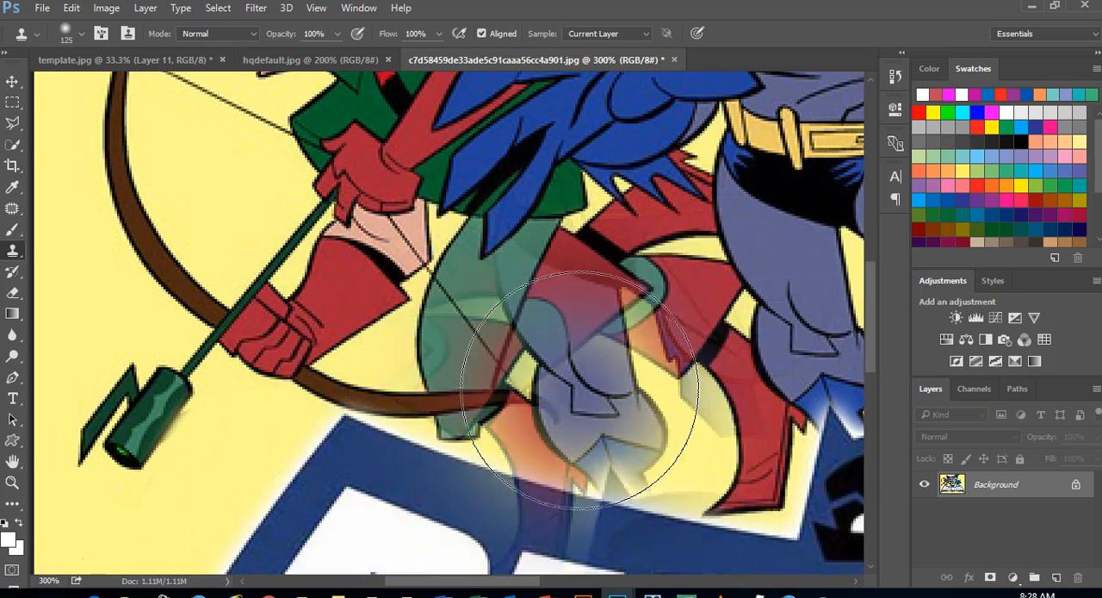
{"action": "key", "text": "bracketright"}
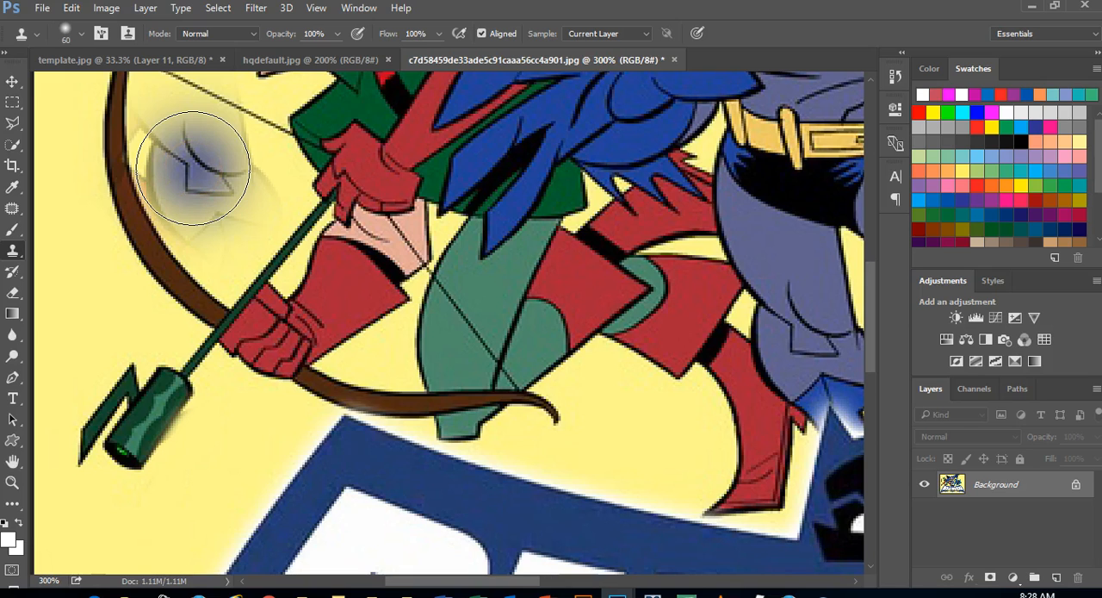
Try cloning Batman's lower leg from the yellow gap inside the bow towards the archer's legs, and undo the stroke
{"action": "mouse_move", "coordinate": [193, 169]}
{"action": "left_mouse_down"}
{"action": "mouse_move", "coordinate": [168, 233]}
{"action": "mouse_move", "coordinate": [173, 178]}
{"action": "mouse_move", "coordinate": [172, 301]}
{"action": "mouse_move", "coordinate": [333, 308]}
{"action": "mouse_move", "coordinate": [190, 404]}
{"action": "mouse_move", "coordinate": [261, 435]}
{"action": "mouse_move", "coordinate": [436, 435]}
{"action": "left_mouse_up"}
{"action": "key", "text": "ctrl+z"}
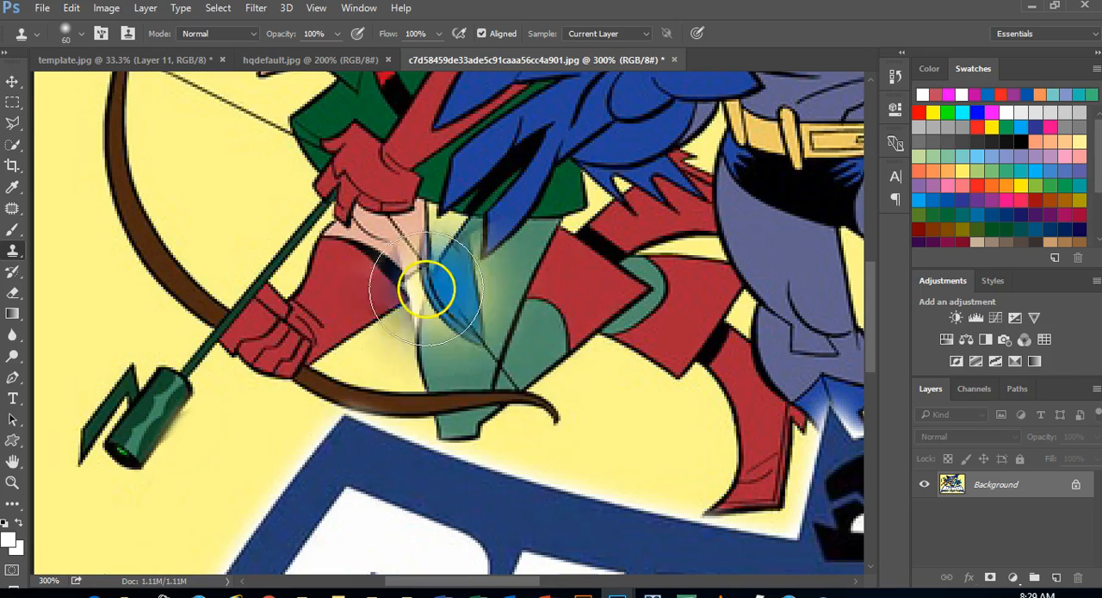
{"action": "key", "text": "ctrl+minus"}
{"action": "key", "text": "ctrl+minus"}
{"action": "key", "text": "ctrl+minus"}
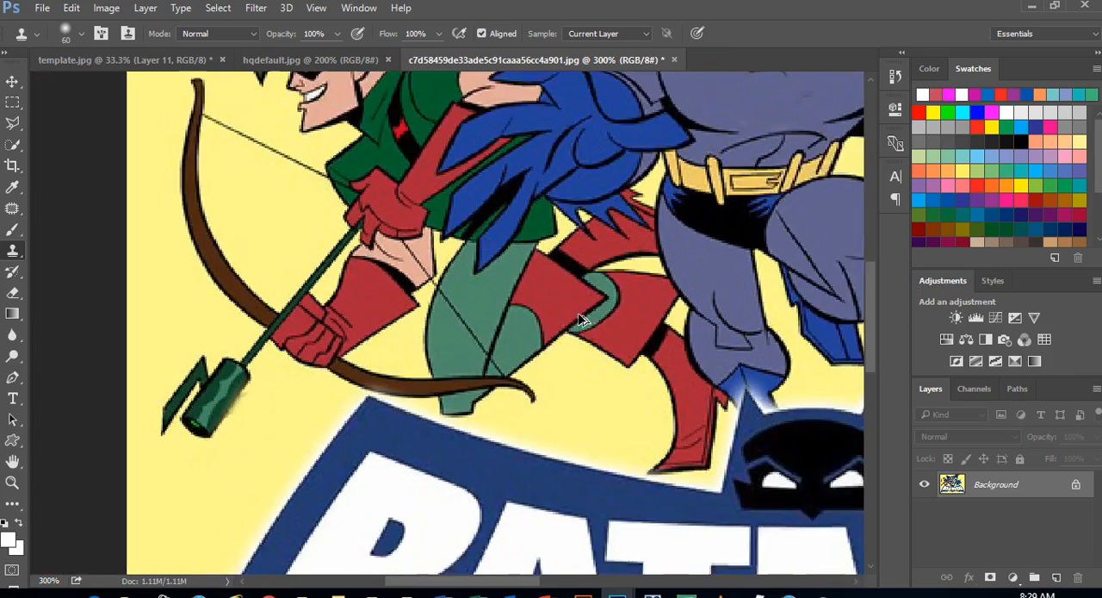
{"action": "key", "text": "ctrl+plus"}
{"action": "key", "text": "ctrl+plus"}
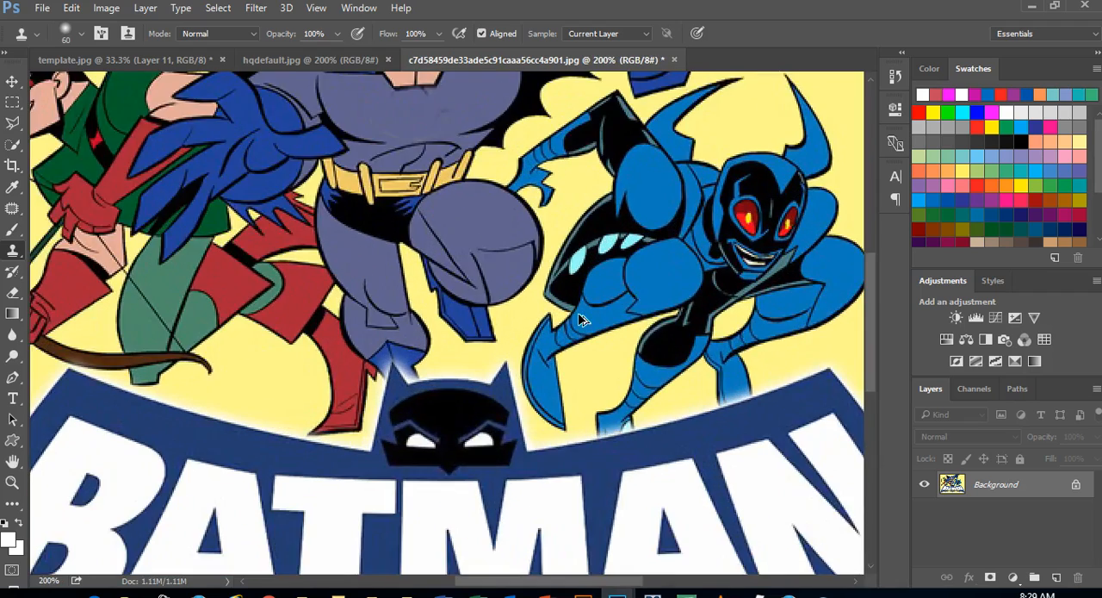
{"action": "key", "text": "ctrl+minus"}
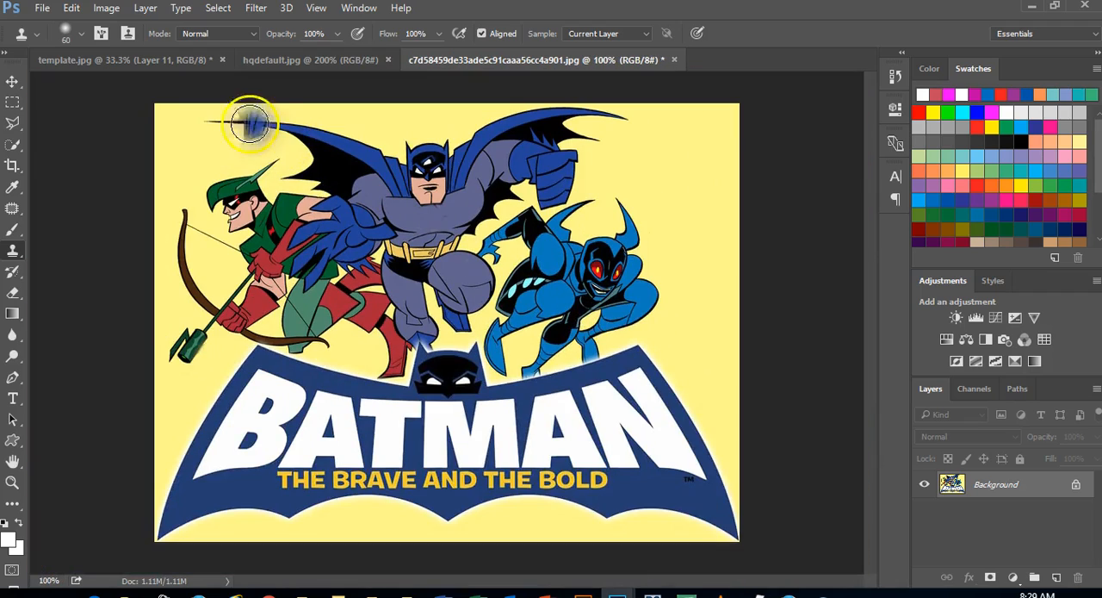
{"action": "left_click", "coordinate": [13, 275]}
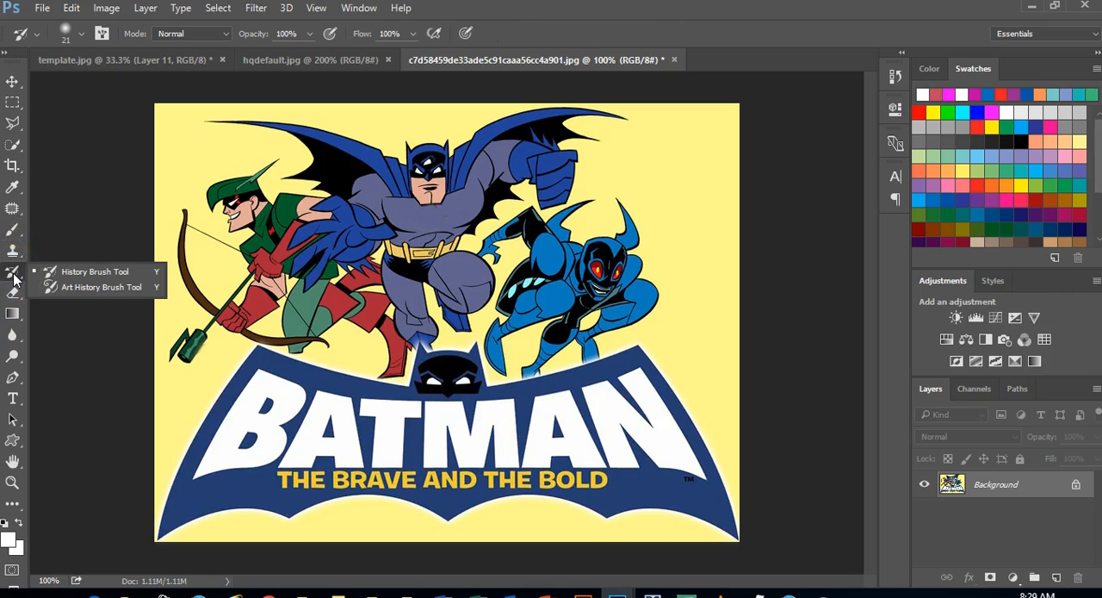
Pick the Eraser tool, and make Layer 7 active in the template.jpg document
{"action": "left_click", "coordinate": [14, 294]}
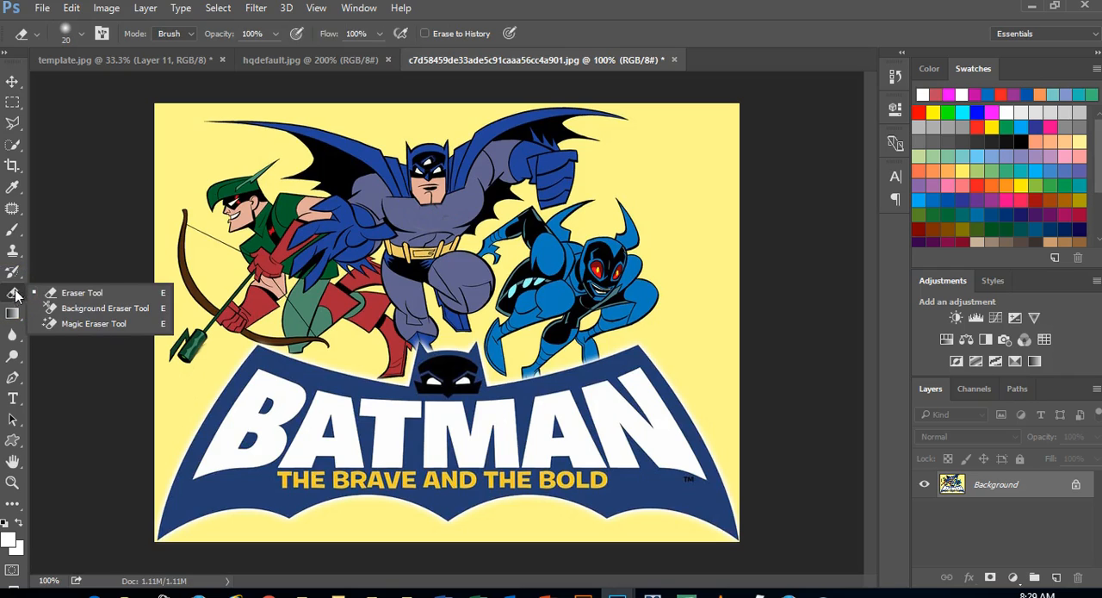
{"action": "left_click", "coordinate": [95, 250]}
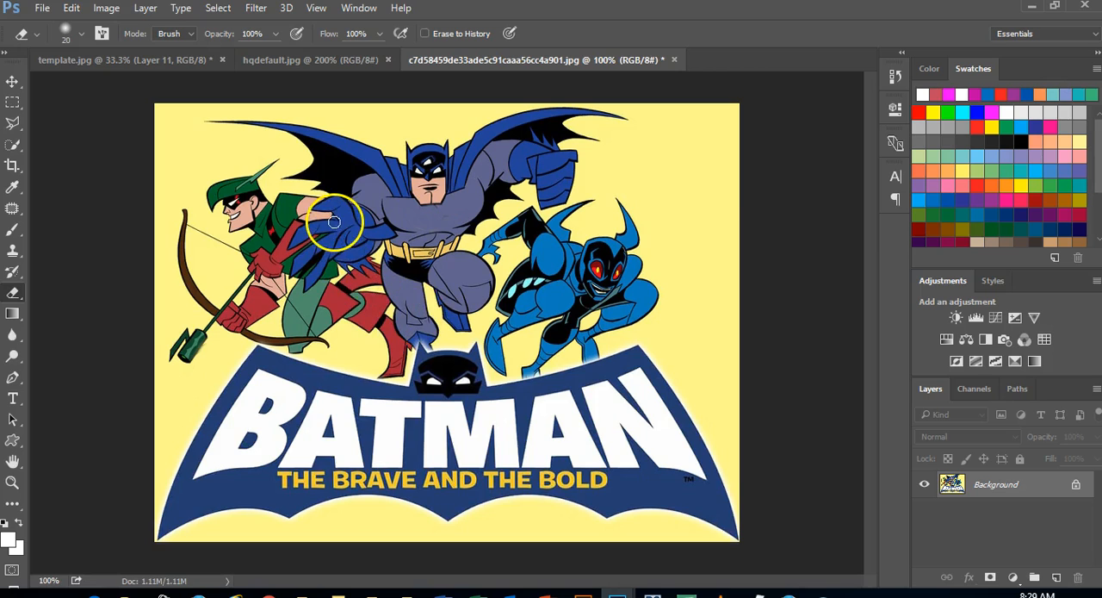
{"action": "left_click", "coordinate": [136, 59]}
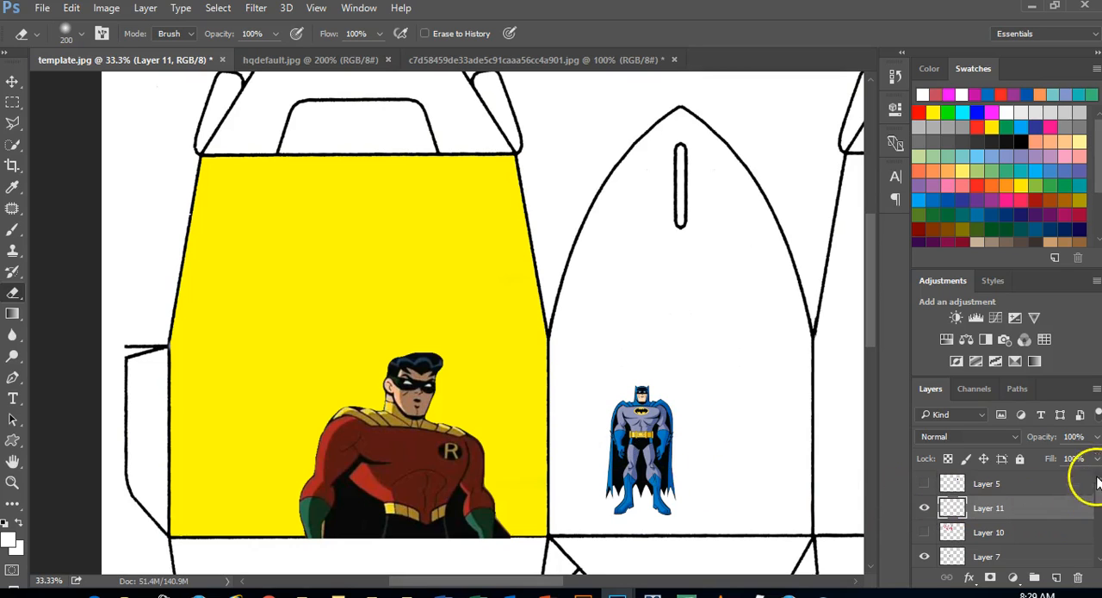
{"action": "left_click", "coordinate": [1009, 559]}
Try erasing the upper half of the small Batman at 100% opacity, and undo the stroke
{"action": "mouse_move", "coordinate": [709, 430]}
{"action": "left_mouse_down"}
{"action": "mouse_move", "coordinate": [667, 402]}
{"action": "mouse_move", "coordinate": [593, 419]}
{"action": "mouse_move", "coordinate": [634, 395]}
{"action": "mouse_move", "coordinate": [643, 398]}
{"action": "mouse_move", "coordinate": [610, 414]}
{"action": "mouse_move", "coordinate": [695, 404]}
{"action": "mouse_move", "coordinate": [598, 432]}
{"action": "mouse_move", "coordinate": [713, 421]}
{"action": "mouse_move", "coordinate": [595, 438]}
{"action": "left_mouse_up"}
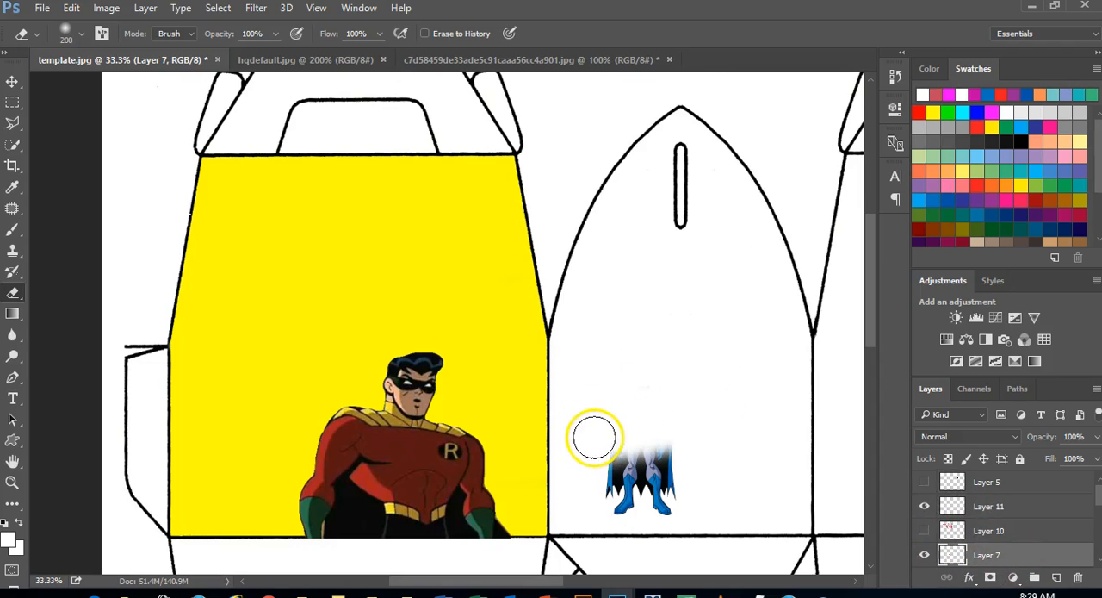
{"action": "key", "text": "ctrl+z"}
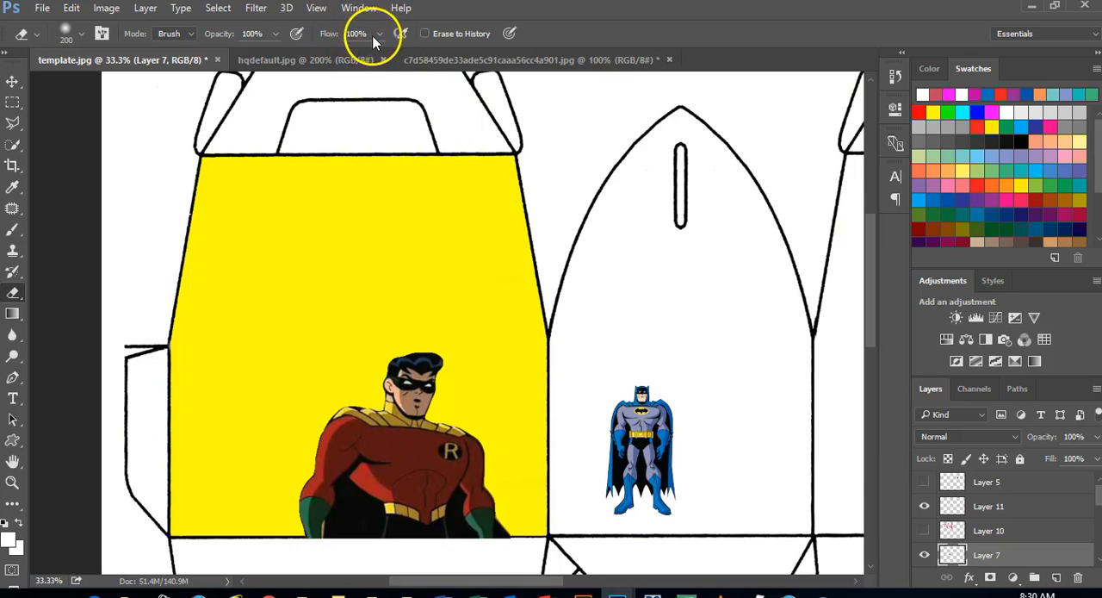
Lower the Eraser's opacity to 21%
{"action": "left_click", "coordinate": [276, 33]}
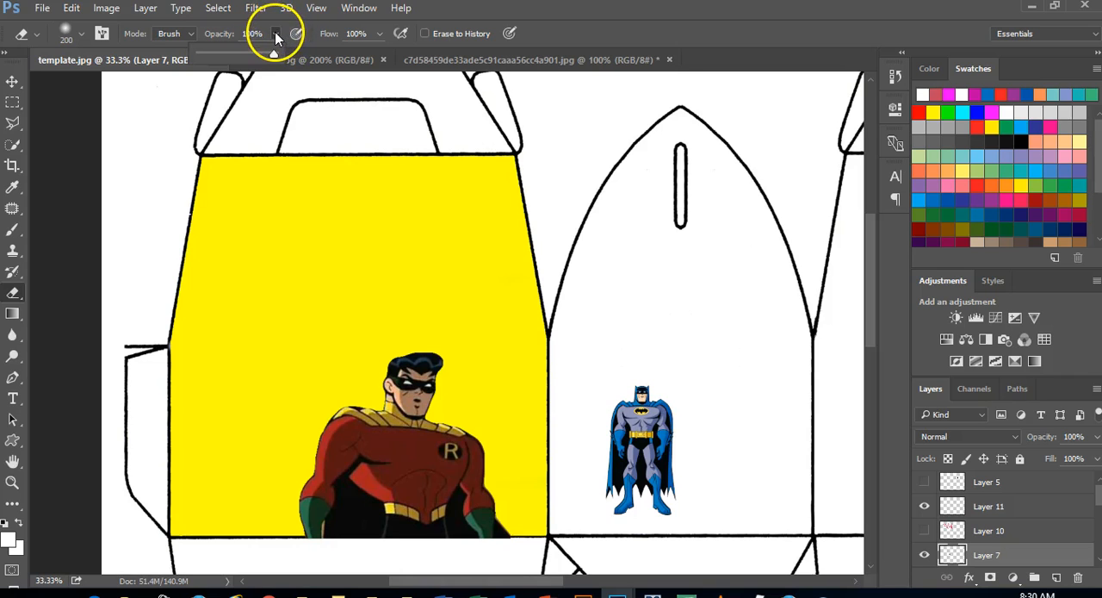
{"action": "left_click_drag", "start_coordinate": [272, 56], "coordinate": [216, 62]}
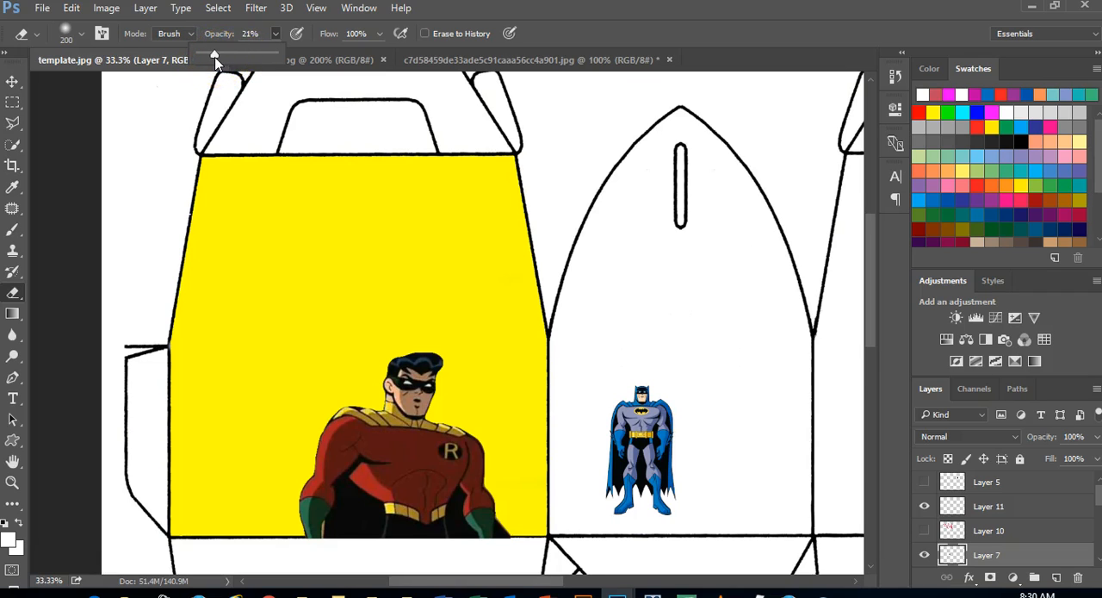
{"action": "left_click", "coordinate": [575, 13]}
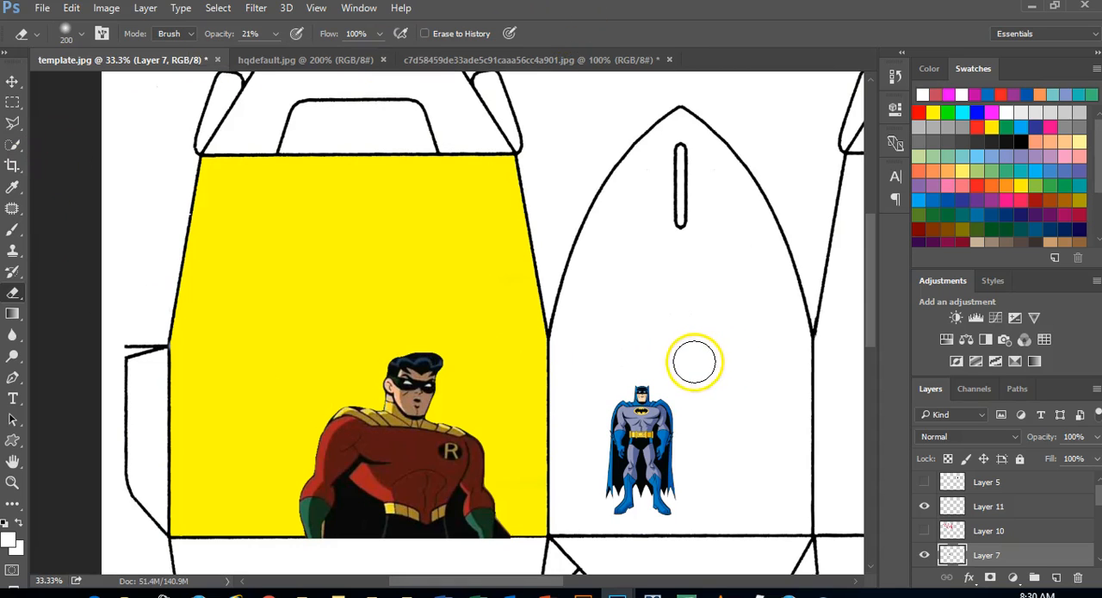
Fade the small Batman from the head down to the thighs on Layer 7 with repeated size 200 Eraser strokes
{"action": "left_click", "coordinate": [12, 482]}
{"action": "left_click", "coordinate": [677, 440]}
{"action": "left_click", "coordinate": [670, 439]}
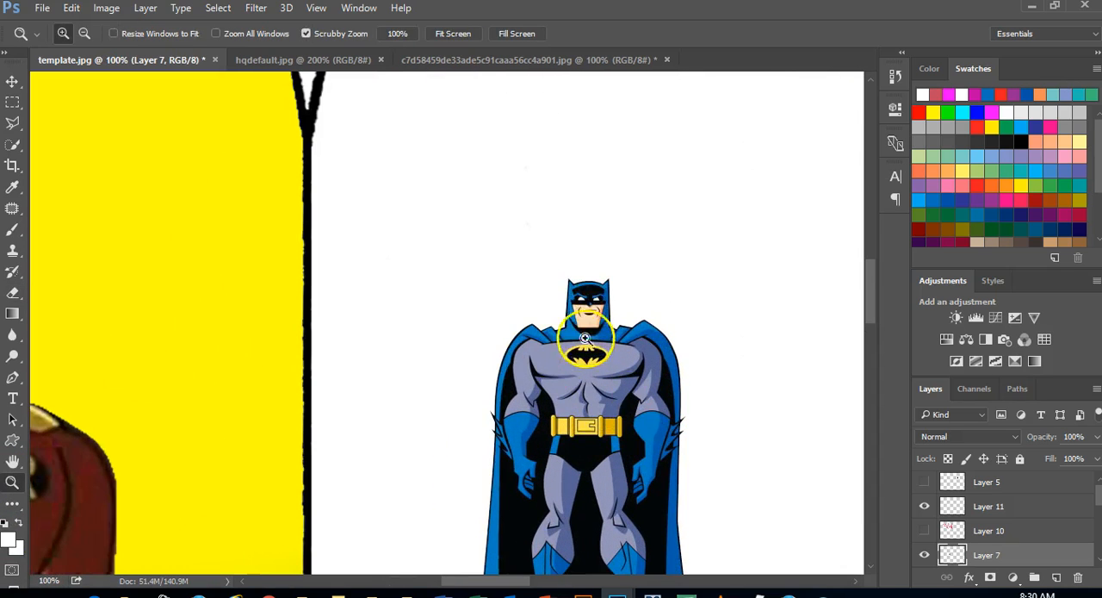
{"action": "left_click", "coordinate": [12, 295]}
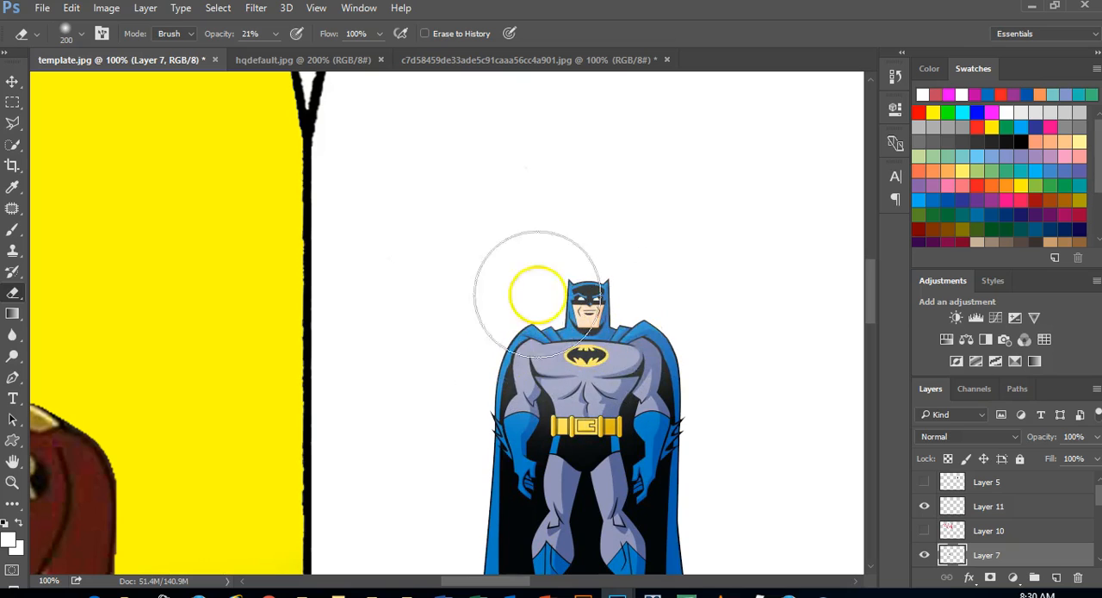
{"action": "mouse_move", "coordinate": [623, 298]}
{"action": "left_mouse_down"}
{"action": "mouse_move", "coordinate": [583, 266]}
{"action": "mouse_move", "coordinate": [601, 271]}
{"action": "left_mouse_up"}
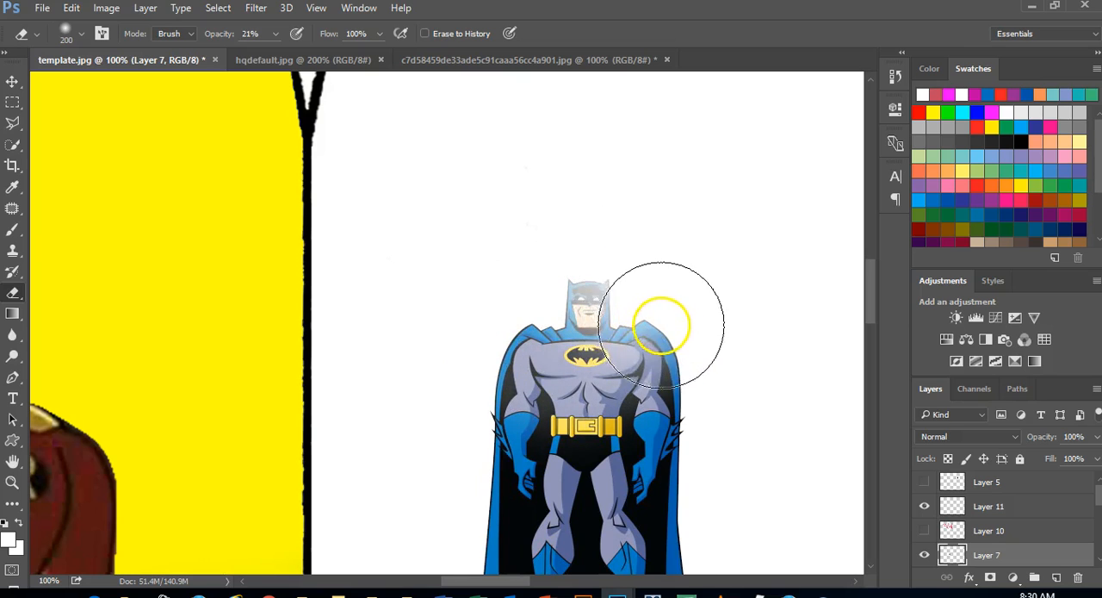
{"action": "mouse_move", "coordinate": [484, 342]}
{"action": "left_mouse_down"}
{"action": "mouse_move", "coordinate": [601, 356]}
{"action": "mouse_move", "coordinate": [639, 305]}
{"action": "mouse_move", "coordinate": [612, 290]}
{"action": "mouse_move", "coordinate": [573, 351]}
{"action": "mouse_move", "coordinate": [648, 362]}
{"action": "mouse_move", "coordinate": [673, 377]}
{"action": "mouse_move", "coordinate": [666, 388]}
{"action": "mouse_move", "coordinate": [484, 399]}
{"action": "mouse_move", "coordinate": [654, 398]}
{"action": "mouse_move", "coordinate": [700, 411]}
{"action": "mouse_move", "coordinate": [694, 435]}
{"action": "mouse_move", "coordinate": [625, 418]}
{"action": "mouse_move", "coordinate": [506, 439]}
{"action": "mouse_move", "coordinate": [499, 425]}
{"action": "mouse_move", "coordinate": [618, 442]}
{"action": "mouse_move", "coordinate": [683, 433]}
{"action": "mouse_move", "coordinate": [702, 406]}
{"action": "mouse_move", "coordinate": [675, 351]}
{"action": "mouse_move", "coordinate": [650, 406]}
{"action": "mouse_move", "coordinate": [483, 475]}
{"action": "mouse_move", "coordinate": [662, 462]}
{"action": "mouse_move", "coordinate": [698, 474]}
{"action": "mouse_move", "coordinate": [706, 492]}
{"action": "mouse_move", "coordinate": [647, 468]}
{"action": "mouse_move", "coordinate": [544, 455]}
{"action": "mouse_move", "coordinate": [497, 455]}
{"action": "mouse_move", "coordinate": [468, 474]}
{"action": "mouse_move", "coordinate": [603, 438]}
{"action": "mouse_move", "coordinate": [645, 413]}
{"action": "mouse_move", "coordinate": [761, 440]}
{"action": "mouse_move", "coordinate": [911, 388]}
{"action": "left_mouse_up"}
{"action": "left_click_drag", "start_coordinate": [869, 294], "coordinate": [874, 311]}
{"action": "mouse_move", "coordinate": [700, 255]}
{"action": "left_mouse_down"}
{"action": "mouse_move", "coordinate": [561, 251]}
{"action": "mouse_move", "coordinate": [633, 252]}
{"action": "mouse_move", "coordinate": [623, 274]}
{"action": "mouse_move", "coordinate": [677, 252]}
{"action": "mouse_move", "coordinate": [537, 310]}
{"action": "mouse_move", "coordinate": [643, 279]}
{"action": "mouse_move", "coordinate": [631, 243]}
{"action": "mouse_move", "coordinate": [574, 233]}
{"action": "mouse_move", "coordinate": [588, 301]}
{"action": "mouse_move", "coordinate": [674, 273]}
{"action": "mouse_move", "coordinate": [734, 318]}
{"action": "left_mouse_up"}
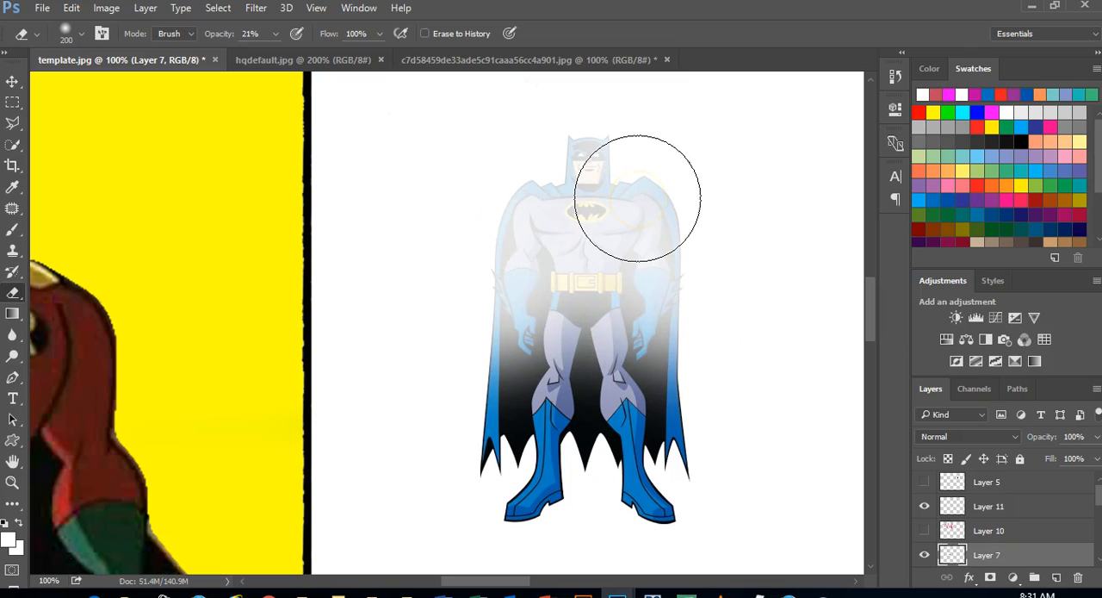
{"action": "left_click", "coordinate": [641, 273]}
{"action": "left_click", "coordinate": [657, 324]}
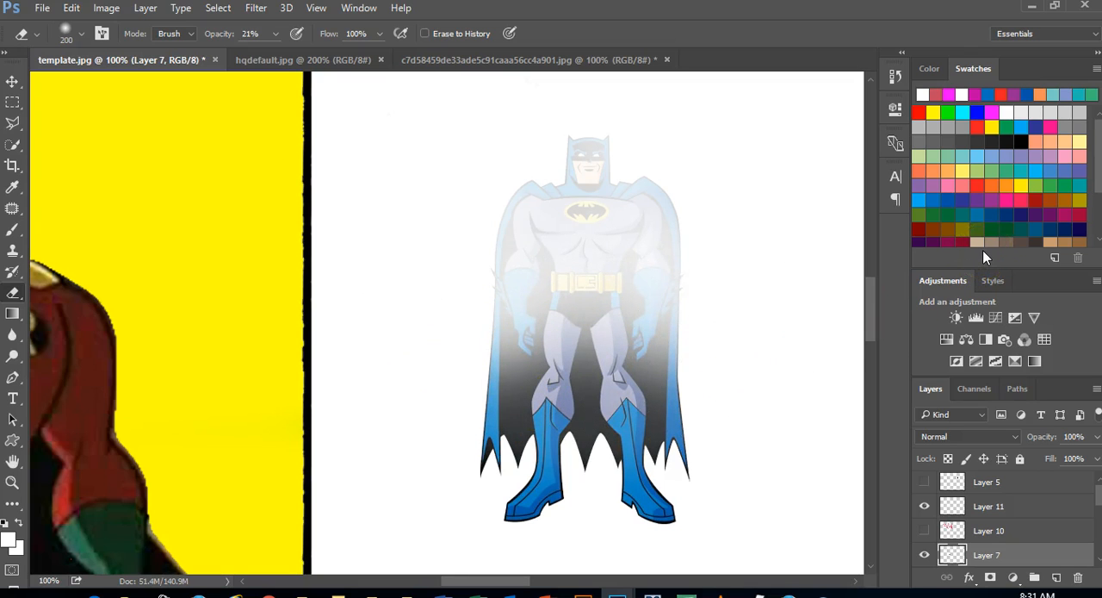
Step back and forth through the latest erase strokes on the faded Batman, undoing and redoing them
{"action": "key", "text": "ctrl+alt+z"}
{"action": "key", "text": "ctrl+alt+z"}
{"action": "key", "text": "ctrl+alt+z"}
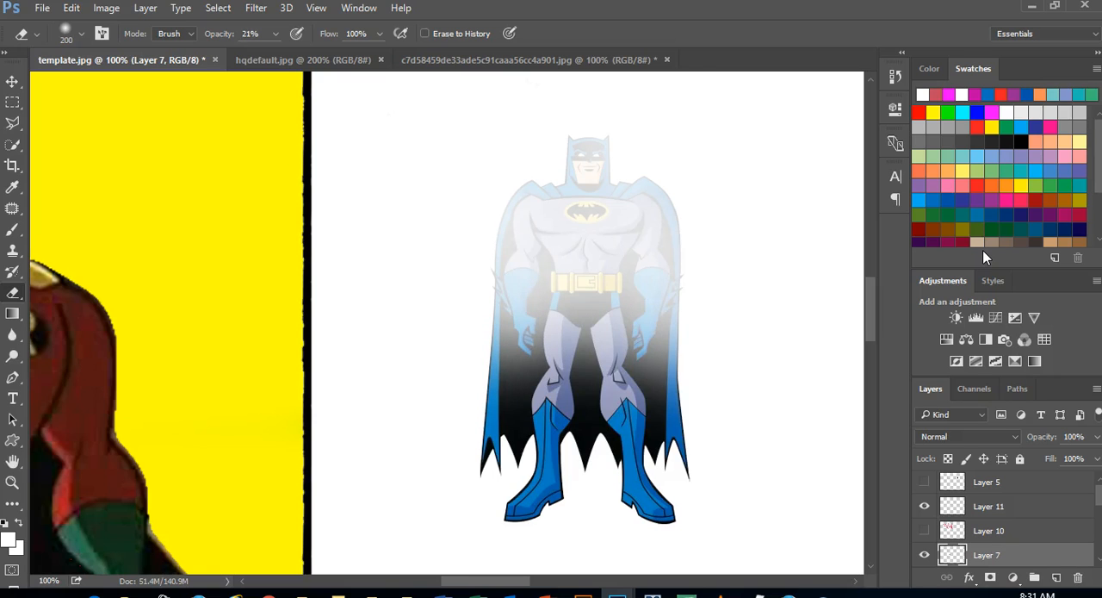
{"action": "key", "text": "ctrl+alt+z"}
{"action": "key", "text": "ctrl+alt+z"}
{"action": "key", "text": "ctrl+alt+z"}
{"action": "key", "text": "ctrl+z"}
{"action": "key", "text": "ctrl+z"}
{"action": "key", "text": "ctrl+z"}
{"action": "key", "text": "ctrl+z"}
{"action": "key", "text": "ctrl+alt+z"}
{"action": "key", "text": "ctrl+alt+z"}
{"action": "key", "text": "ctrl+z"}
{"action": "key", "text": "ctrl+z"}
{"action": "key", "text": "ctrl+z"}
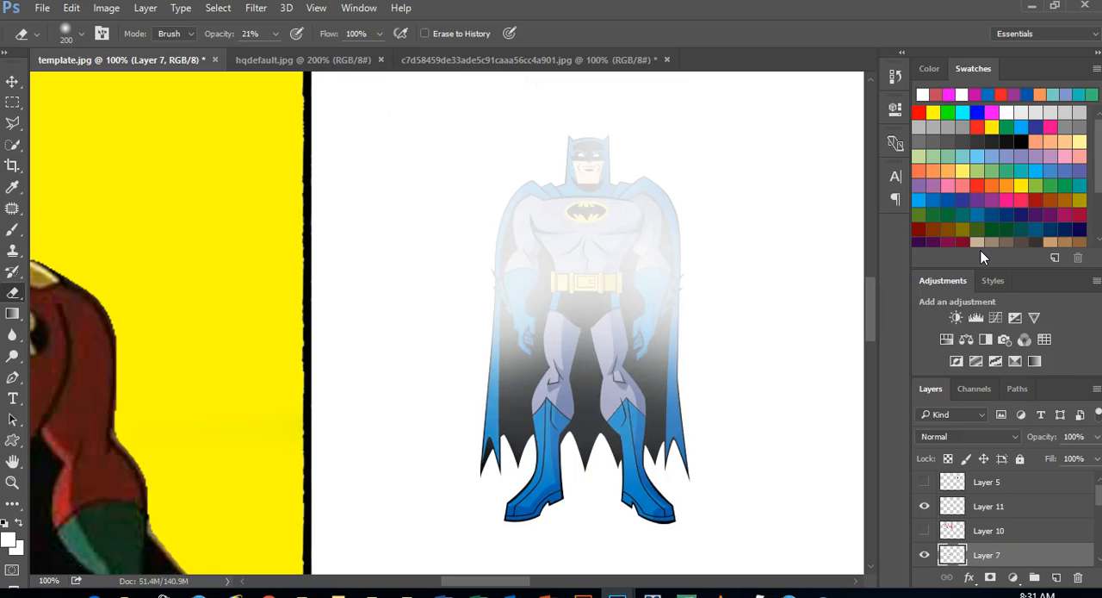
On the Background copy layer, select the inside of the white box panel beside the pointed one with the Magic Wand at tolerance 32
{"action": "left_click", "coordinate": [13, 314]}
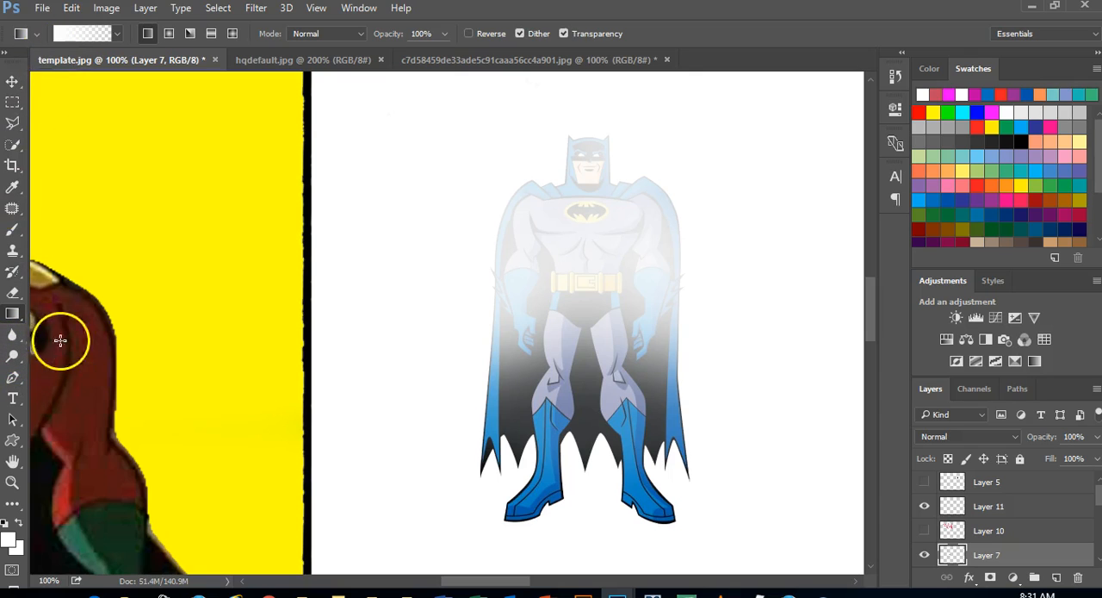
{"action": "left_click_drag", "start_coordinate": [874, 313], "coordinate": [873, 244]}
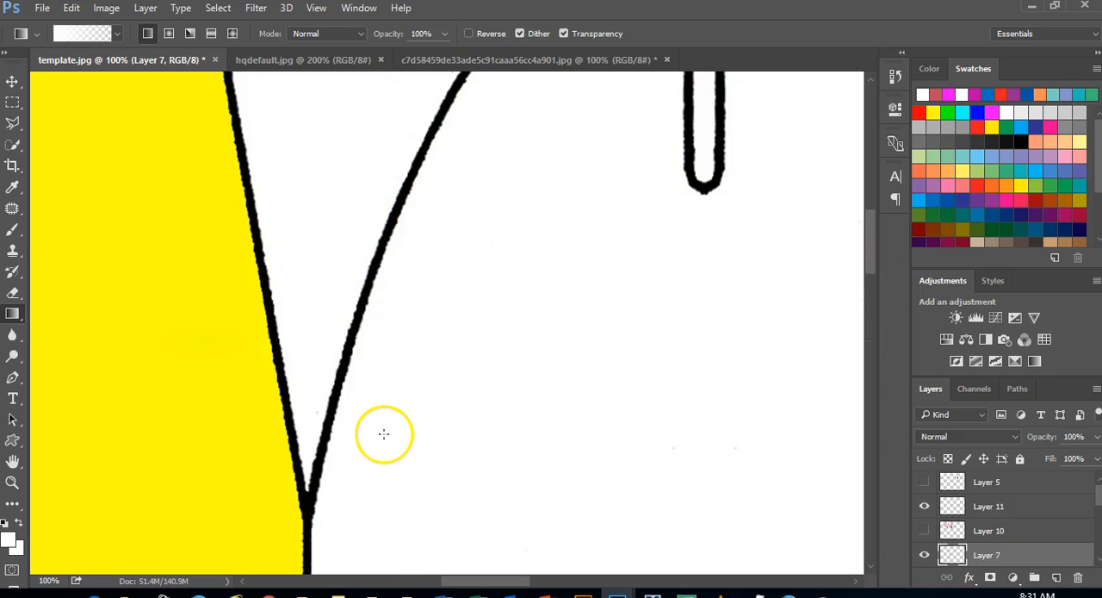
{"action": "key", "text": "ctrl+minus"}
{"action": "key", "text": "ctrl+minus"}
{"action": "key", "text": "ctrl+minus"}
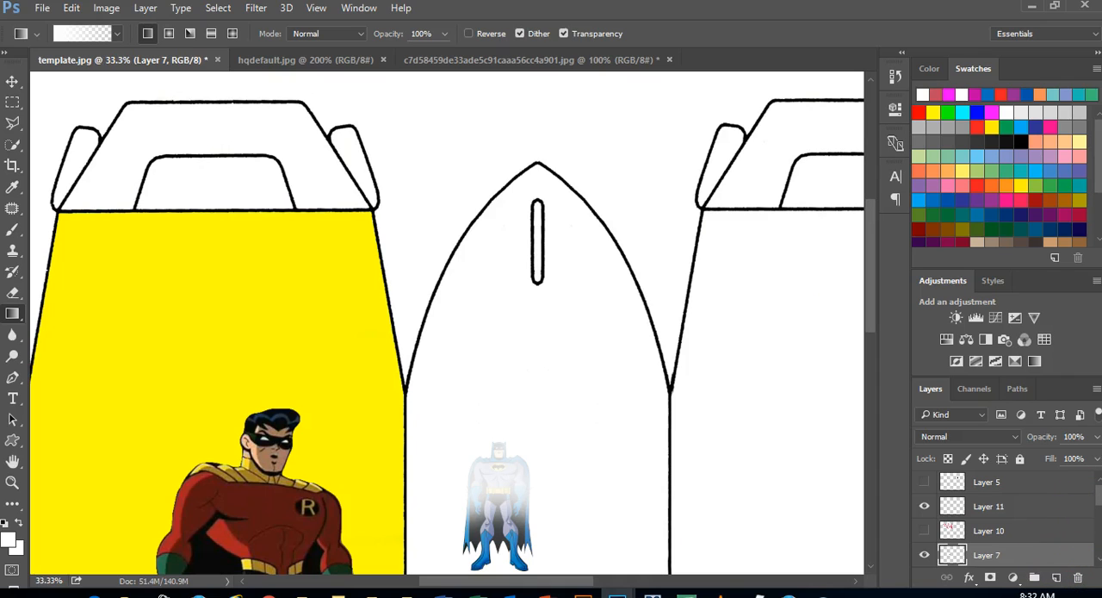
{"action": "scroll", "coordinate": [1098, 508], "scroll_direction": "down", "scroll_amount": 3}
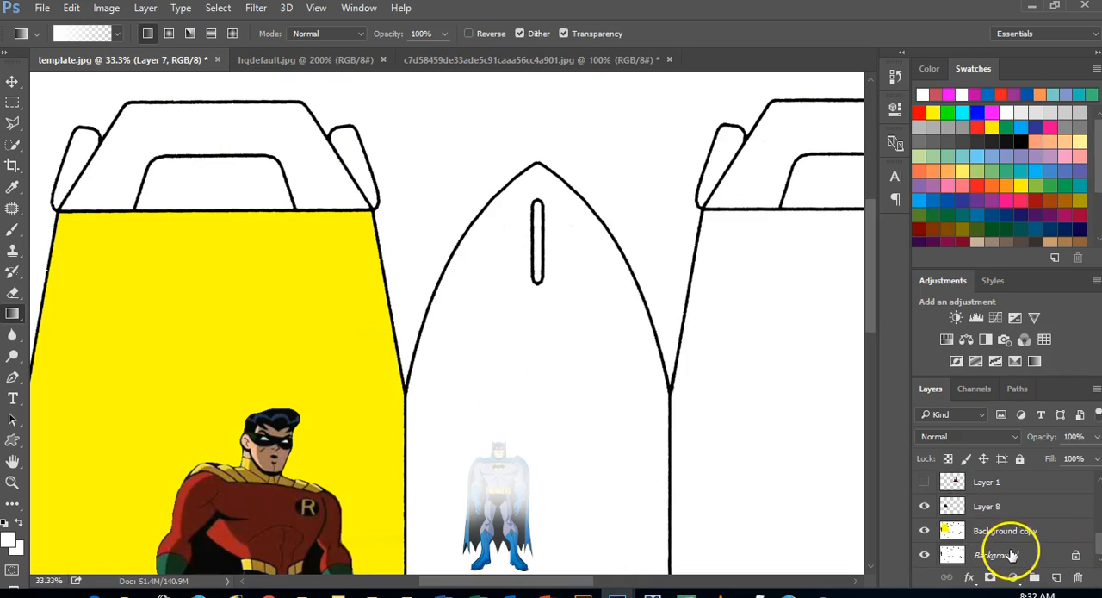
{"action": "left_click", "coordinate": [1011, 536]}
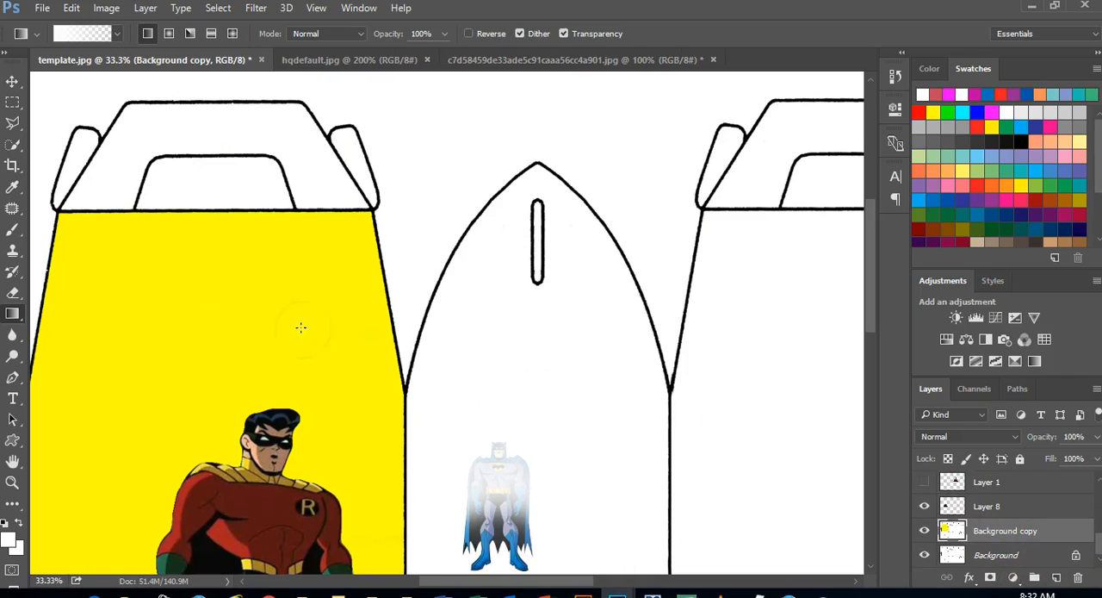
{"action": "left_click", "coordinate": [13, 145]}
{"action": "left_click", "coordinate": [71, 161]}
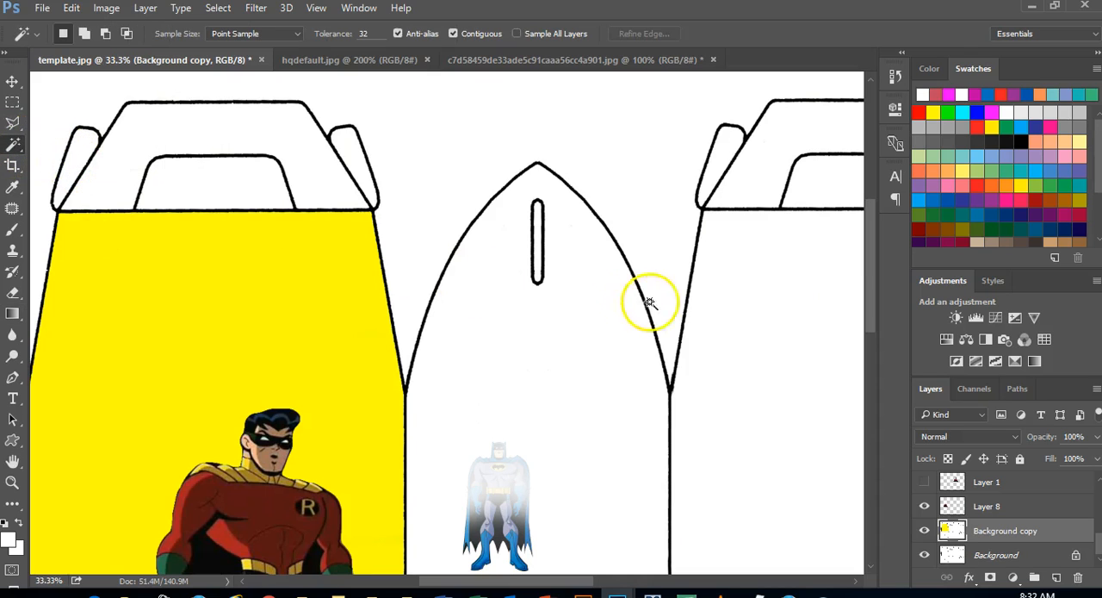
{"action": "left_click", "coordinate": [744, 290]}
{"action": "left_click_drag", "start_coordinate": [435, 580], "coordinate": [506, 574]}
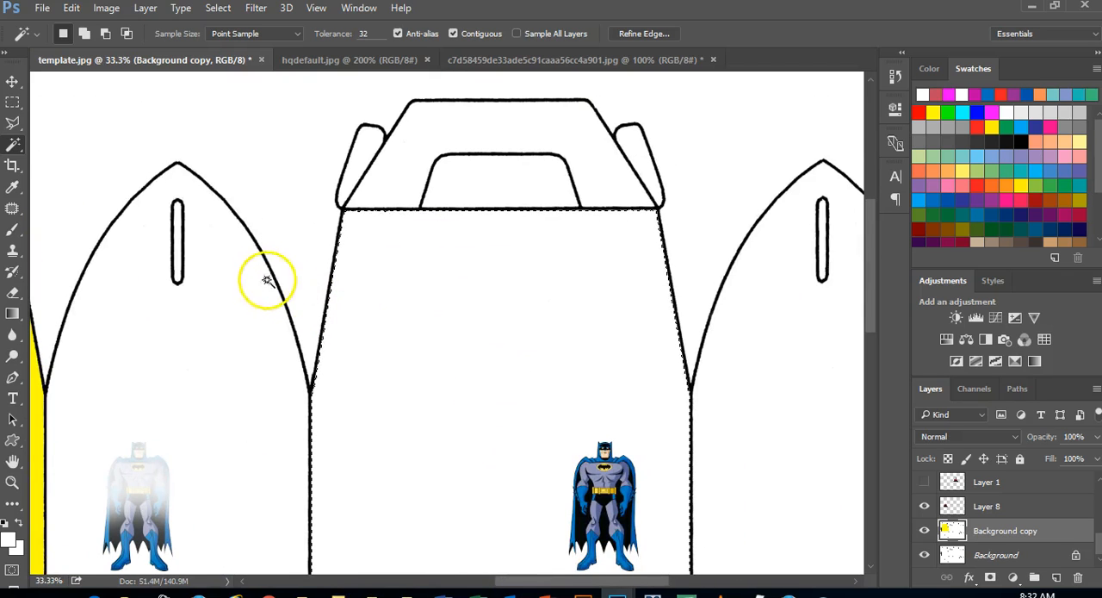
With the Gradient tool active, choose red ed1515 and swap the colours so that it becomes the background colour
{"action": "left_click", "coordinate": [12, 313]}
{"action": "left_click", "coordinate": [8, 540]}
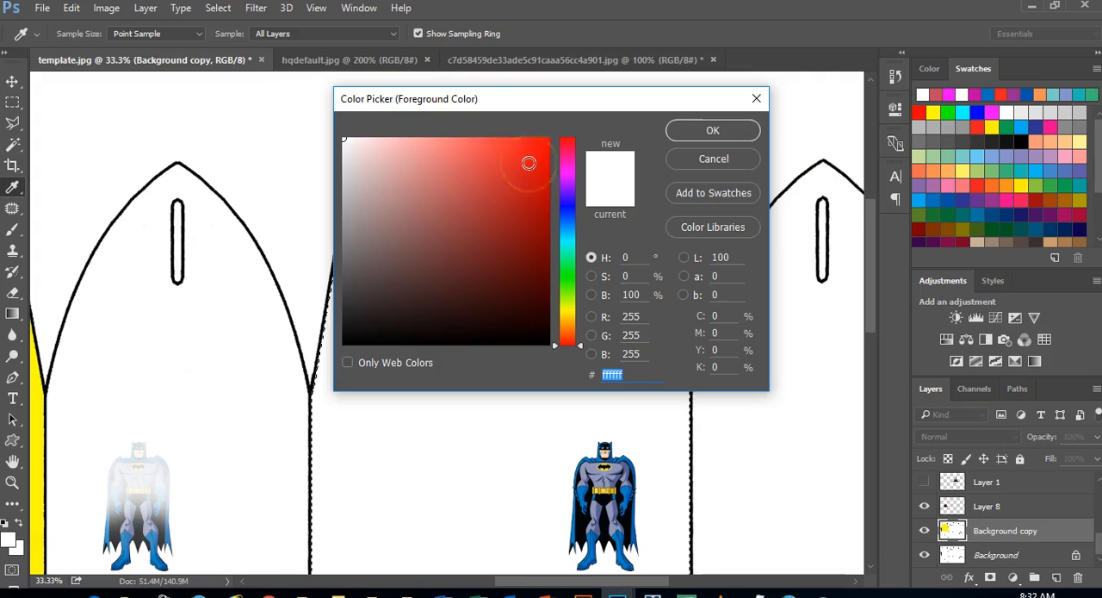
{"action": "left_click", "coordinate": [531, 152]}
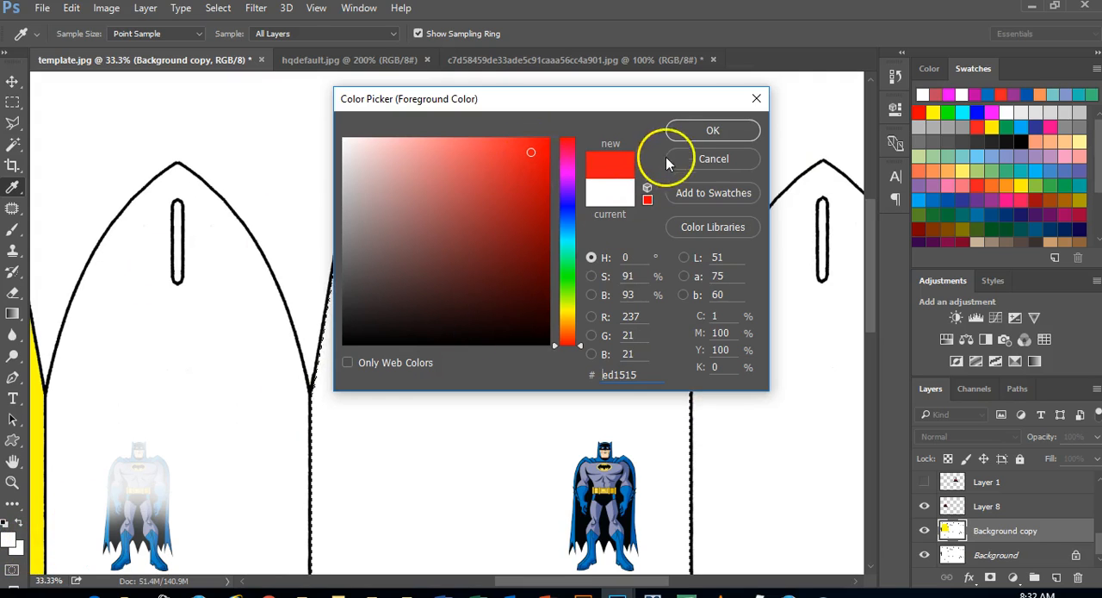
{"action": "left_click", "coordinate": [681, 130]}
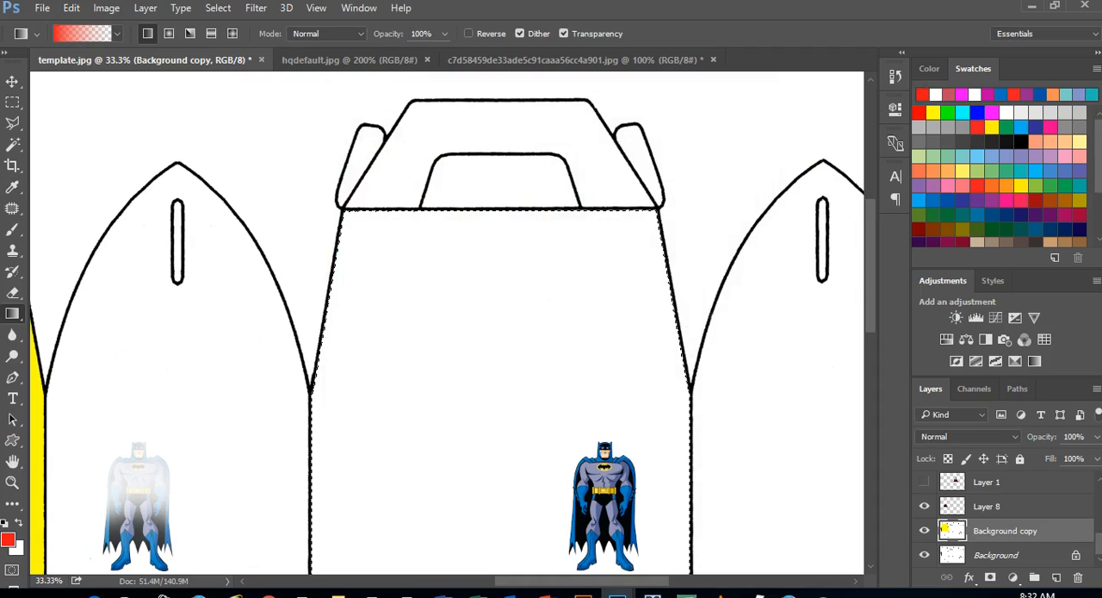
{"action": "left_click", "coordinate": [19, 524]}
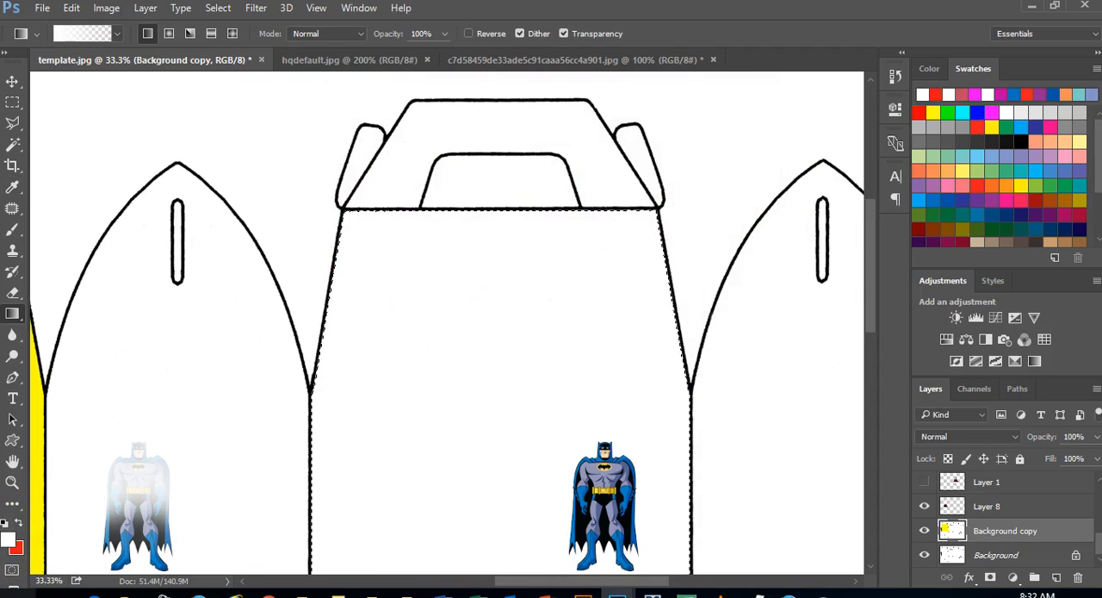
Set the foreground colour to yellow eef617
{"action": "left_click", "coordinate": [11, 539]}
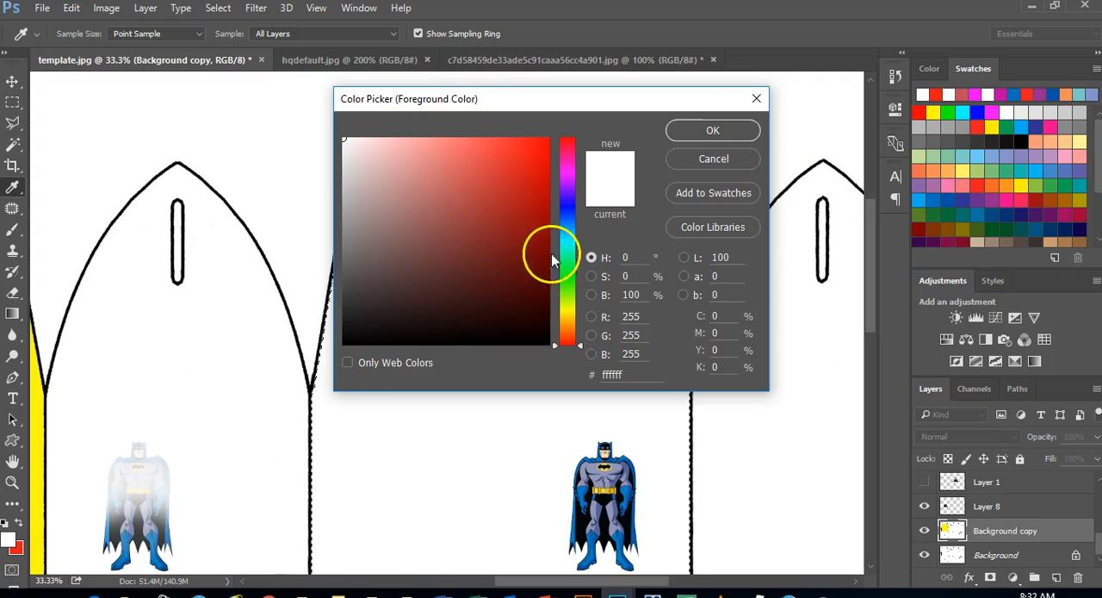
{"action": "left_click", "coordinate": [572, 310]}
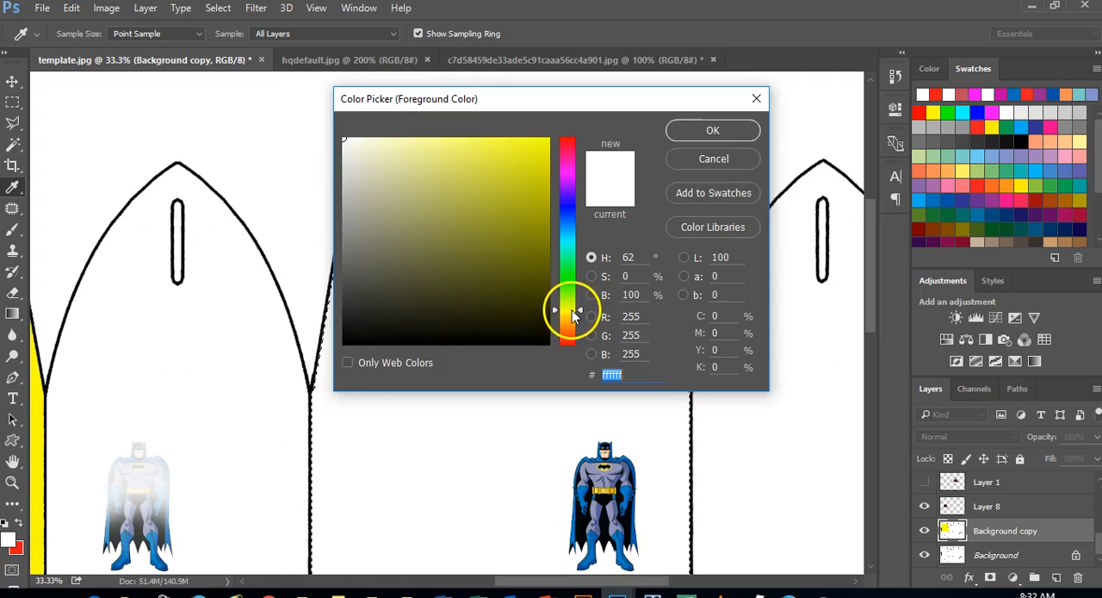
{"action": "left_click", "coordinate": [531, 146]}
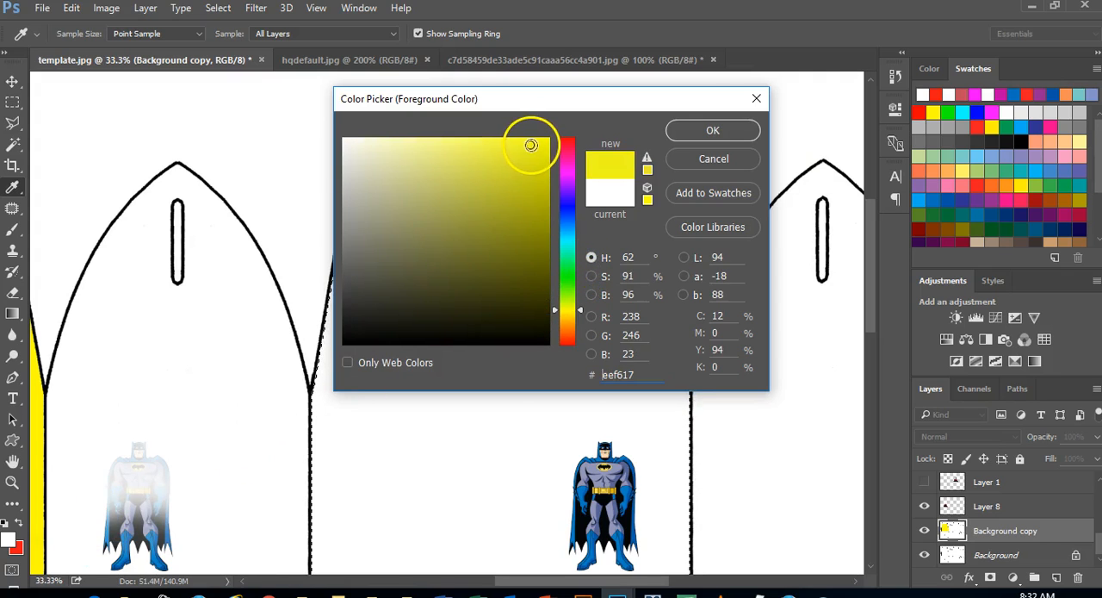
{"action": "left_click", "coordinate": [680, 127]}
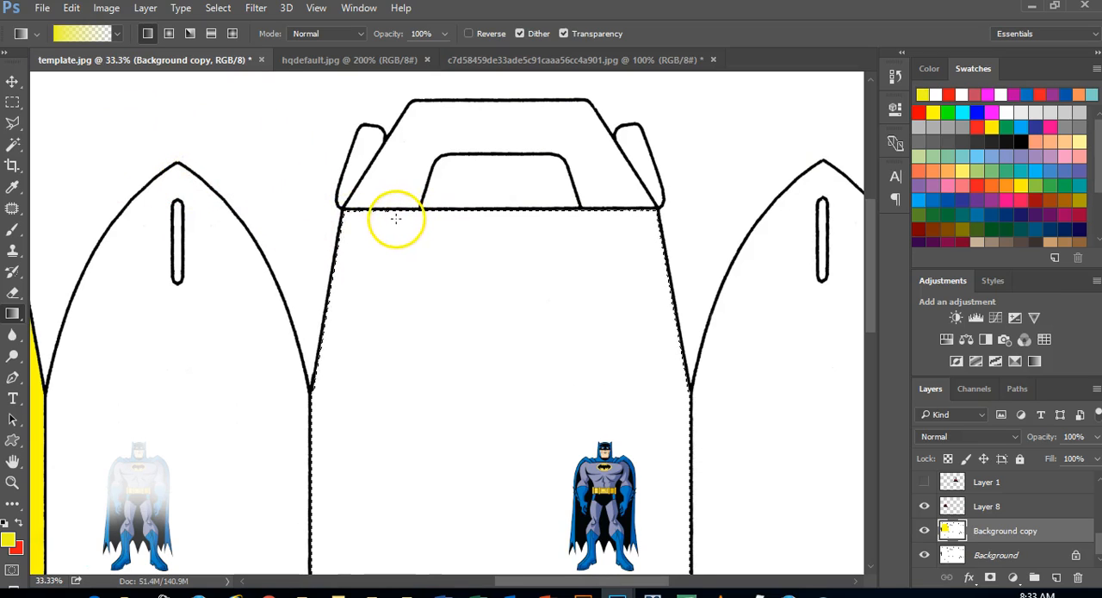
Set the gradient to the Foreground to Background preset, running from yellow to red
{"action": "left_click", "coordinate": [118, 34]}
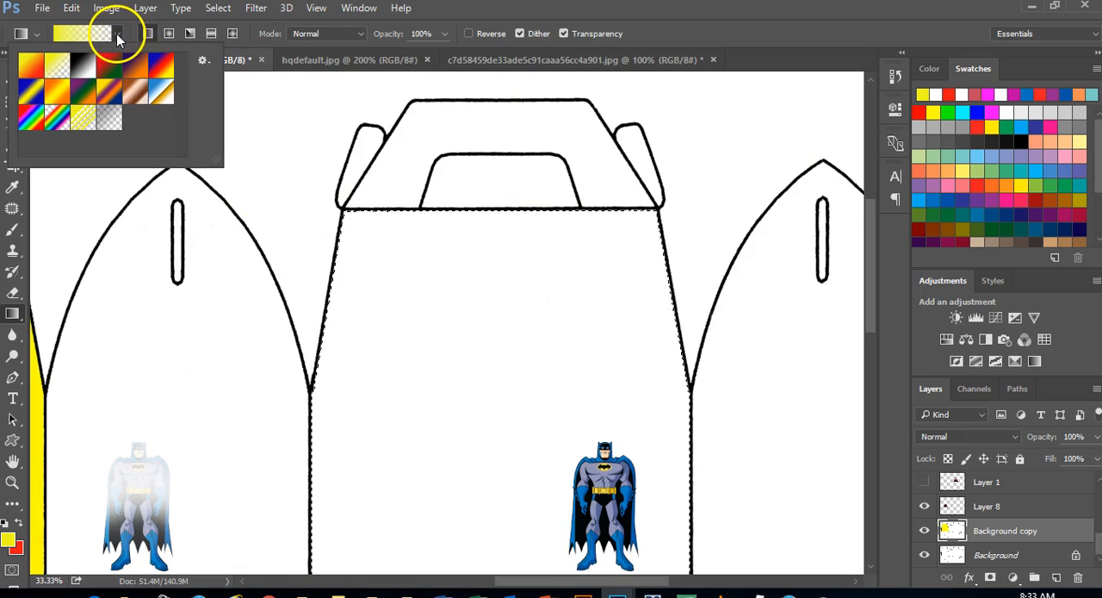
{"action": "left_click", "coordinate": [31, 67]}
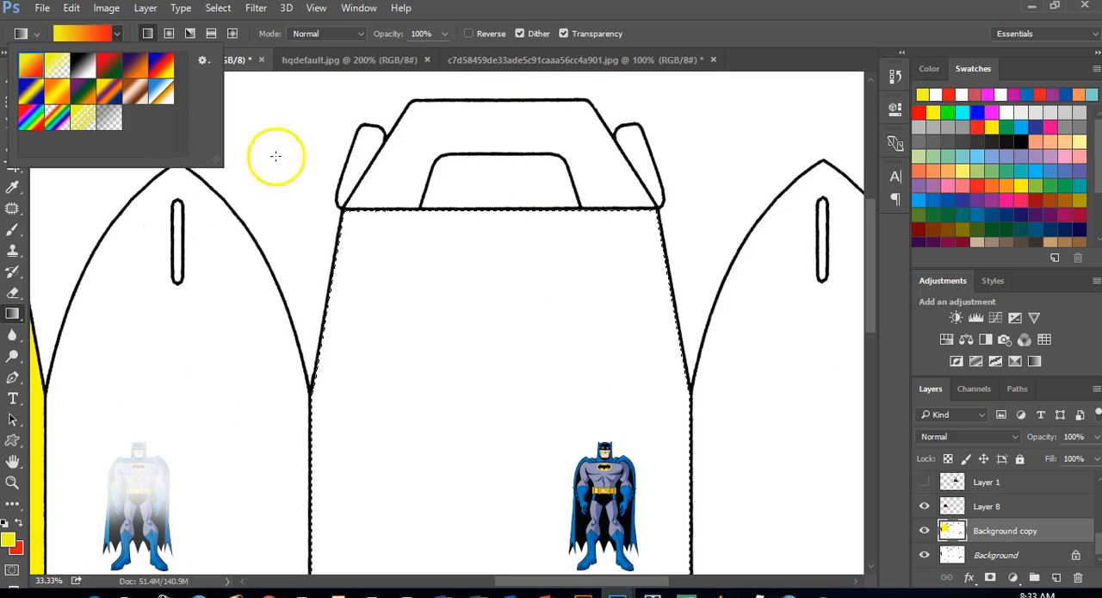
{"action": "left_click", "coordinate": [687, 22]}
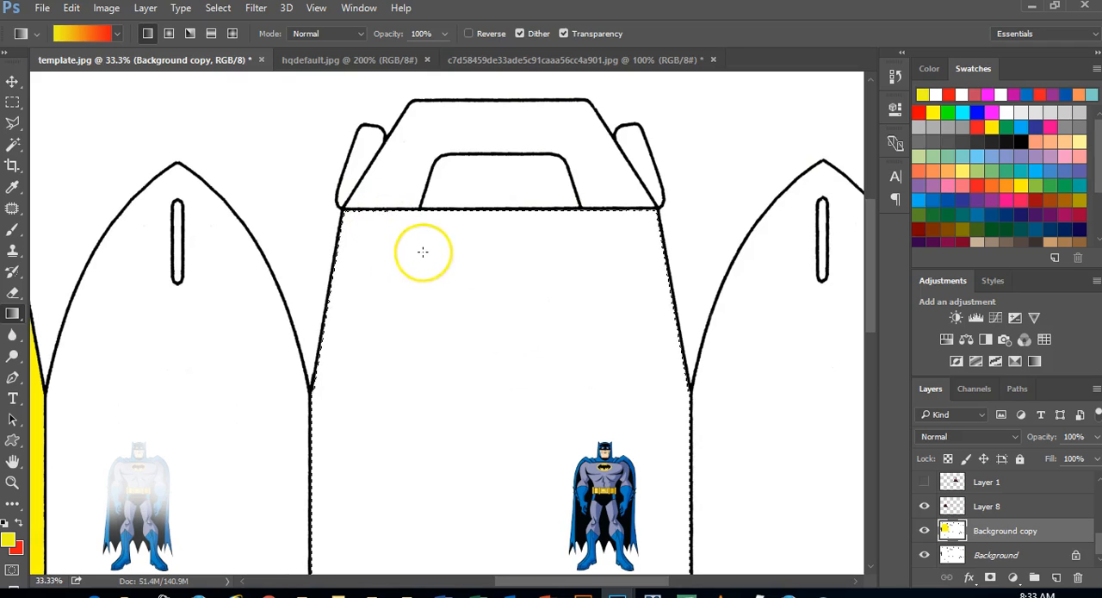
Try diagonal yellow-to-red gradients in different directions across the selected panel, undoing each one
{"action": "left_click_drag", "start_coordinate": [383, 228], "coordinate": [474, 490]}
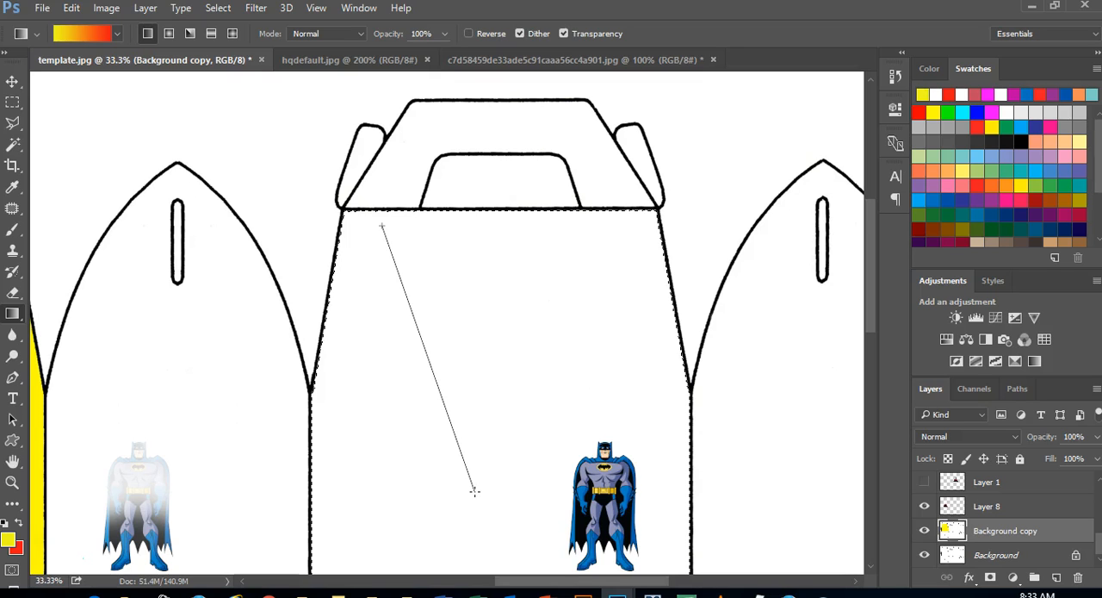
{"action": "left_click_drag", "start_coordinate": [473, 490], "coordinate": [475, 491]}
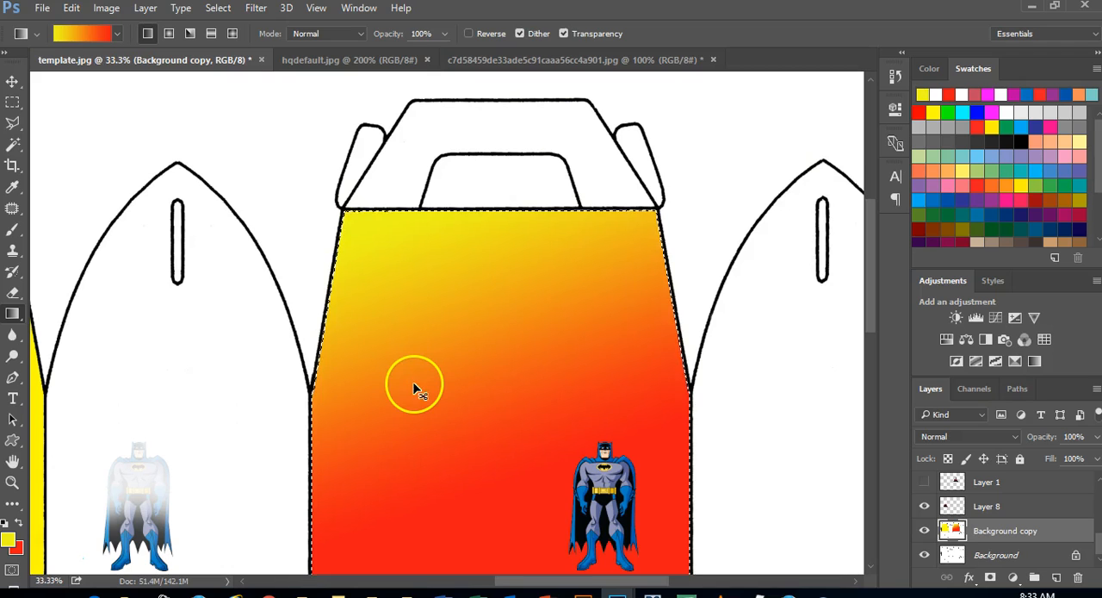
{"action": "key", "text": "ctrl+z"}
{"action": "left_click_drag", "start_coordinate": [317, 347], "coordinate": [438, 563]}
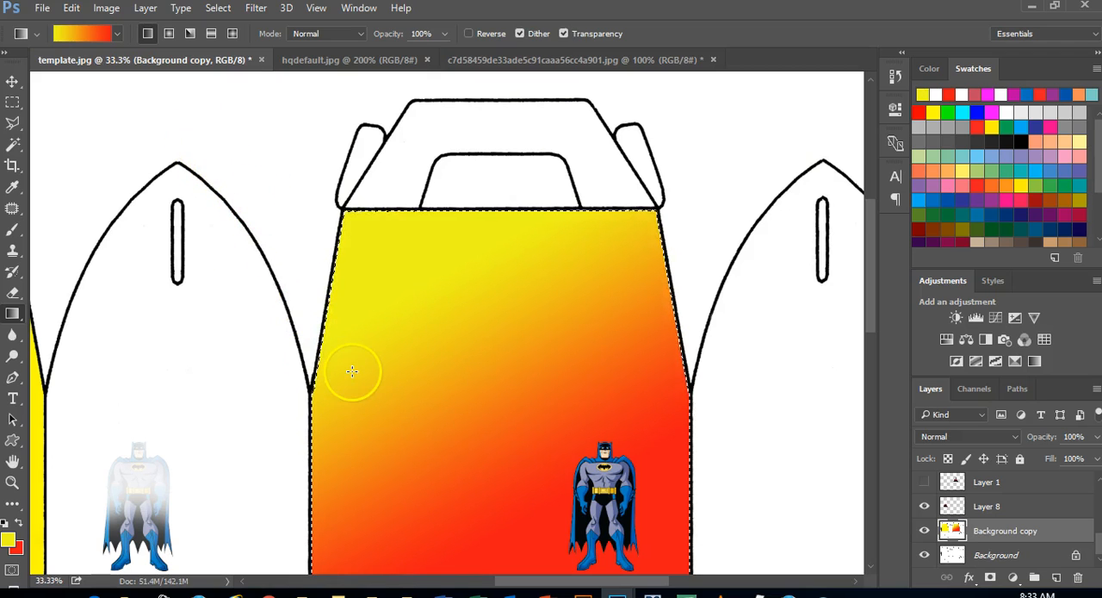
{"action": "key", "text": "ctrl+z"}
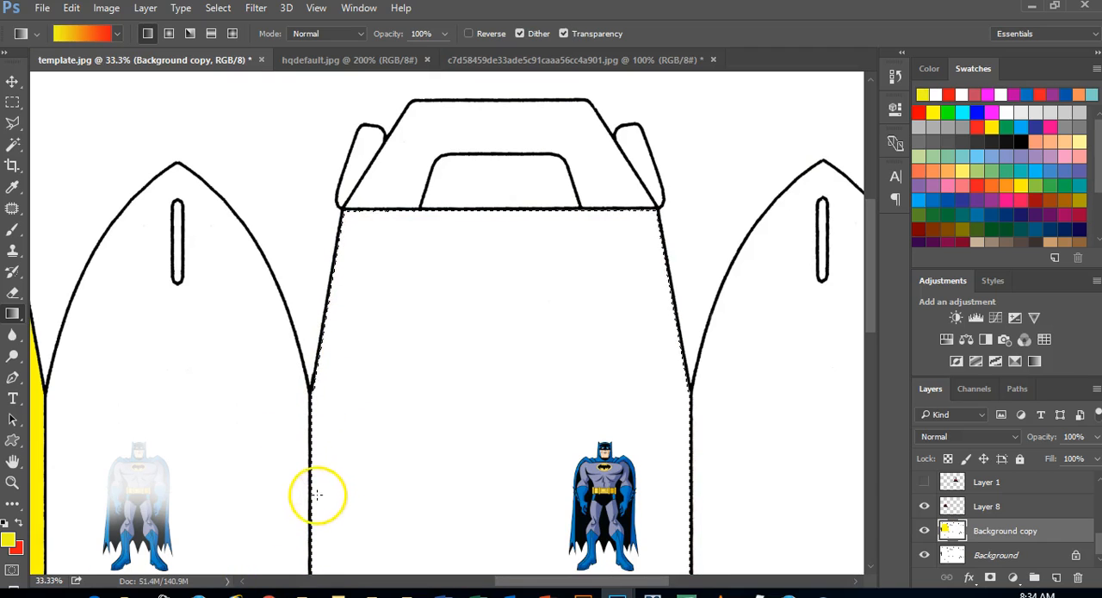
{"action": "left_click_drag", "start_coordinate": [237, 482], "coordinate": [408, 278]}
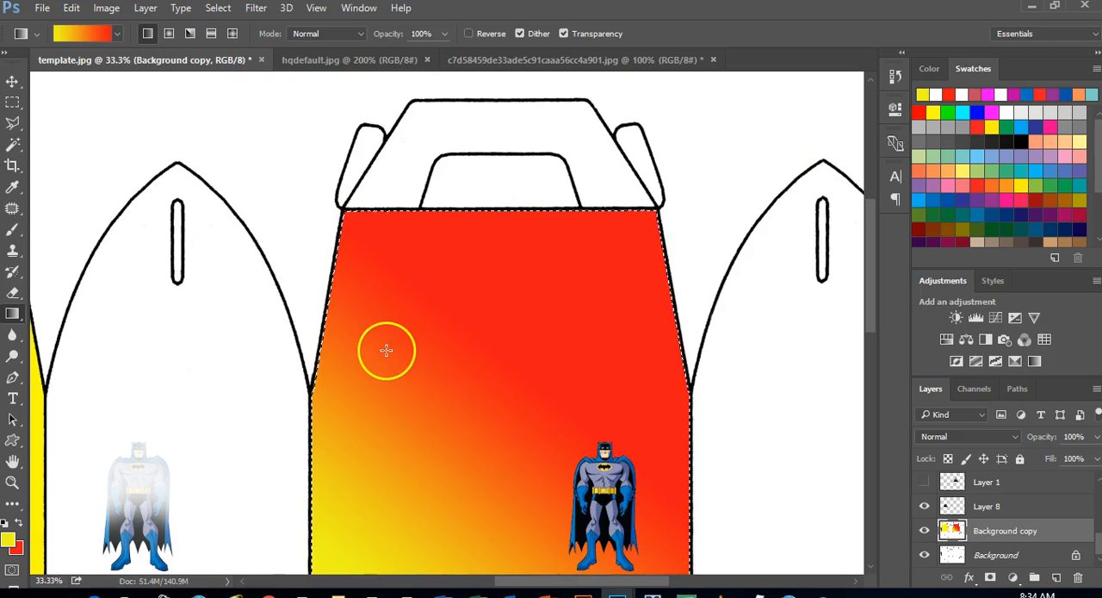
{"action": "key", "text": "ctrl+z"}
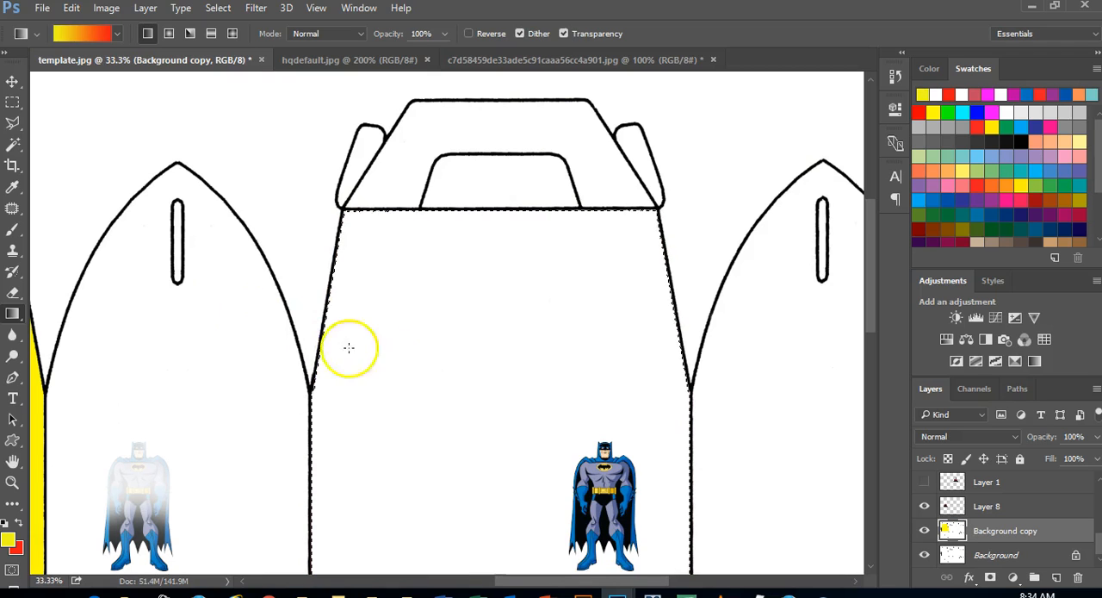
Fill the selected panel with upward yellow-to-red linear gradients, trying a medium, a short and a long blend
{"action": "left_click_drag", "start_coordinate": [459, 441], "coordinate": [459, 332]}
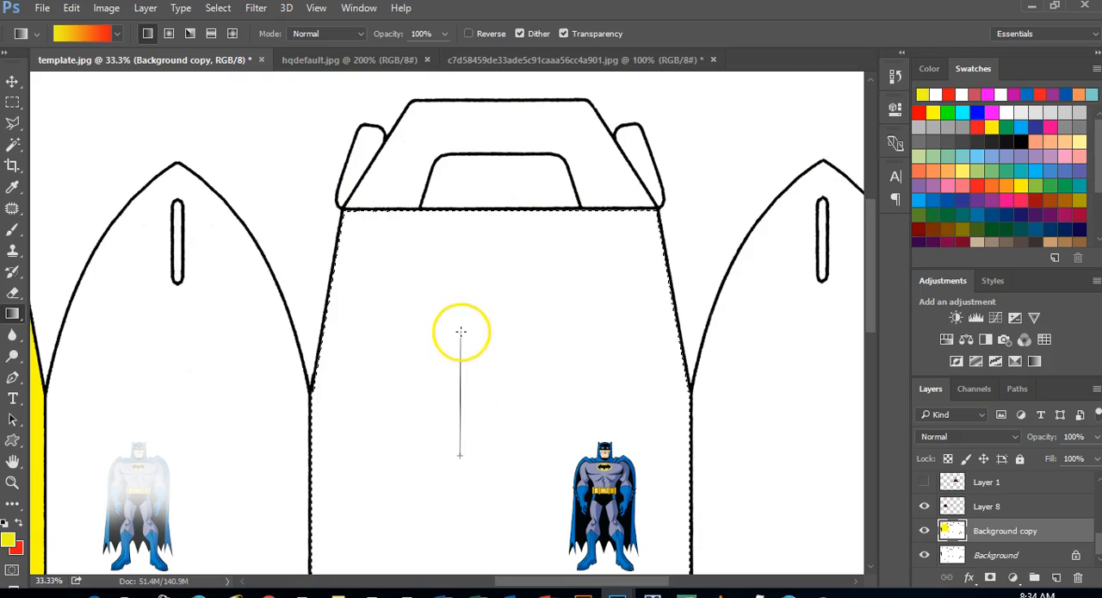
{"action": "left_click", "coordinate": [460, 317]}
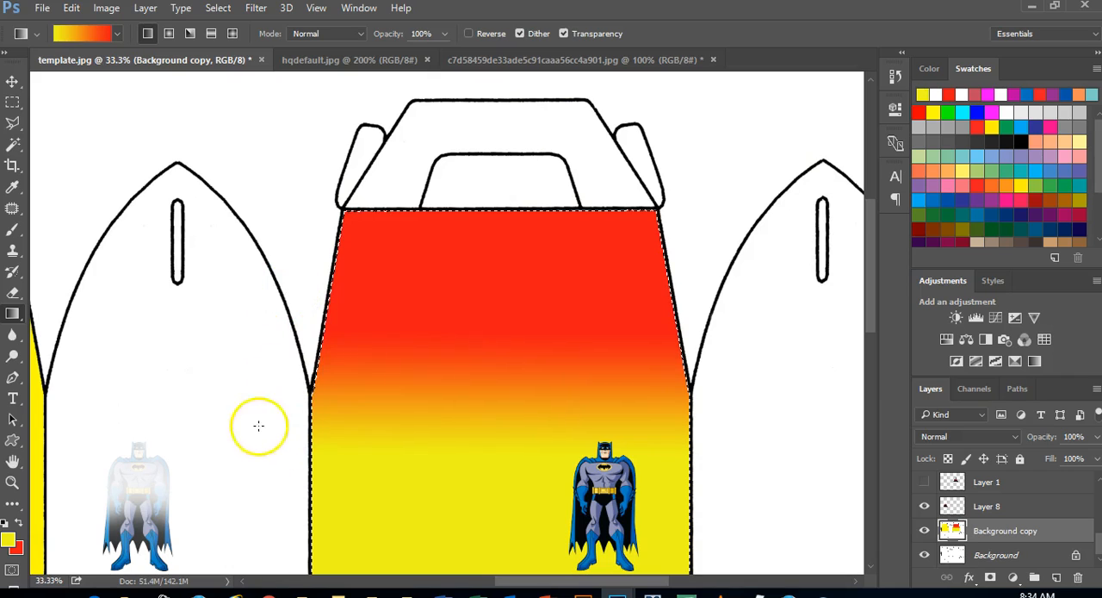
{"action": "left_click_drag", "start_coordinate": [255, 461], "coordinate": [257, 410]}
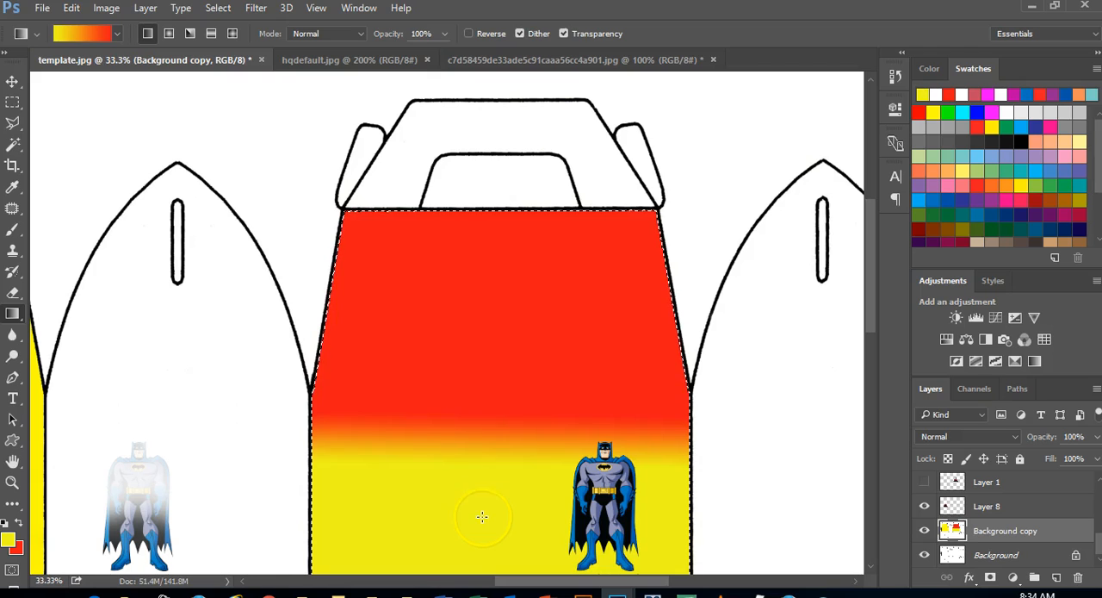
{"action": "left_click_drag", "start_coordinate": [478, 547], "coordinate": [487, 124]}
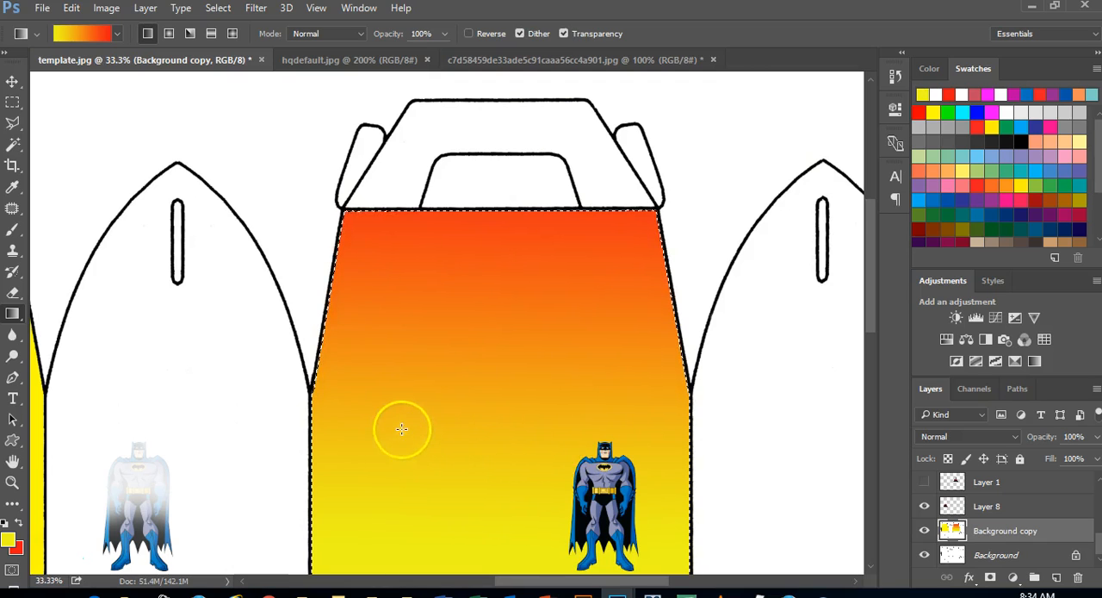
Refill the selected panel with a short upward gradient and several diagonal yellow-to-red gradients at different angles
{"action": "left_click_drag", "start_coordinate": [402, 450], "coordinate": [405, 344]}
{"action": "left_click_drag", "start_coordinate": [433, 381], "coordinate": [510, 503]}
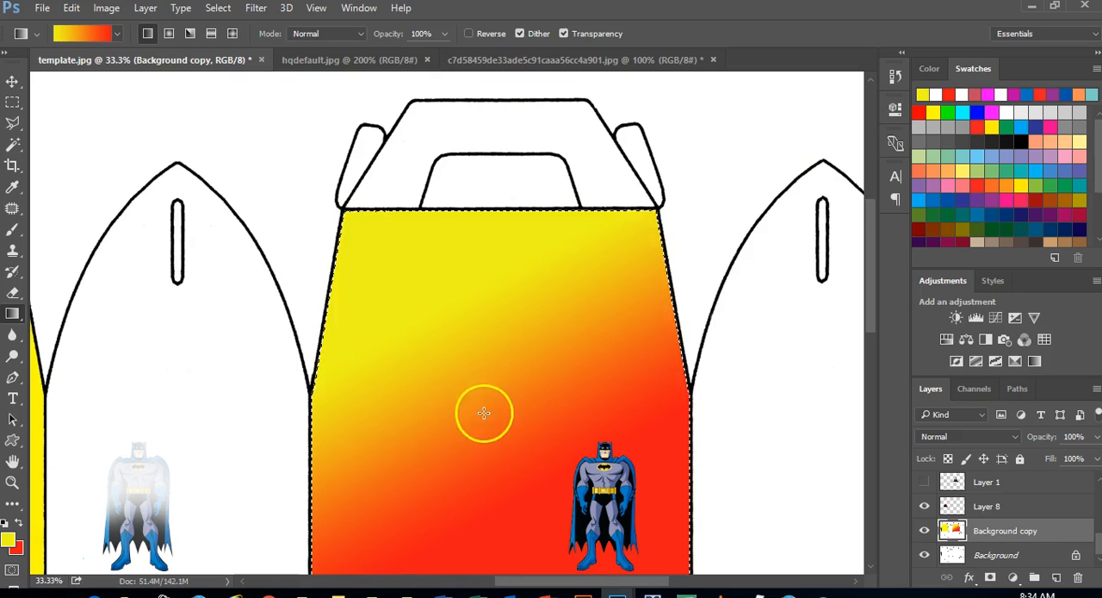
{"action": "left_click_drag", "start_coordinate": [475, 527], "coordinate": [633, 327]}
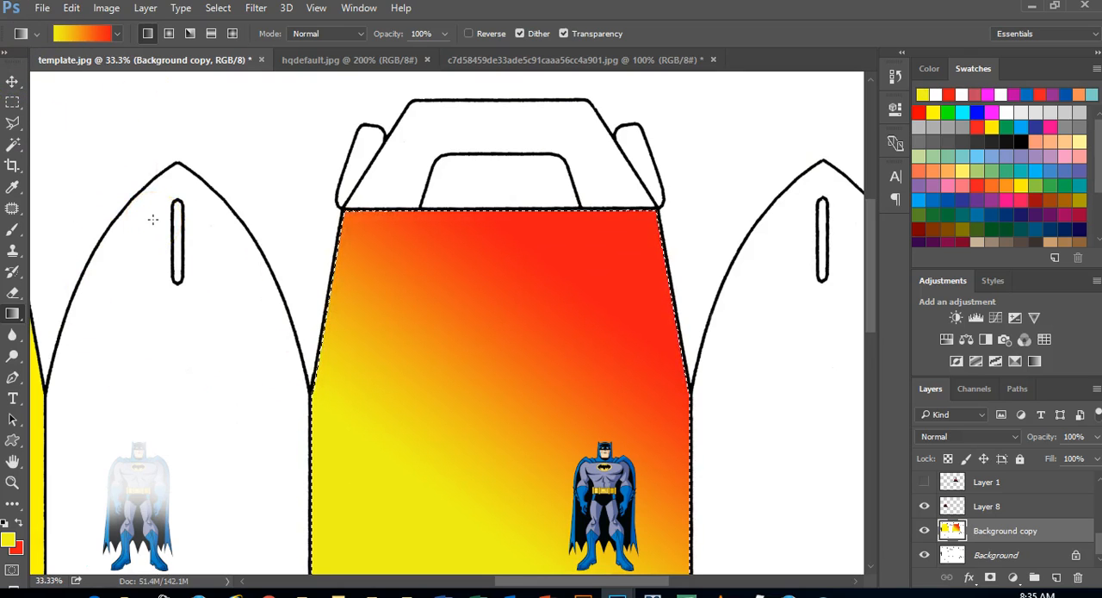
{"action": "left_click_drag", "start_coordinate": [528, 230], "coordinate": [632, 329]}
Fill the selected panel with horizontal yellow-to-red gradients, trying a medium, a very wide and a narrow blend, and dismiss the mail notification
{"action": "left_click_drag", "start_coordinate": [381, 392], "coordinate": [625, 388]}
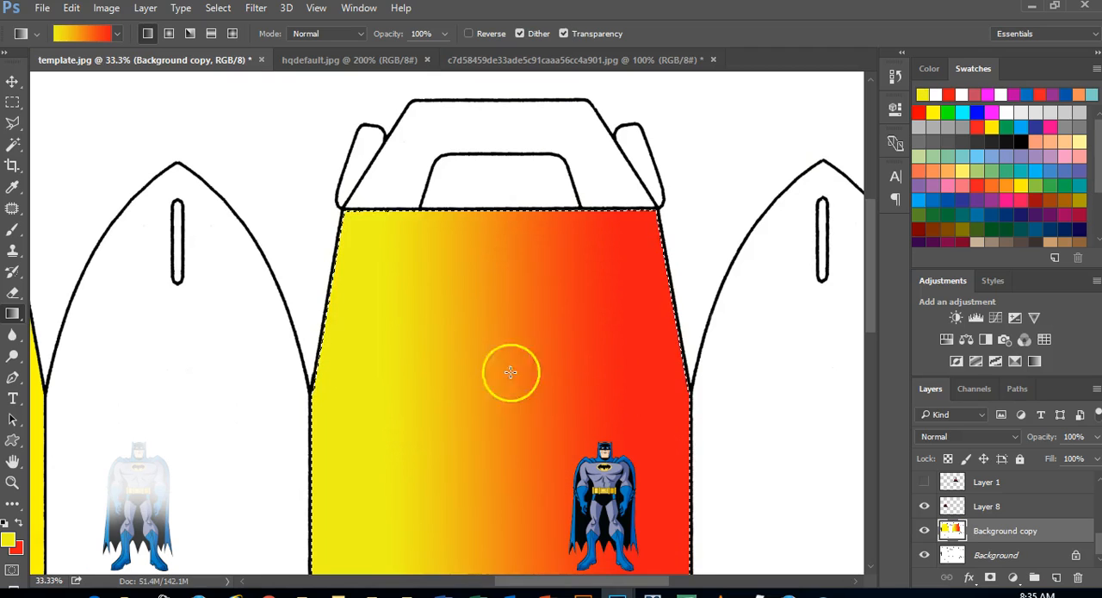
{"action": "mouse_move", "coordinate": [147, 373]}
{"action": "left_mouse_down"}
{"action": "mouse_move", "coordinate": [468, 381]}
{"action": "mouse_move", "coordinate": [829, 351]}
{"action": "mouse_move", "coordinate": [846, 352]}
{"action": "mouse_move", "coordinate": [849, 365]}
{"action": "left_mouse_up"}
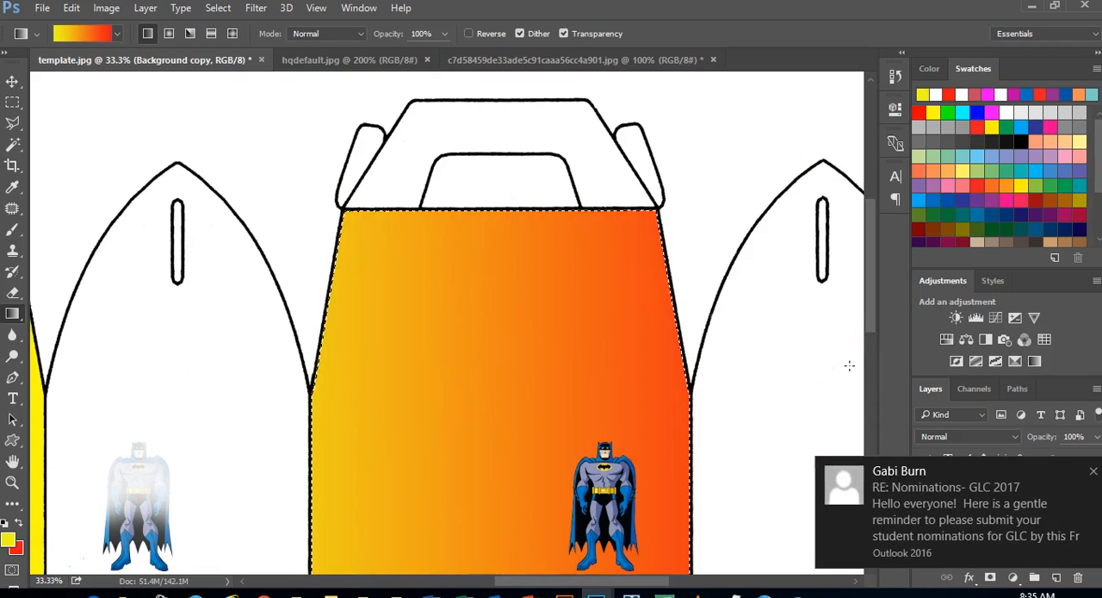
{"action": "left_click", "coordinate": [1093, 472]}
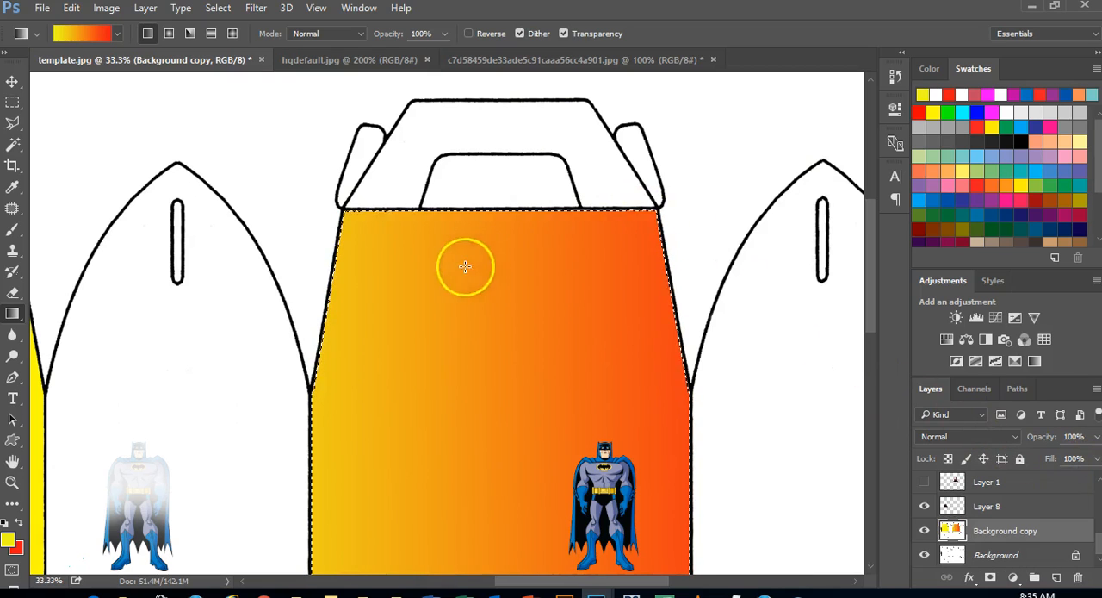
{"action": "left_click_drag", "start_coordinate": [438, 313], "coordinate": [571, 318]}
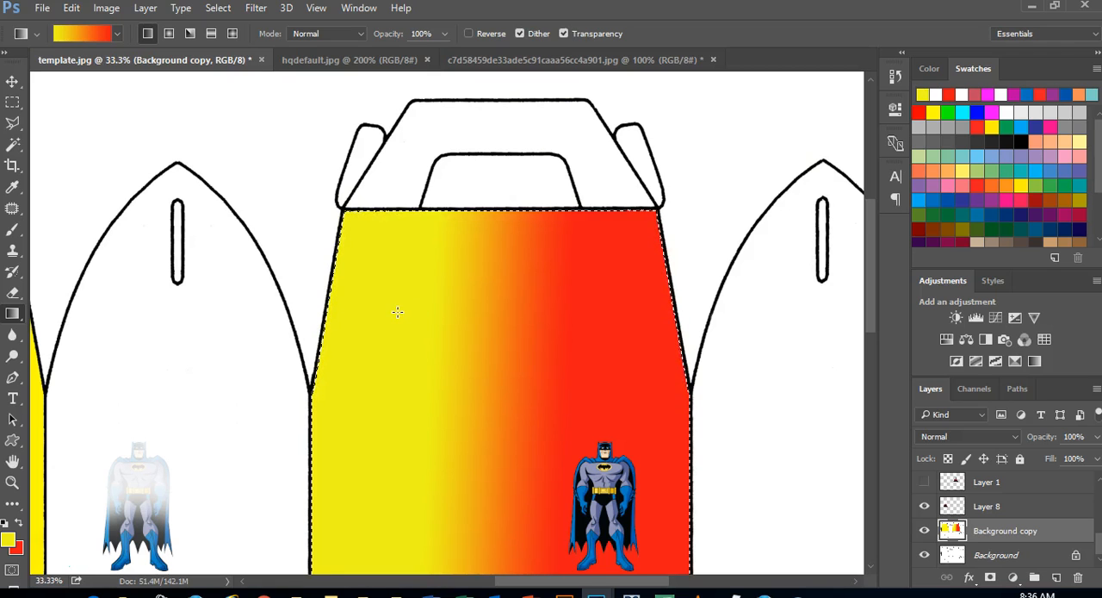
Add the solid yellow panel and the white pointed panels to the selection with the Magic Wand at tolerance 32
{"action": "left_click_drag", "start_coordinate": [553, 584], "coordinate": [489, 586]}
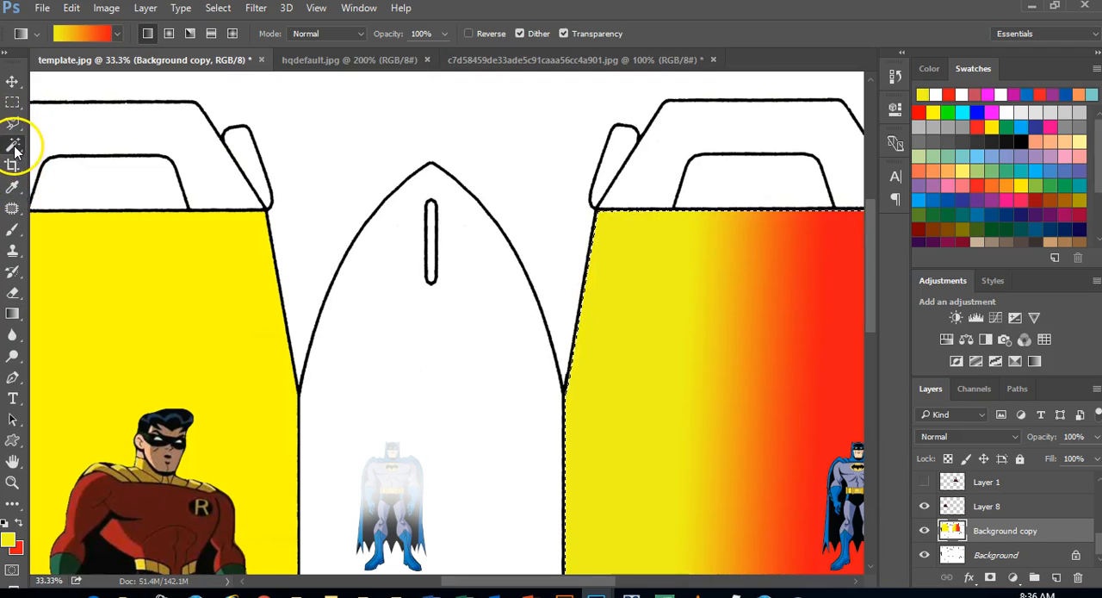
{"action": "left_click", "coordinate": [14, 146]}
{"action": "left_click", "coordinate": [143, 268]}
{"action": "left_click", "coordinate": [380, 347]}
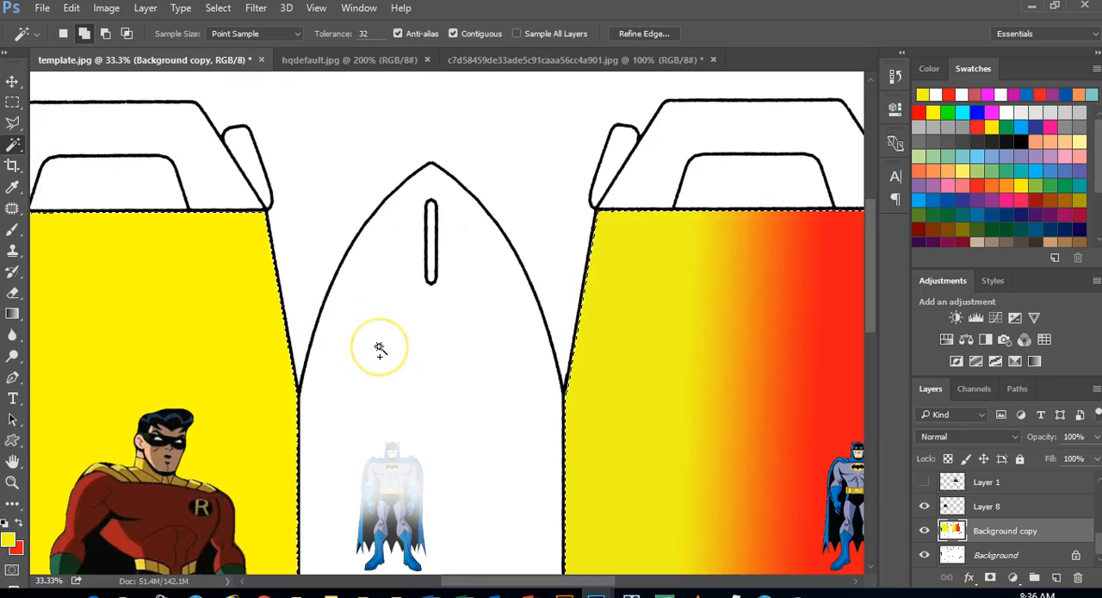
{"action": "left_click_drag", "start_coordinate": [450, 581], "coordinate": [574, 522]}
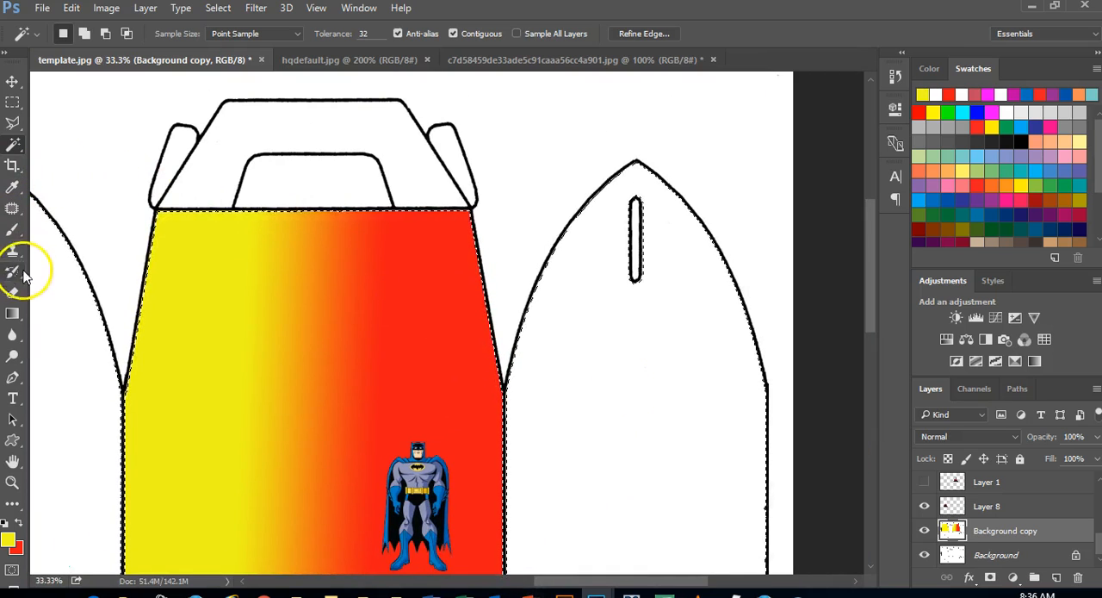
Try a horizontal gradient across all the selected panels, and replace it with a vertical one running from yellow at their tops to red below
{"action": "left_click", "coordinate": [12, 313]}
{"action": "left_click_drag", "start_coordinate": [652, 369], "coordinate": [24, 392]}
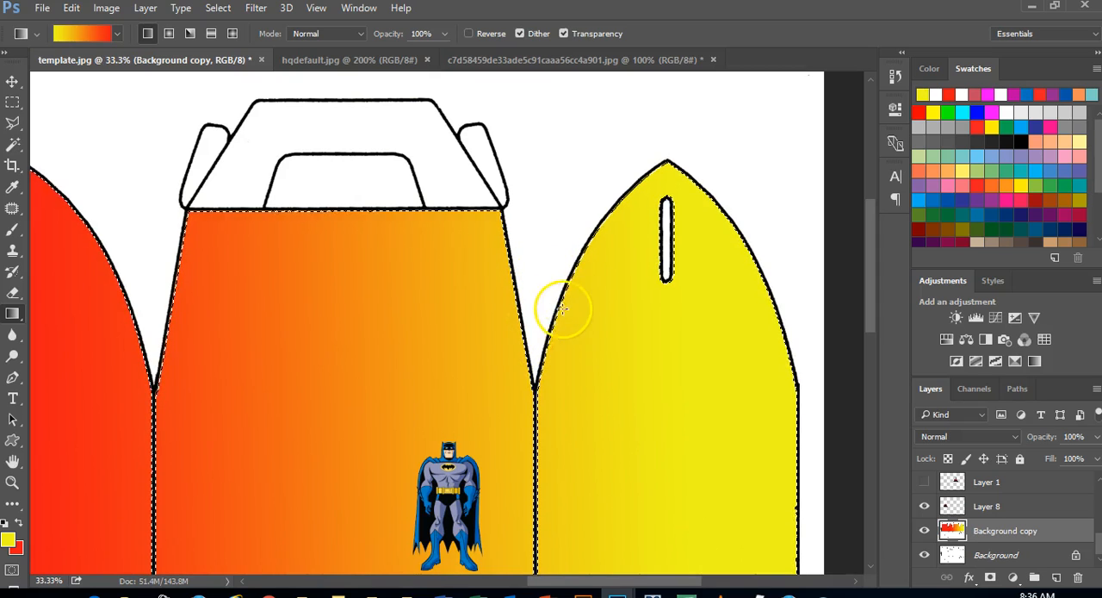
{"action": "left_click_drag", "start_coordinate": [560, 355], "coordinate": [565, 495]}
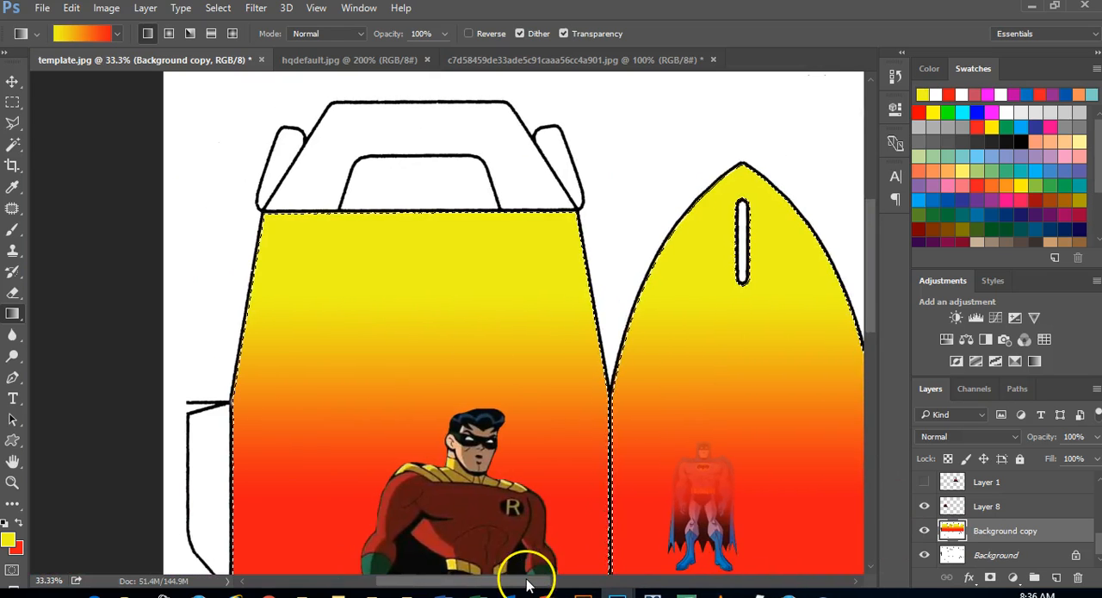
{"action": "left_click_drag", "start_coordinate": [528, 584], "coordinate": [656, 572]}
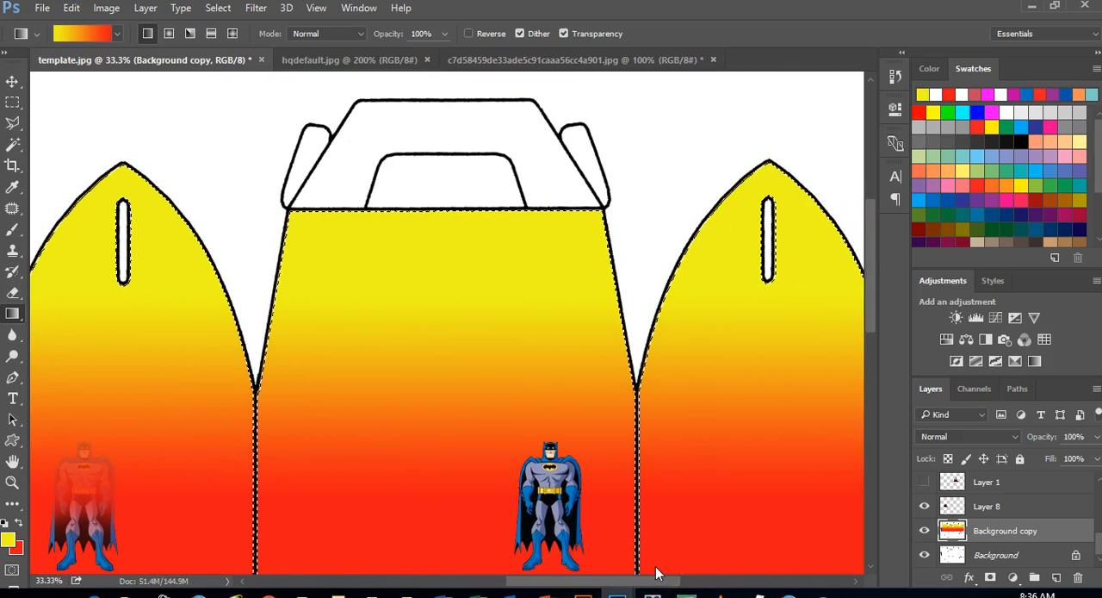
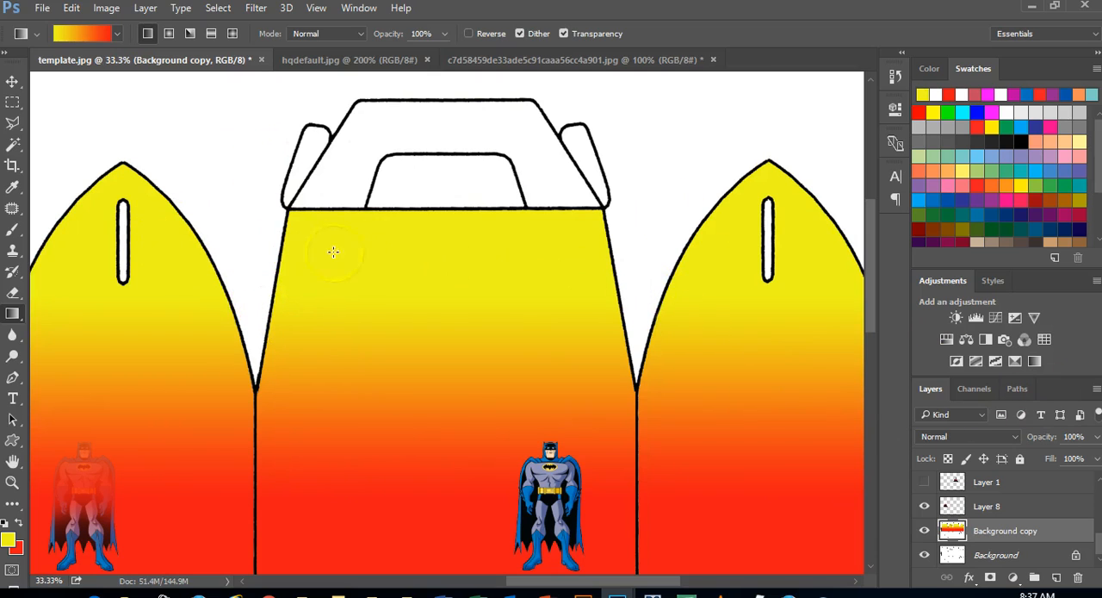
Try selecting separate color bands of the gradient-filled center and right panels with the Magic Wand at tolerance 32, and clear the selection
{"action": "left_click", "coordinate": [13, 143]}
{"action": "left_click", "coordinate": [435, 325]}
{"action": "left_click", "coordinate": [425, 374]}
{"action": "left_click", "coordinate": [424, 430]}
{"action": "left_click", "coordinate": [396, 495]}
{"action": "left_click", "coordinate": [724, 366]}
{"action": "left_click", "coordinate": [728, 329]}
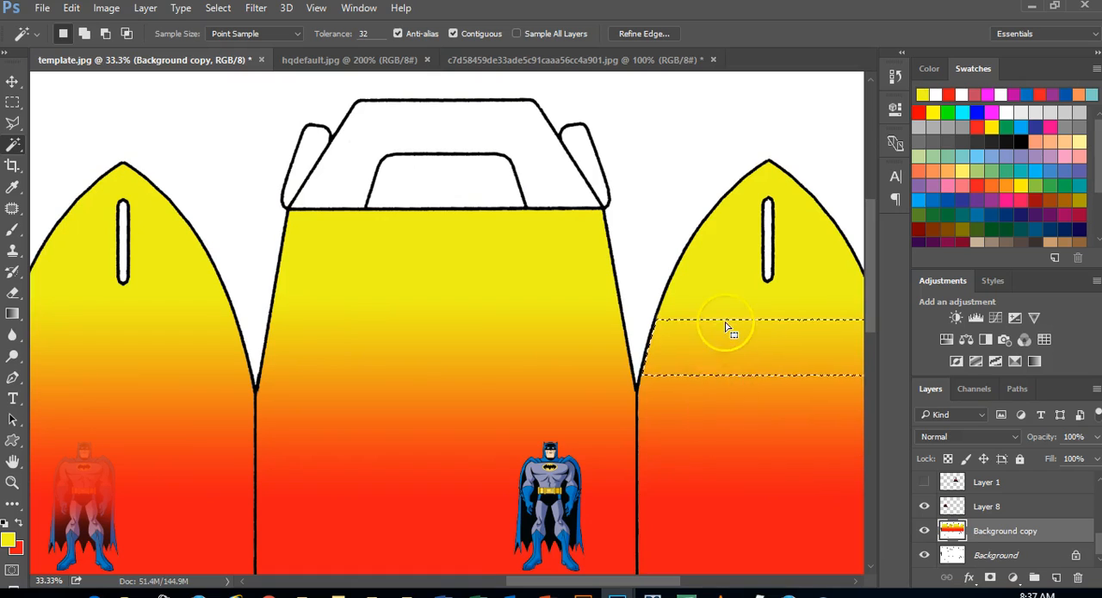
{"action": "left_click", "coordinate": [447, 345]}
{"action": "left_click", "coordinate": [401, 423]}
{"action": "left_click", "coordinate": [409, 344]}
{"action": "left_click", "coordinate": [415, 308]}
{"action": "left_click", "coordinate": [396, 457]}
{"action": "left_click", "coordinate": [408, 403]}
{"action": "left_click", "coordinate": [426, 322]}
{"action": "key", "text": "ctrl+d"}
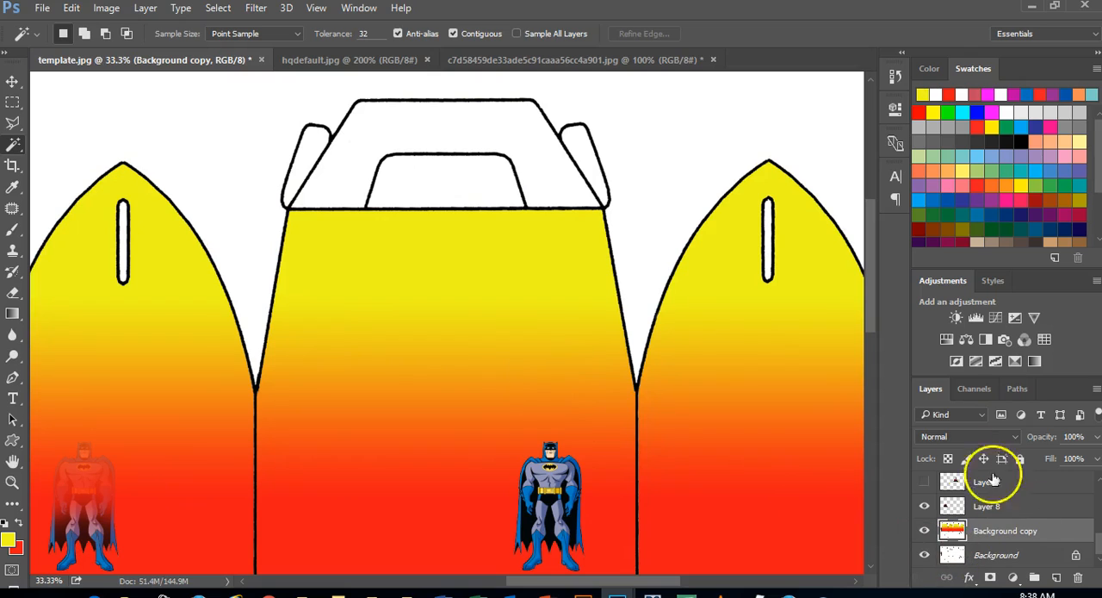
Delete the gradient-filled Background copy layer and duplicate the clean Background layer
{"action": "right_click", "coordinate": [1052, 529]}
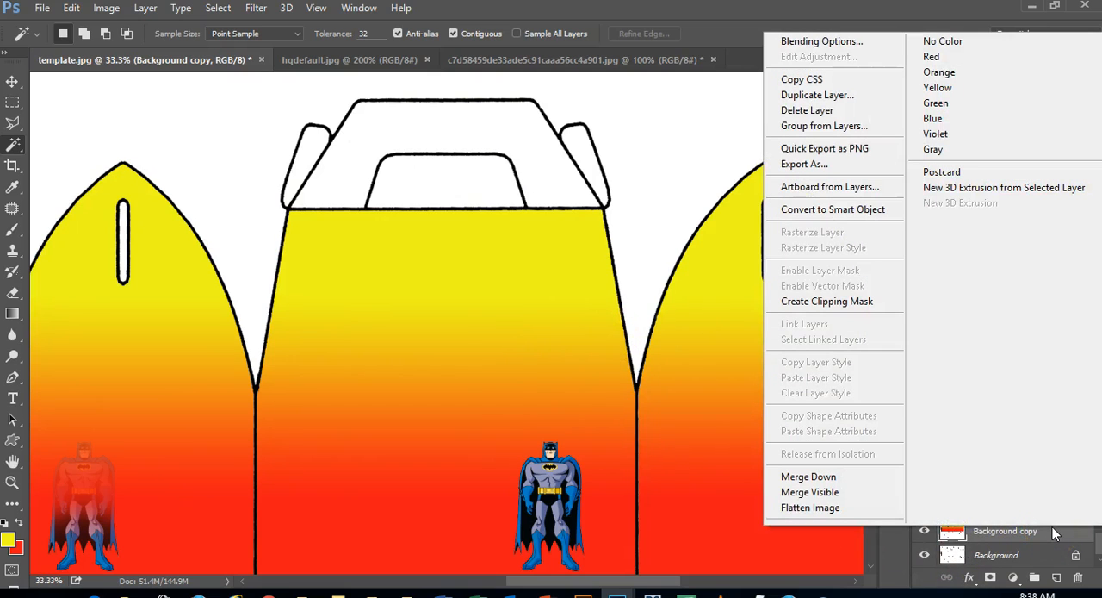
{"action": "left_click", "coordinate": [813, 111]}
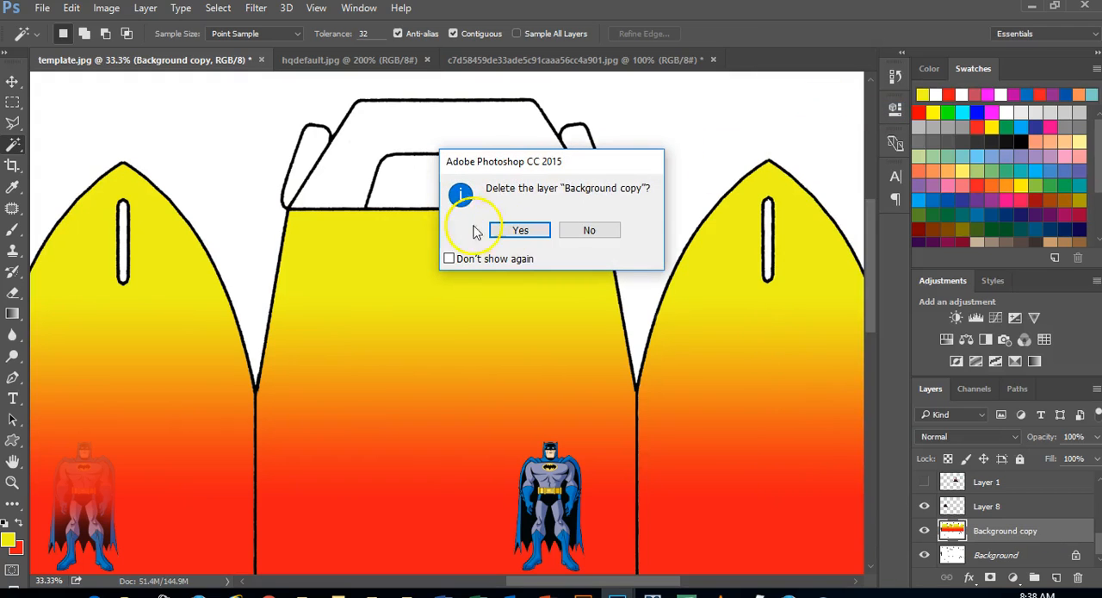
{"action": "left_click", "coordinate": [520, 230]}
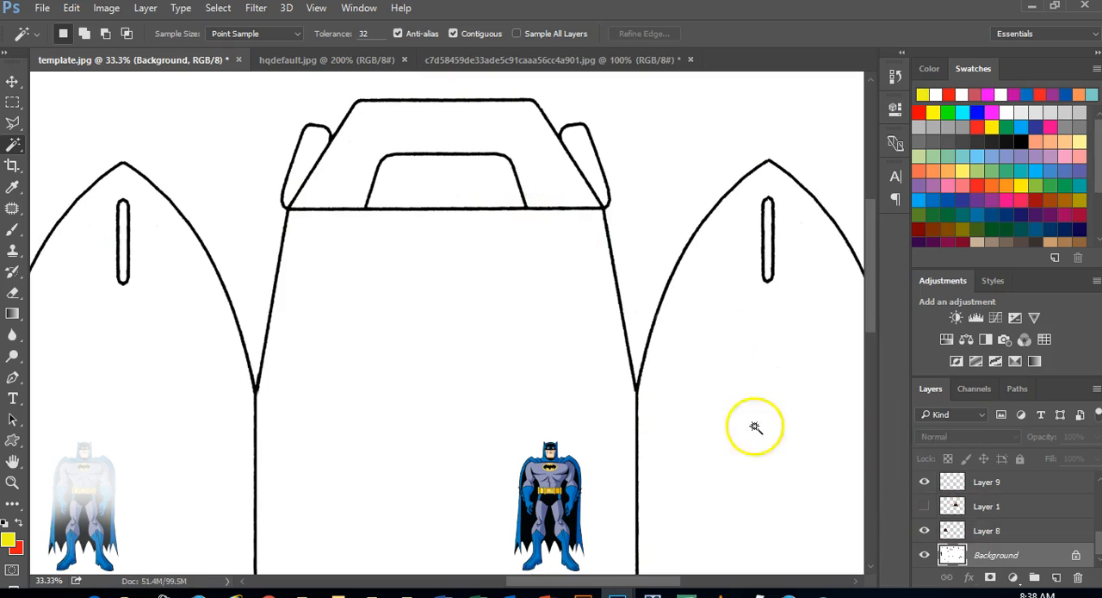
{"action": "right_click", "coordinate": [1027, 558]}
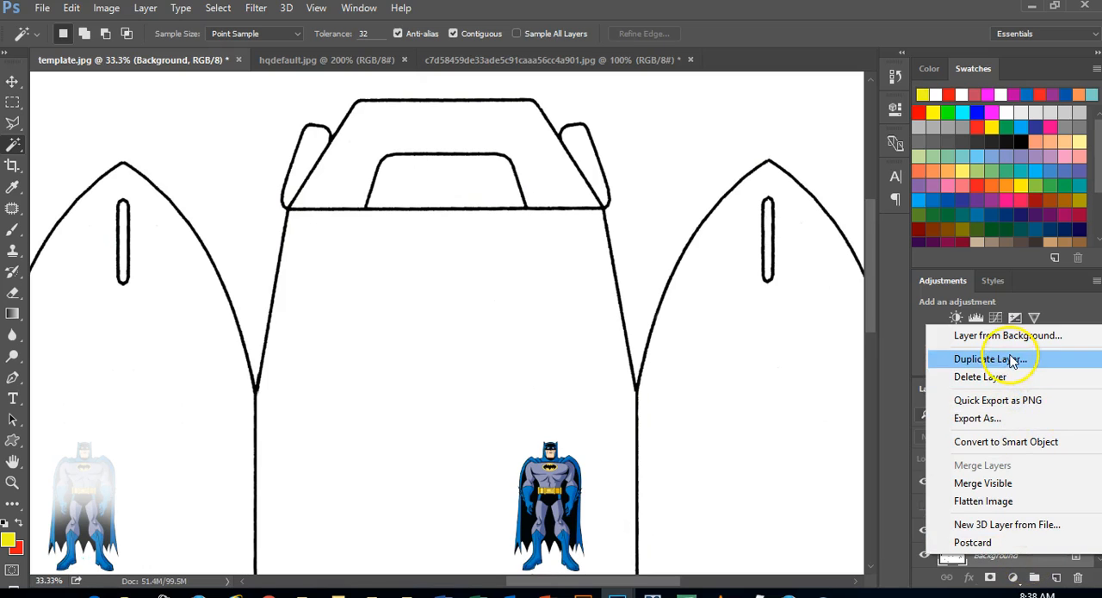
{"action": "left_click", "coordinate": [978, 358]}
{"action": "left_click", "coordinate": [696, 183]}
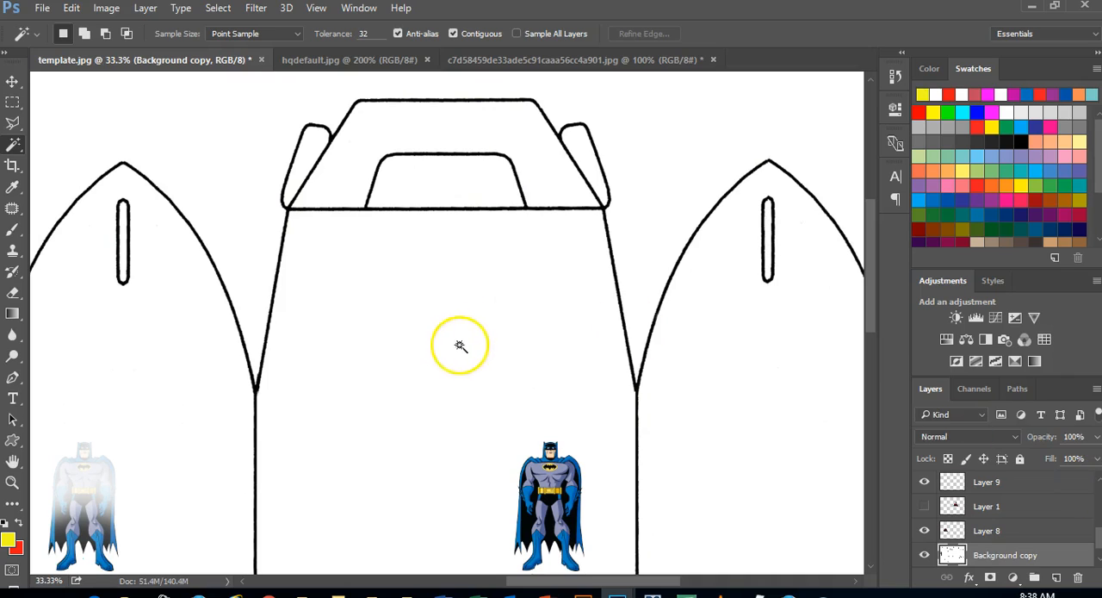
Select the template's white panels one at a time with the Magic Wand on Background copy, finishing with the right pointed panel
{"action": "left_click", "coordinate": [487, 339]}
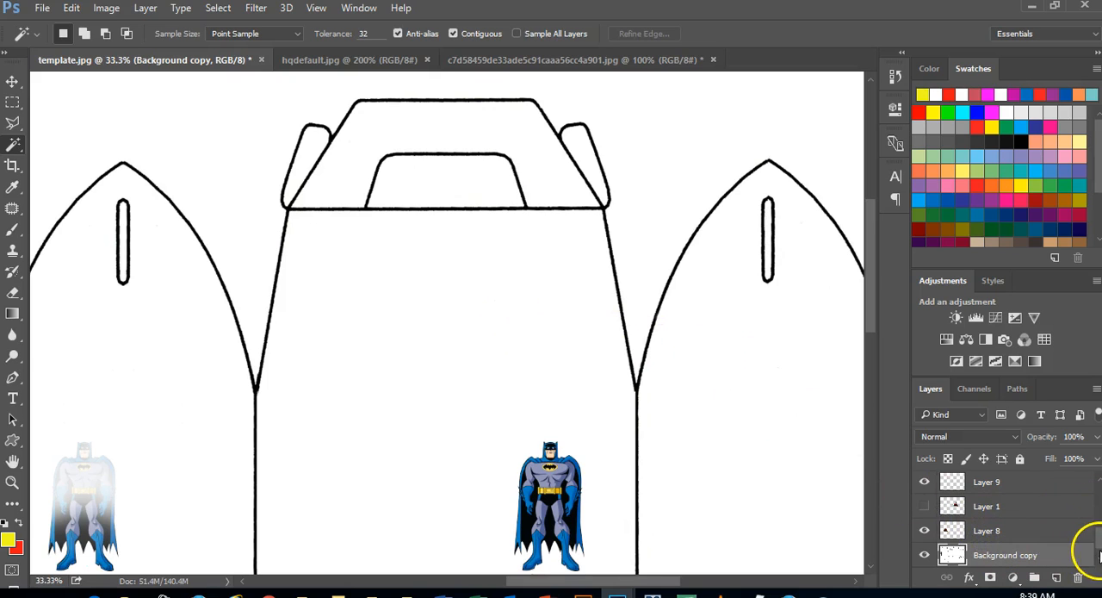
{"action": "scroll", "coordinate": [1099, 556], "scroll_direction": "down", "scroll_amount": 1}
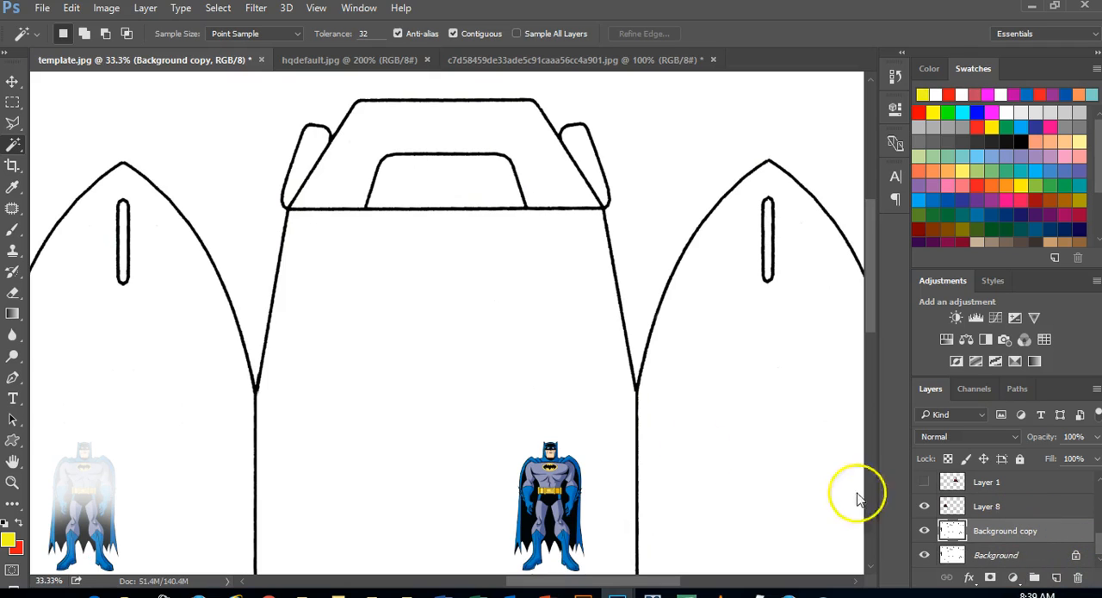
{"action": "left_click", "coordinate": [782, 338]}
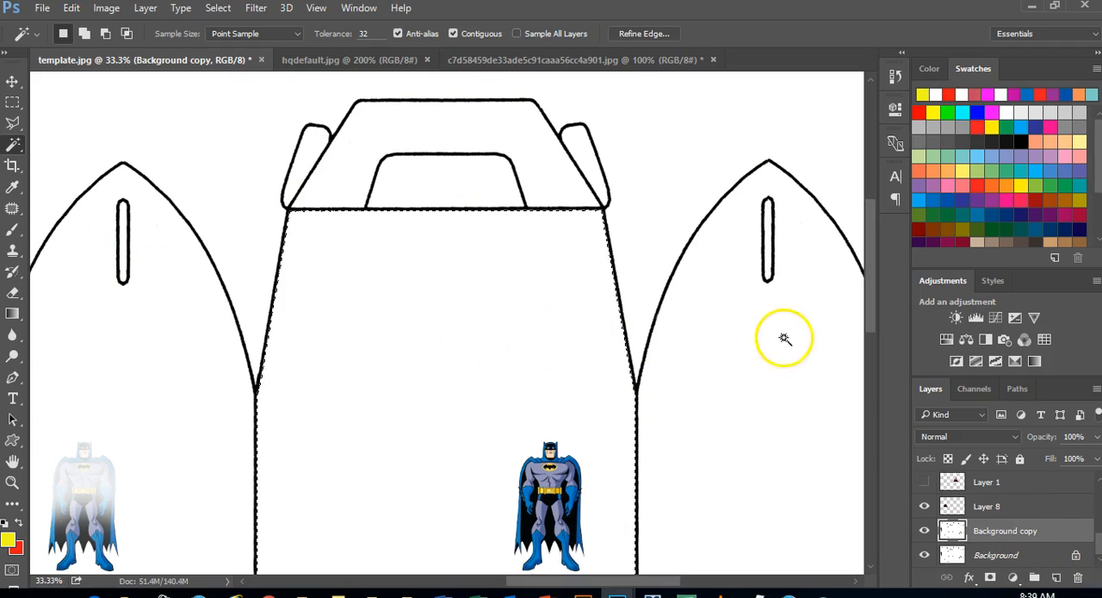
{"action": "left_click", "coordinate": [79, 276]}
{"action": "left_click", "coordinate": [399, 259]}
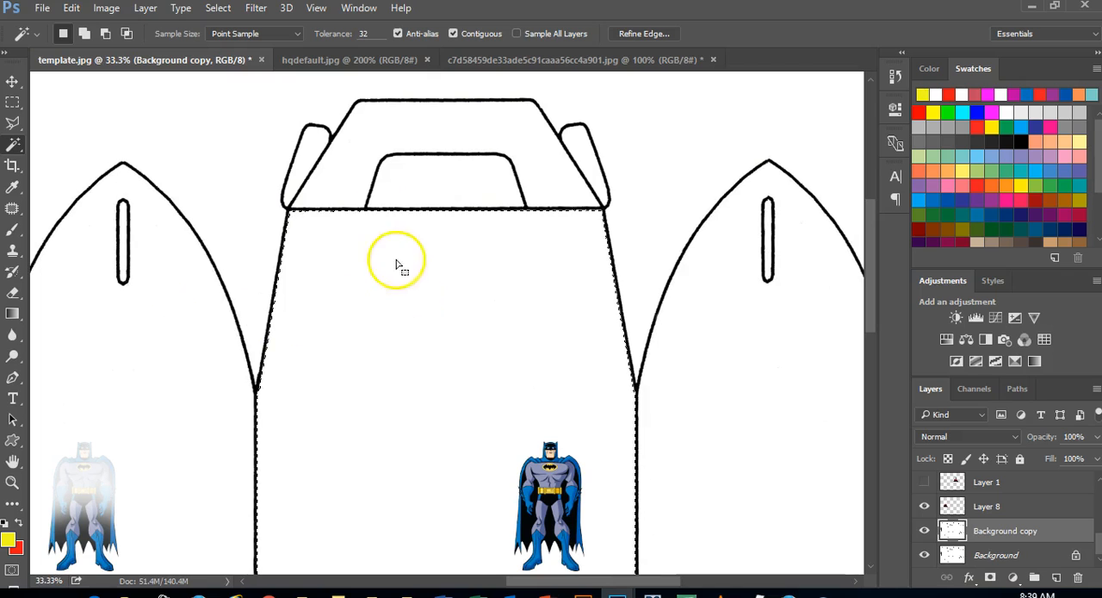
{"action": "left_click", "coordinate": [362, 140]}
{"action": "left_click", "coordinate": [493, 294]}
{"action": "left_click", "coordinate": [765, 333]}
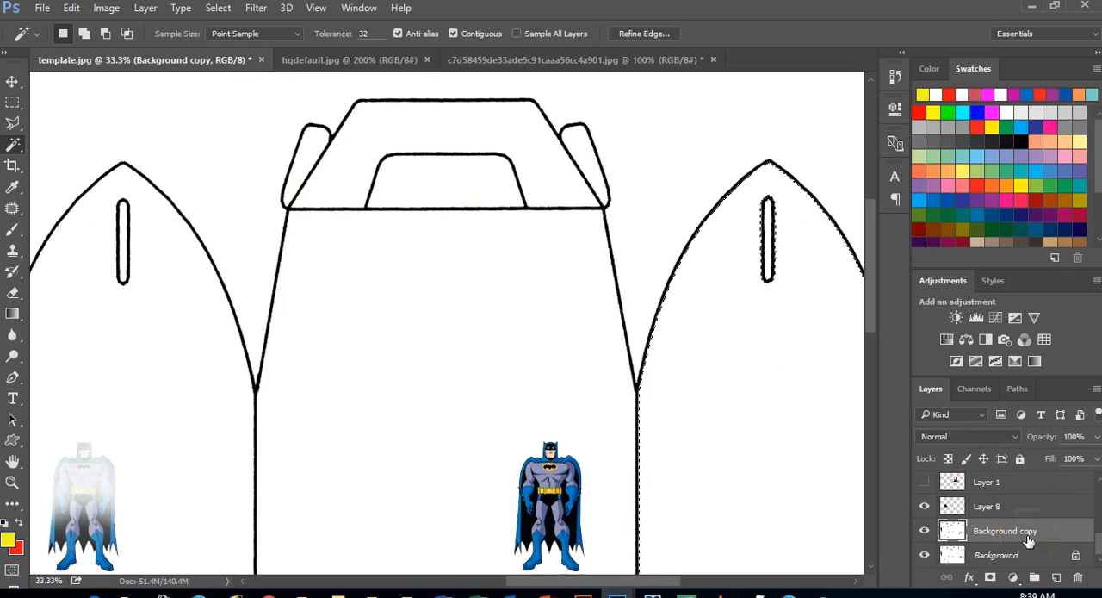
{"action": "left_click", "coordinate": [536, 172]}
{"action": "left_click", "coordinate": [777, 351]}
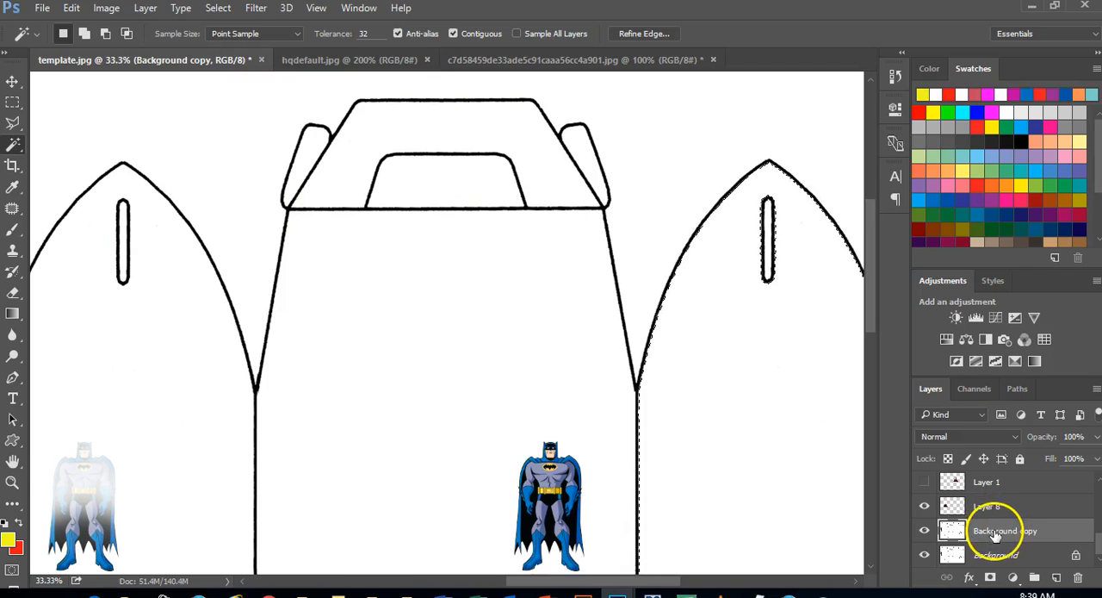
Add a new empty layer above Background copy and make it the active layer
{"action": "left_click", "coordinate": [1058, 578]}
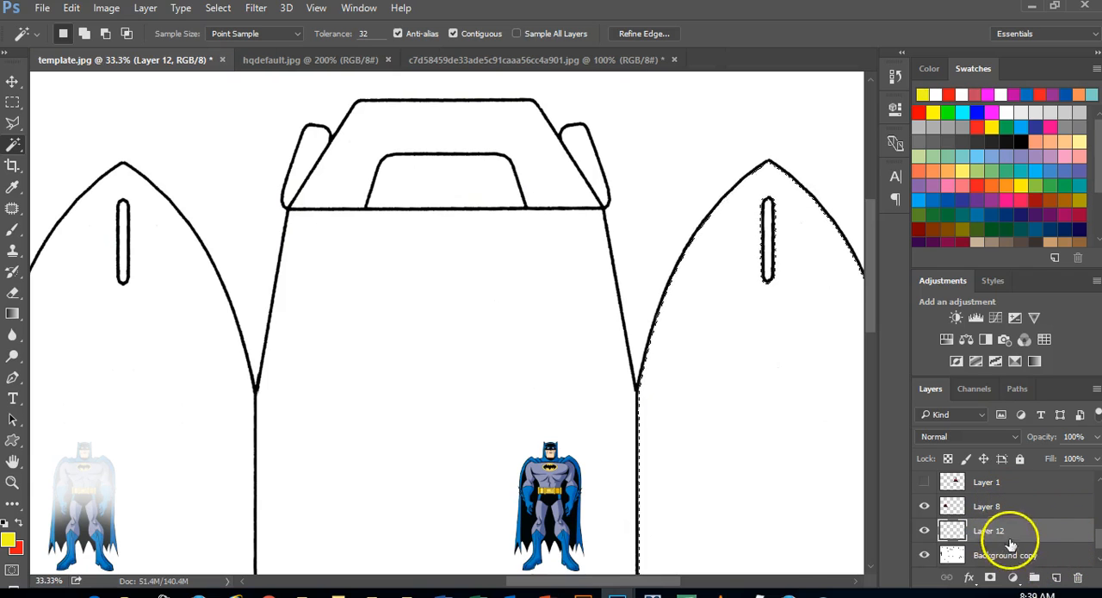
{"action": "left_click", "coordinate": [1058, 560]}
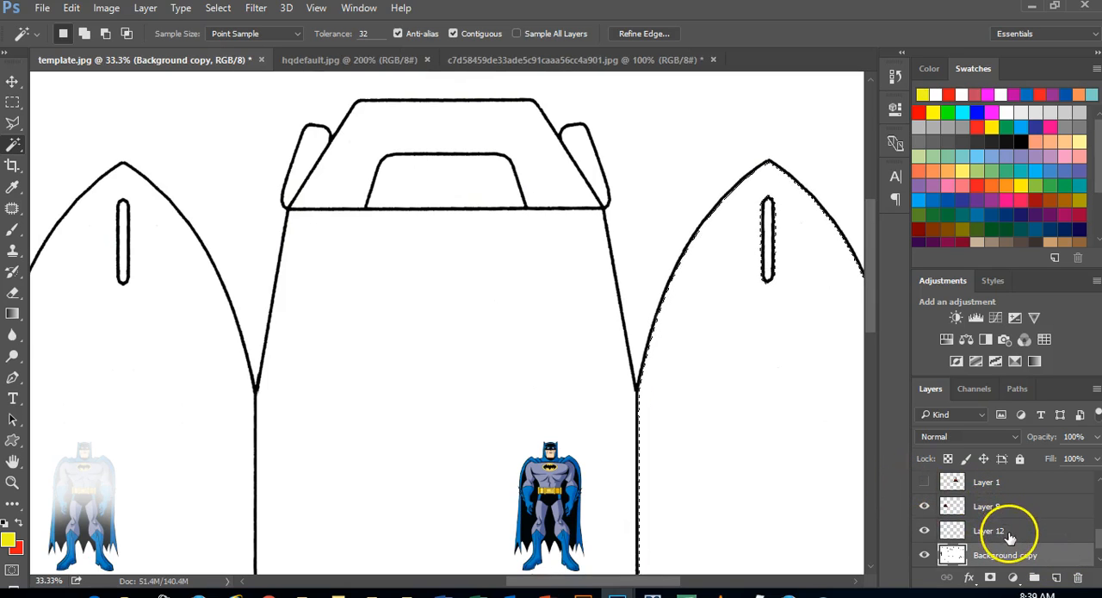
{"action": "left_click", "coordinate": [964, 531]}
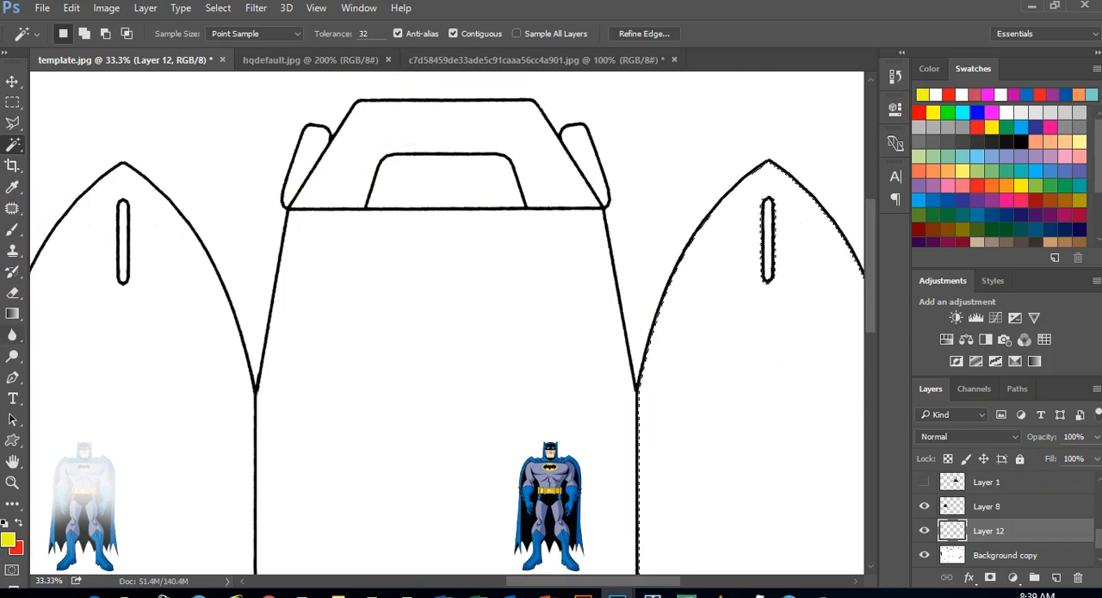
Activate the Blur tool, switch to hqdefault.jpg and clear the selection around Robin
{"action": "left_click", "coordinate": [14, 336]}
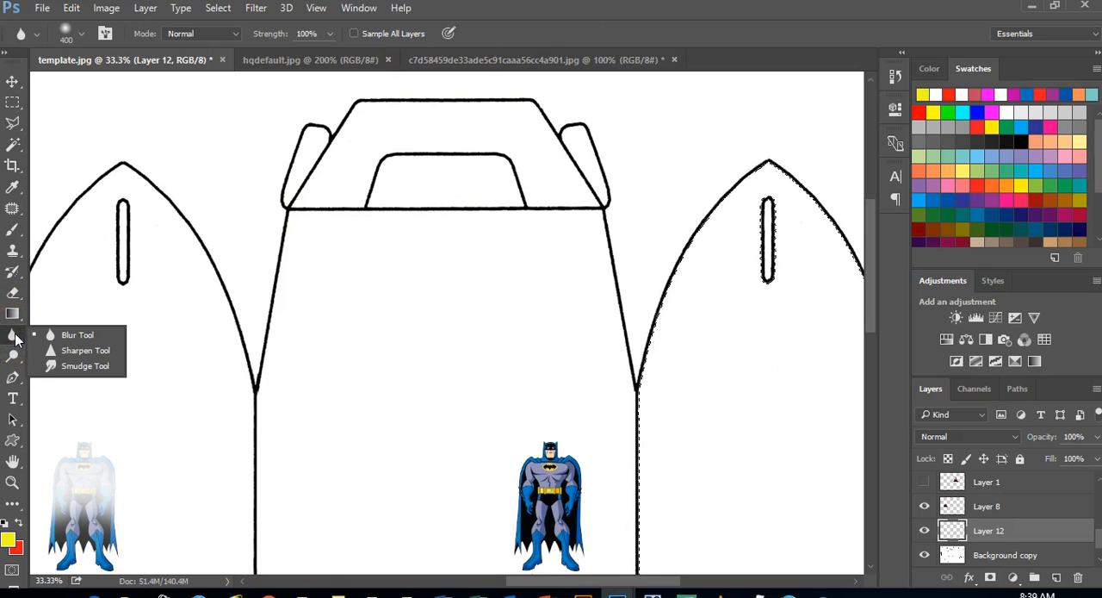
{"action": "left_click", "coordinate": [80, 341]}
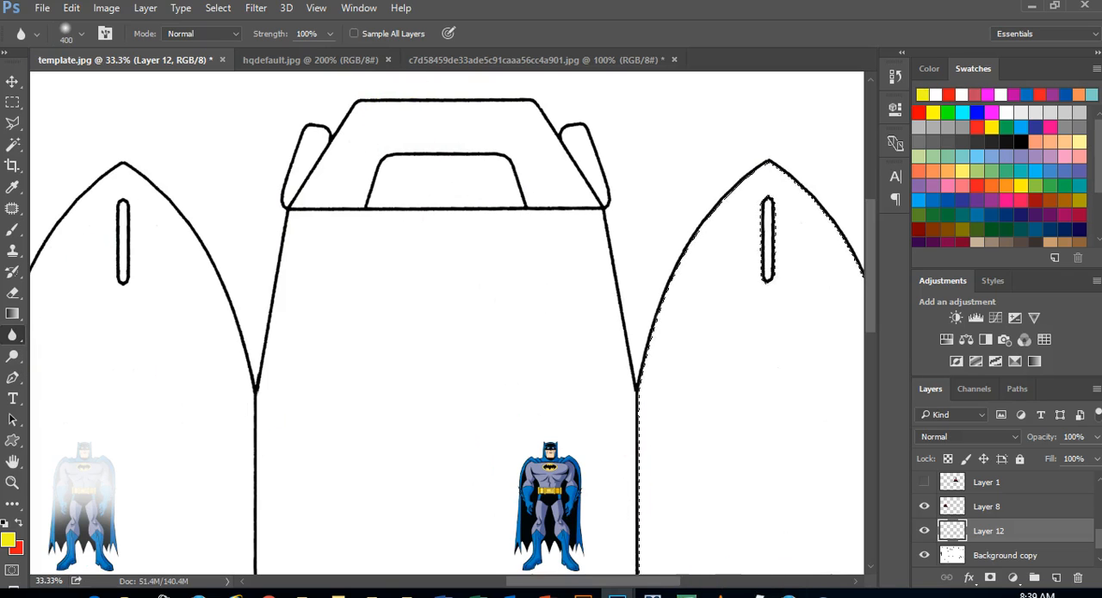
{"action": "left_click", "coordinate": [13, 337]}
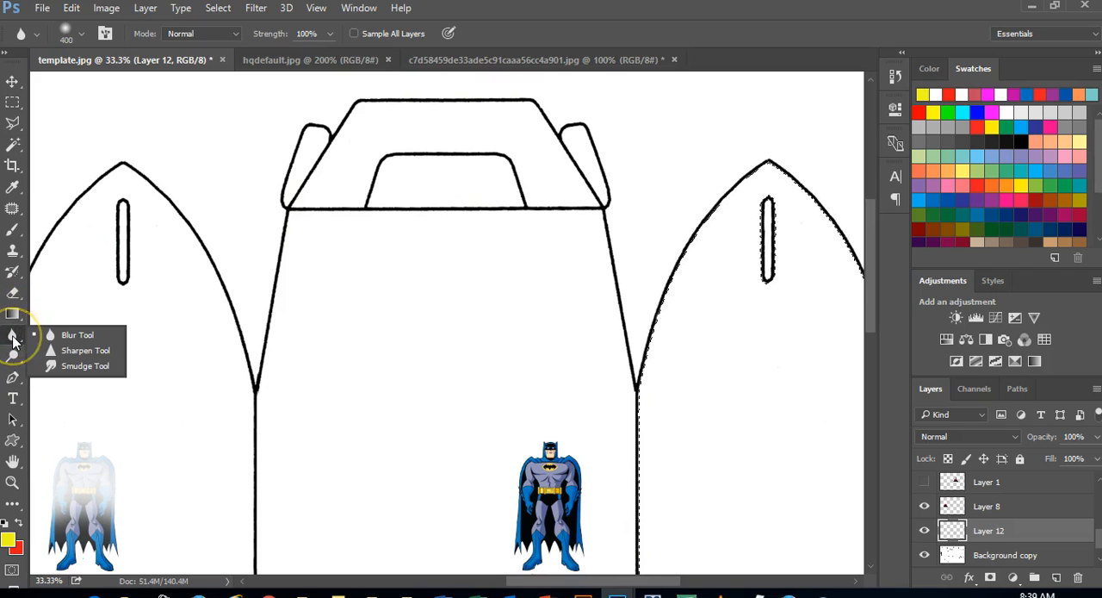
{"action": "left_click", "coordinate": [69, 335]}
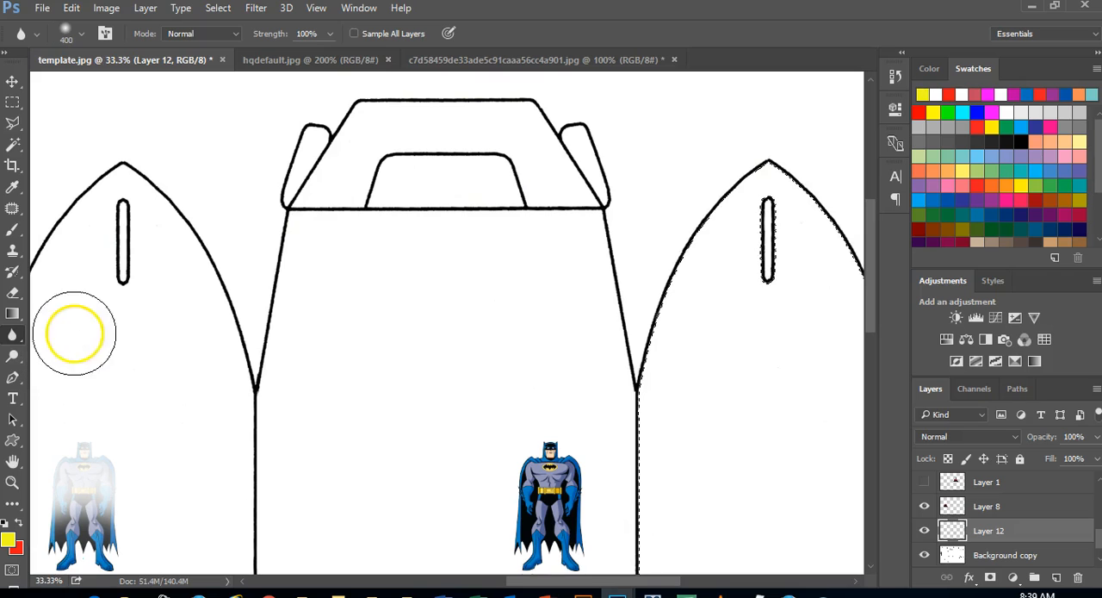
{"action": "left_click", "coordinate": [281, 62]}
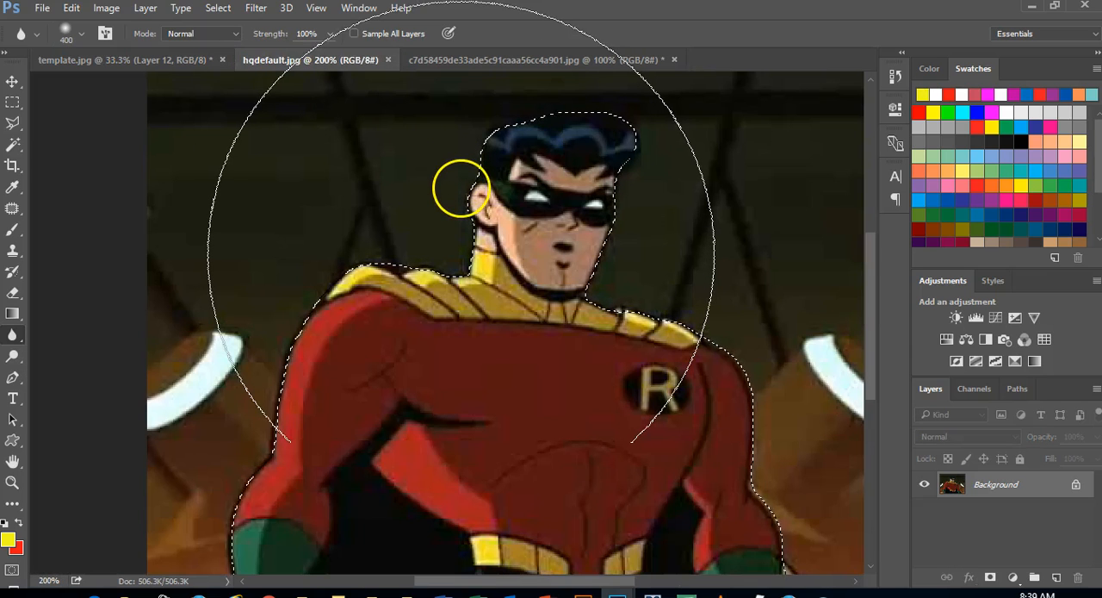
{"action": "key", "text": "ctrl+d"}
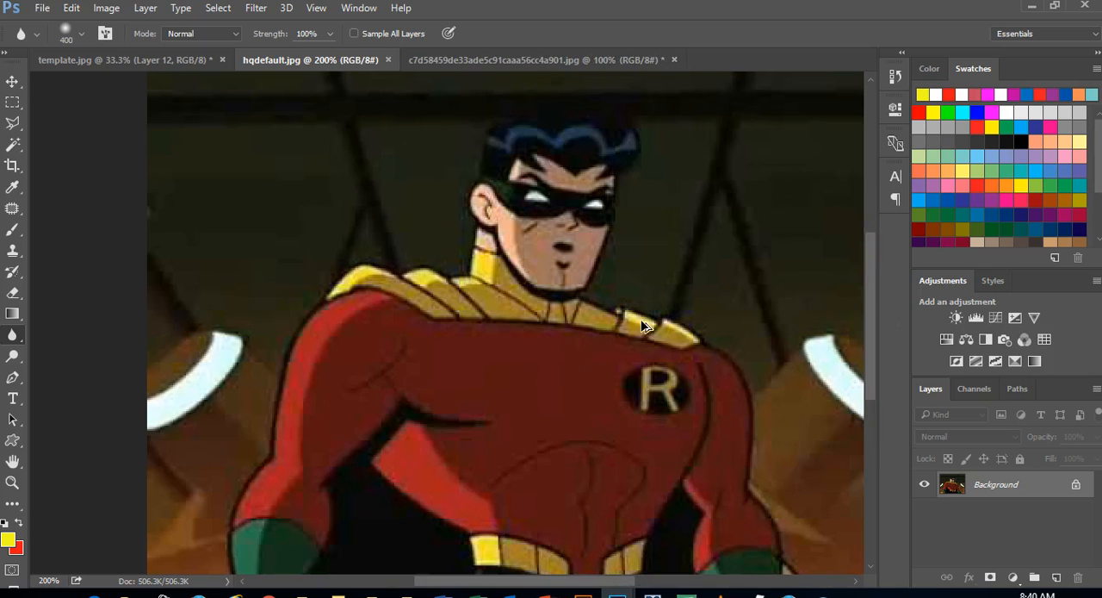
Try blurring Robin's yellow collar and lower face with a size 60 Blur brush at 100% strength, and undo it
{"action": "key", "text": "ctrl+plus"}
{"action": "key", "text": "ctrl+plus"}
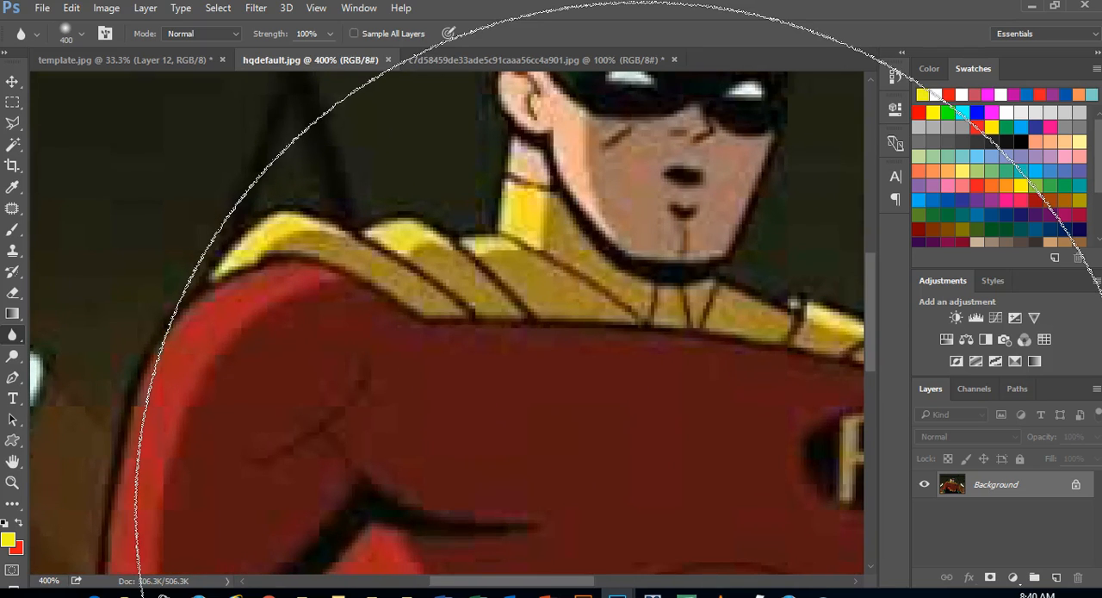
{"action": "key", "text": "bracketleft"}
{"action": "key", "text": "bracketleft"}
{"action": "key", "text": "bracketleft"}
{"action": "key", "text": "bracketleft"}
{"action": "key", "text": "bracketleft"}
{"action": "key", "text": "bracketleft"}
{"action": "key", "text": "bracketleft"}
{"action": "key", "text": "bracketleft"}
{"action": "key", "text": "bracketleft"}
{"action": "key", "text": "bracketleft"}
{"action": "key", "text": "bracketleft"}
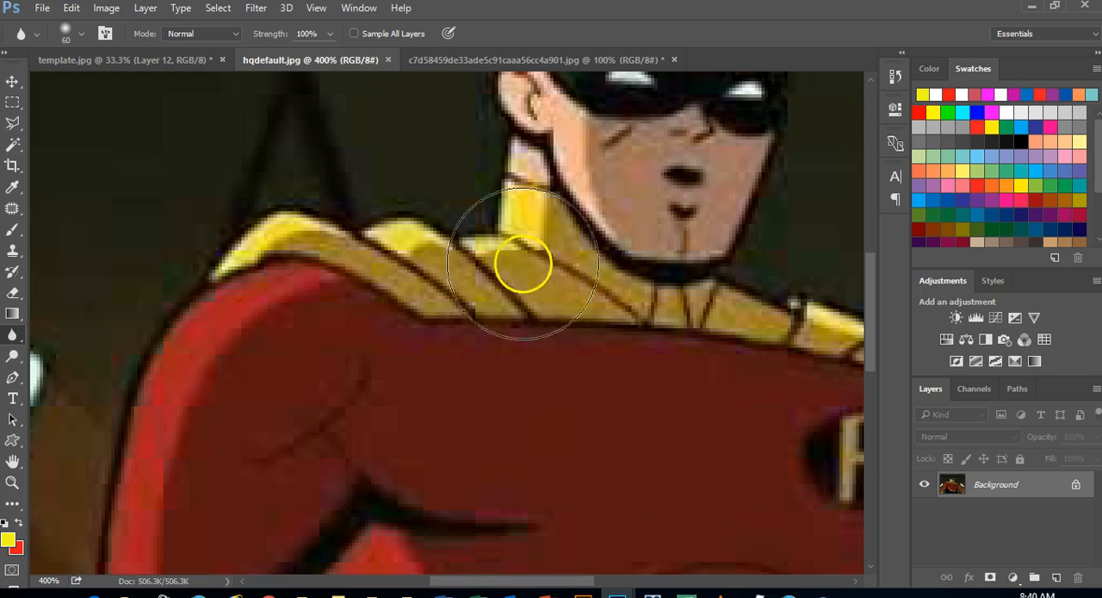
{"action": "mouse_move", "coordinate": [403, 315]}
{"action": "left_mouse_down"}
{"action": "mouse_move", "coordinate": [431, 308]}
{"action": "mouse_move", "coordinate": [433, 322]}
{"action": "mouse_move", "coordinate": [453, 321]}
{"action": "mouse_move", "coordinate": [514, 303]}
{"action": "mouse_move", "coordinate": [535, 254]}
{"action": "mouse_move", "coordinate": [463, 257]}
{"action": "mouse_move", "coordinate": [477, 278]}
{"action": "mouse_move", "coordinate": [533, 245]}
{"action": "mouse_move", "coordinate": [562, 256]}
{"action": "mouse_move", "coordinate": [562, 284]}
{"action": "mouse_move", "coordinate": [617, 301]}
{"action": "mouse_move", "coordinate": [700, 254]}
{"action": "mouse_move", "coordinate": [696, 228]}
{"action": "mouse_move", "coordinate": [627, 186]}
{"action": "mouse_move", "coordinate": [561, 193]}
{"action": "mouse_move", "coordinate": [498, 255]}
{"action": "mouse_move", "coordinate": [559, 237]}
{"action": "mouse_move", "coordinate": [465, 306]}
{"action": "mouse_move", "coordinate": [496, 268]}
{"action": "mouse_move", "coordinate": [428, 287]}
{"action": "mouse_move", "coordinate": [448, 238]}
{"action": "mouse_move", "coordinate": [454, 259]}
{"action": "mouse_move", "coordinate": [329, 241]}
{"action": "mouse_move", "coordinate": [287, 255]}
{"action": "mouse_move", "coordinate": [348, 261]}
{"action": "mouse_move", "coordinate": [419, 287]}
{"action": "mouse_move", "coordinate": [616, 267]}
{"action": "mouse_move", "coordinate": [614, 241]}
{"action": "mouse_move", "coordinate": [712, 225]}
{"action": "mouse_move", "coordinate": [704, 184]}
{"action": "mouse_move", "coordinate": [690, 173]}
{"action": "mouse_move", "coordinate": [722, 176]}
{"action": "mouse_move", "coordinate": [690, 152]}
{"action": "mouse_move", "coordinate": [722, 213]}
{"action": "mouse_move", "coordinate": [680, 257]}
{"action": "mouse_move", "coordinate": [792, 278]}
{"action": "mouse_move", "coordinate": [766, 309]}
{"action": "mouse_move", "coordinate": [794, 325]}
{"action": "mouse_move", "coordinate": [822, 314]}
{"action": "mouse_move", "coordinate": [795, 315]}
{"action": "mouse_move", "coordinate": [763, 295]}
{"action": "mouse_move", "coordinate": [694, 337]}
{"action": "mouse_move", "coordinate": [656, 384]}
{"action": "mouse_move", "coordinate": [745, 332]}
{"action": "mouse_move", "coordinate": [709, 324]}
{"action": "mouse_move", "coordinate": [676, 290]}
{"action": "mouse_move", "coordinate": [547, 233]}
{"action": "mouse_move", "coordinate": [322, 234]}
{"action": "mouse_move", "coordinate": [344, 276]}
{"action": "mouse_move", "coordinate": [295, 275]}
{"action": "mouse_move", "coordinate": [227, 309]}
{"action": "mouse_move", "coordinate": [283, 278]}
{"action": "mouse_move", "coordinate": [444, 291]}
{"action": "mouse_move", "coordinate": [596, 278]}
{"action": "mouse_move", "coordinate": [598, 243]}
{"action": "mouse_move", "coordinate": [659, 272]}
{"action": "mouse_move", "coordinate": [614, 280]}
{"action": "left_mouse_up"}
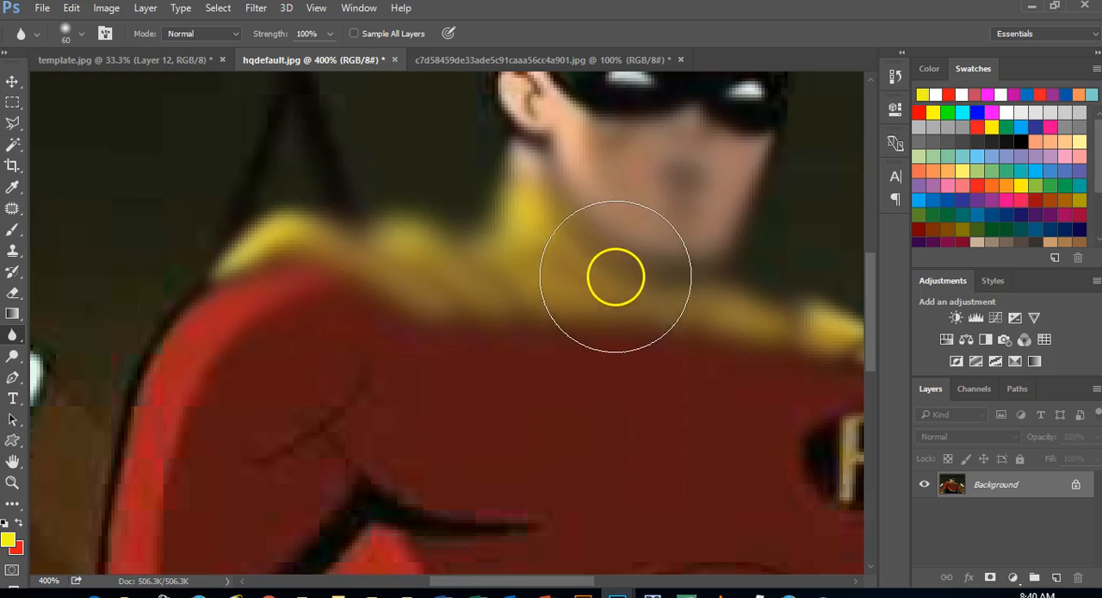
{"action": "key", "text": "ctrl+z"}
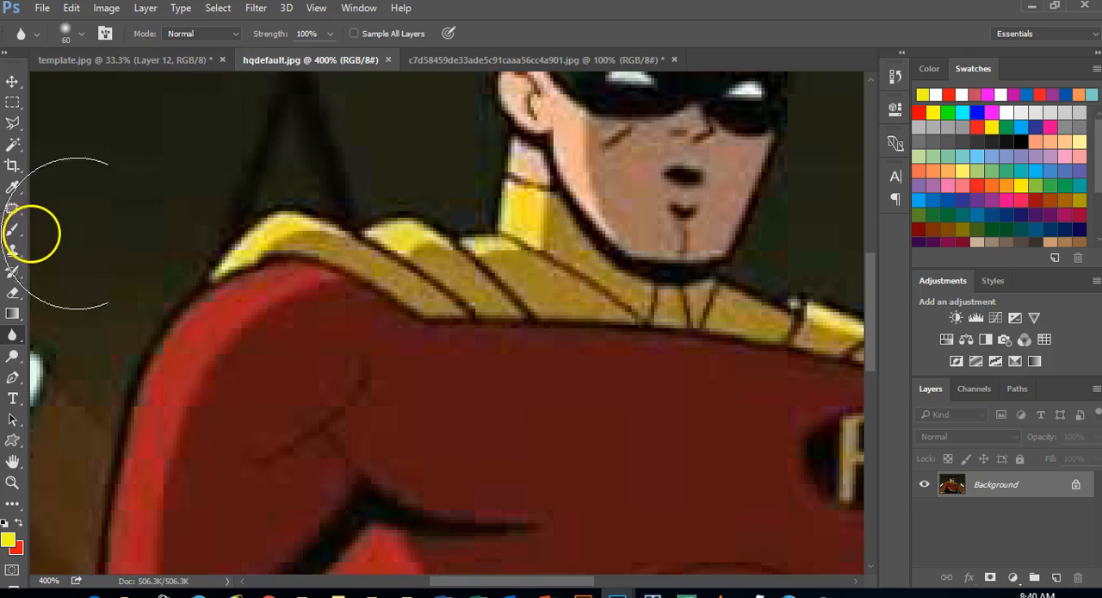
Try sharpening Robin's collar and chin with a size 70 Sharpen brush at 50% strength, and undo it
{"action": "right_click", "coordinate": [18, 342]}
{"action": "left_click", "coordinate": [90, 347]}
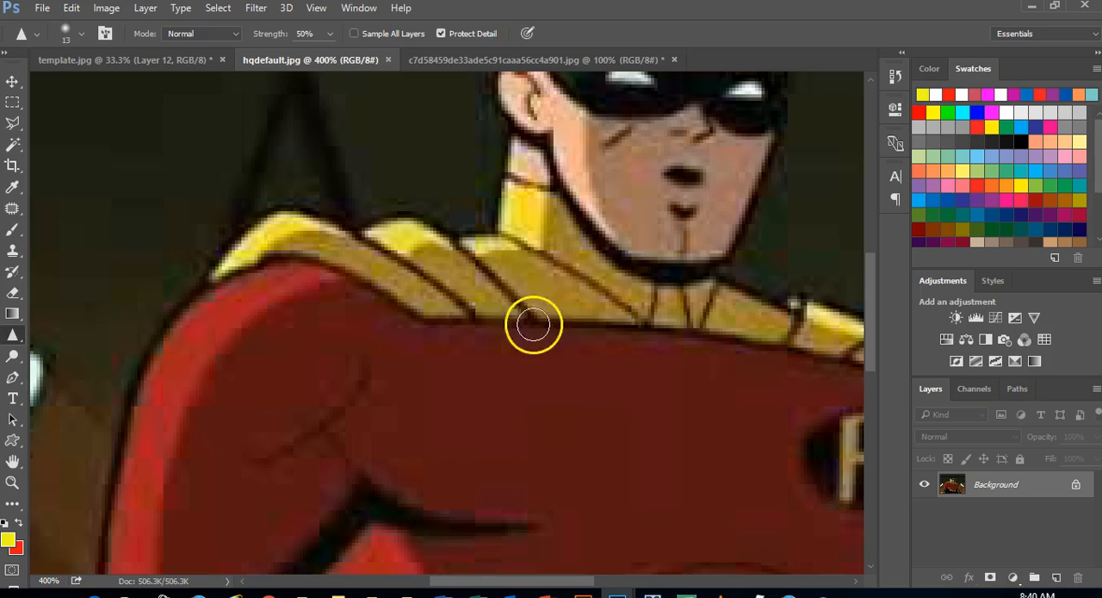
{"action": "key", "text": "bracketright"}
{"action": "key", "text": "bracketright"}
{"action": "key", "text": "bracketright"}
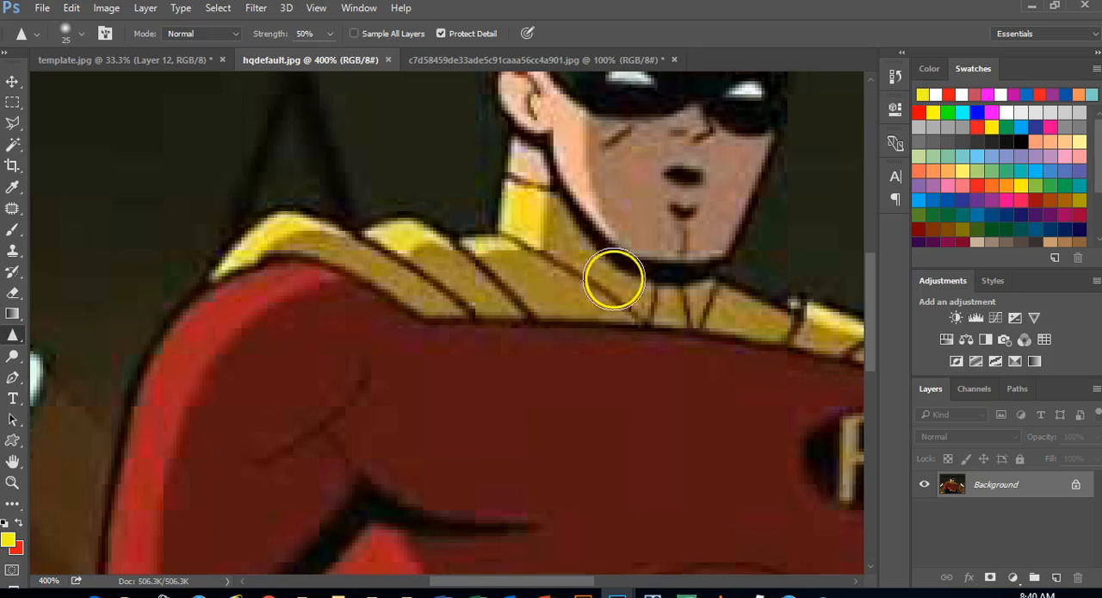
{"action": "key", "text": "bracketright"}
{"action": "key", "text": "bracketright"}
{"action": "key", "text": "bracketright"}
{"action": "key", "text": "bracketright"}
{"action": "key", "text": "bracketright"}
{"action": "key", "text": "bracketright"}
{"action": "key", "text": "bracketright"}
{"action": "mouse_move", "coordinate": [542, 231]}
{"action": "left_mouse_down"}
{"action": "mouse_move", "coordinate": [506, 275]}
{"action": "mouse_move", "coordinate": [458, 267]}
{"action": "mouse_move", "coordinate": [413, 281]}
{"action": "mouse_move", "coordinate": [511, 254]}
{"action": "mouse_move", "coordinate": [474, 318]}
{"action": "mouse_move", "coordinate": [571, 295]}
{"action": "mouse_move", "coordinate": [608, 308]}
{"action": "mouse_move", "coordinate": [589, 295]}
{"action": "mouse_move", "coordinate": [591, 266]}
{"action": "mouse_move", "coordinate": [698, 197]}
{"action": "mouse_move", "coordinate": [718, 170]}
{"action": "mouse_move", "coordinate": [607, 301]}
{"action": "mouse_move", "coordinate": [546, 276]}
{"action": "mouse_move", "coordinate": [573, 266]}
{"action": "mouse_move", "coordinate": [529, 246]}
{"action": "left_mouse_up"}
{"action": "mouse_move", "coordinate": [289, 173]}
{"action": "left_mouse_down"}
{"action": "mouse_move", "coordinate": [204, 223]}
{"action": "mouse_move", "coordinate": [296, 205]}
{"action": "mouse_move", "coordinate": [242, 185]}
{"action": "mouse_move", "coordinate": [284, 146]}
{"action": "mouse_move", "coordinate": [210, 202]}
{"action": "mouse_move", "coordinate": [355, 248]}
{"action": "mouse_move", "coordinate": [591, 220]}
{"action": "mouse_move", "coordinate": [541, 162]}
{"action": "mouse_move", "coordinate": [443, 155]}
{"action": "mouse_move", "coordinate": [464, 153]}
{"action": "mouse_move", "coordinate": [234, 195]}
{"action": "mouse_move", "coordinate": [308, 150]}
{"action": "mouse_move", "coordinate": [290, 184]}
{"action": "mouse_move", "coordinate": [567, 203]}
{"action": "mouse_move", "coordinate": [800, 184]}
{"action": "mouse_move", "coordinate": [747, 188]}
{"action": "mouse_move", "coordinate": [720, 207]}
{"action": "mouse_move", "coordinate": [731, 221]}
{"action": "mouse_move", "coordinate": [711, 235]}
{"action": "mouse_move", "coordinate": [779, 219]}
{"action": "mouse_move", "coordinate": [686, 223]}
{"action": "mouse_move", "coordinate": [750, 214]}
{"action": "mouse_move", "coordinate": [789, 250]}
{"action": "mouse_move", "coordinate": [828, 248]}
{"action": "mouse_move", "coordinate": [629, 271]}
{"action": "mouse_move", "coordinate": [797, 318]}
{"action": "mouse_move", "coordinate": [737, 294]}
{"action": "mouse_move", "coordinate": [795, 291]}
{"action": "mouse_move", "coordinate": [810, 275]}
{"action": "mouse_move", "coordinate": [760, 271]}
{"action": "mouse_move", "coordinate": [682, 209]}
{"action": "left_mouse_up"}
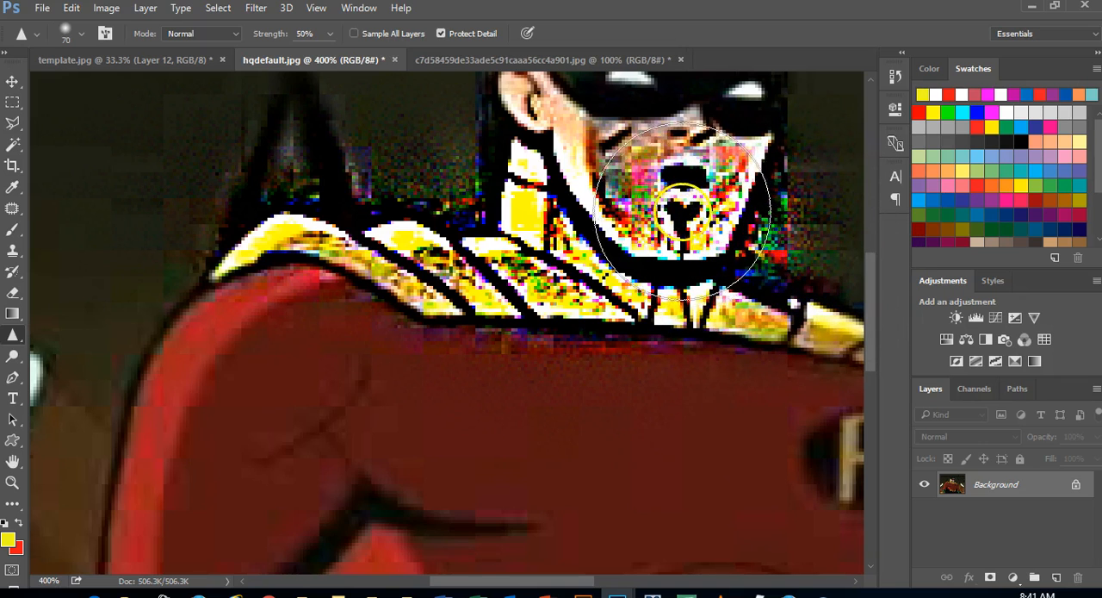
{"action": "key", "text": "ctrl+z"}
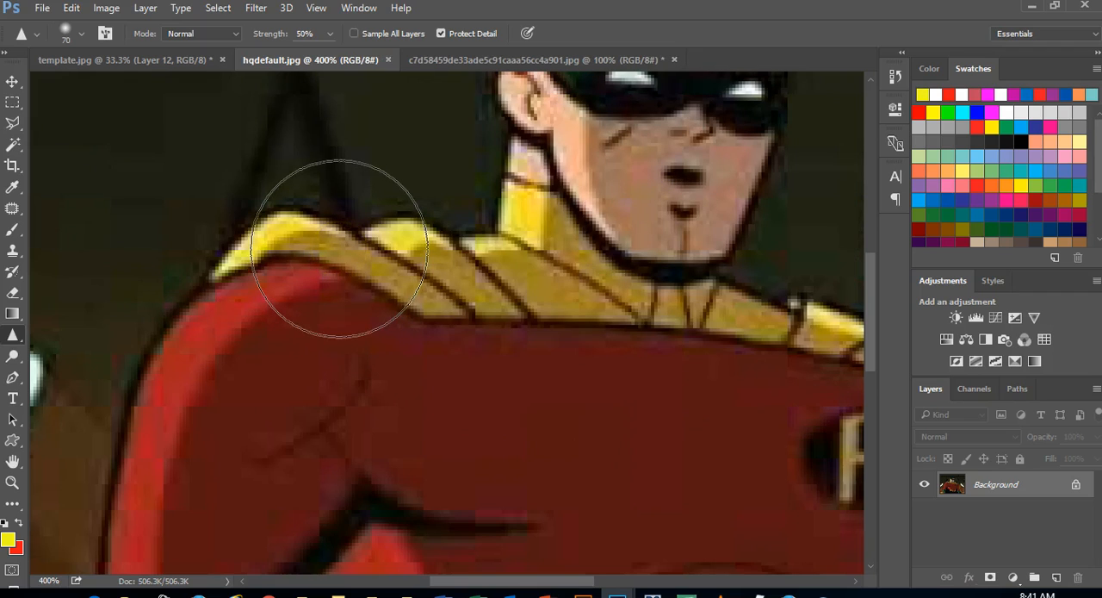
{"action": "mouse_move", "coordinate": [339, 248]}
{"action": "left_mouse_down"}
{"action": "mouse_move", "coordinate": [298, 210]}
{"action": "mouse_move", "coordinate": [523, 175]}
{"action": "mouse_move", "coordinate": [511, 252]}
{"action": "mouse_move", "coordinate": [609, 220]}
{"action": "mouse_move", "coordinate": [453, 255]}
{"action": "mouse_move", "coordinate": [320, 252]}
{"action": "left_mouse_up"}
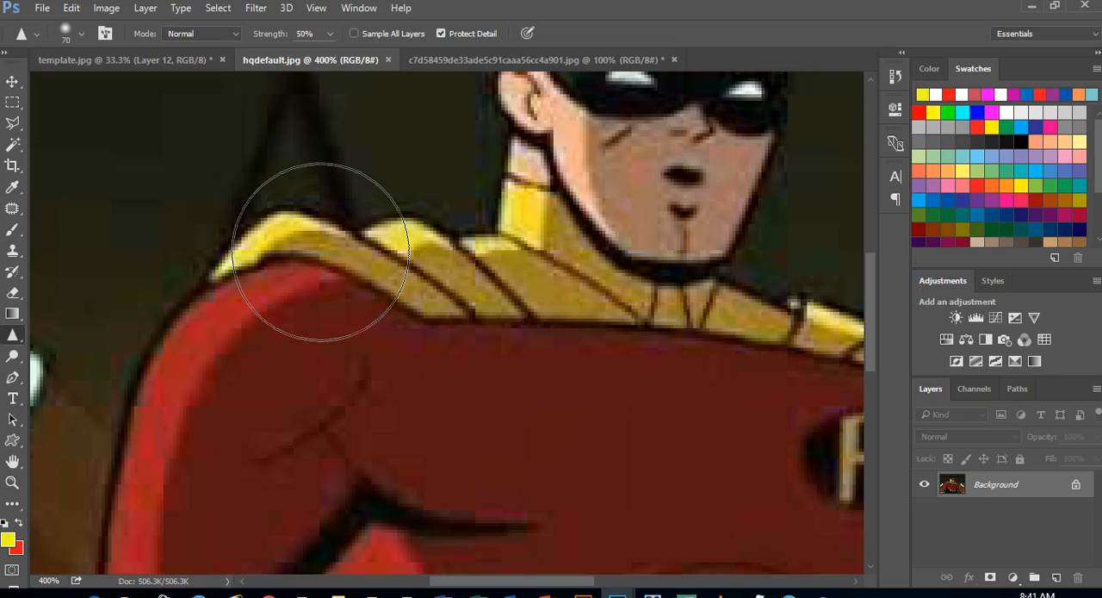
{"action": "mouse_move", "coordinate": [321, 253]}
{"action": "left_mouse_down"}
{"action": "mouse_move", "coordinate": [345, 229]}
{"action": "mouse_move", "coordinate": [696, 239]}
{"action": "left_mouse_up"}
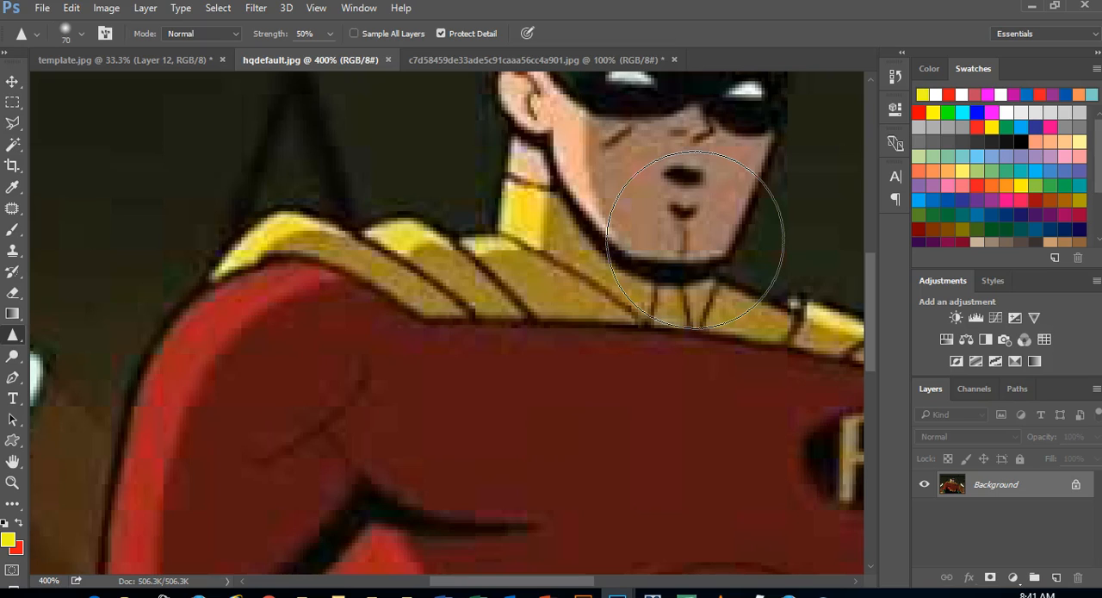
{"action": "mouse_move", "coordinate": [695, 240]}
{"action": "left_mouse_down"}
{"action": "mouse_move", "coordinate": [656, 219]}
{"action": "mouse_move", "coordinate": [535, 208]}
{"action": "mouse_move", "coordinate": [131, 303]}
{"action": "mouse_move", "coordinate": [85, 336]}
{"action": "mouse_move", "coordinate": [77, 310]}
{"action": "left_mouse_up"}
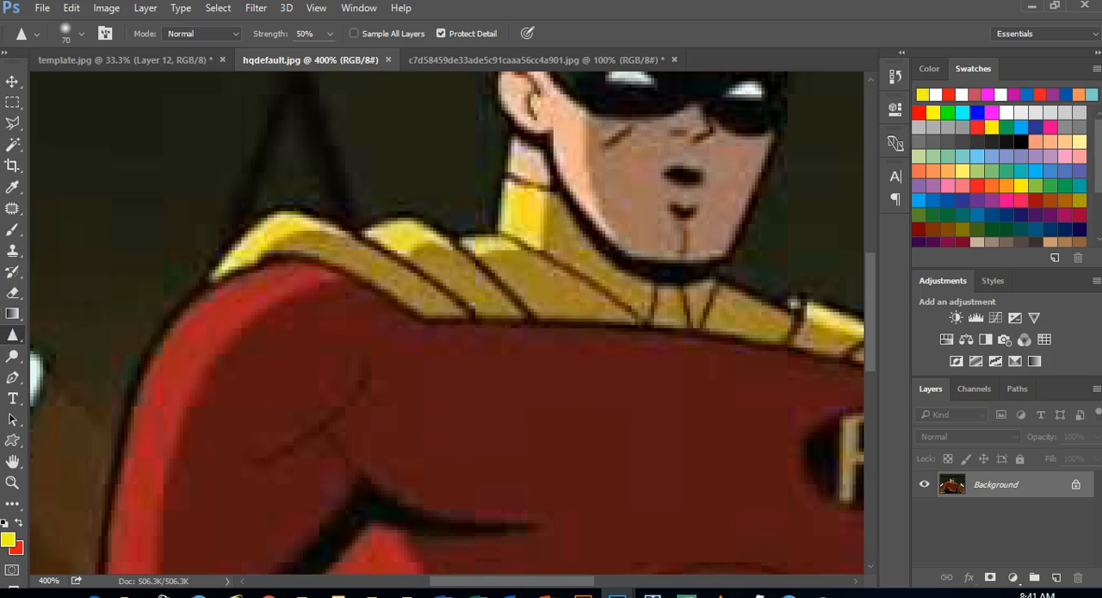
Switch from the Sharpen tool back to the Blur tool, and activate the Dodge tool
{"action": "left_click", "coordinate": [14, 334]}
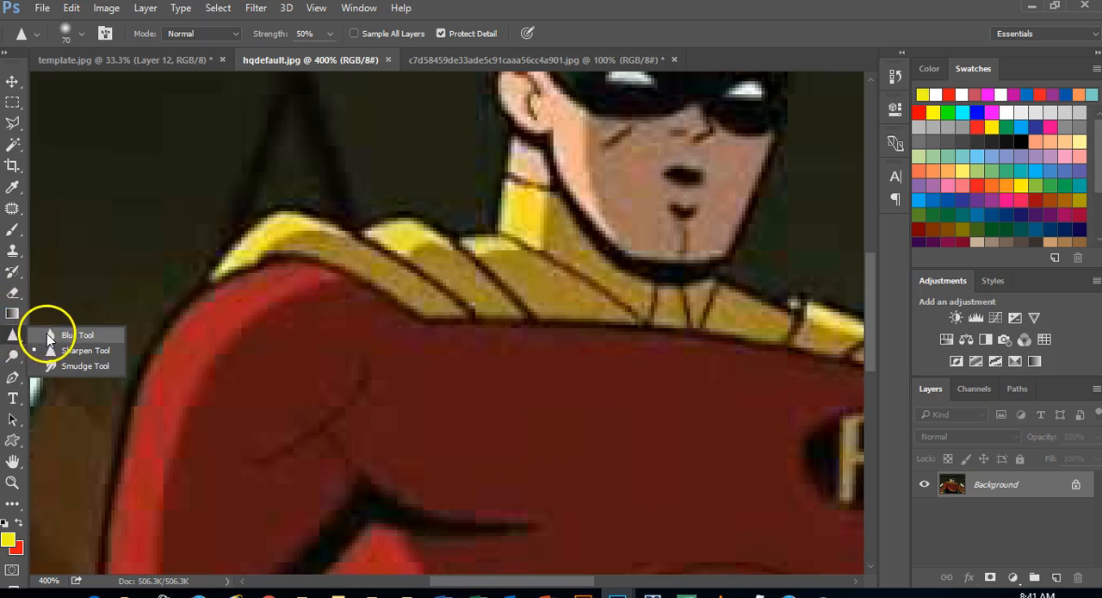
{"action": "left_click", "coordinate": [53, 317]}
{"action": "left_click", "coordinate": [19, 357]}
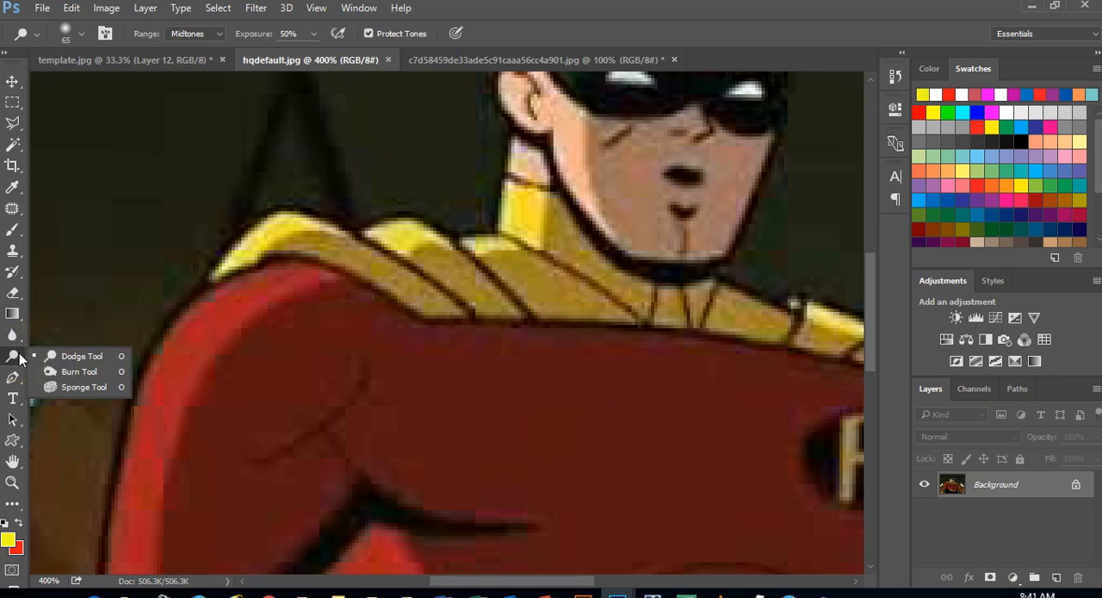
{"action": "left_click", "coordinate": [80, 372]}
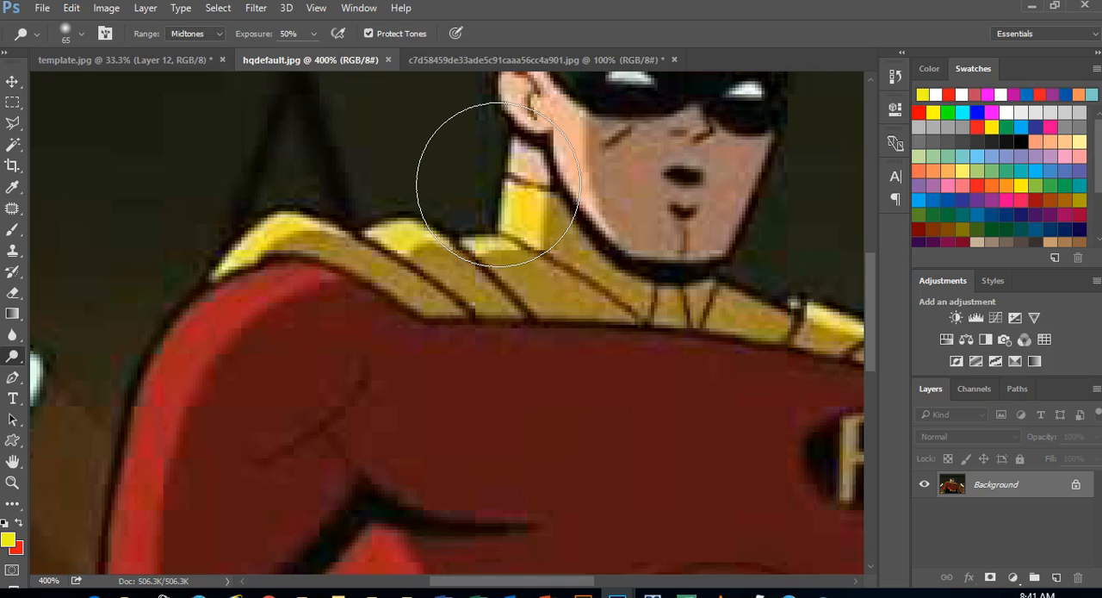
{"action": "left_click", "coordinate": [567, 182]}
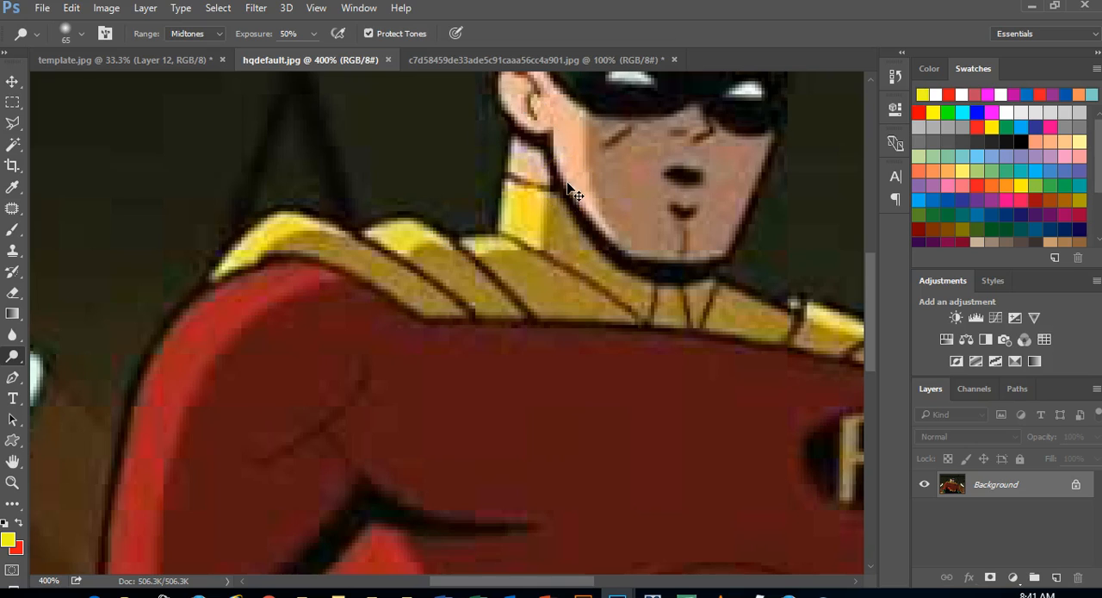
{"action": "scroll", "coordinate": [566, 182], "scroll_direction": "up", "scroll_amount": 2}
{"action": "scroll", "coordinate": [568, 188], "scroll_direction": "down", "scroll_amount": 6}
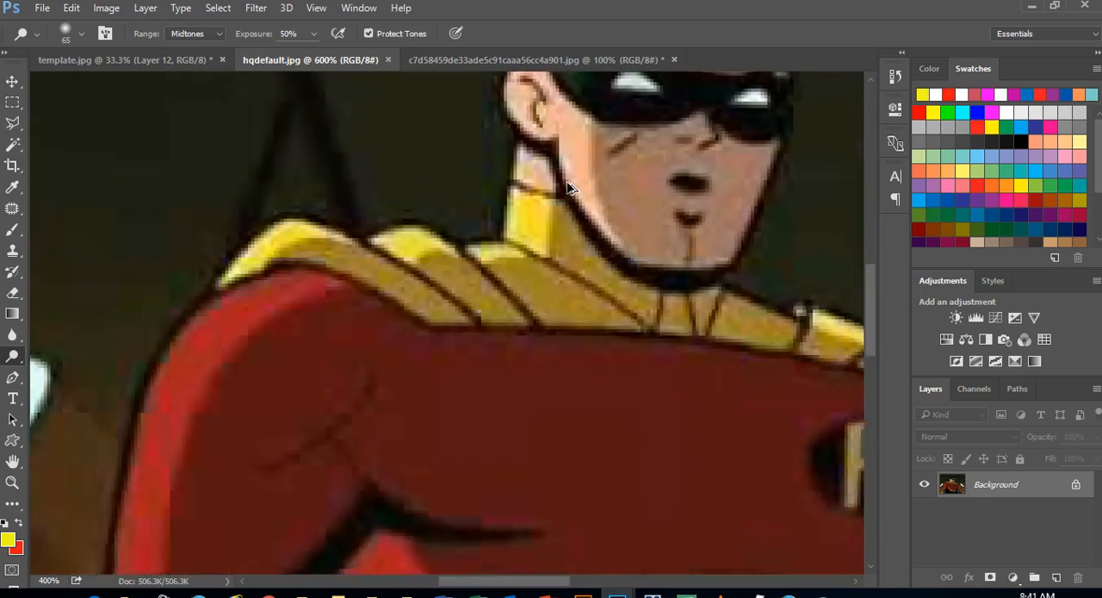
{"action": "scroll", "coordinate": [568, 187], "scroll_direction": "up", "scroll_amount": 2}
{"action": "scroll", "coordinate": [568, 187], "scroll_direction": "up", "scroll_amount": 2}
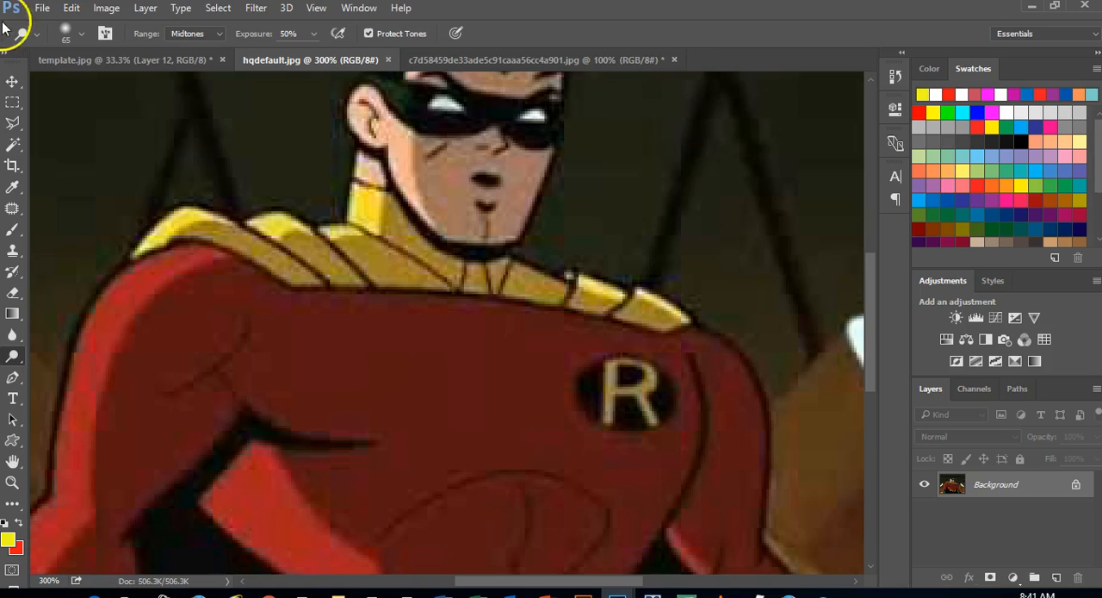
{"action": "left_click", "coordinate": [72, 8]}
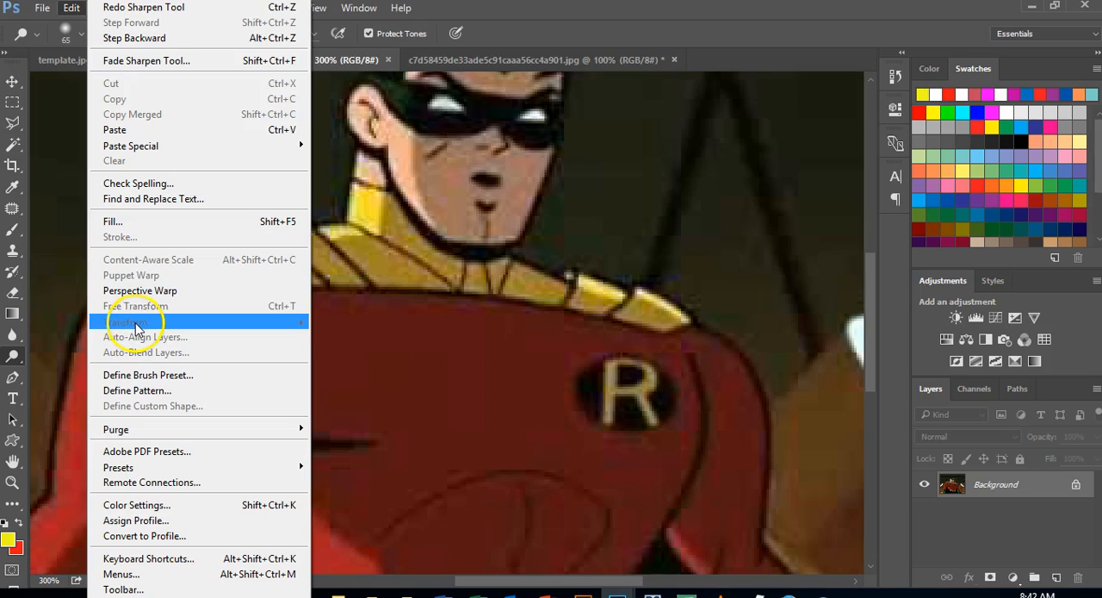
{"action": "left_click", "coordinate": [663, 27]}
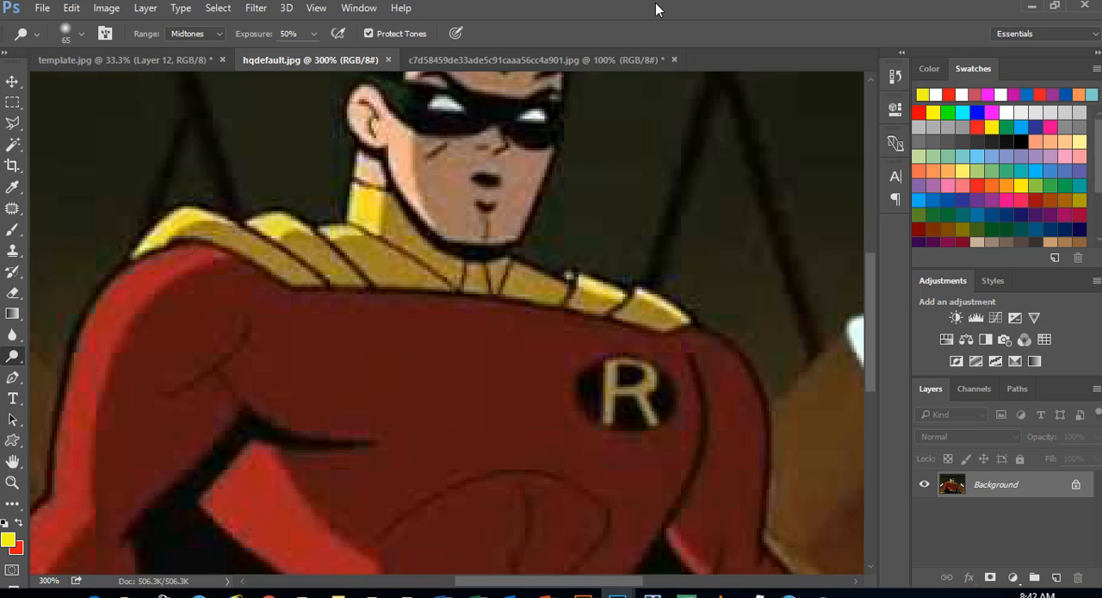
Dock the floating hqdefault.jpg window with the other document tabs, look through the open documents and return to hqdefault.jpg
{"action": "left_click", "coordinate": [157, 67]}
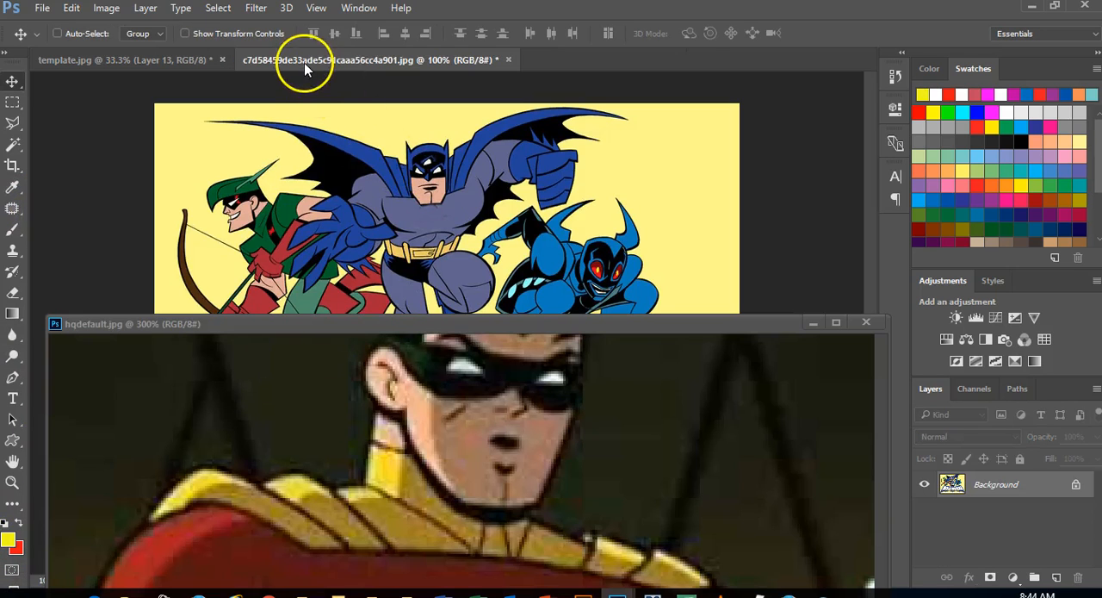
{"action": "left_click_drag", "start_coordinate": [334, 319], "coordinate": [431, 75]}
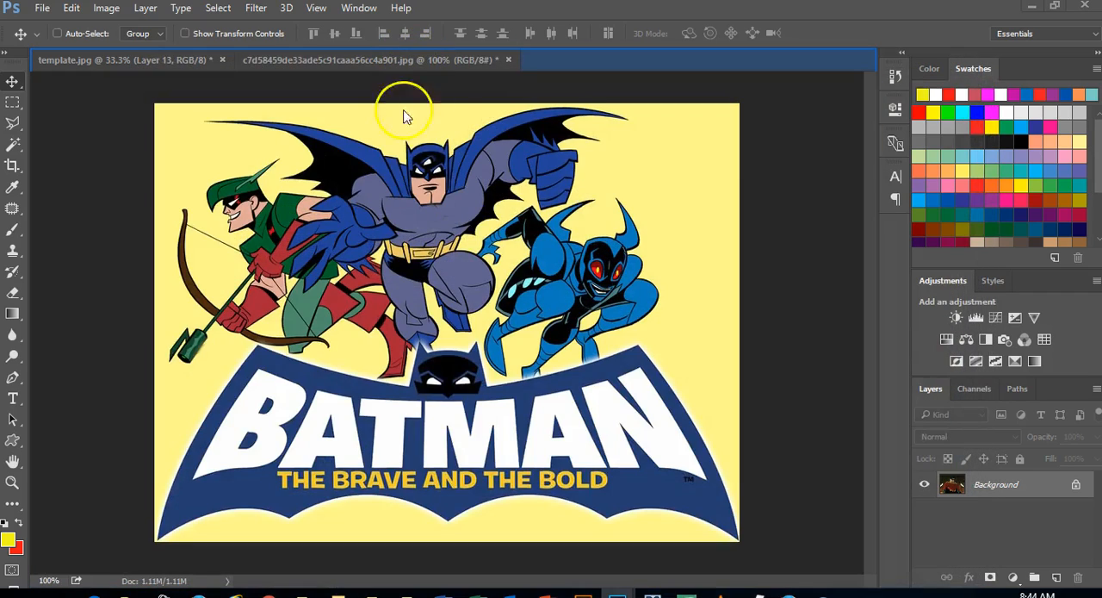
{"action": "left_click", "coordinate": [139, 64]}
{"action": "left_click_drag", "start_coordinate": [139, 65], "coordinate": [139, 65]}
{"action": "left_click", "coordinate": [139, 64]}
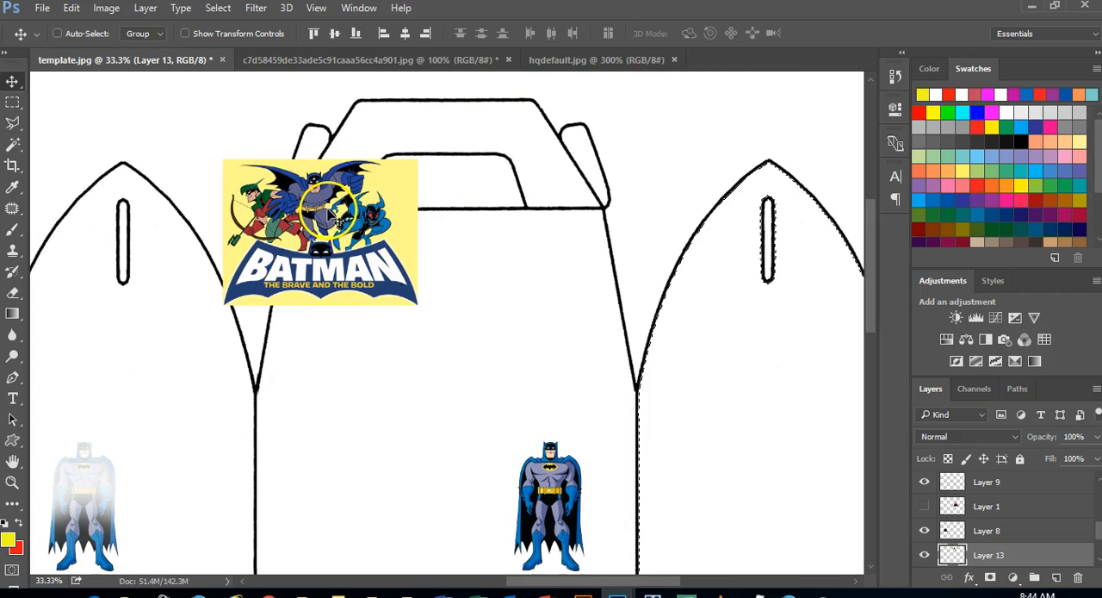
{"action": "left_click", "coordinate": [293, 62]}
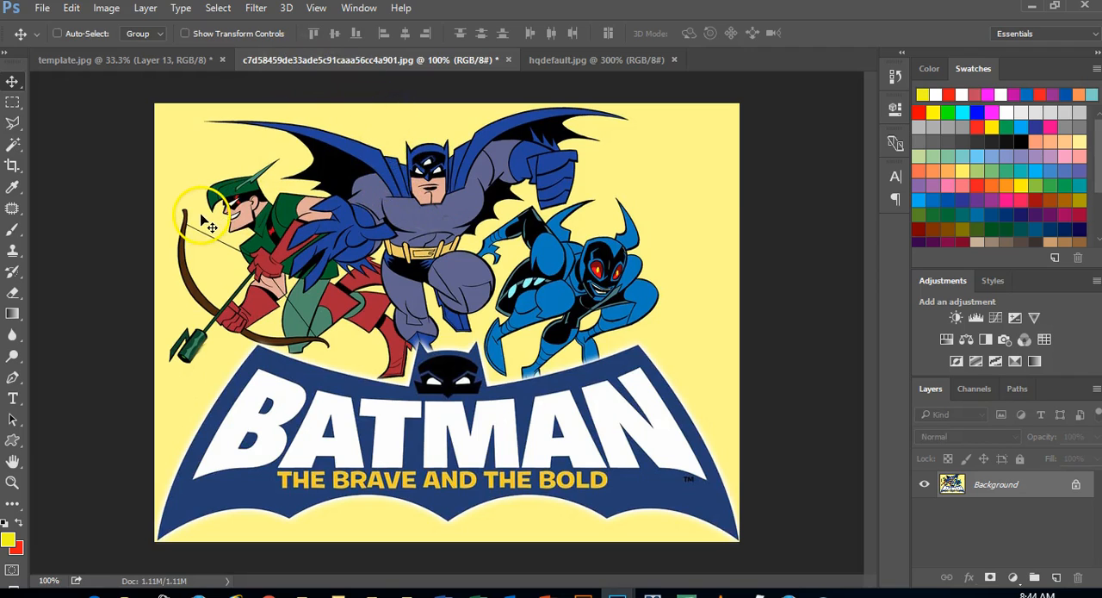
{"action": "left_click", "coordinate": [544, 60]}
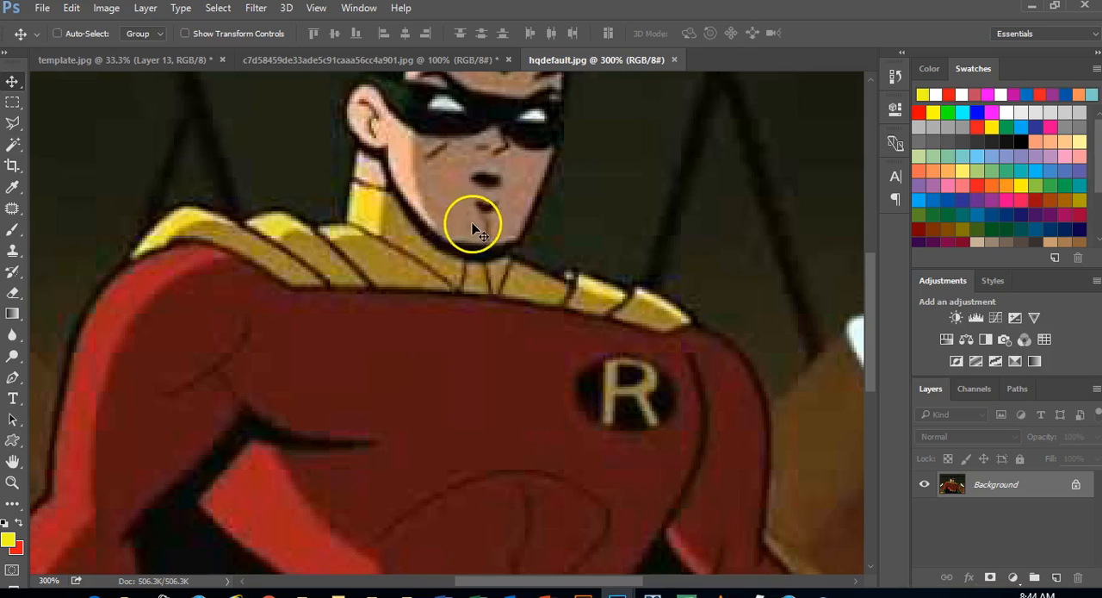
Try blurring Robin's yellow collar and chin line with a size 80 Blur brush at 100% strength, and undo it
{"action": "left_click", "coordinate": [20, 329]}
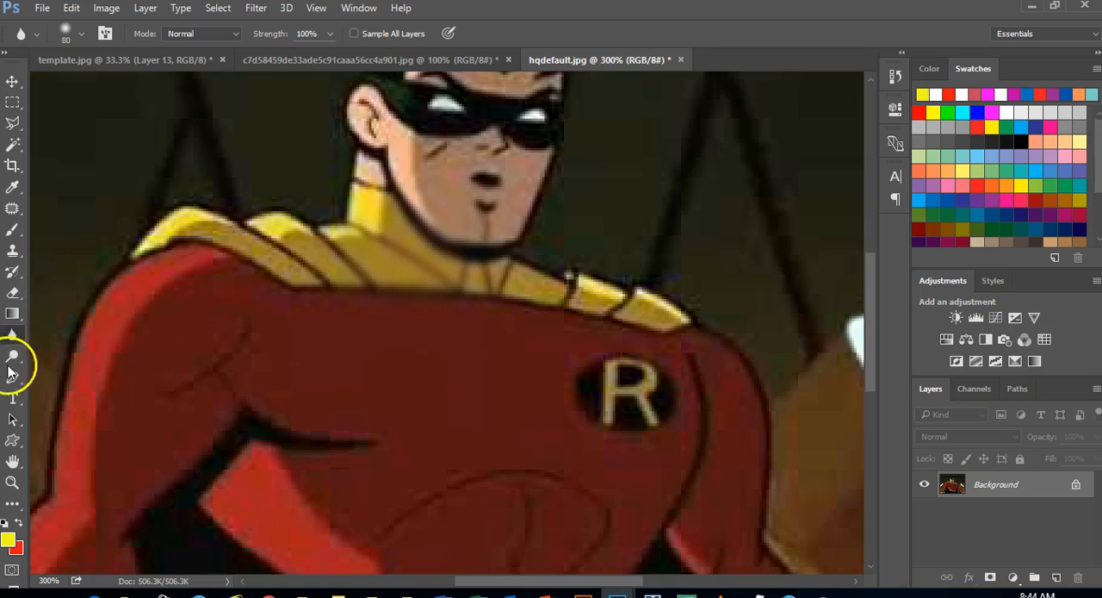
{"action": "left_click", "coordinate": [14, 339]}
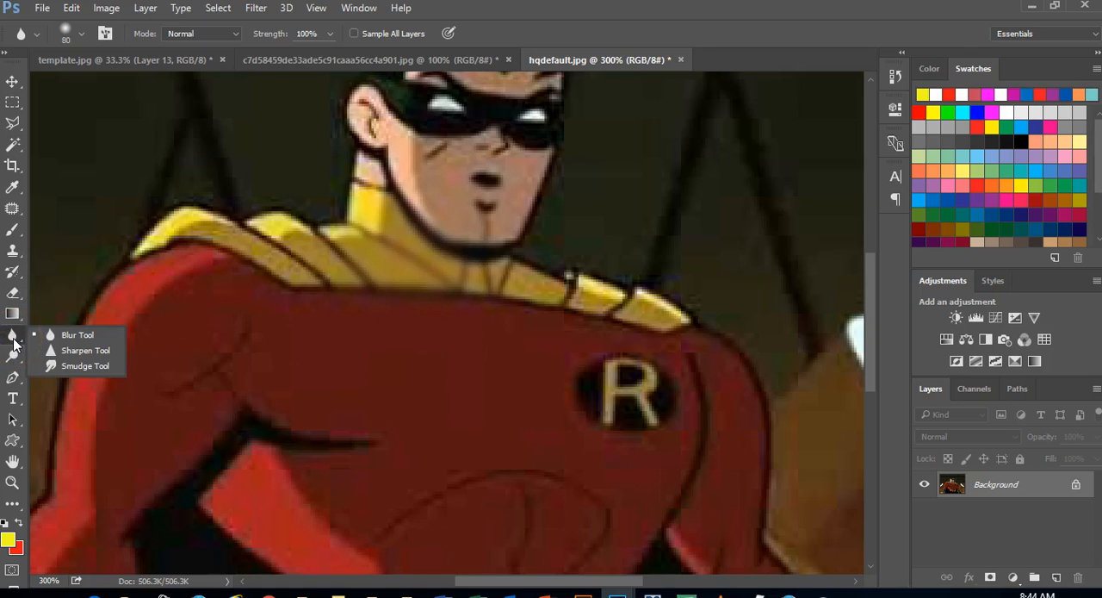
{"action": "left_click", "coordinate": [69, 336]}
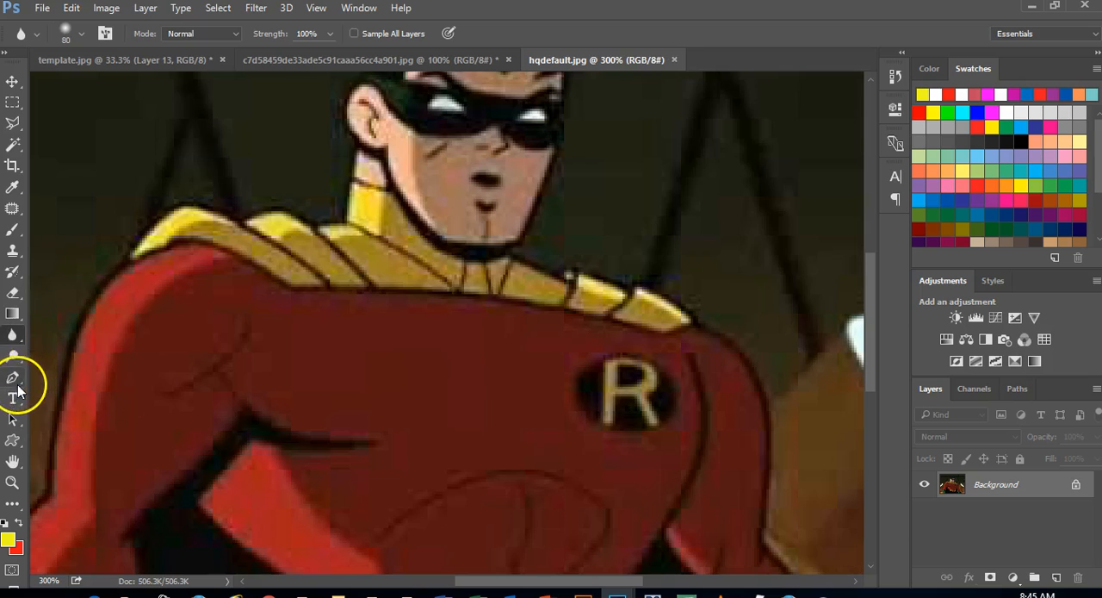
Lighten Robin's face, collar, arm, red chest and R emblem with a size 65 Dodge brush on Midtones at 50% exposure
{"action": "left_click", "coordinate": [13, 358]}
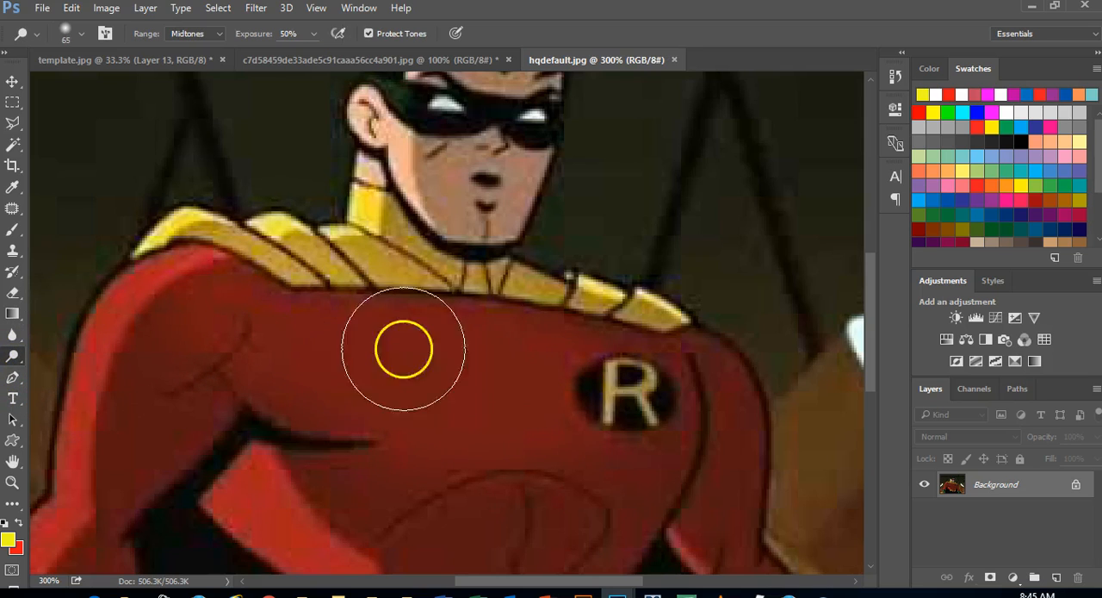
{"action": "mouse_move", "coordinate": [465, 225]}
{"action": "left_mouse_down"}
{"action": "mouse_move", "coordinate": [447, 208]}
{"action": "mouse_move", "coordinate": [478, 201]}
{"action": "left_mouse_up"}
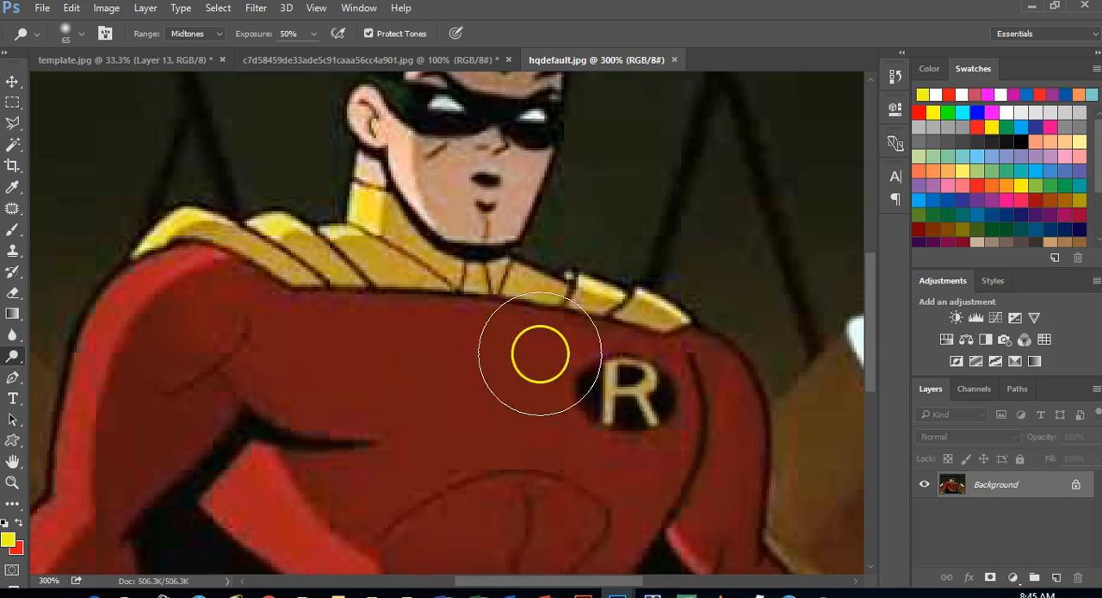
{"action": "mouse_move", "coordinate": [113, 362]}
{"action": "left_mouse_down"}
{"action": "mouse_move", "coordinate": [161, 383]}
{"action": "mouse_move", "coordinate": [150, 390]}
{"action": "mouse_move", "coordinate": [185, 326]}
{"action": "mouse_move", "coordinate": [238, 372]}
{"action": "mouse_move", "coordinate": [115, 522]}
{"action": "mouse_move", "coordinate": [189, 374]}
{"action": "left_mouse_up"}
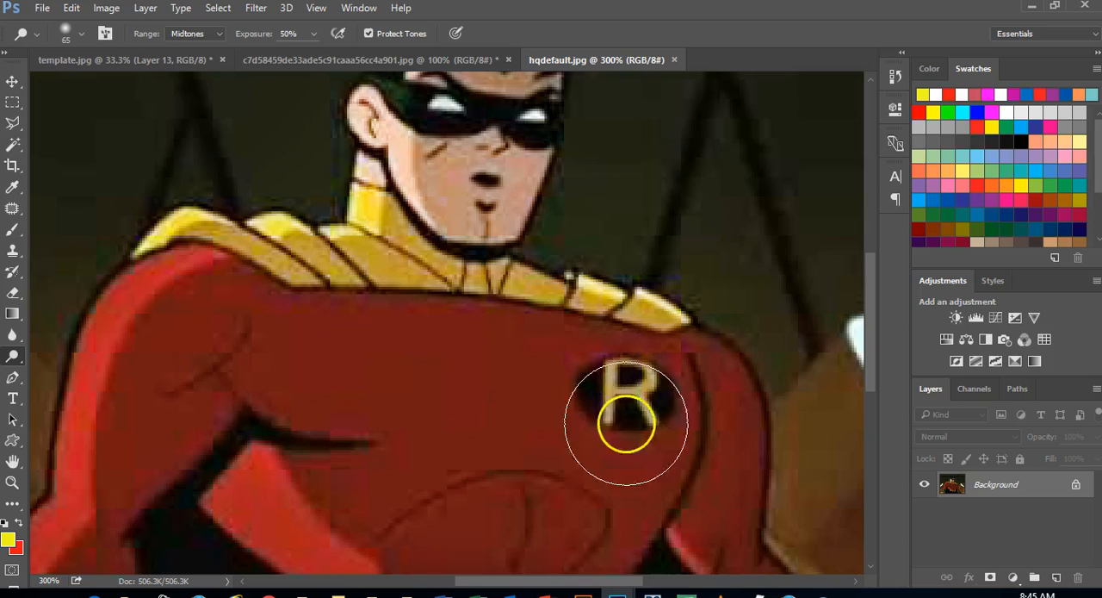
{"action": "mouse_move", "coordinate": [447, 401]}
{"action": "left_mouse_down"}
{"action": "mouse_move", "coordinate": [420, 384]}
{"action": "mouse_move", "coordinate": [585, 364]}
{"action": "mouse_move", "coordinate": [391, 370]}
{"action": "mouse_move", "coordinate": [524, 383]}
{"action": "mouse_move", "coordinate": [379, 404]}
{"action": "mouse_move", "coordinate": [584, 433]}
{"action": "mouse_move", "coordinate": [421, 429]}
{"action": "mouse_move", "coordinate": [595, 427]}
{"action": "mouse_move", "coordinate": [645, 408]}
{"action": "mouse_move", "coordinate": [497, 364]}
{"action": "mouse_move", "coordinate": [312, 345]}
{"action": "left_mouse_up"}
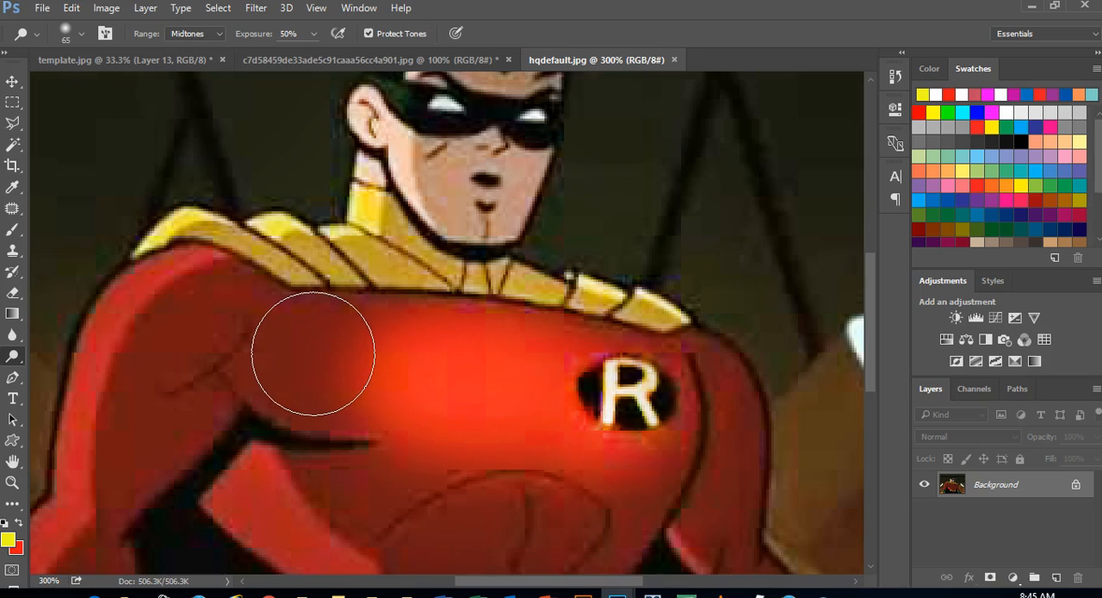
{"action": "mouse_move", "coordinate": [312, 353]}
{"action": "left_mouse_down"}
{"action": "mouse_move", "coordinate": [309, 390]}
{"action": "mouse_move", "coordinate": [325, 365]}
{"action": "mouse_move", "coordinate": [311, 396]}
{"action": "mouse_move", "coordinate": [336, 342]}
{"action": "left_mouse_up"}
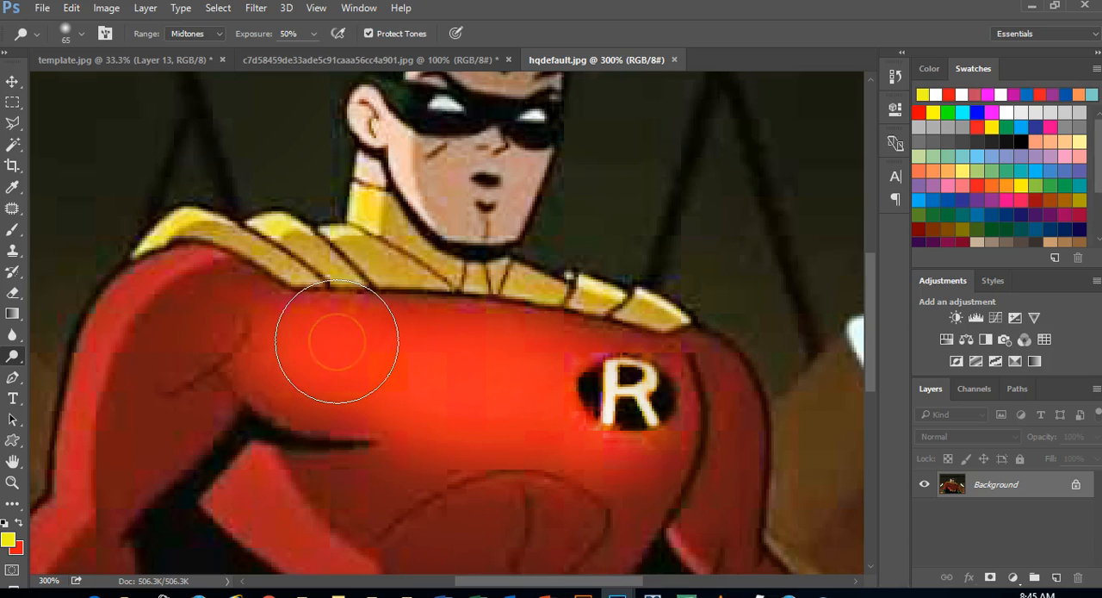
{"action": "mouse_move", "coordinate": [469, 285]}
{"action": "left_mouse_down"}
{"action": "mouse_move", "coordinate": [502, 256]}
{"action": "mouse_move", "coordinate": [415, 306]}
{"action": "mouse_move", "coordinate": [513, 232]}
{"action": "mouse_move", "coordinate": [451, 190]}
{"action": "mouse_move", "coordinate": [389, 192]}
{"action": "mouse_move", "coordinate": [212, 293]}
{"action": "mouse_move", "coordinate": [212, 310]}
{"action": "mouse_move", "coordinate": [676, 321]}
{"action": "left_mouse_up"}
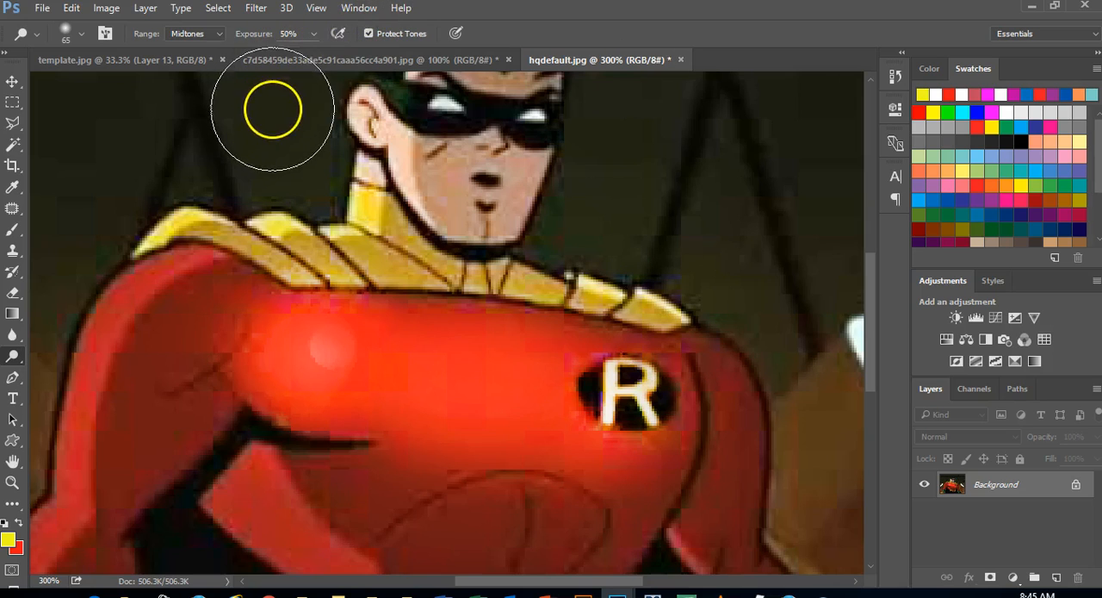
Darken parts of Robin's brightened chest and lower face with a size 65 Burn brush on Midtones at 50% exposure
{"action": "mouse_move", "coordinate": [382, 172]}
{"action": "left_mouse_down"}
{"action": "mouse_move", "coordinate": [500, 202]}
{"action": "mouse_move", "coordinate": [143, 270]}
{"action": "mouse_move", "coordinate": [80, 303]}
{"action": "mouse_move", "coordinate": [19, 359]}
{"action": "mouse_move", "coordinate": [94, 371]}
{"action": "left_mouse_up"}
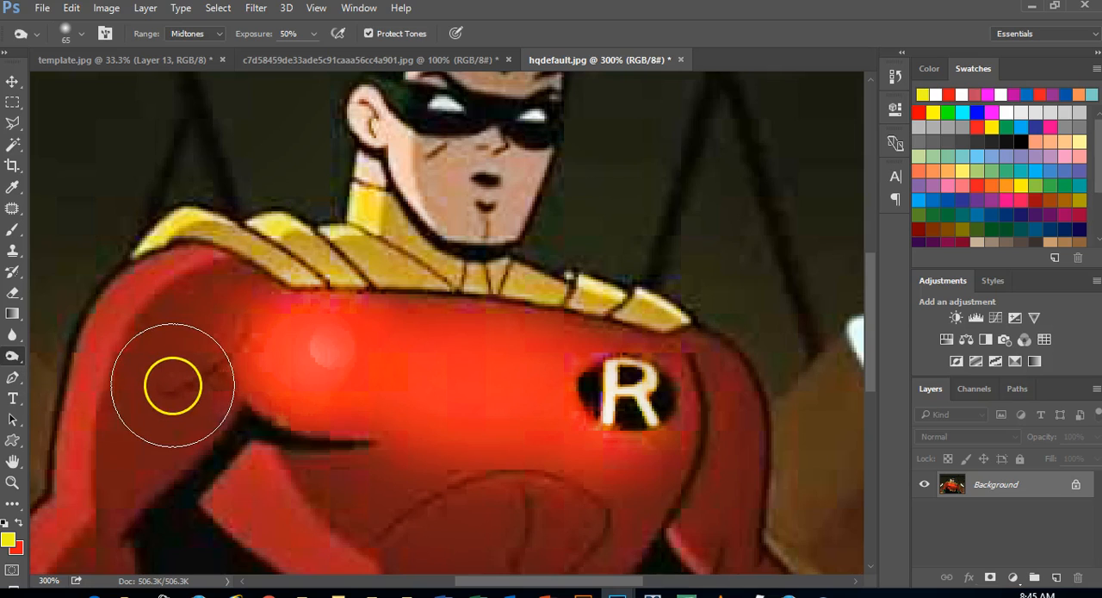
{"action": "mouse_move", "coordinate": [315, 397]}
{"action": "left_mouse_down"}
{"action": "mouse_move", "coordinate": [369, 375]}
{"action": "mouse_move", "coordinate": [338, 354]}
{"action": "mouse_move", "coordinate": [199, 343]}
{"action": "mouse_move", "coordinate": [316, 341]}
{"action": "mouse_move", "coordinate": [434, 320]}
{"action": "mouse_move", "coordinate": [408, 325]}
{"action": "mouse_move", "coordinate": [374, 275]}
{"action": "mouse_move", "coordinate": [461, 222]}
{"action": "mouse_move", "coordinate": [290, 325]}
{"action": "mouse_move", "coordinate": [441, 394]}
{"action": "mouse_move", "coordinate": [465, 393]}
{"action": "mouse_move", "coordinate": [370, 364]}
{"action": "mouse_move", "coordinate": [397, 360]}
{"action": "mouse_move", "coordinate": [435, 370]}
{"action": "mouse_move", "coordinate": [287, 362]}
{"action": "mouse_move", "coordinate": [476, 397]}
{"action": "left_mouse_up"}
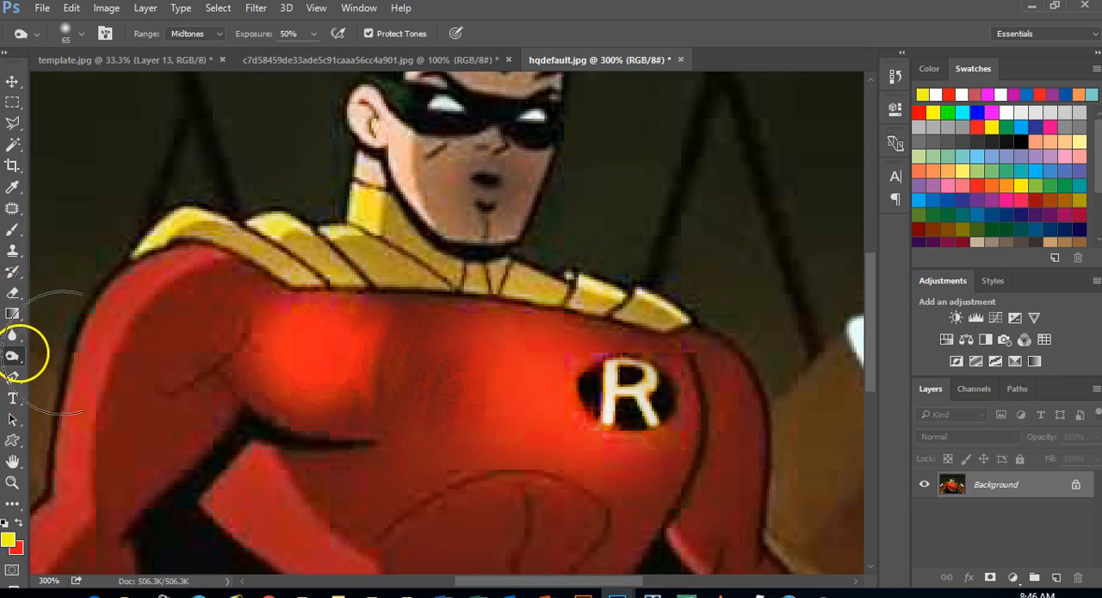
Activate the Sponge tool for c7d58459de33ade5c91caaa56cc4a901.jpg, with the Desaturate 13 pixels preset and the brush size set to 61 px
{"action": "right_click", "coordinate": [19, 357]}
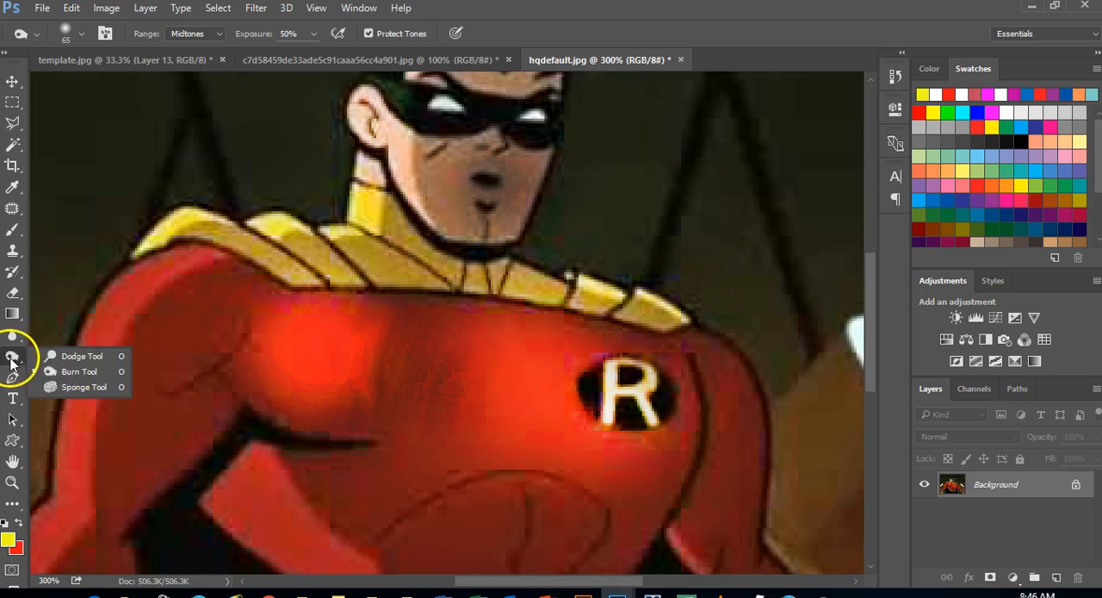
{"action": "left_click", "coordinate": [73, 388]}
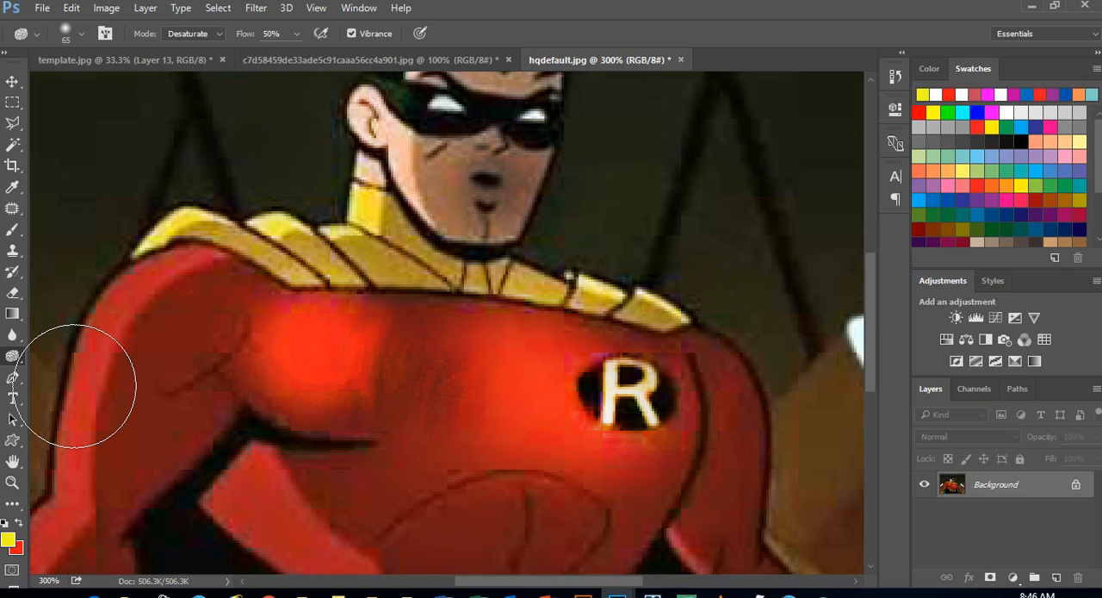
{"action": "left_click", "coordinate": [476, 64]}
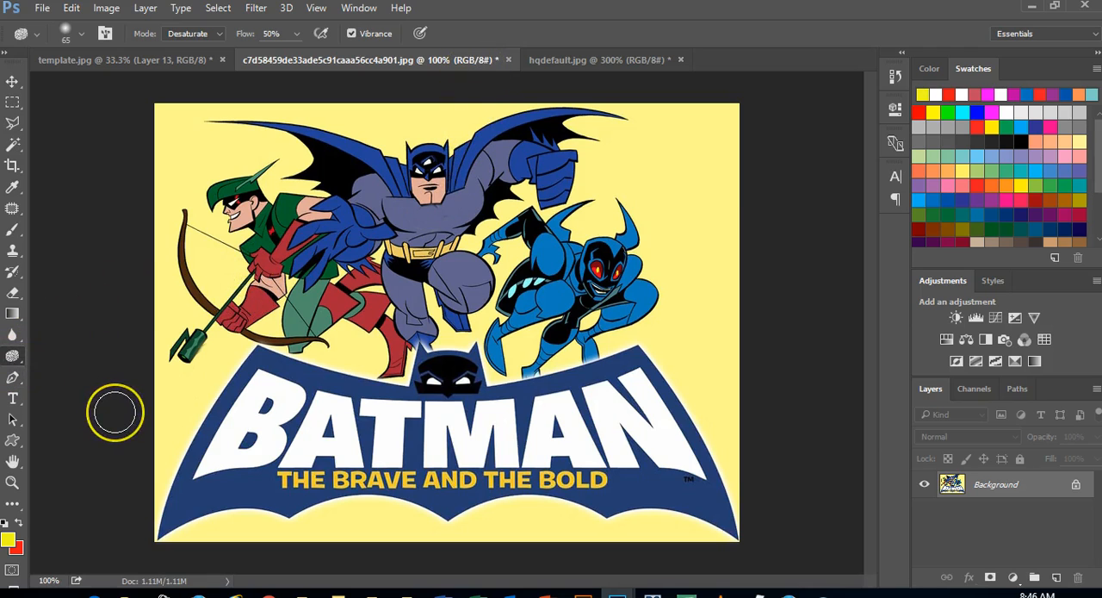
{"action": "key", "text": "ctrl+plus"}
{"action": "key", "text": "ctrl+plus"}
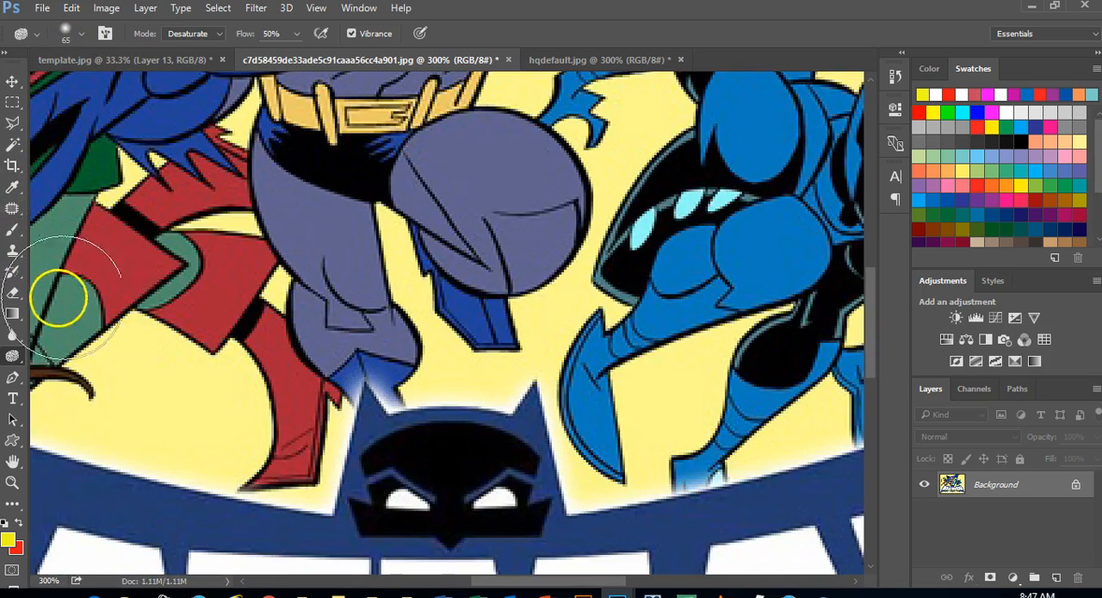
{"action": "left_click", "coordinate": [35, 37]}
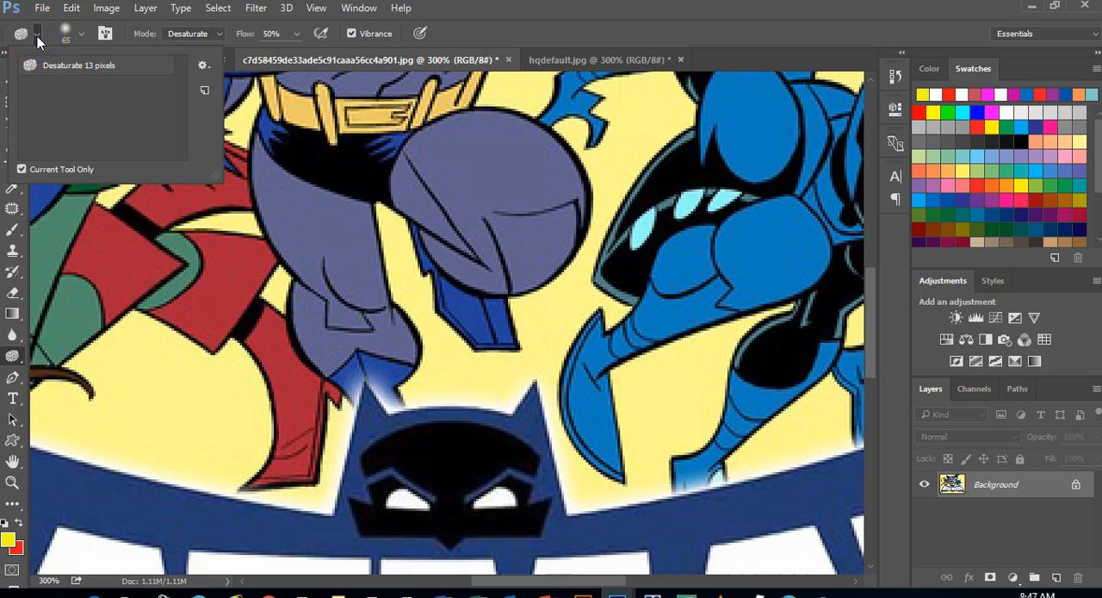
{"action": "left_click", "coordinate": [52, 70]}
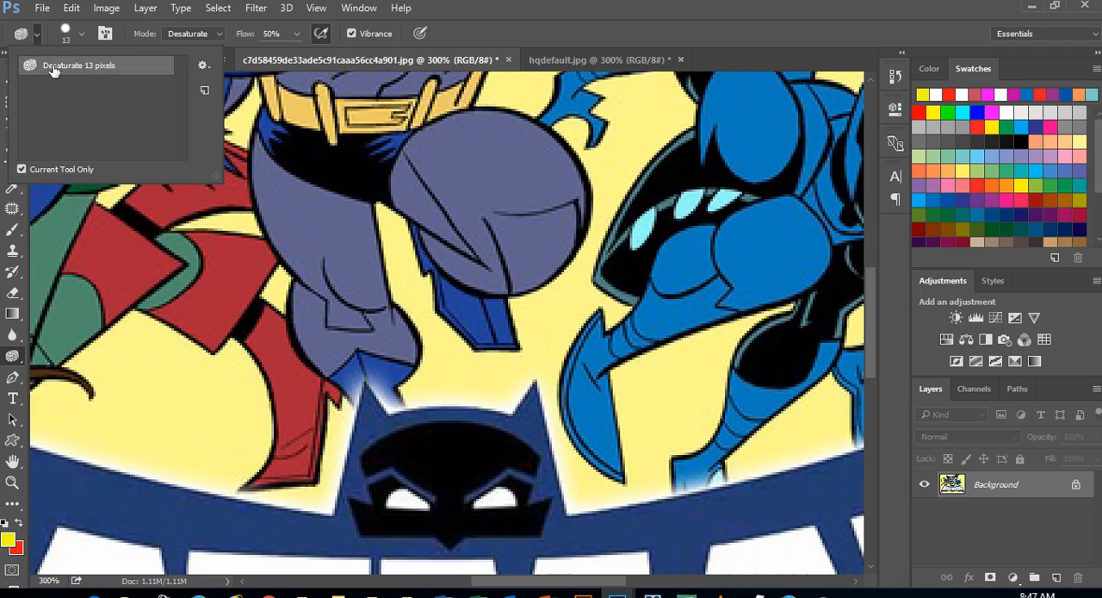
{"action": "left_click", "coordinate": [65, 36]}
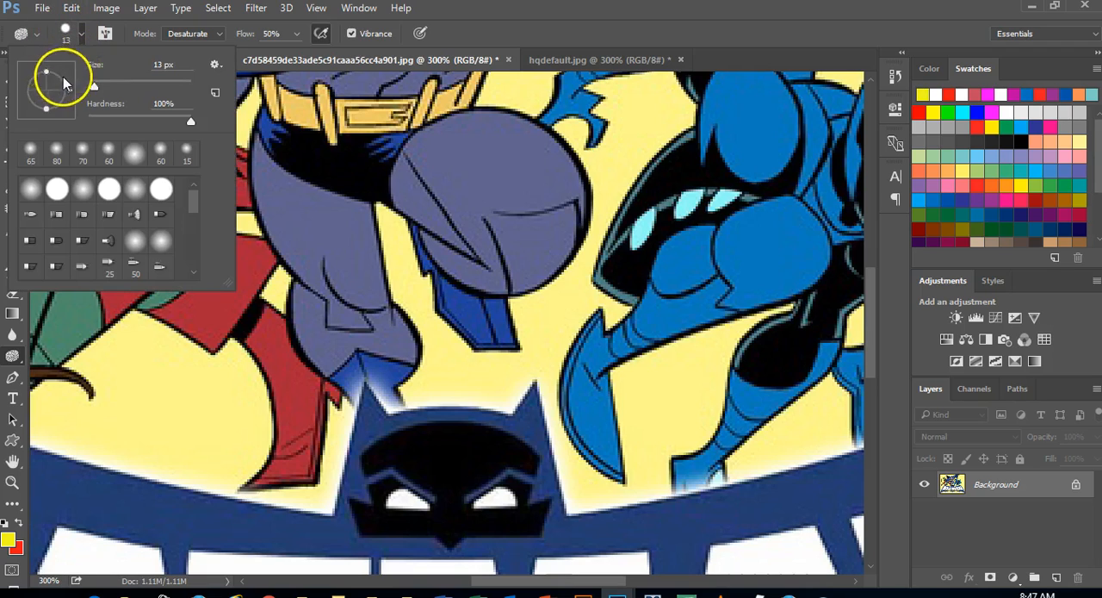
{"action": "left_click_drag", "start_coordinate": [108, 85], "coordinate": [119, 90]}
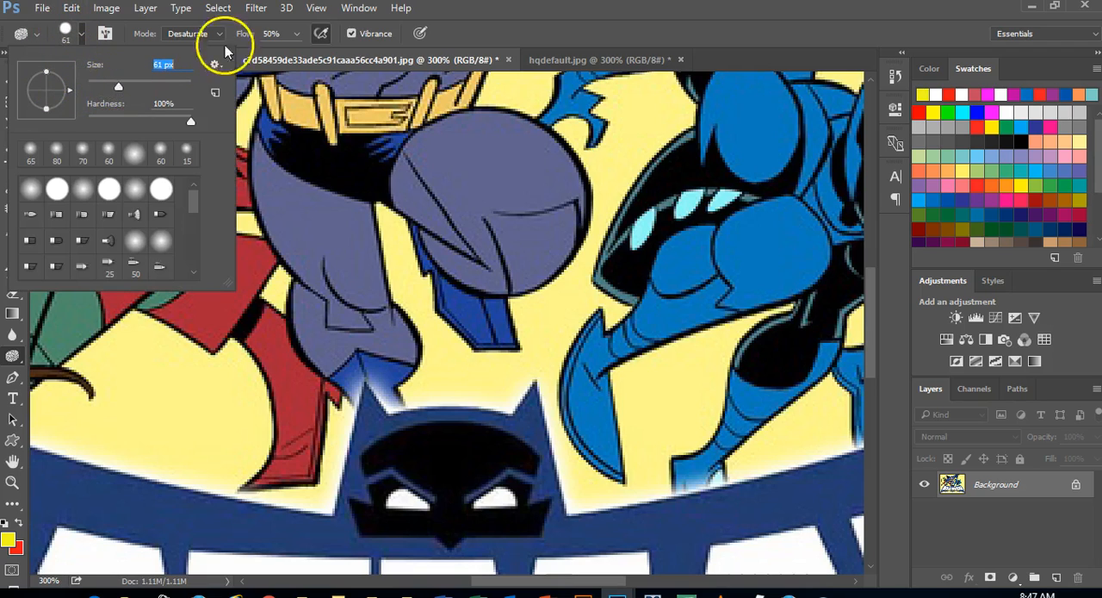
{"action": "left_click", "coordinate": [473, 35]}
Desaturate Batman's raised knee, the blue character's thigh and boot, and the yellow background between them at 50% flow
{"action": "mouse_move", "coordinate": [479, 180]}
{"action": "left_mouse_down"}
{"action": "mouse_move", "coordinate": [445, 185]}
{"action": "mouse_move", "coordinate": [527, 177]}
{"action": "mouse_move", "coordinate": [492, 184]}
{"action": "mouse_move", "coordinate": [529, 181]}
{"action": "mouse_move", "coordinate": [502, 182]}
{"action": "mouse_move", "coordinate": [477, 212]}
{"action": "mouse_move", "coordinate": [537, 198]}
{"action": "mouse_move", "coordinate": [473, 245]}
{"action": "left_mouse_up"}
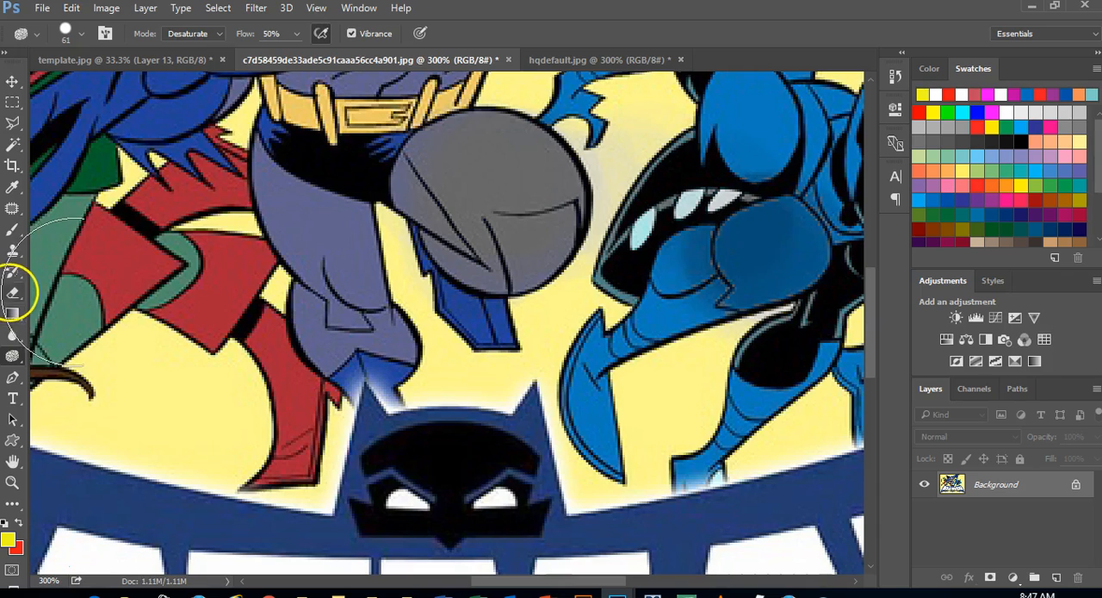
{"action": "key", "text": "ctrl+Down"}
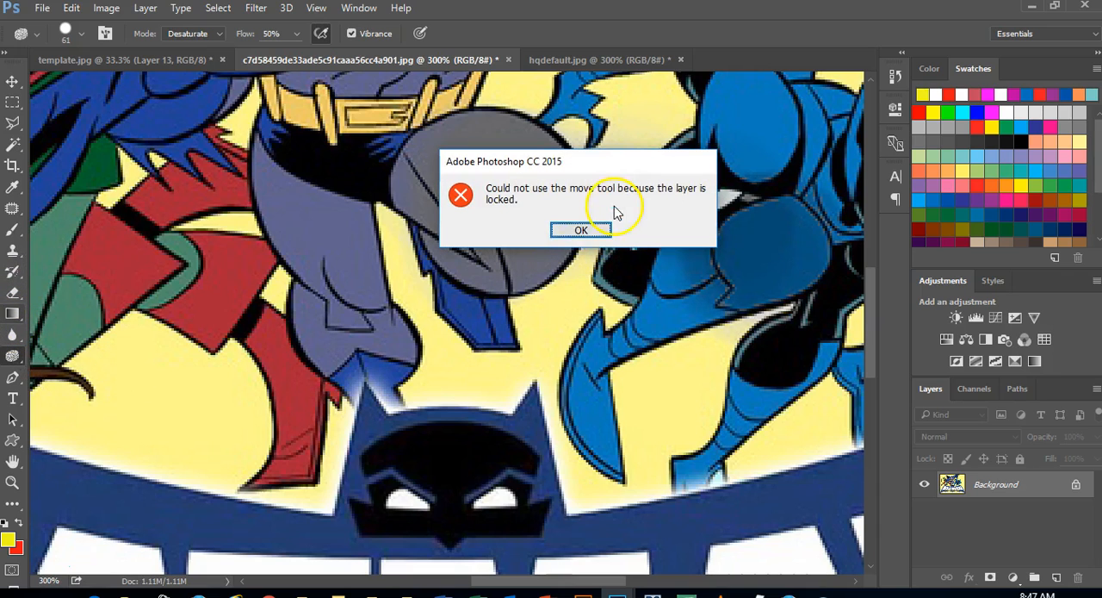
{"action": "left_click", "coordinate": [581, 231]}
{"action": "mouse_move", "coordinate": [711, 392]}
{"action": "left_mouse_down"}
{"action": "mouse_move", "coordinate": [671, 406]}
{"action": "mouse_move", "coordinate": [634, 385]}
{"action": "mouse_move", "coordinate": [598, 416]}
{"action": "mouse_move", "coordinate": [625, 405]}
{"action": "mouse_move", "coordinate": [630, 385]}
{"action": "mouse_move", "coordinate": [574, 376]}
{"action": "mouse_move", "coordinate": [576, 418]}
{"action": "mouse_move", "coordinate": [620, 419]}
{"action": "mouse_move", "coordinate": [681, 385]}
{"action": "mouse_move", "coordinate": [661, 346]}
{"action": "mouse_move", "coordinate": [673, 355]}
{"action": "mouse_move", "coordinate": [605, 375]}
{"action": "mouse_move", "coordinate": [610, 394]}
{"action": "mouse_move", "coordinate": [663, 382]}
{"action": "mouse_move", "coordinate": [728, 311]}
{"action": "mouse_move", "coordinate": [554, 383]}
{"action": "mouse_move", "coordinate": [622, 363]}
{"action": "mouse_move", "coordinate": [710, 299]}
{"action": "mouse_move", "coordinate": [659, 278]}
{"action": "mouse_move", "coordinate": [608, 224]}
{"action": "mouse_move", "coordinate": [589, 273]}
{"action": "mouse_move", "coordinate": [723, 234]}
{"action": "mouse_move", "coordinate": [754, 249]}
{"action": "mouse_move", "coordinate": [820, 243]}
{"action": "mouse_move", "coordinate": [749, 248]}
{"action": "mouse_move", "coordinate": [814, 212]}
{"action": "mouse_move", "coordinate": [754, 250]}
{"action": "mouse_move", "coordinate": [722, 279]}
{"action": "mouse_move", "coordinate": [731, 283]}
{"action": "mouse_move", "coordinate": [740, 253]}
{"action": "mouse_move", "coordinate": [678, 262]}
{"action": "mouse_move", "coordinate": [767, 252]}
{"action": "mouse_move", "coordinate": [688, 277]}
{"action": "mouse_move", "coordinate": [670, 305]}
{"action": "left_mouse_up"}
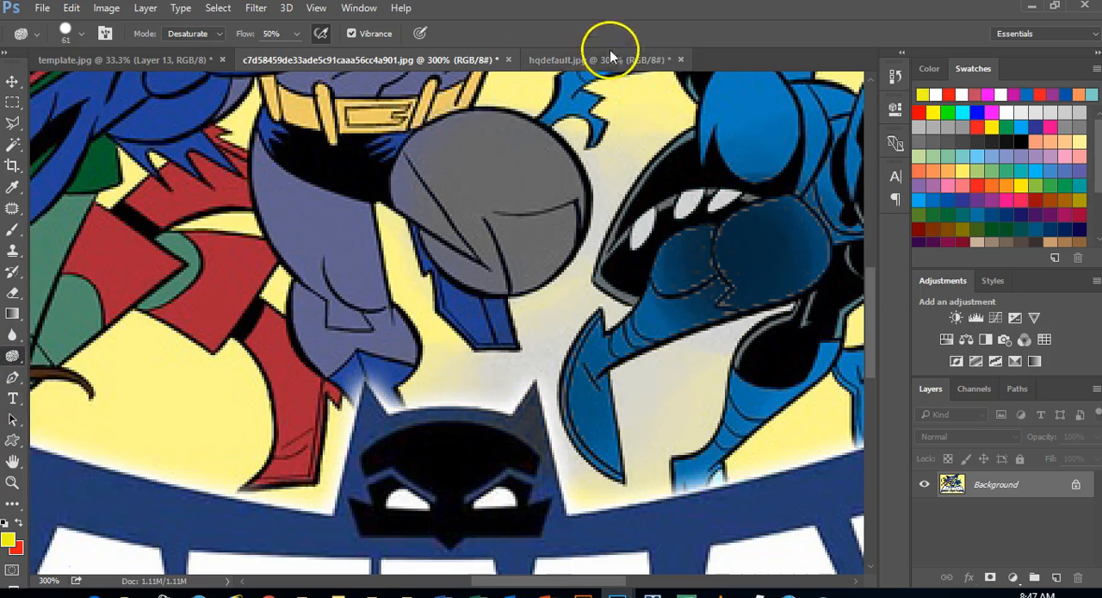
Switch to template.jpg and activate the standard Pen tool in Path mode
{"action": "left_click", "coordinate": [115, 60]}
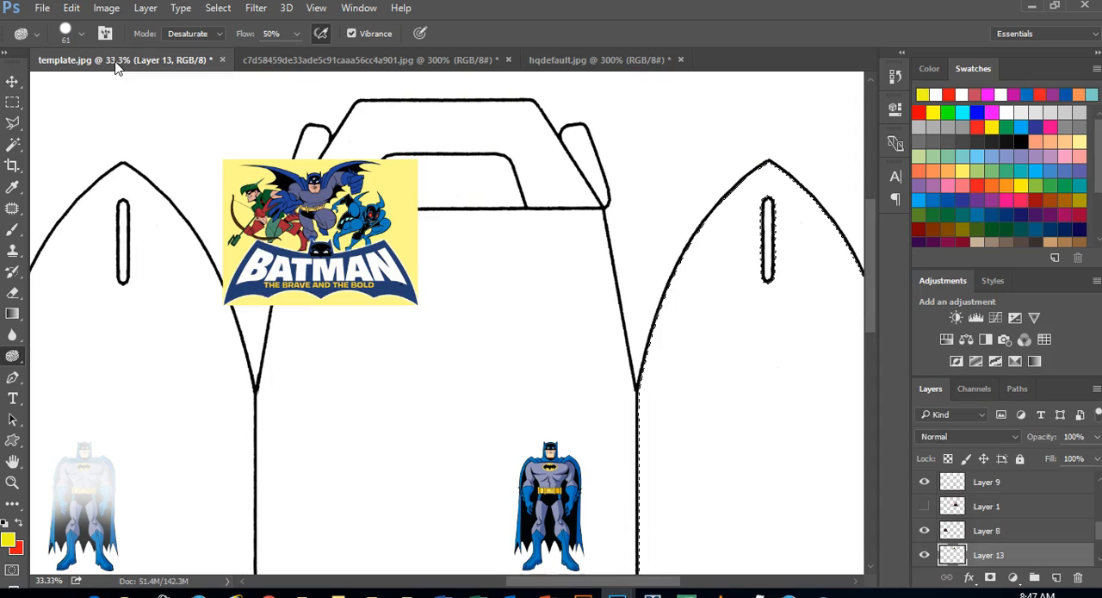
{"action": "left_click", "coordinate": [12, 383]}
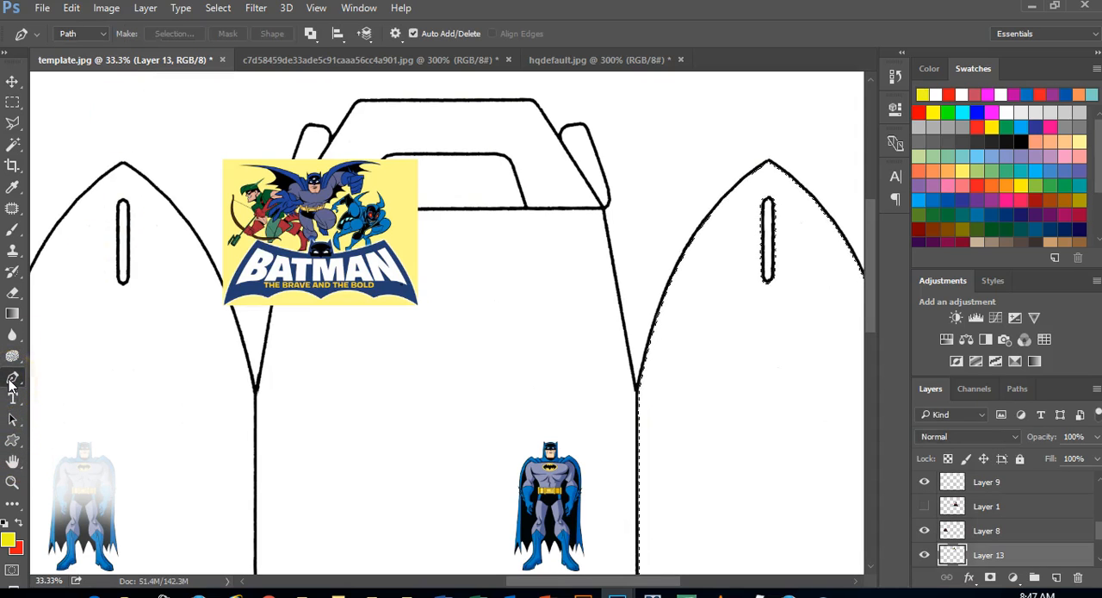
{"action": "right_click", "coordinate": [12, 383]}
{"action": "left_click", "coordinate": [121, 385]}
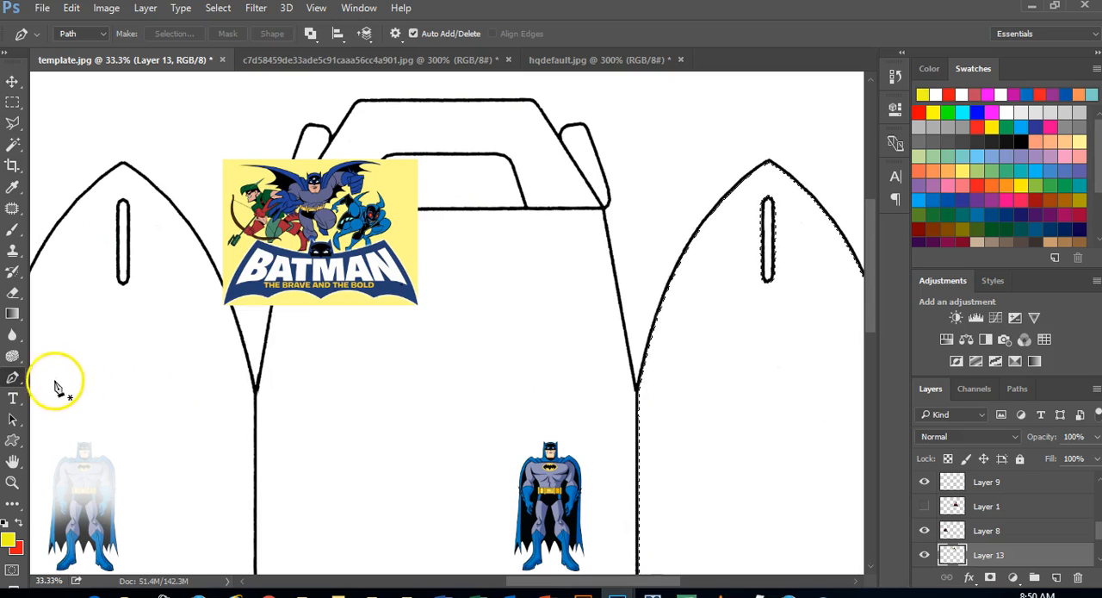
Draw a closed, wavy path with seven anchor points across the car template, curving over the Batman logo and both pointed side panels
{"action": "left_click", "coordinate": [164, 399]}
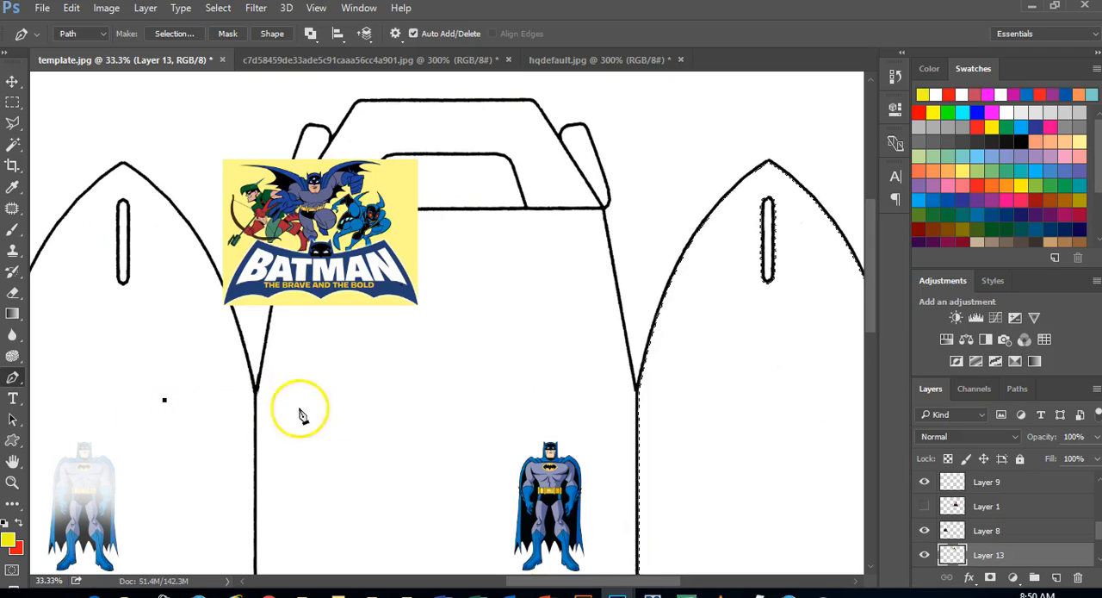
{"action": "left_click", "coordinate": [521, 397]}
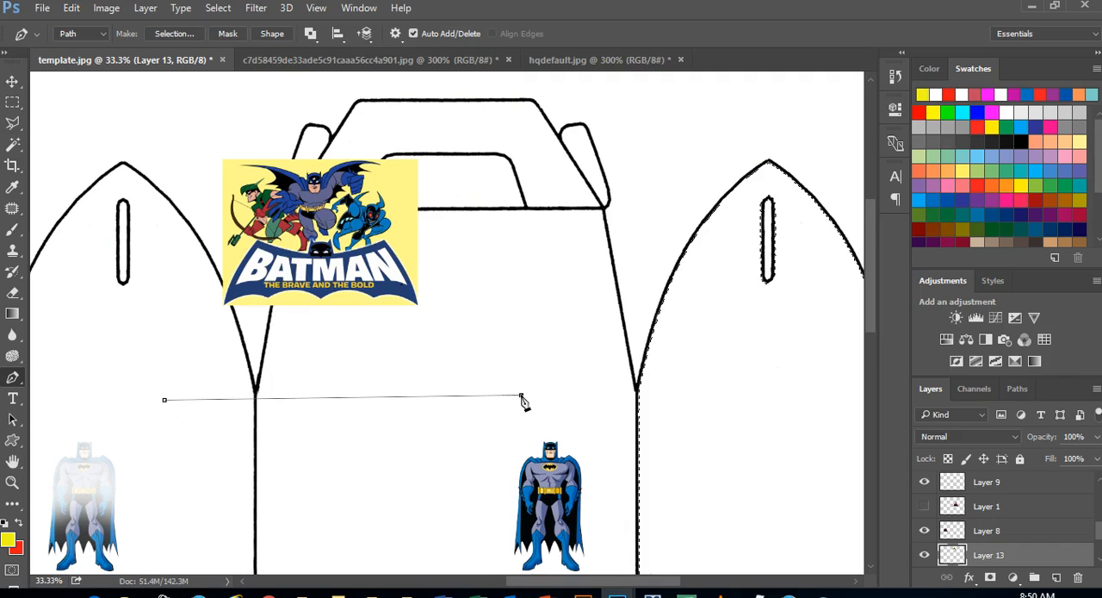
{"action": "left_click_drag", "start_coordinate": [525, 398], "coordinate": [690, 535]}
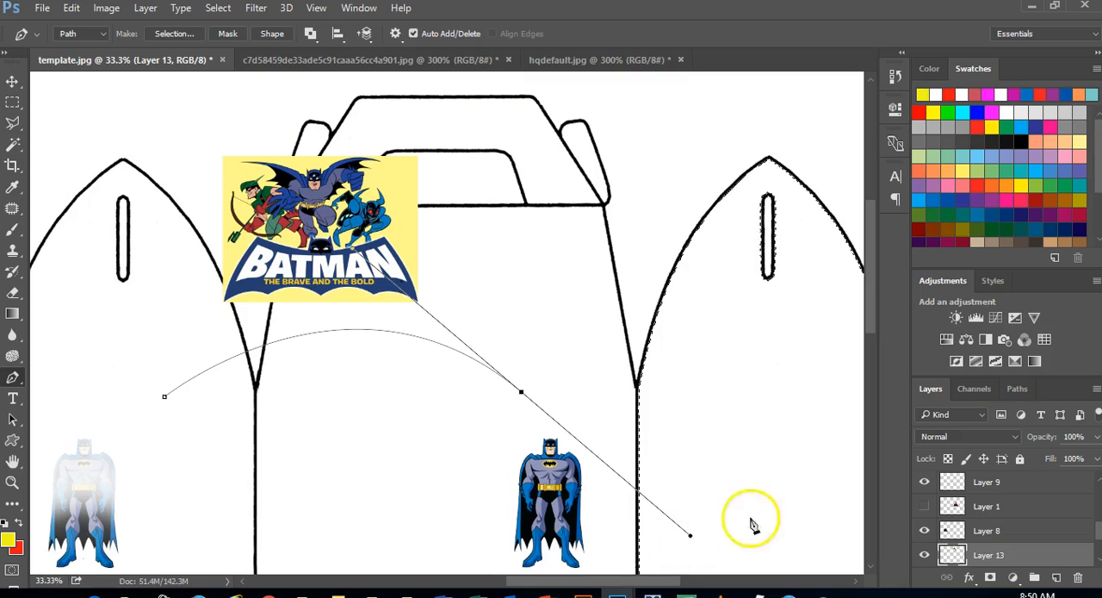
{"action": "left_click_drag", "start_coordinate": [809, 419], "coordinate": [806, 407]}
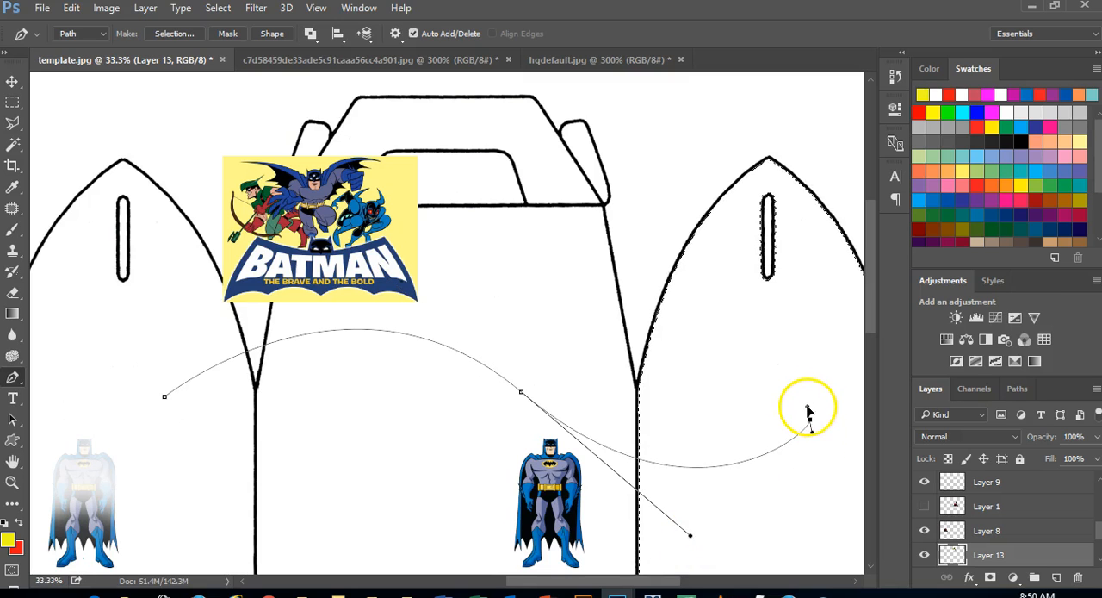
{"action": "left_click_drag", "start_coordinate": [827, 266], "coordinate": [770, 227]}
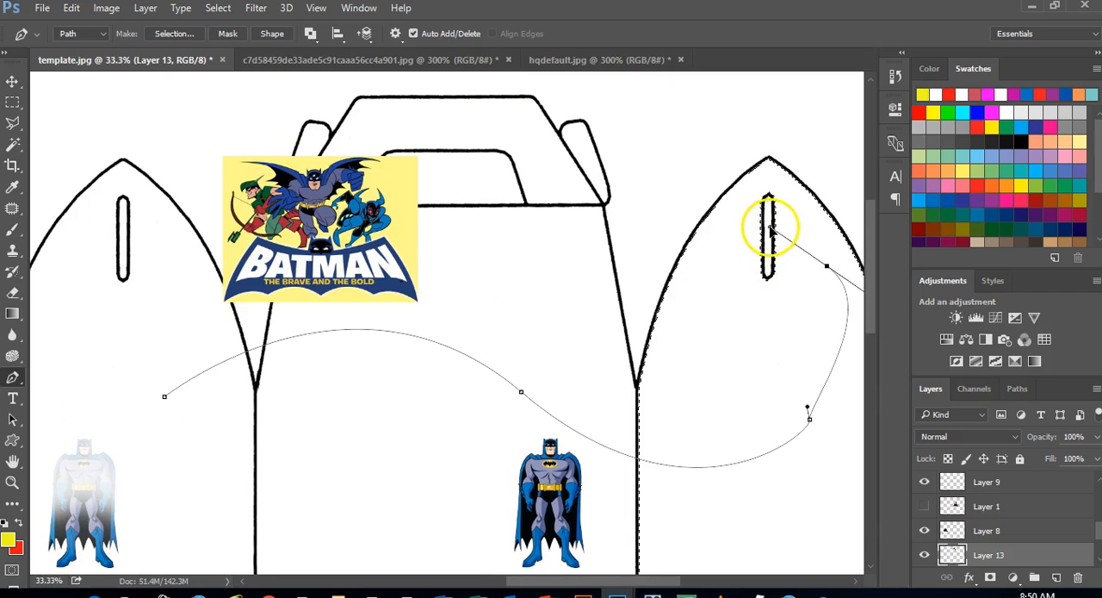
{"action": "left_click_drag", "start_coordinate": [657, 208], "coordinate": [601, 250]}
{"action": "left_click_drag", "start_coordinate": [435, 195], "coordinate": [414, 157]}
{"action": "left_click_drag", "start_coordinate": [152, 182], "coordinate": [79, 281]}
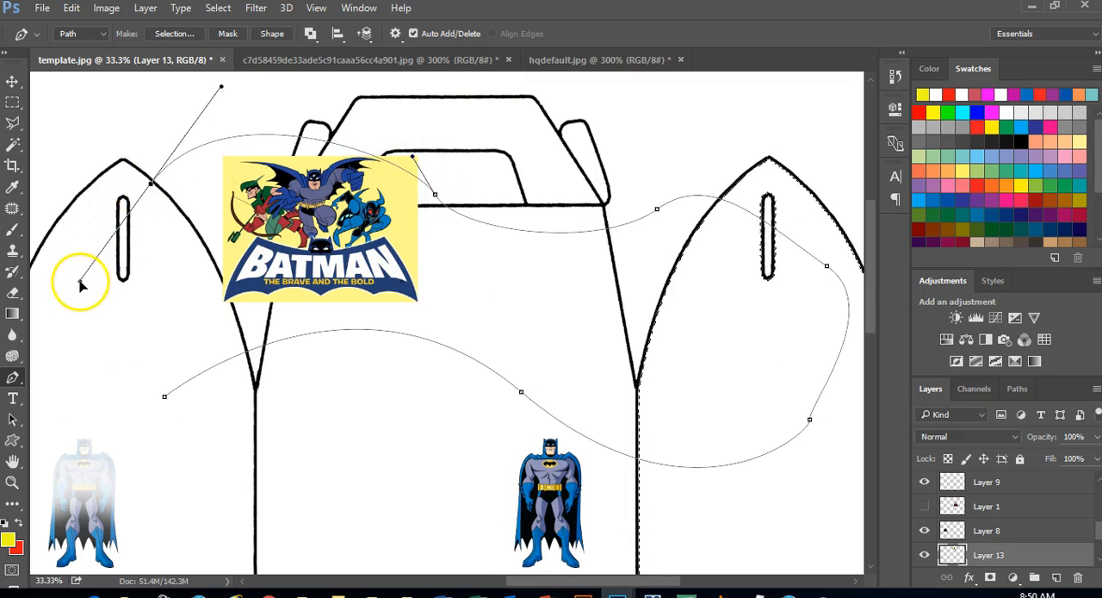
{"action": "left_click", "coordinate": [164, 398]}
{"action": "left_click_drag", "start_coordinate": [165, 398], "coordinate": [278, 458]}
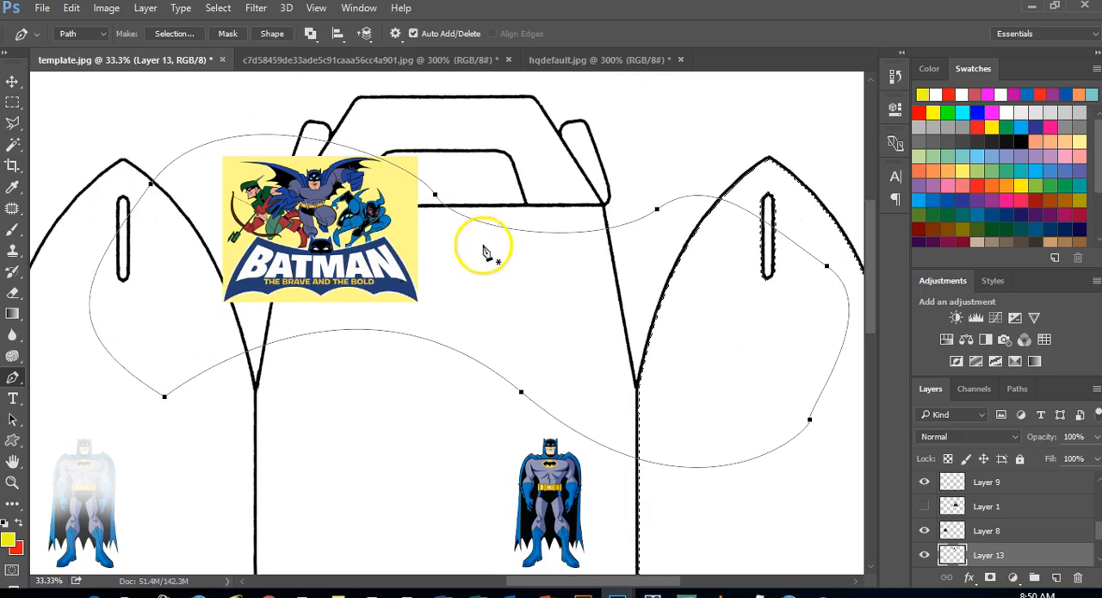
Try to fill the path with the background color in Normal mode at 100% opacity within the active selection, and undo the fill
{"action": "right_click", "coordinate": [435, 199]}
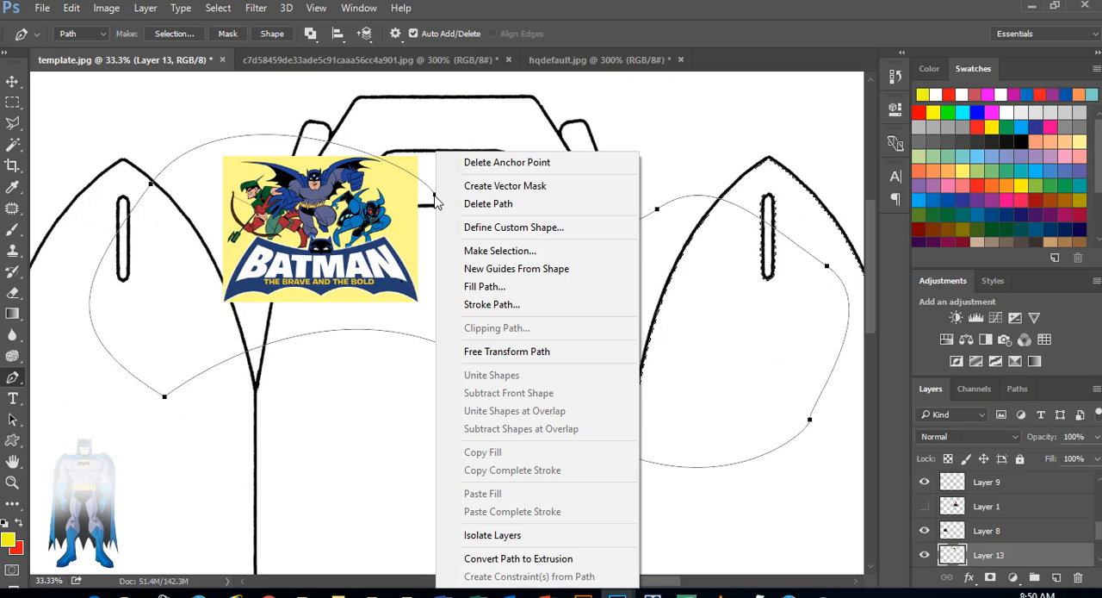
{"action": "left_click", "coordinate": [493, 294]}
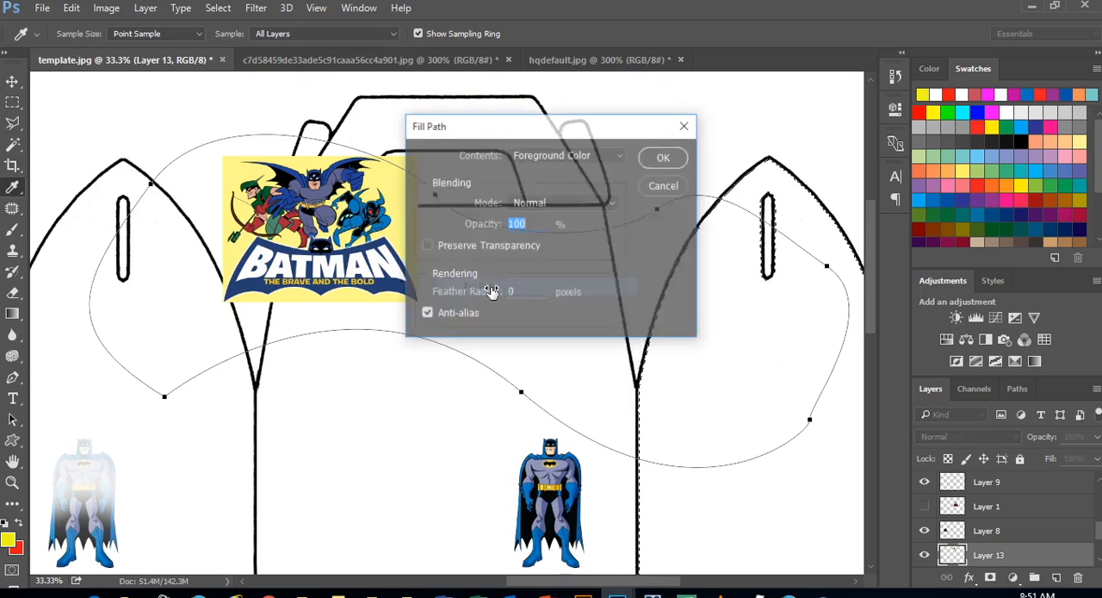
{"action": "left_click", "coordinate": [620, 155]}
{"action": "left_click", "coordinate": [578, 181]}
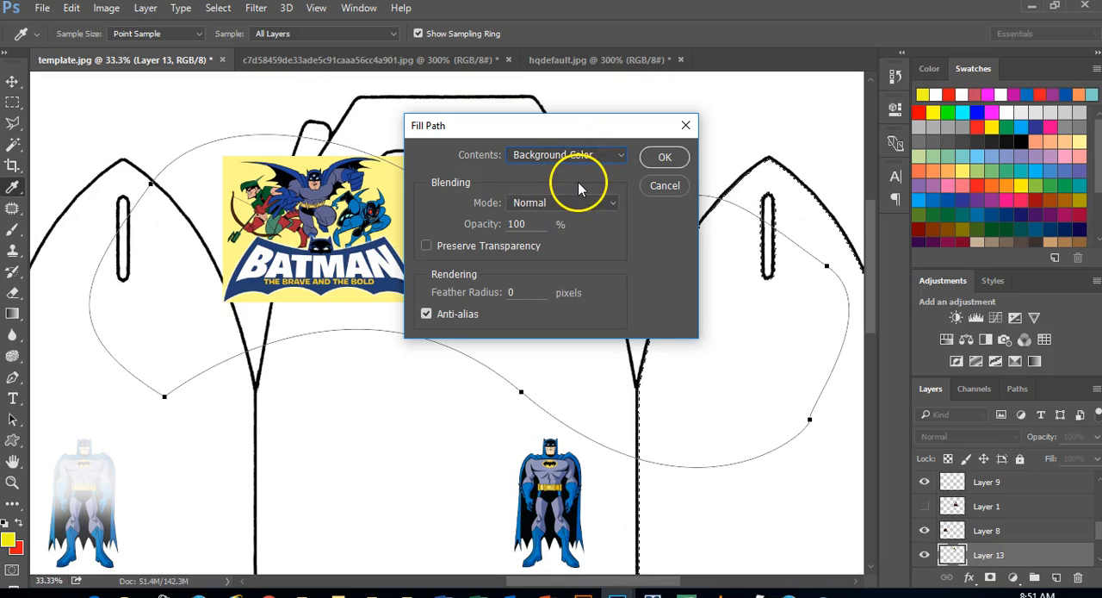
{"action": "left_click", "coordinate": [660, 158]}
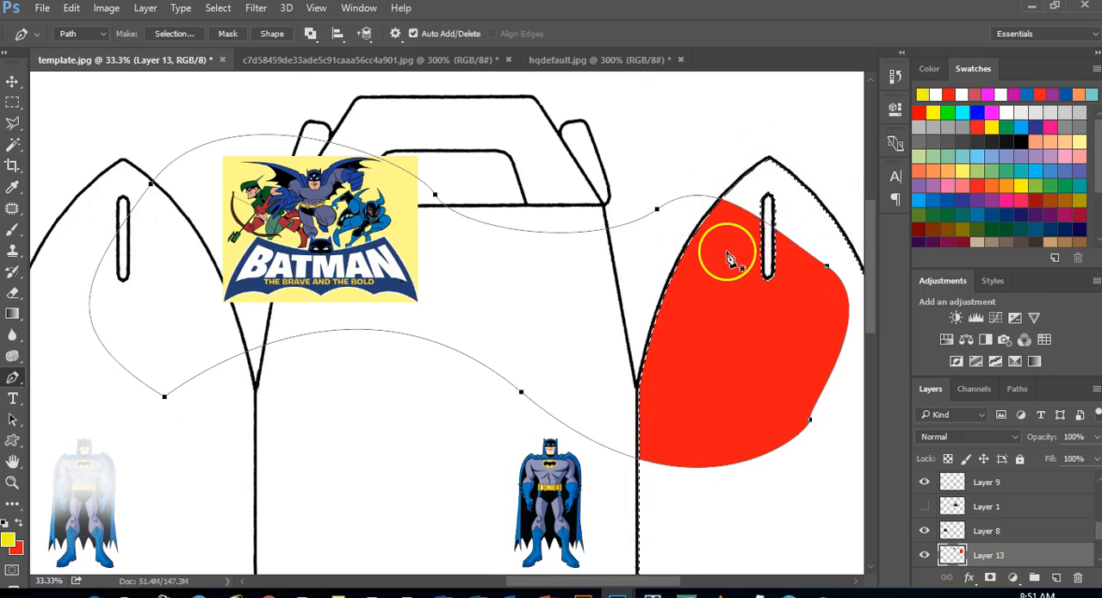
{"action": "key", "text": "ctrl+z"}
Clear the active selection and try filling the entire curved path with the background color, undoing that fill
{"action": "key", "text": "ctrl+d"}
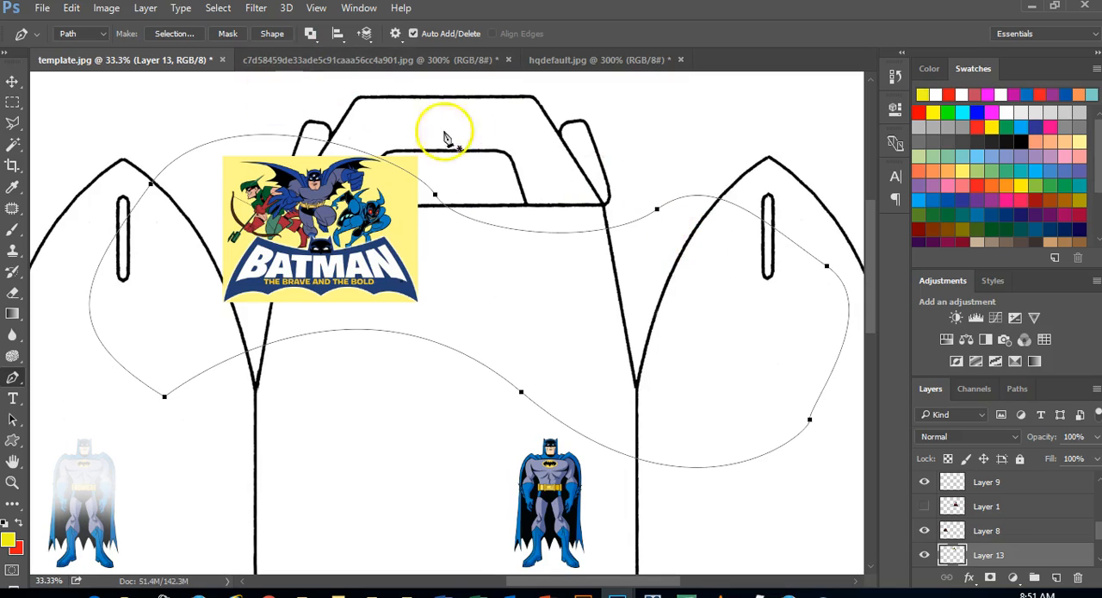
{"action": "right_click", "coordinate": [436, 204]}
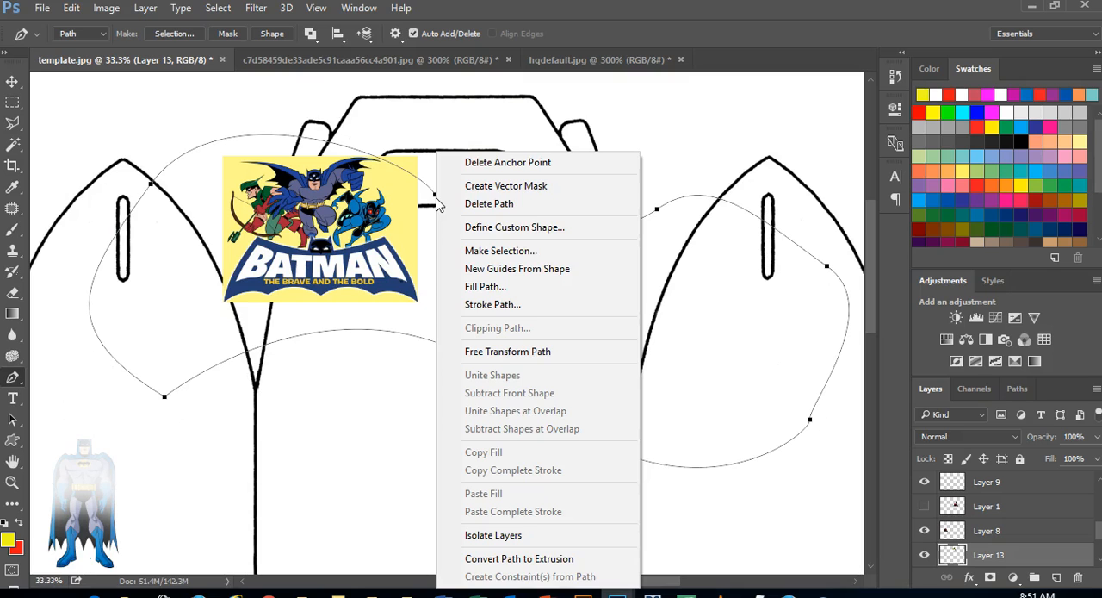
{"action": "left_click", "coordinate": [483, 286]}
{"action": "left_click", "coordinate": [663, 157]}
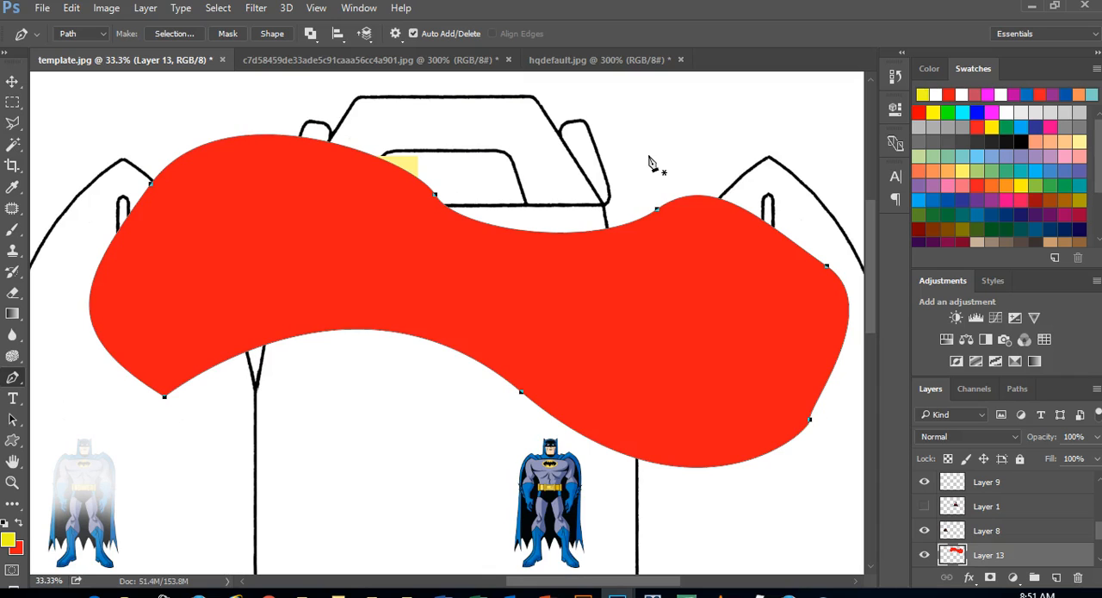
{"action": "key", "text": "ctrl+z"}
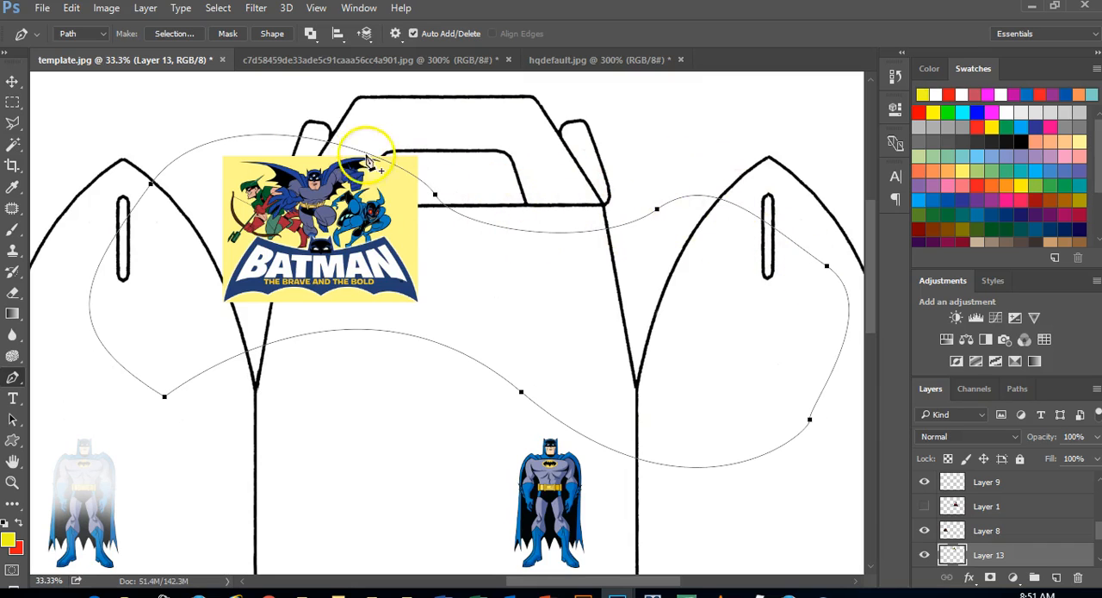
Activate the Type tool and start a text line on the curved path, near its anchor by the first pointed panel's tip
{"action": "left_click", "coordinate": [13, 378]}
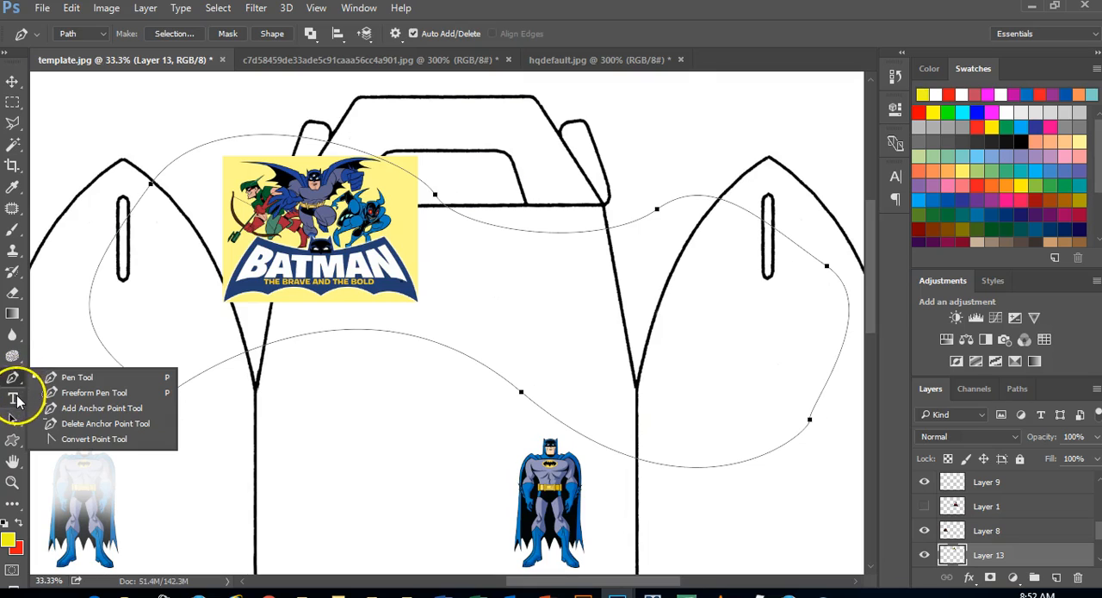
{"action": "left_click", "coordinate": [14, 397]}
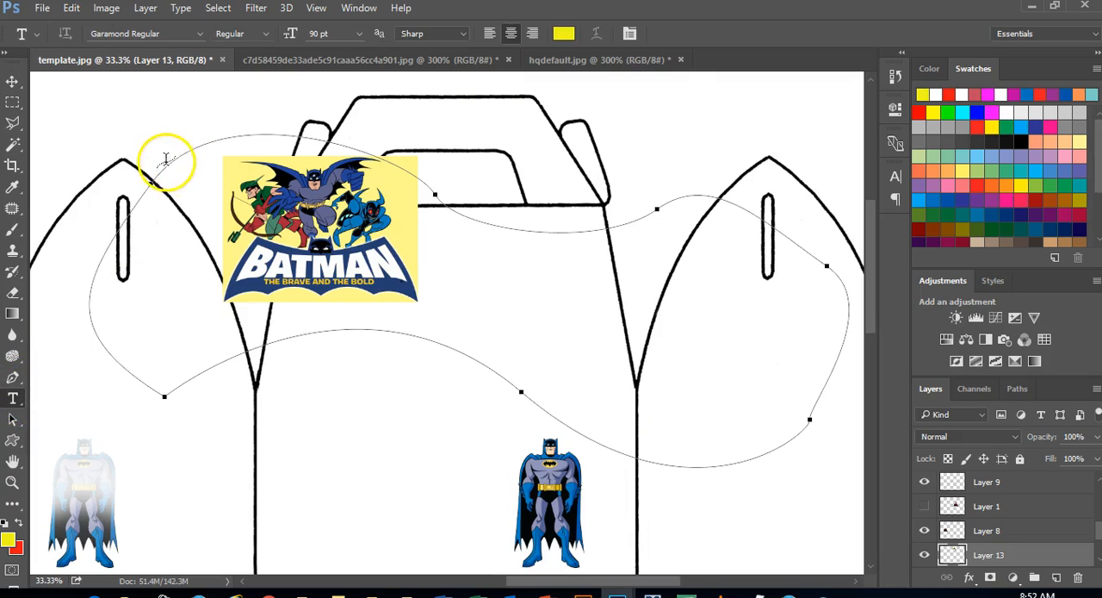
{"action": "left_click", "coordinate": [10, 400]}
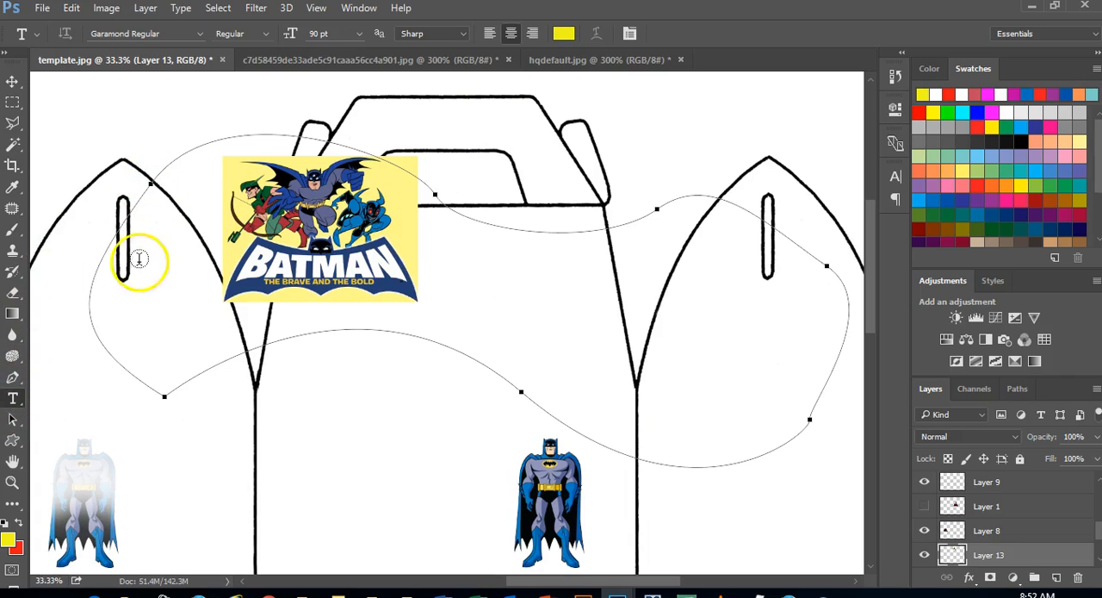
{"action": "left_click", "coordinate": [161, 169]}
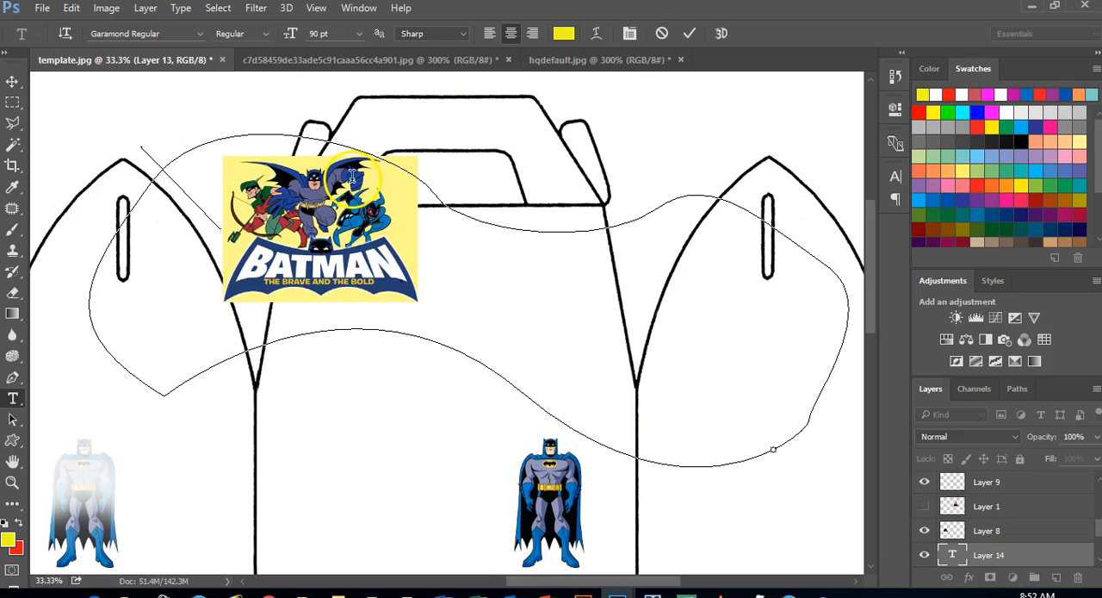
Set the path text's font size to 60 pt and its color to blue
{"action": "left_click", "coordinate": [359, 34]}
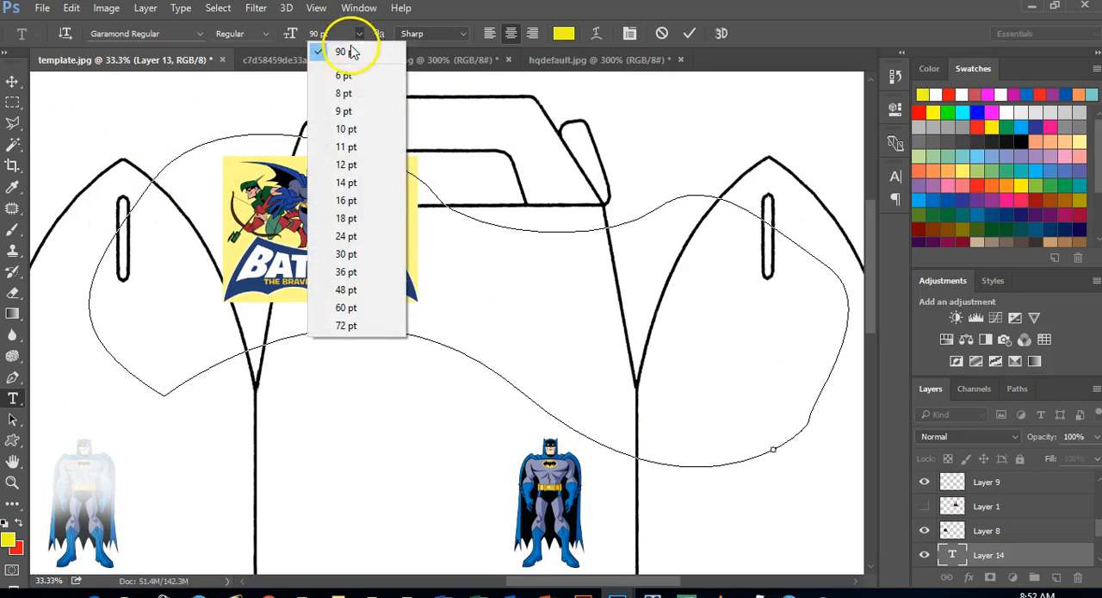
{"action": "left_click", "coordinate": [346, 308]}
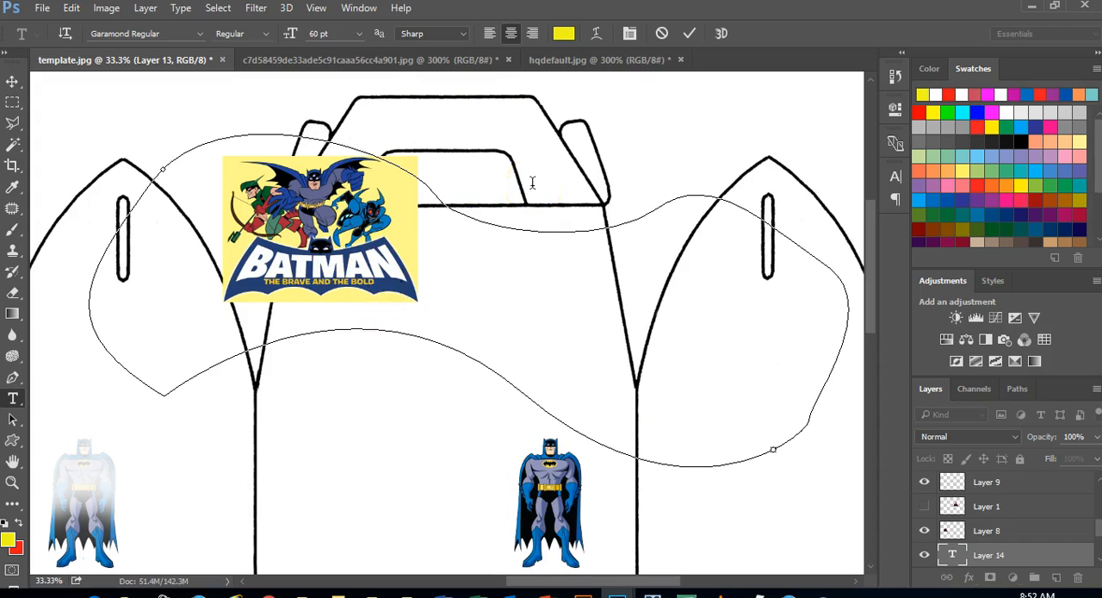
{"action": "left_click", "coordinate": [565, 33]}
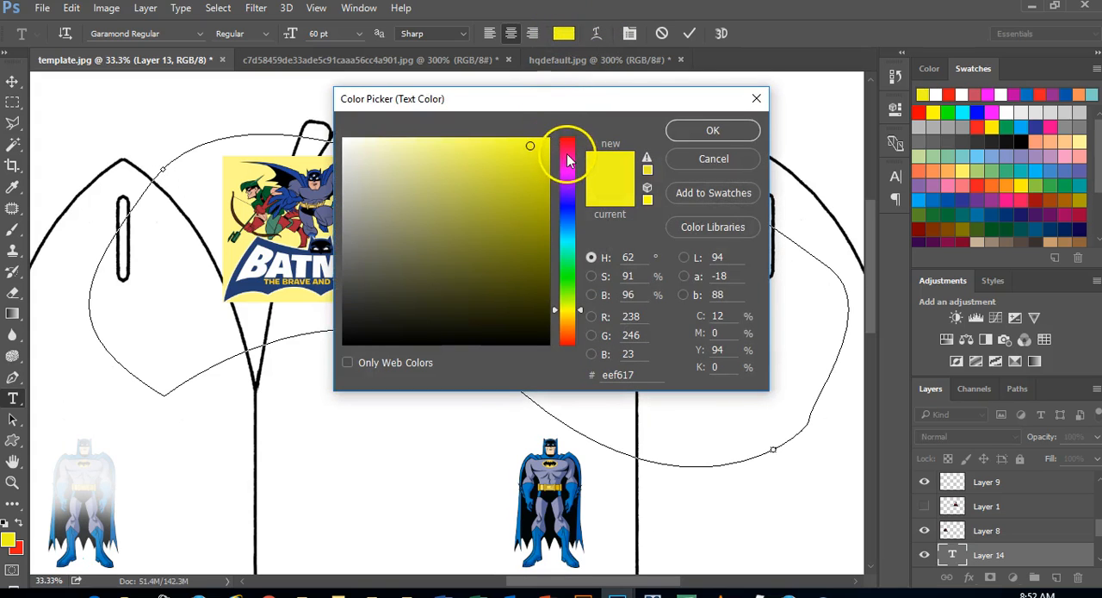
{"action": "left_click", "coordinate": [567, 201]}
{"action": "left_click", "coordinate": [707, 130]}
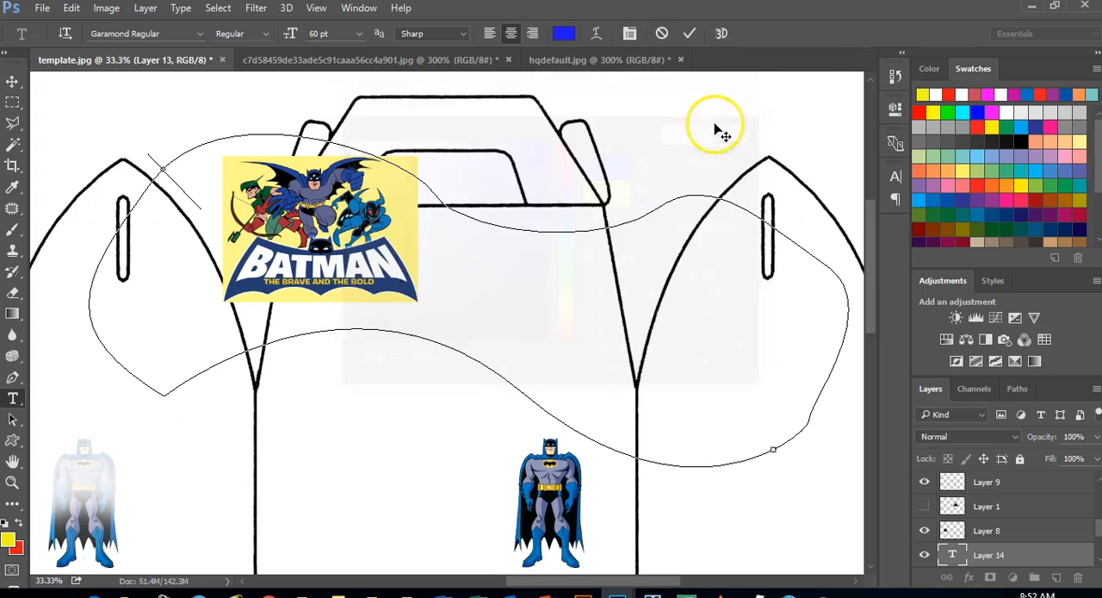
Enter "now I can type along a path and my text follows the shape" as text along the curved path
{"action": "type", "text": "You"}
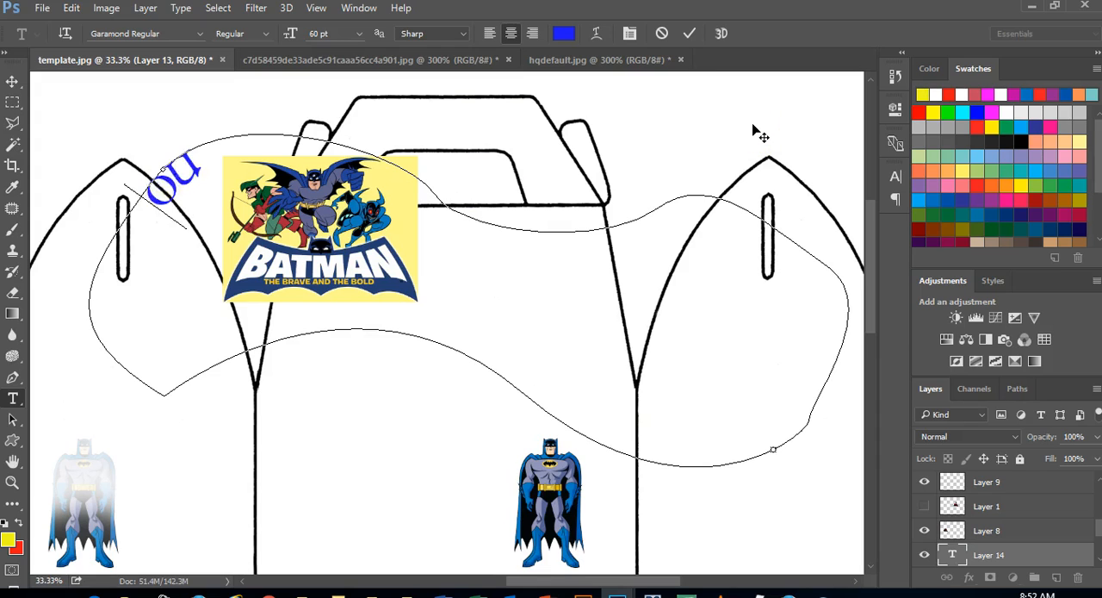
{"action": "type", "text": " I c"}
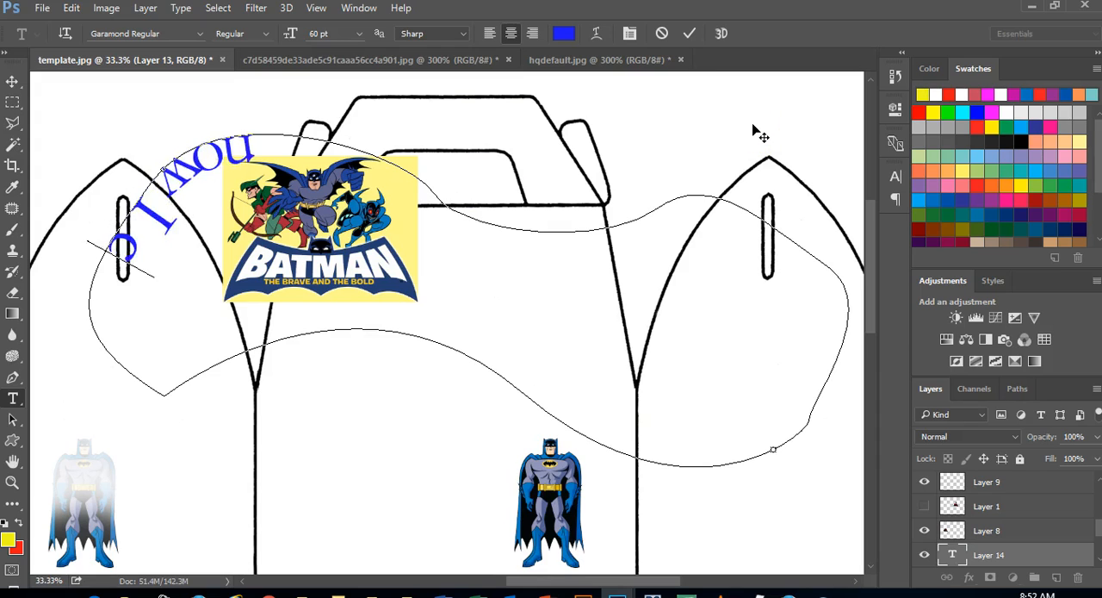
{"action": "type", "text": "an type alo"}
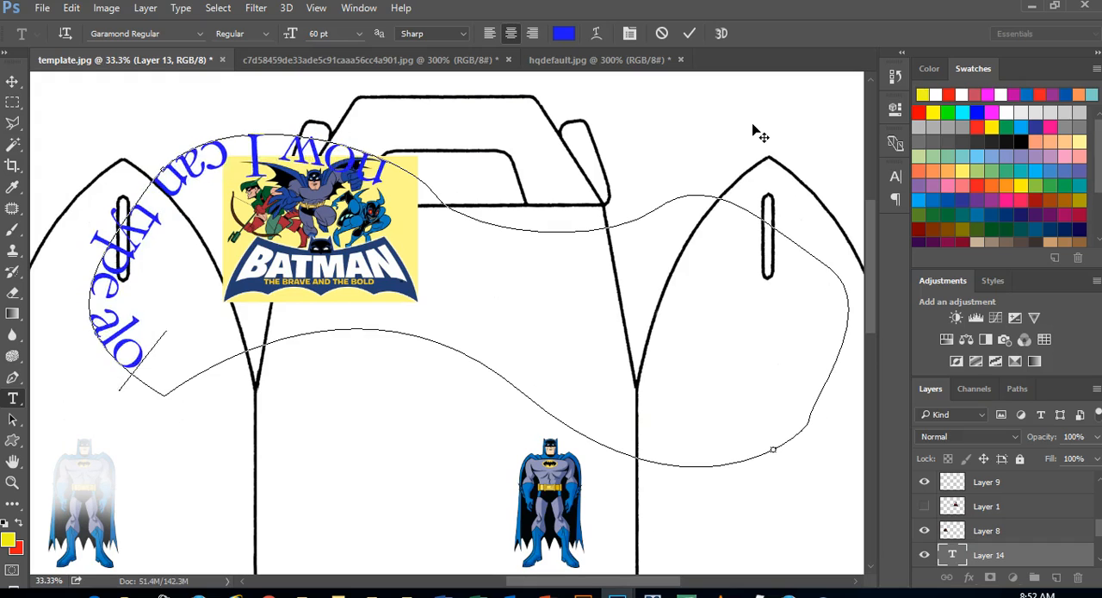
{"action": "type", "text": "ng a pa"}
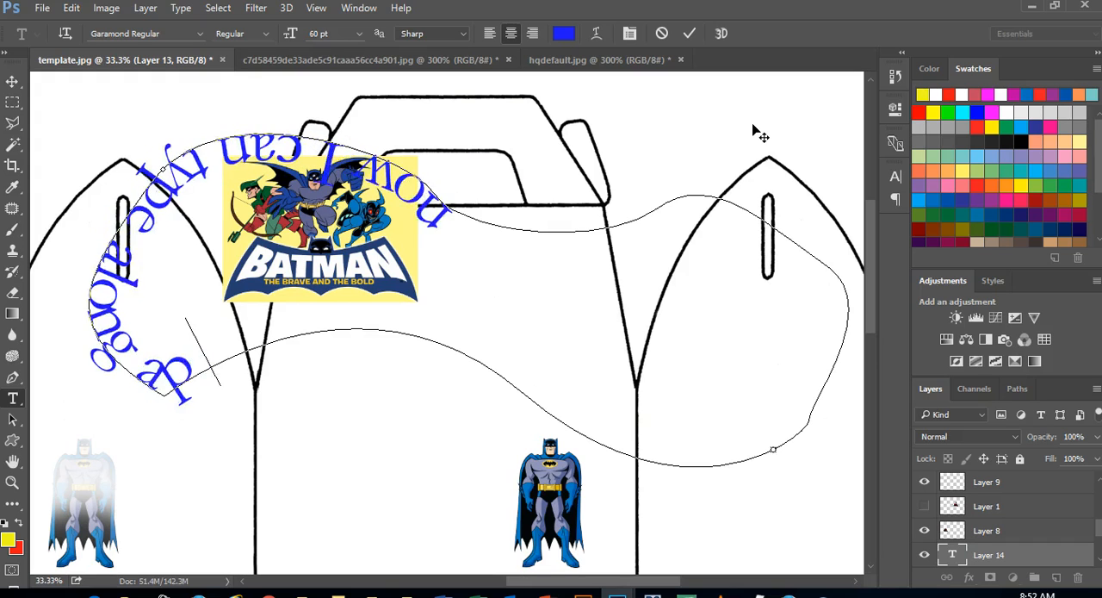
{"action": "type", "text": "th and"}
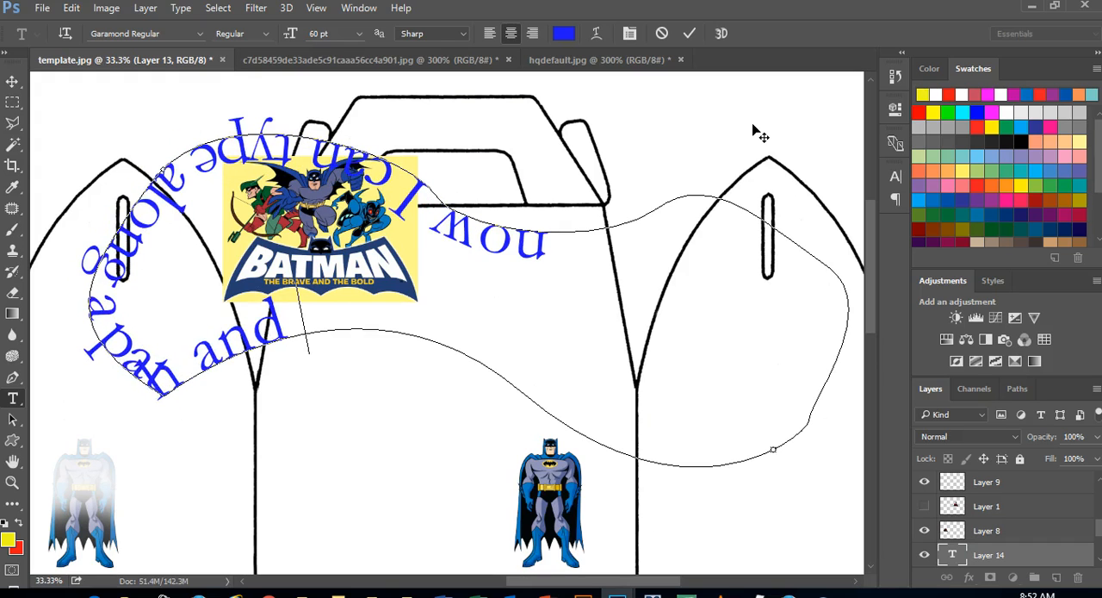
{"action": "type", "text": " my"}
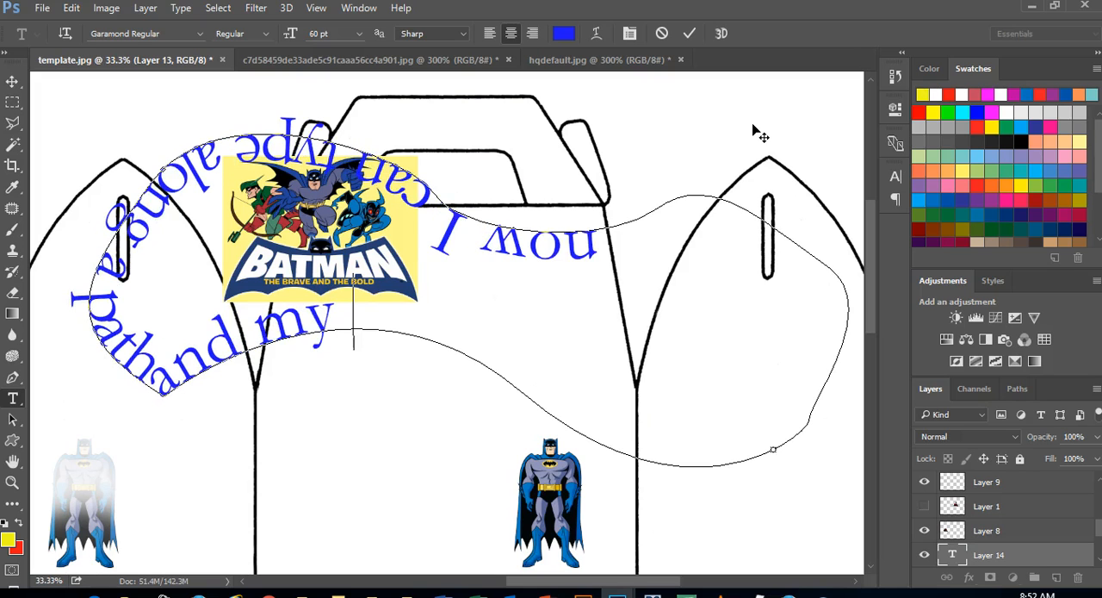
{"action": "type", "text": " text follows the sh"}
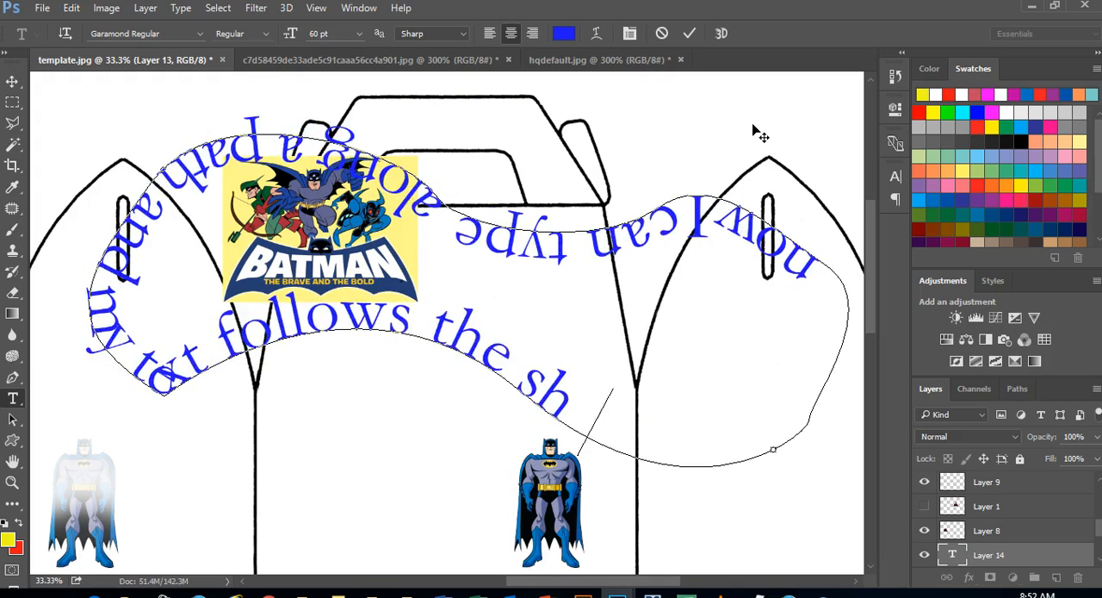
{"action": "type", "text": "ape"}
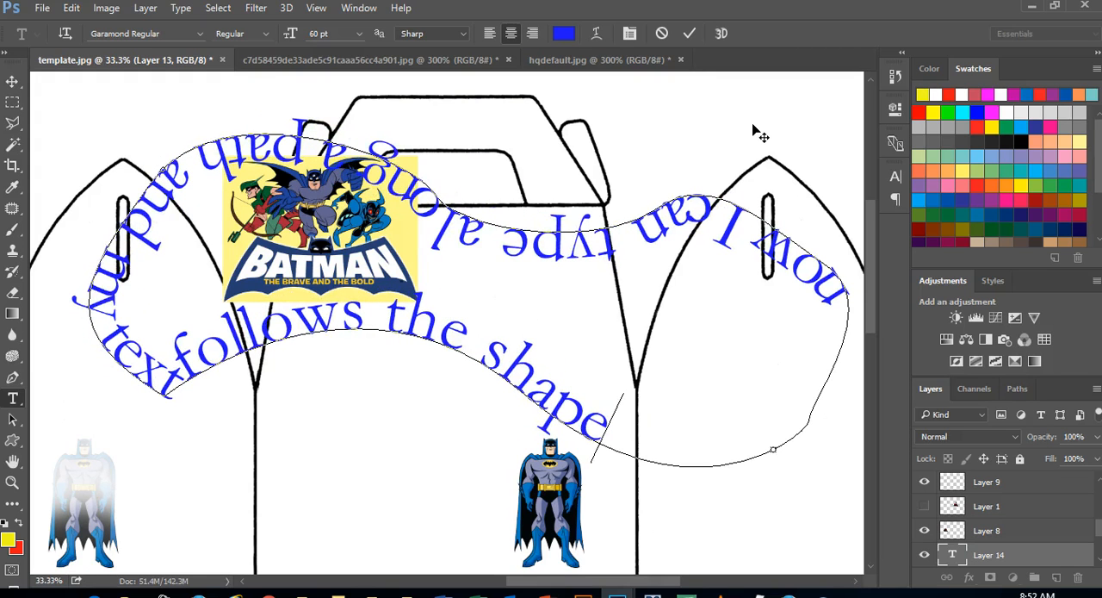